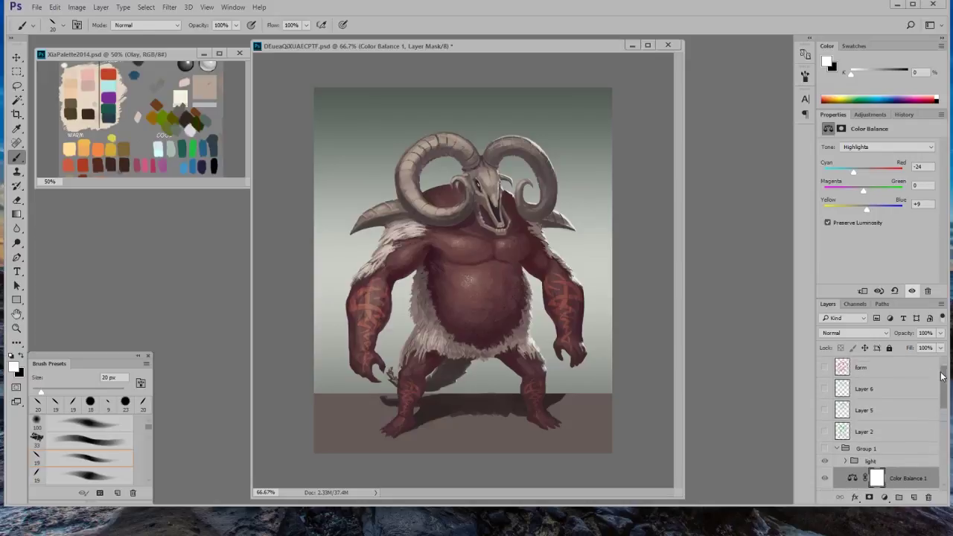
- Create a new empty layer above the form layer for annotations and shift the creature painting's document window slightly
click(915, 497)
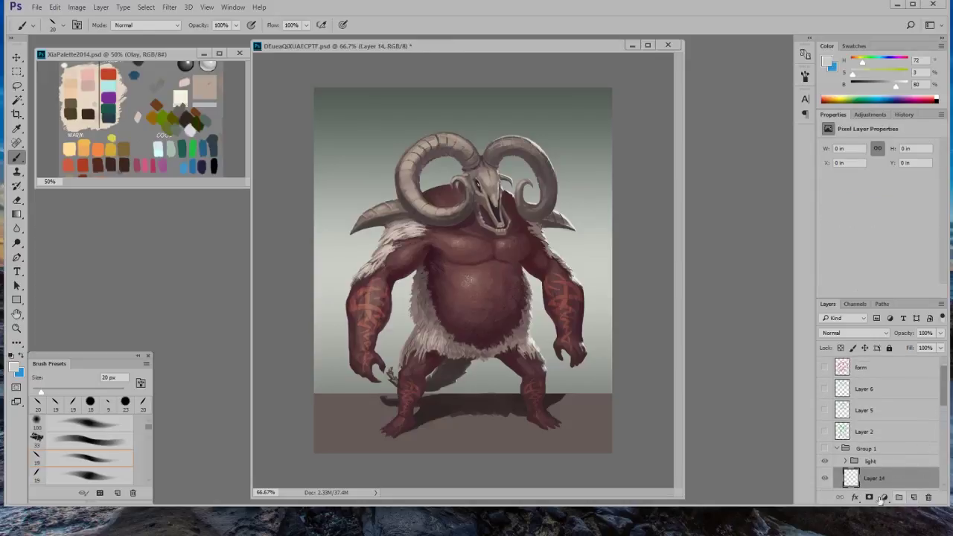
drag(873, 480, 861, 364)
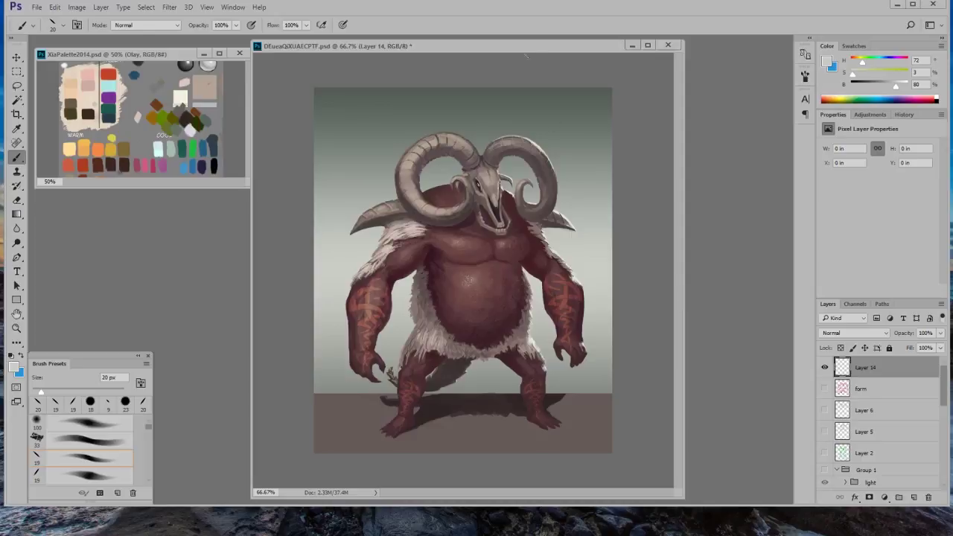
drag(520, 39, 509, 59)
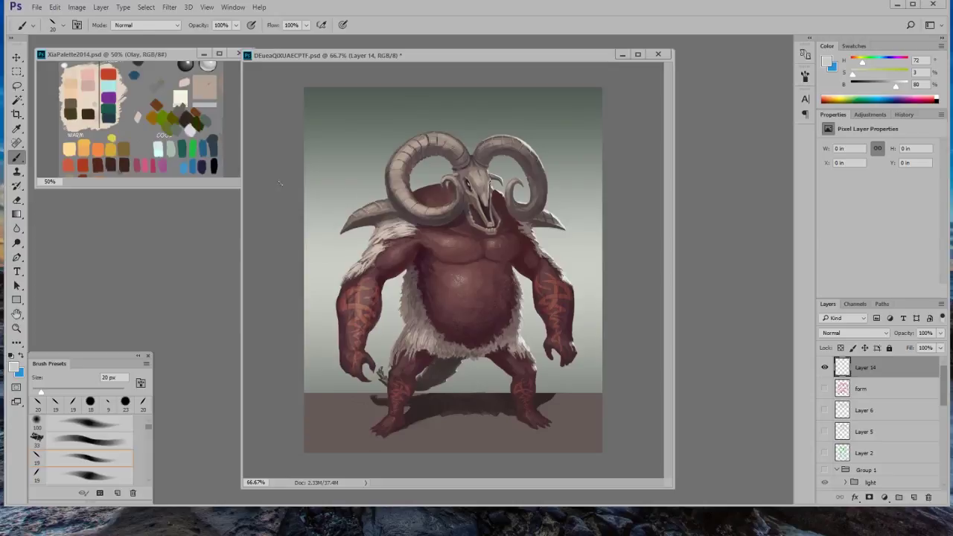
- Sample bright green from the palette and circle problem areas on the left horn, the left shoulder spike and the right horn
alt+click(197, 145)
mouse_move(372, 156)
mouse_down()
mouse_move(400, 197)
mouse_move(380, 184)
mouse_up()
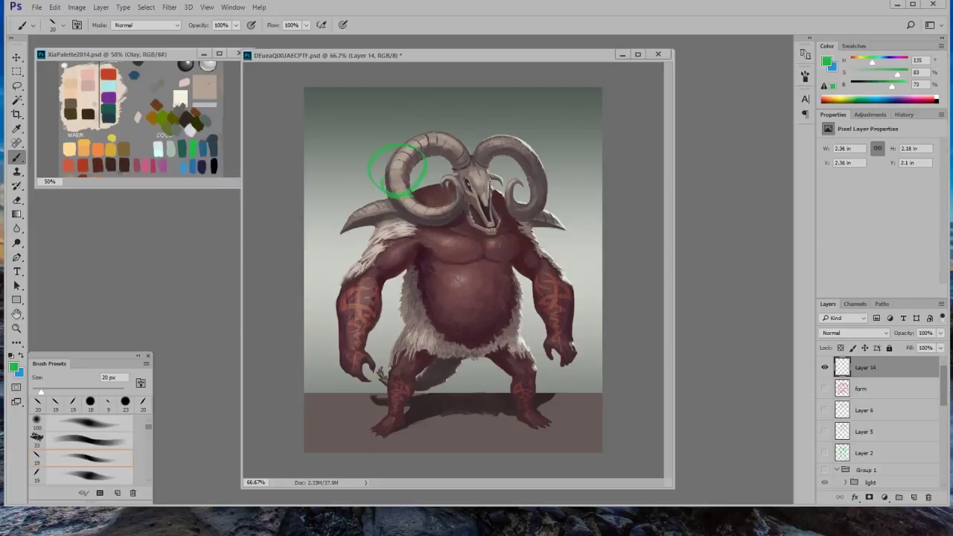
click(904, 115)
mouse_move(365, 203)
mouse_down()
mouse_move(345, 229)
mouse_move(376, 206)
mouse_up()
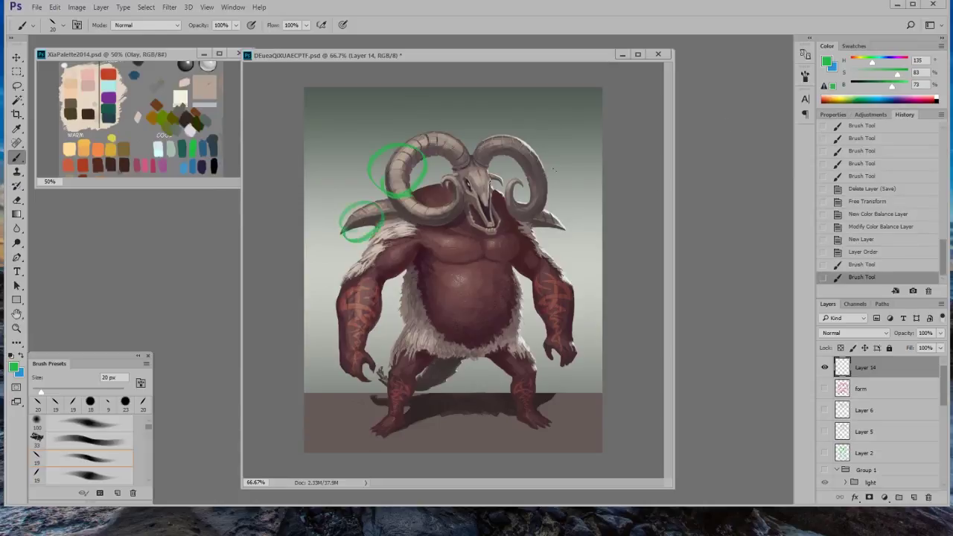
drag(530, 173, 547, 160)
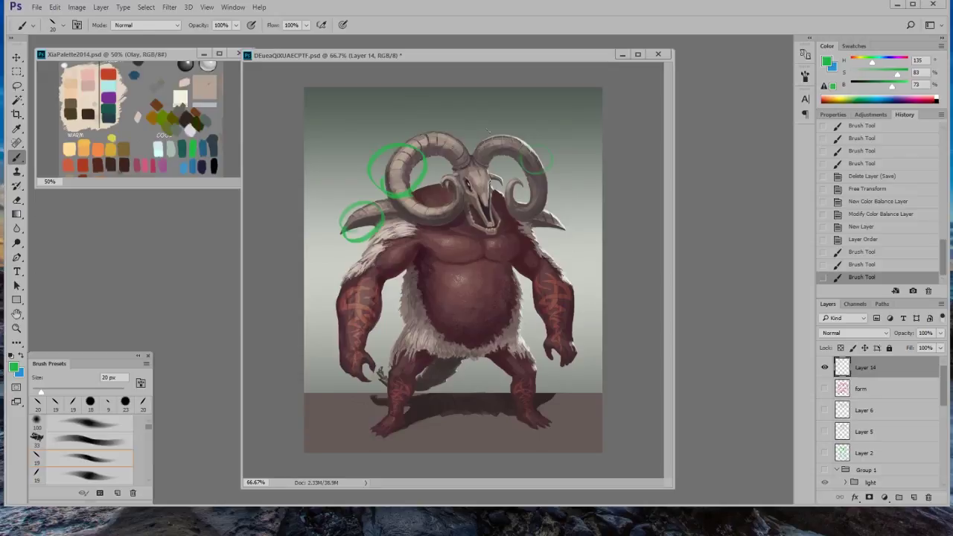
- Shrink the brush to 9 px and draw green arrows and construction marks on both horns, plus a spiral beside the left horn
key(bracketleft)
key(bracketleft)
mouse_move(411, 206)
mouse_down()
mouse_move(436, 211)
mouse_move(414, 214)
mouse_move(438, 214)
mouse_move(422, 225)
mouse_move(438, 224)
mouse_move(433, 190)
mouse_move(419, 241)
mouse_up()
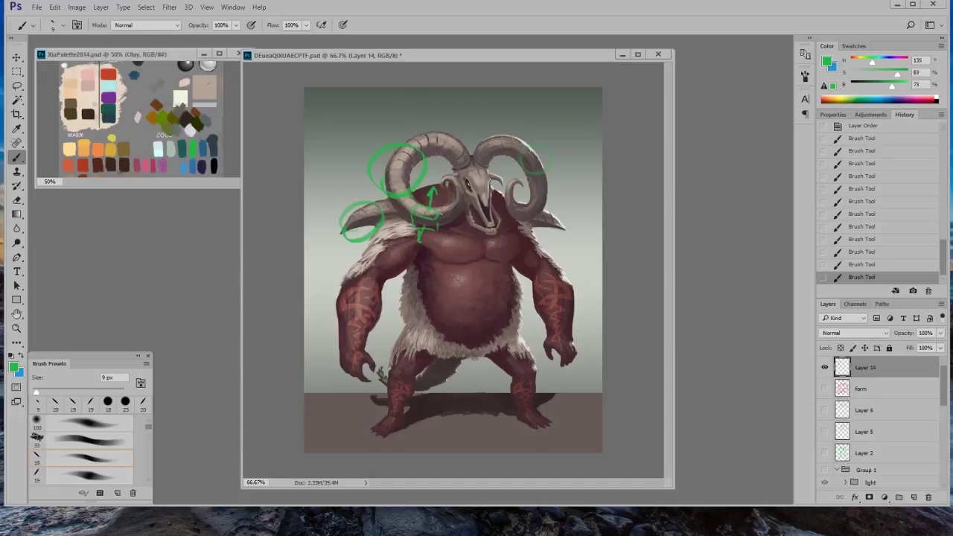
drag(438, 216, 452, 211)
drag(527, 203, 525, 195)
mouse_move(532, 211)
mouse_down()
mouse_move(533, 221)
mouse_move(520, 220)
mouse_up()
mouse_move(453, 181)
mouse_down()
mouse_move(445, 189)
mouse_move(452, 176)
mouse_up()
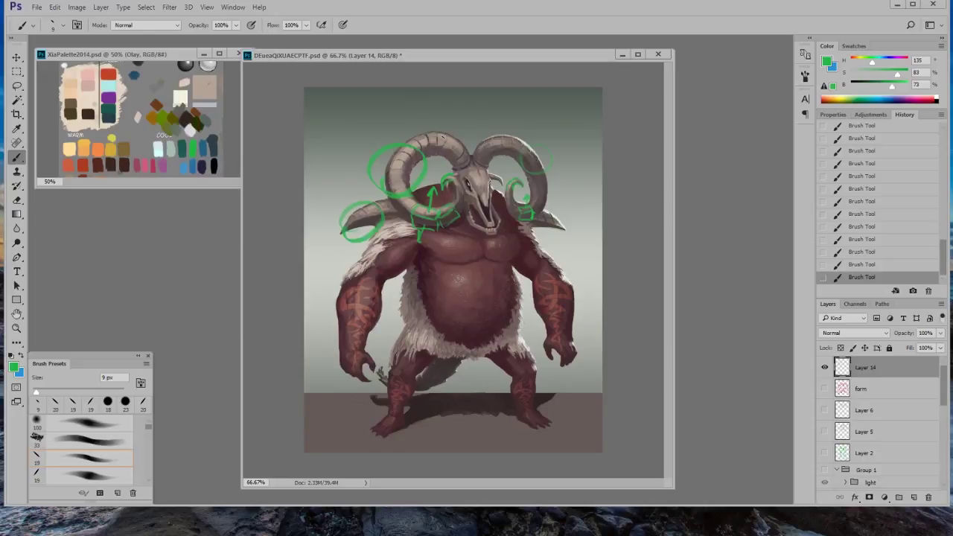
drag(442, 137, 445, 121)
mouse_move(370, 110)
mouse_down()
mouse_move(346, 110)
mouse_move(330, 134)
mouse_move(344, 158)
mouse_move(365, 153)
mouse_move(368, 141)
mouse_move(340, 138)
mouse_move(370, 126)
mouse_up()
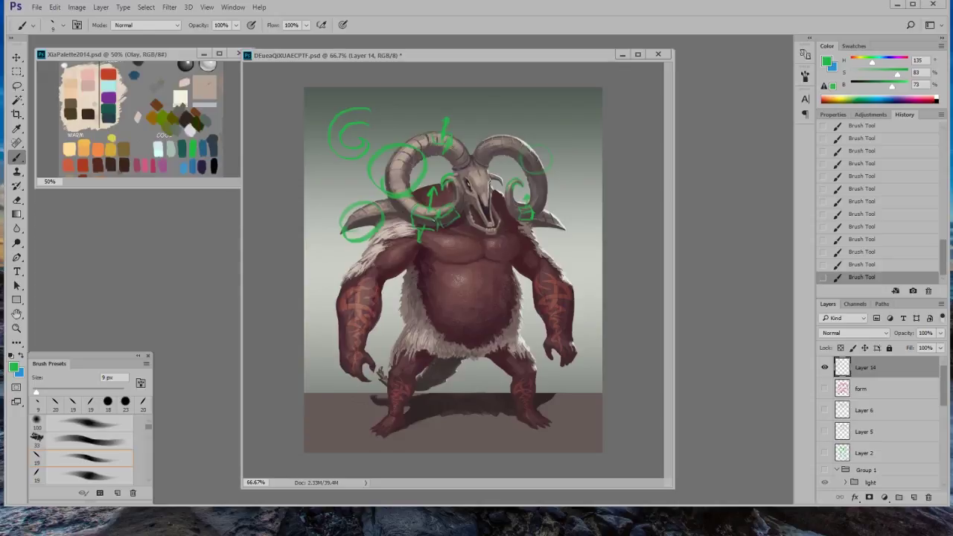
- Hide the green annotations on Layer 14 and compare the original painting with the Group 1 paintover, focusing on the horns
click(825, 369)
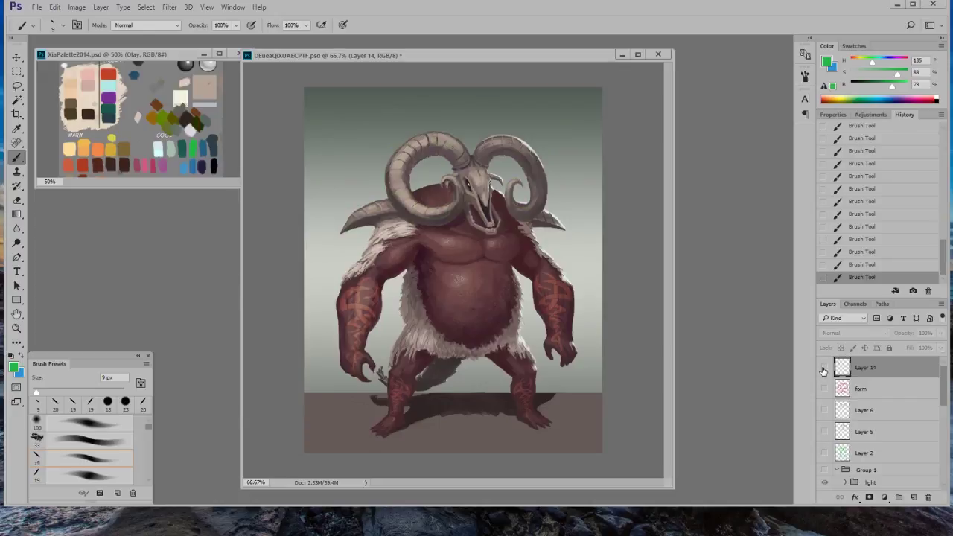
click(824, 370)
click(825, 369)
click(824, 471)
click(825, 483)
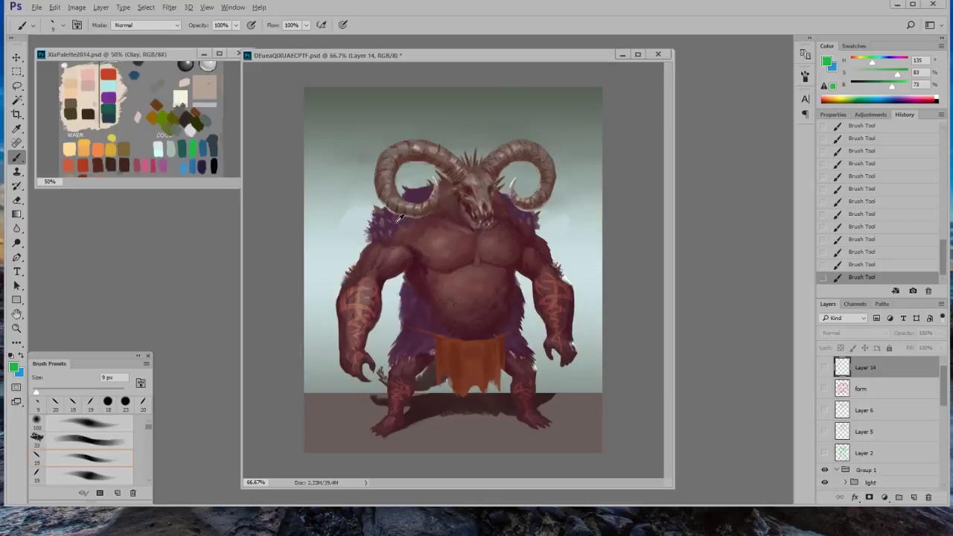
key(alt)
key(alt)
click(825, 472)
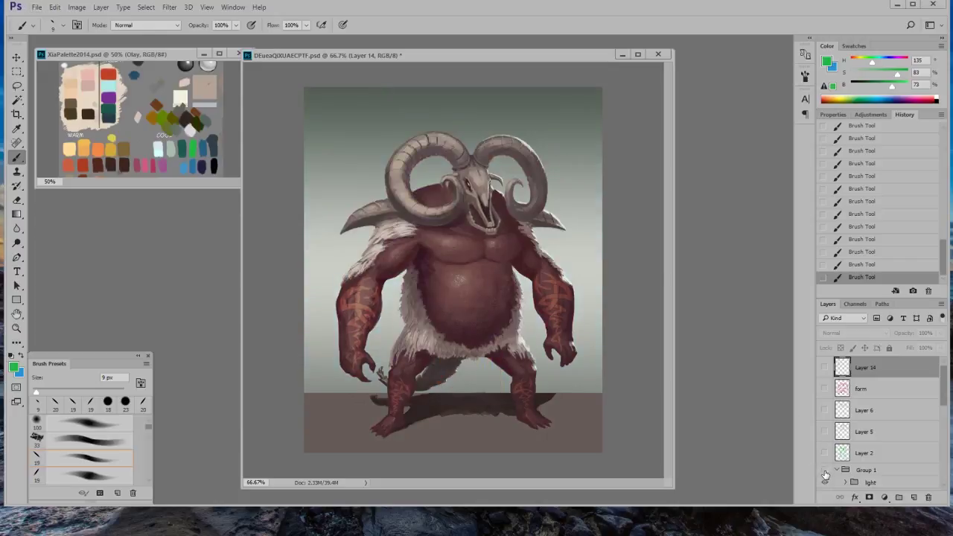
click(825, 472)
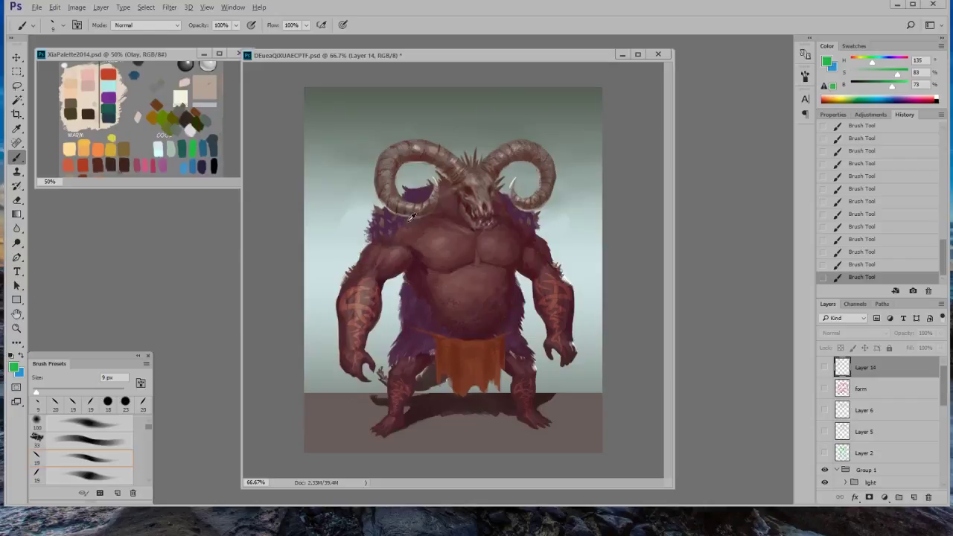
key(alt)
- Expand the light group inside Group 1 and make Layer 12 visible on the paintover
drag(941, 403, 941, 427)
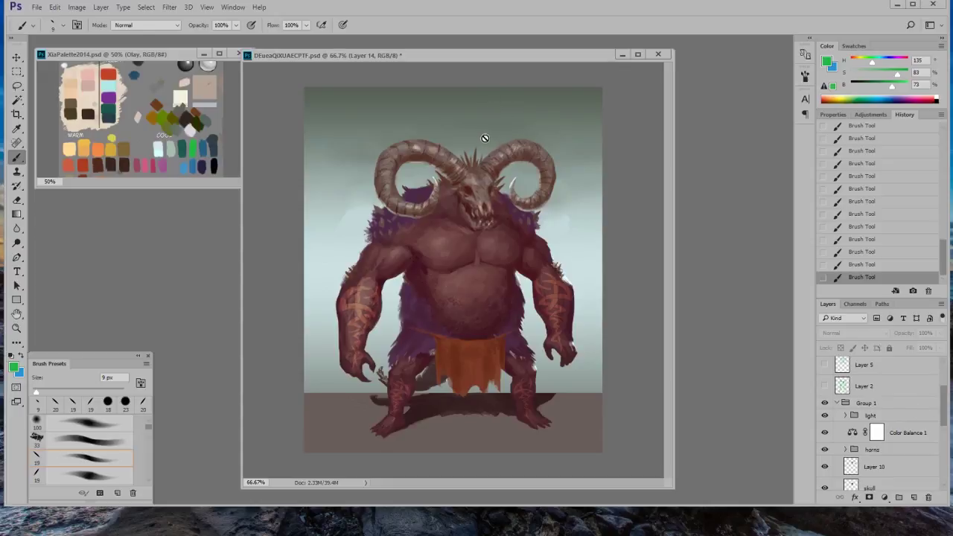
drag(944, 418, 944, 423)
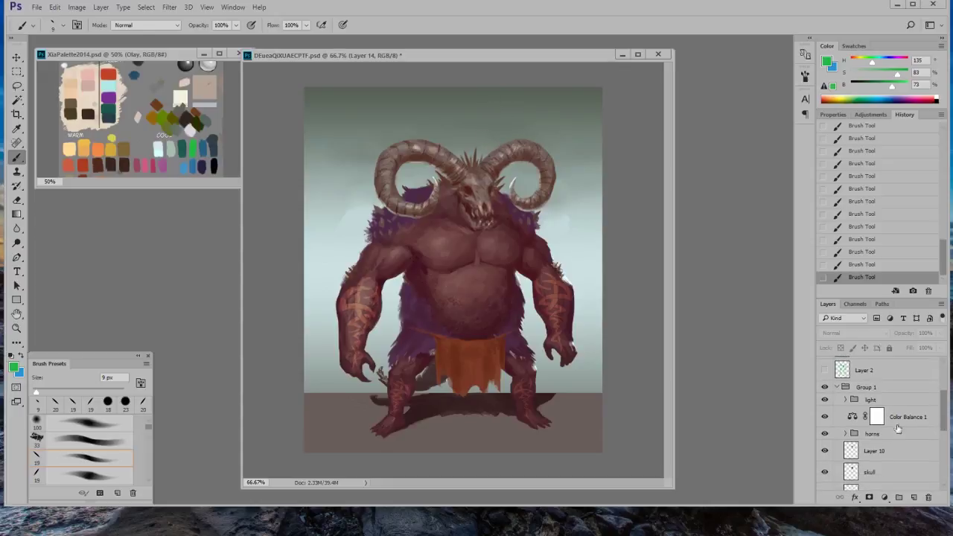
click(846, 400)
click(825, 438)
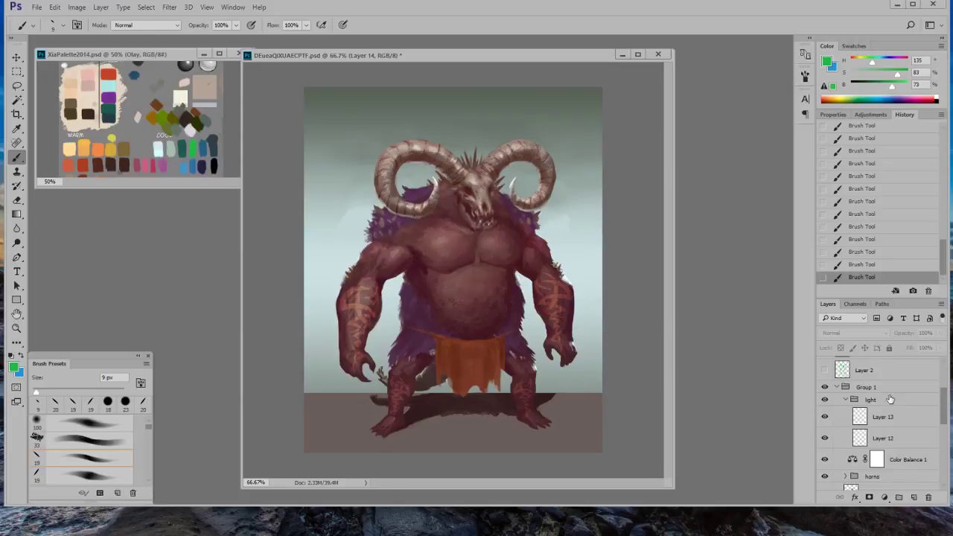
scroll(890, 400, up, 3)
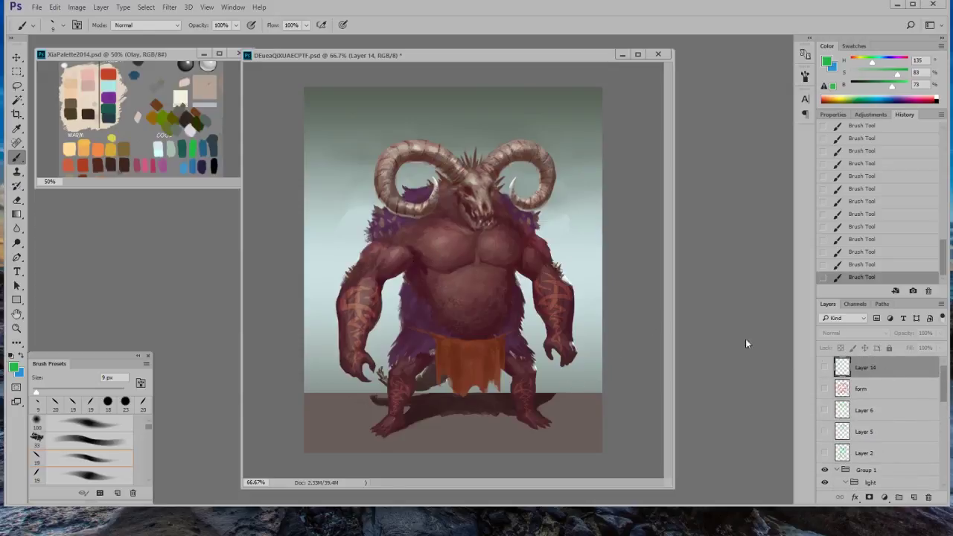
- Hide Group 1, show Layer 14 and sketch green guide lines around the creature's chest and beside the curled horn tips
click(825, 471)
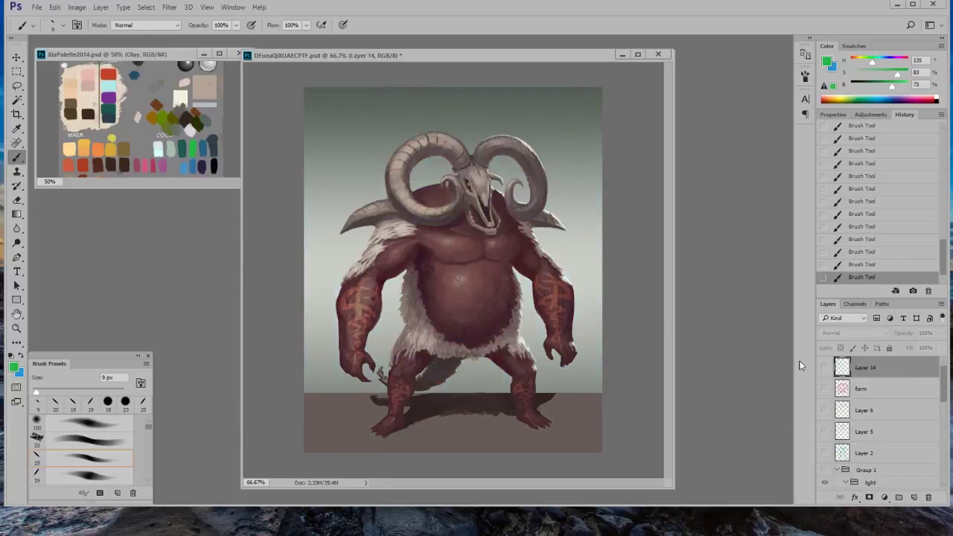
click(824, 367)
mouse_move(398, 230)
mouse_down()
mouse_move(415, 280)
mouse_move(520, 289)
mouse_up()
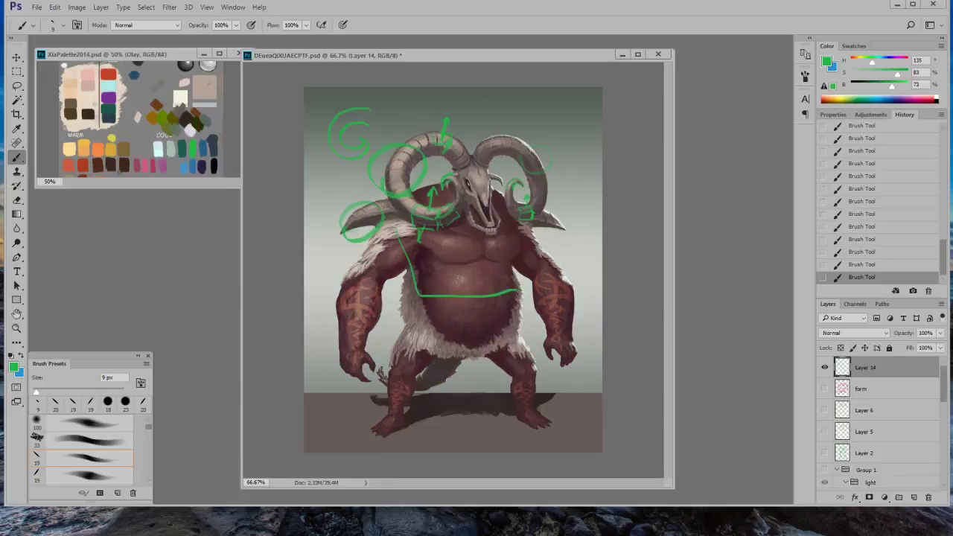
mouse_move(527, 241)
mouse_down()
mouse_move(500, 285)
mouse_move(408, 232)
mouse_move(417, 277)
mouse_up()
drag(417, 278, 526, 261)
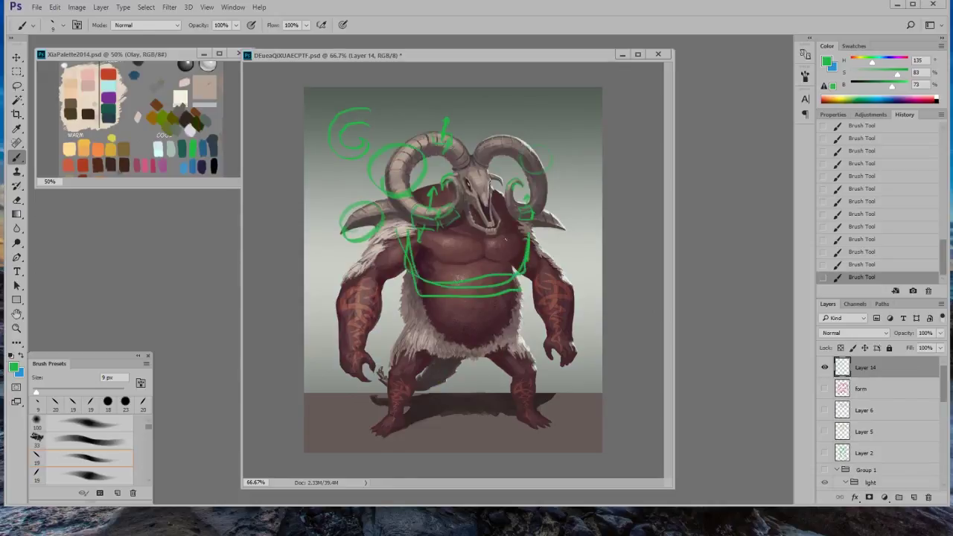
mouse_move(415, 199)
mouse_down()
mouse_move(456, 179)
mouse_move(447, 228)
mouse_up()
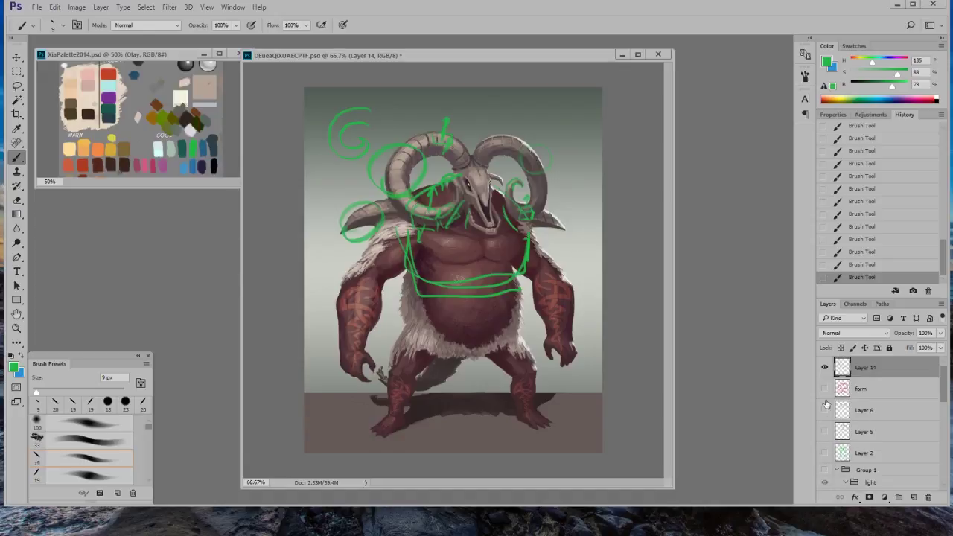
- Compare the original painting and the Group 1 paintover with the green annotations of Layer 14 shown and hidden
click(824, 470)
click(825, 367)
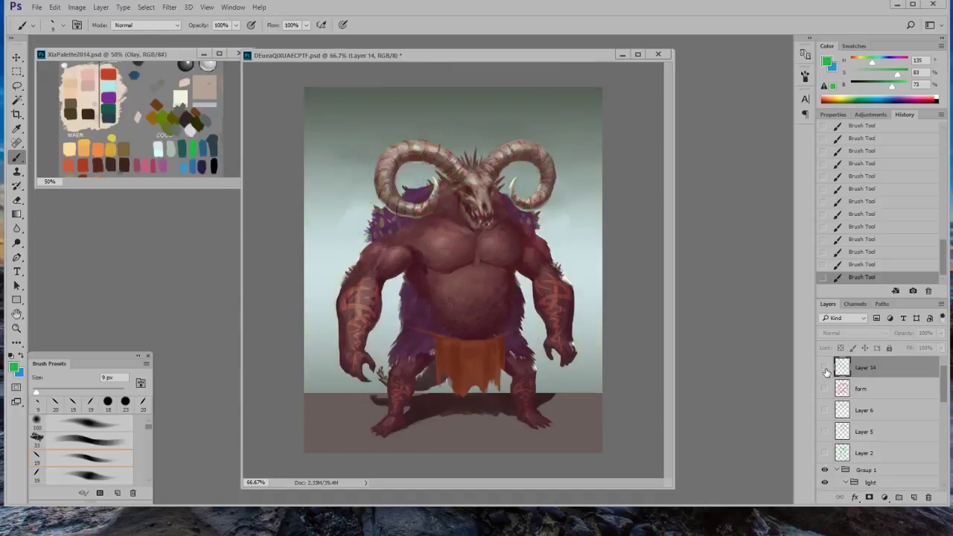
click(824, 367)
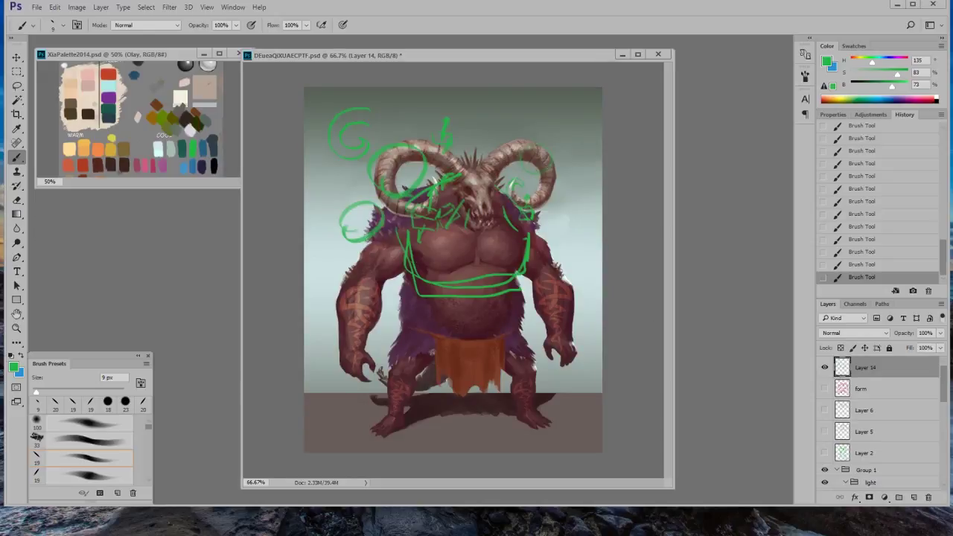
click(825, 471)
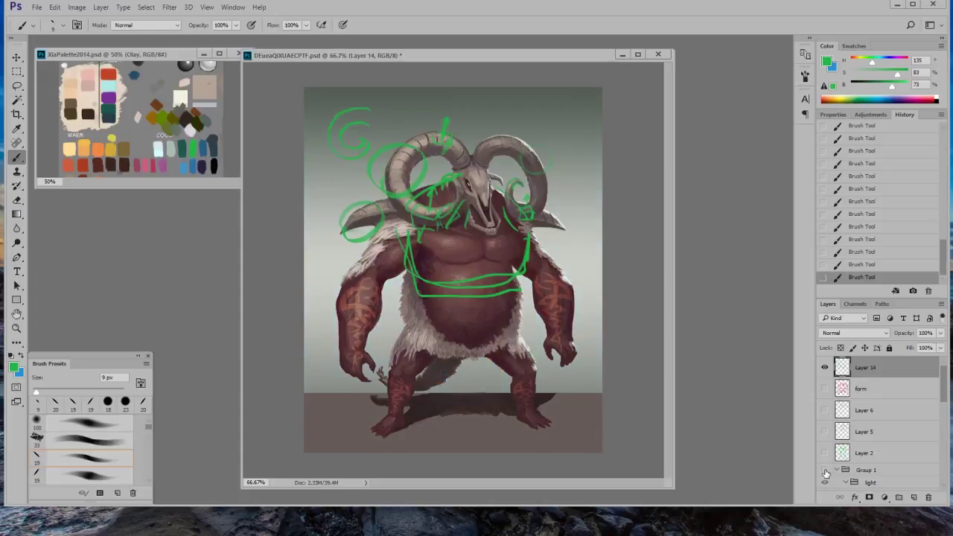
click(824, 471)
click(825, 471)
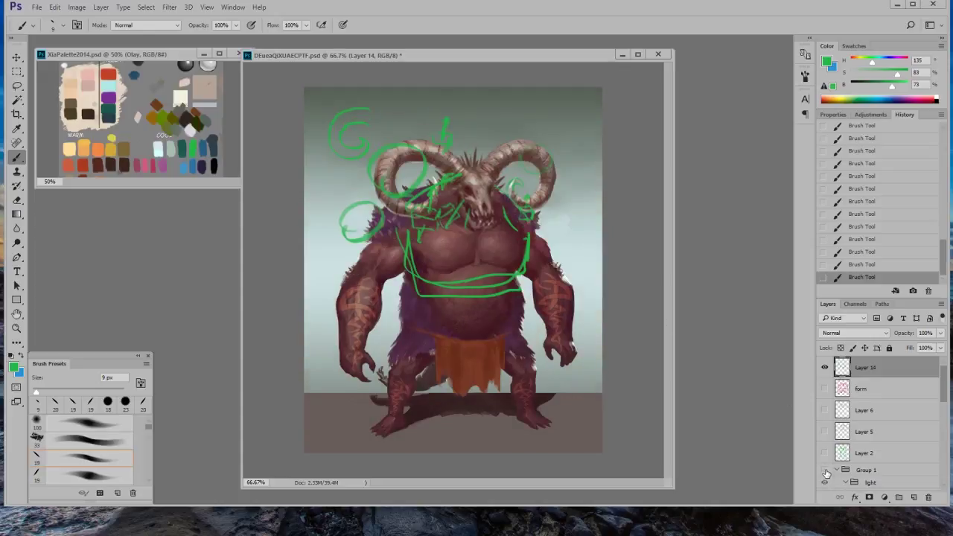
click(824, 470)
click(824, 471)
click(825, 368)
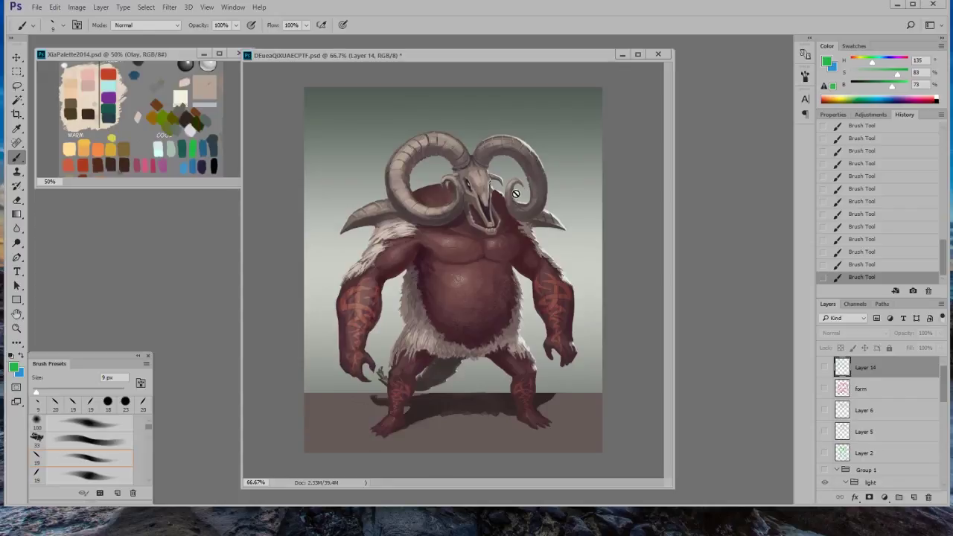
click(824, 368)
click(824, 368)
- View the pink form sketch over the original painting, then hide it and show the Group 1 paintover
click(824, 390)
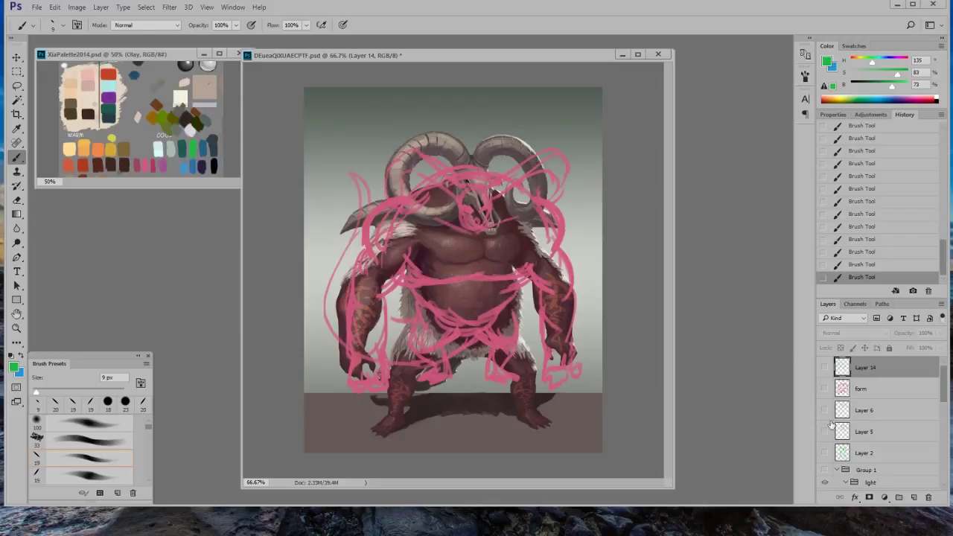
click(824, 389)
click(825, 470)
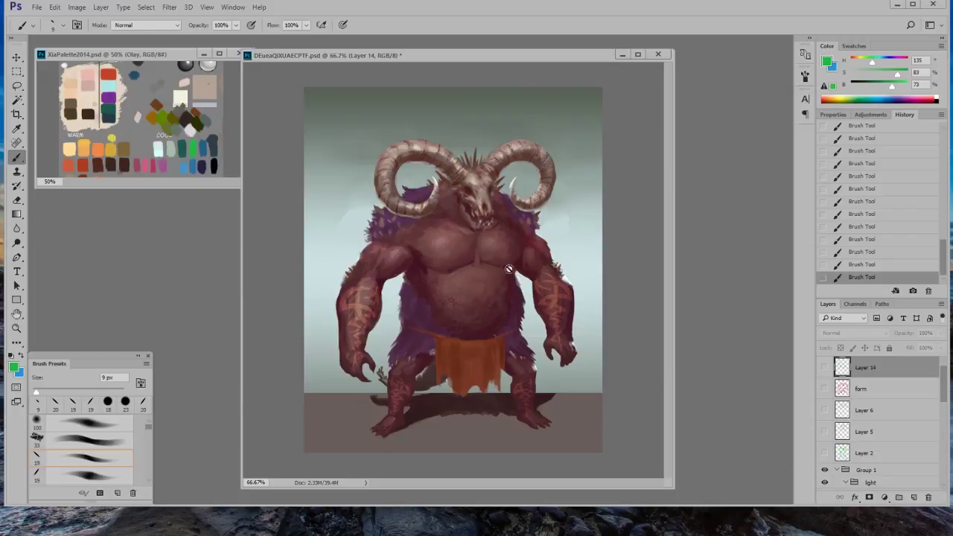
- View the form sketch alone against the plain grey Layer 11, then hide the sketch and show Group 1 again
click(821, 389)
drag(933, 382, 941, 477)
click(825, 402)
click(825, 466)
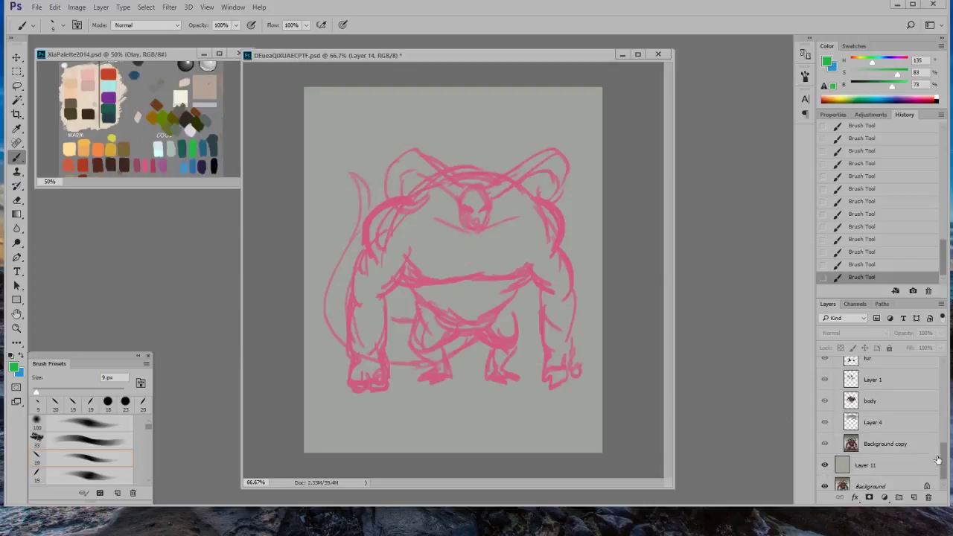
mouse_move(940, 460)
mouse_down()
mouse_move(940, 383)
mouse_move(931, 376)
mouse_up()
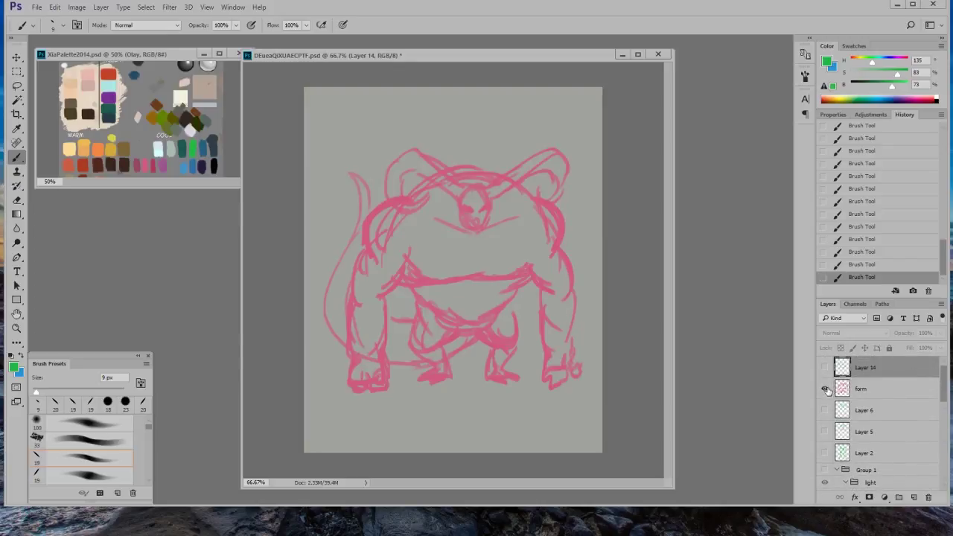
click(825, 389)
click(824, 470)
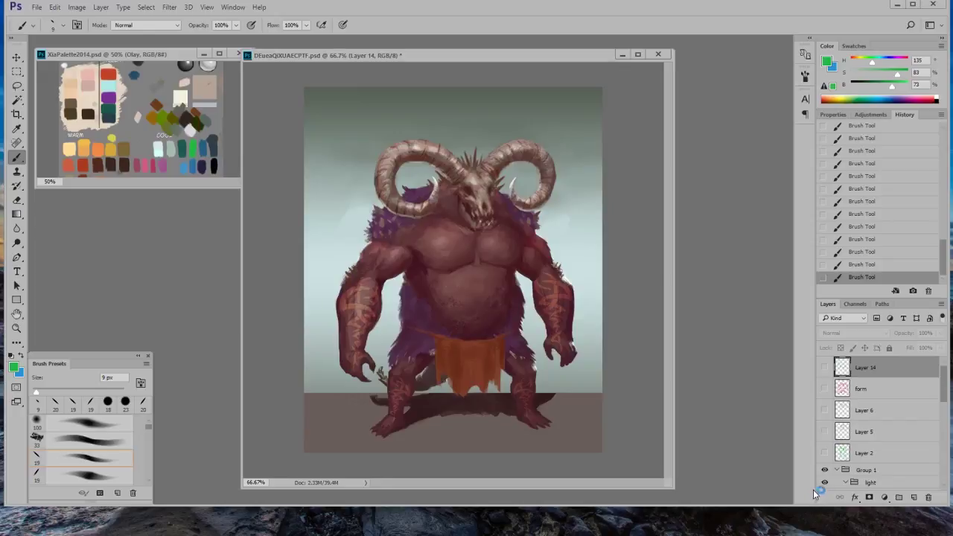
drag(943, 393, 944, 407)
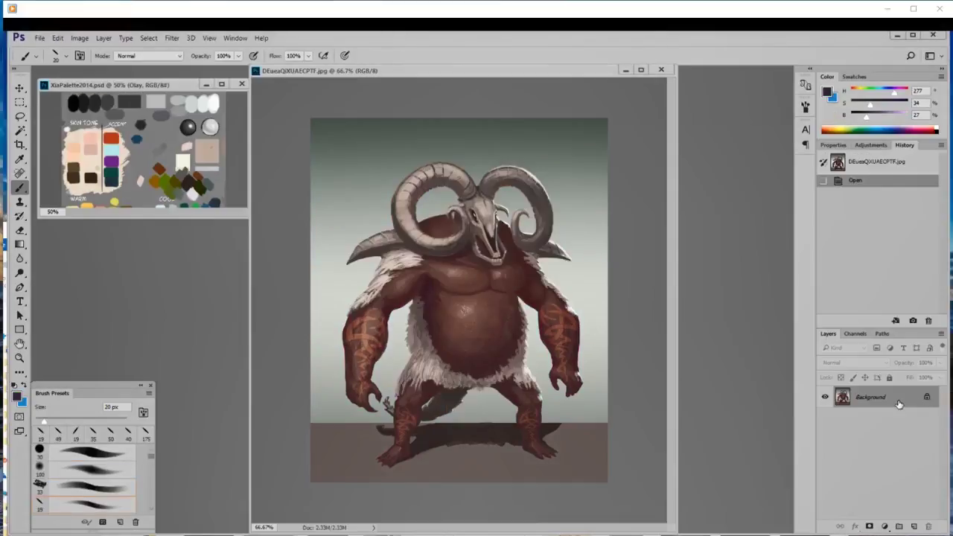
- In the freshly opened JPG, duplicate the Background layer into a new group and add an empty layer above the copy
mouse_move(899, 405)
mouse_down()
mouse_move(894, 492)
mouse_move(914, 527)
mouse_up()
click(899, 526)
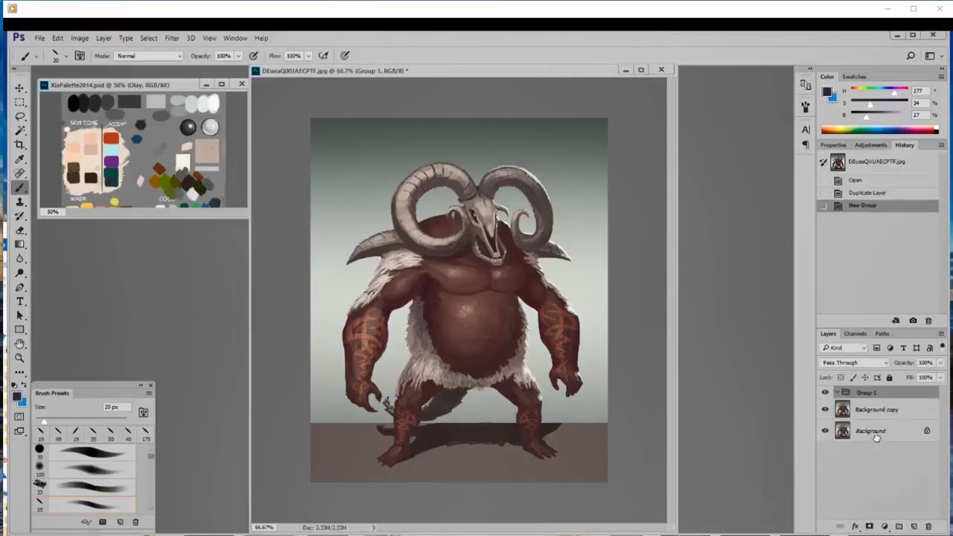
drag(877, 409, 868, 395)
click(914, 527)
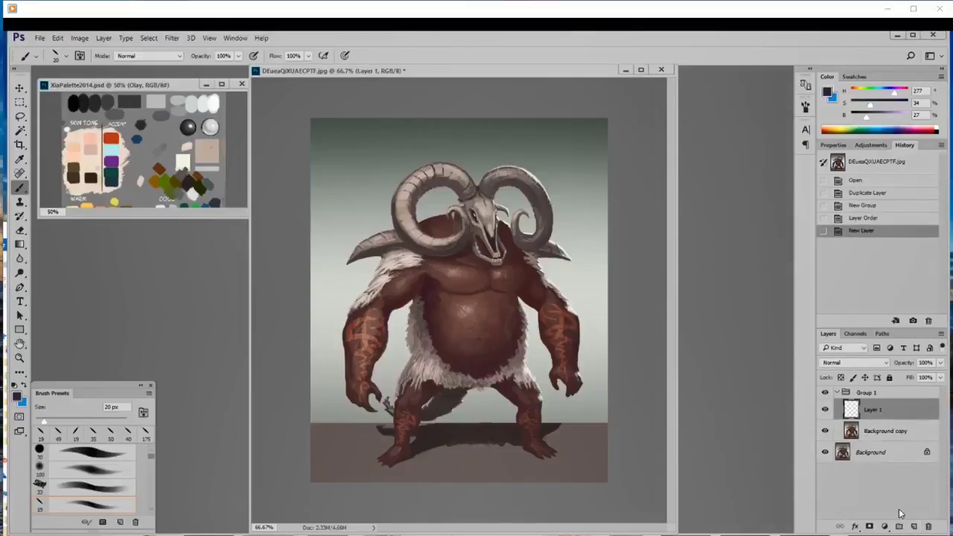
- Add another empty layer above Group 1 and switch to the XiaPalette2014.psd document
click(914, 527)
mouse_move(875, 410)
mouse_down()
mouse_move(883, 385)
mouse_move(873, 398)
mouse_up()
click(232, 187)
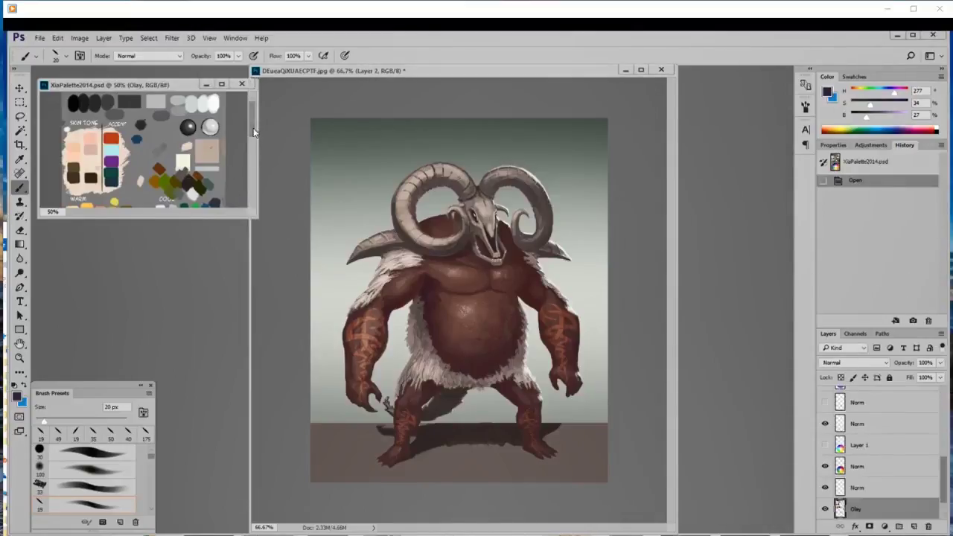
- Sample the green from the cool swatches of the palette document and choose the 33 px textured brush for the creature painting
scroll(232, 187, down, 2)
alt+click(200, 172)
click(627, 237)
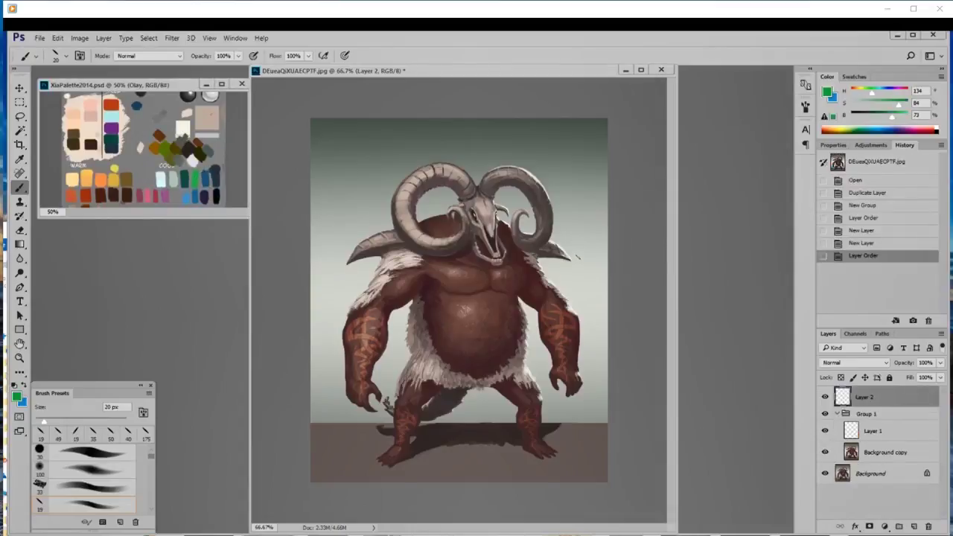
right_click(630, 352)
click(633, 353)
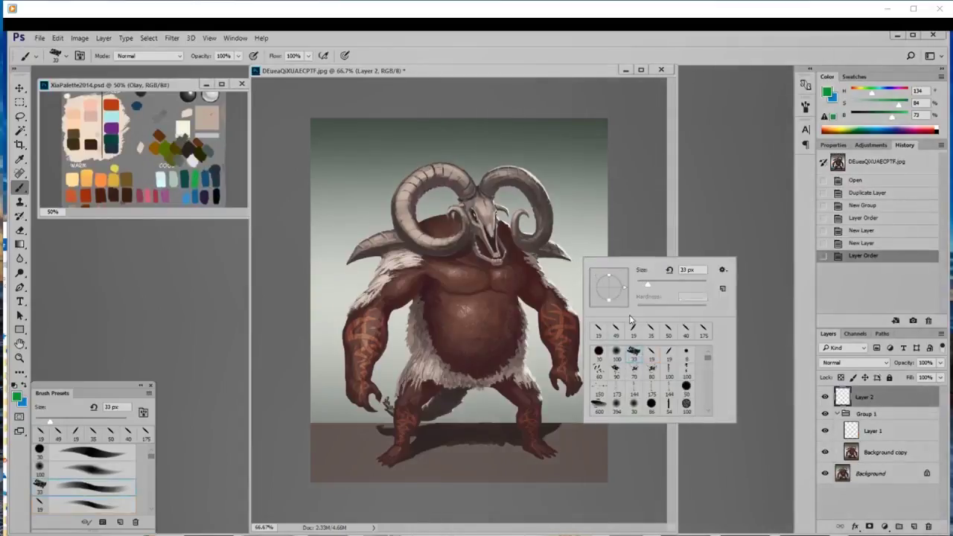
click(597, 217)
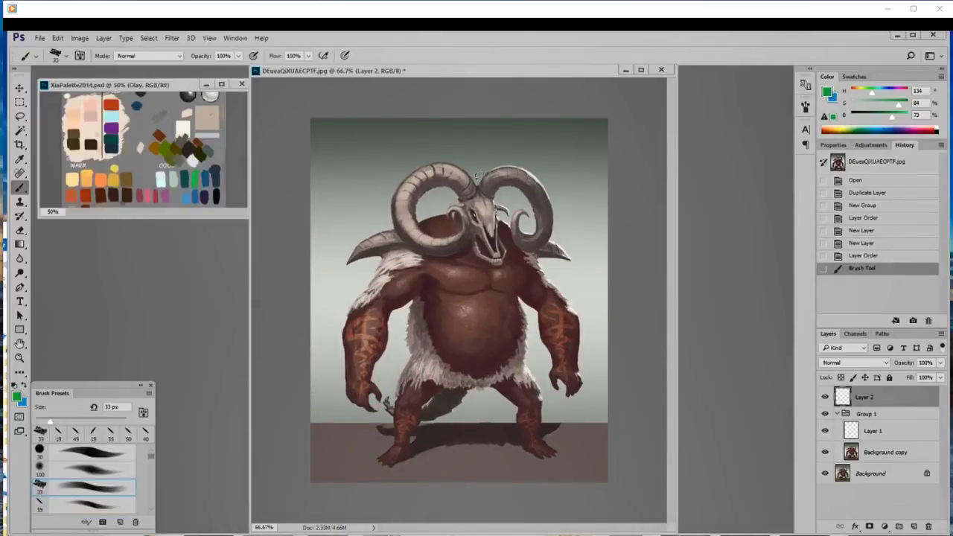
- On Layer 2, paint green strokes across the skull's brow and onto the horn base, reducing the brush to 10 px
mouse_move(474, 188)
mouse_down()
mouse_move(499, 182)
mouse_move(484, 191)
mouse_up()
mouse_move(477, 191)
mouse_down()
mouse_move(521, 165)
mouse_move(500, 201)
mouse_up()
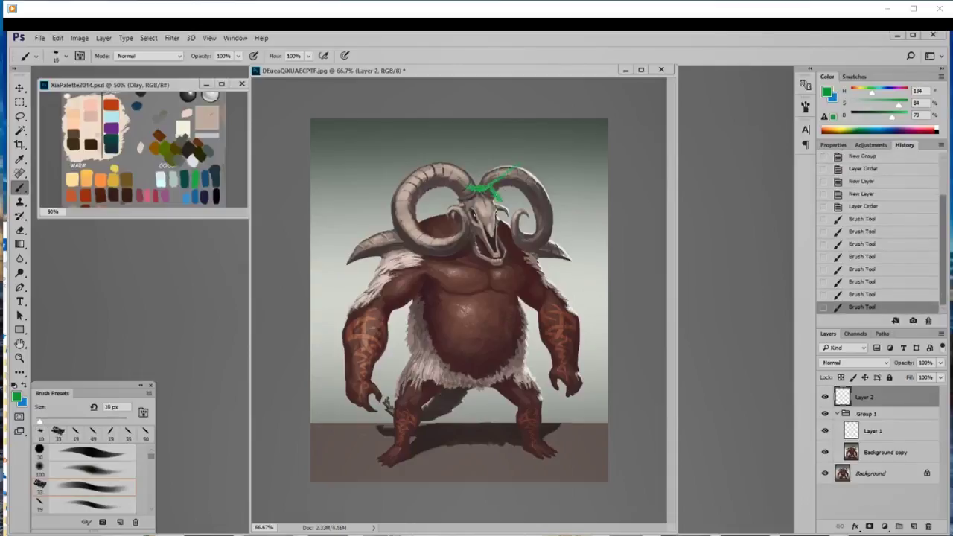
- Sketch loose green curves on the backdrop above the creature's horn and erase them
mouse_move(533, 137)
mouse_down()
mouse_move(575, 136)
mouse_move(579, 149)
mouse_up()
mouse_move(544, 149)
mouse_down()
mouse_move(574, 140)
mouse_move(570, 165)
mouse_up()
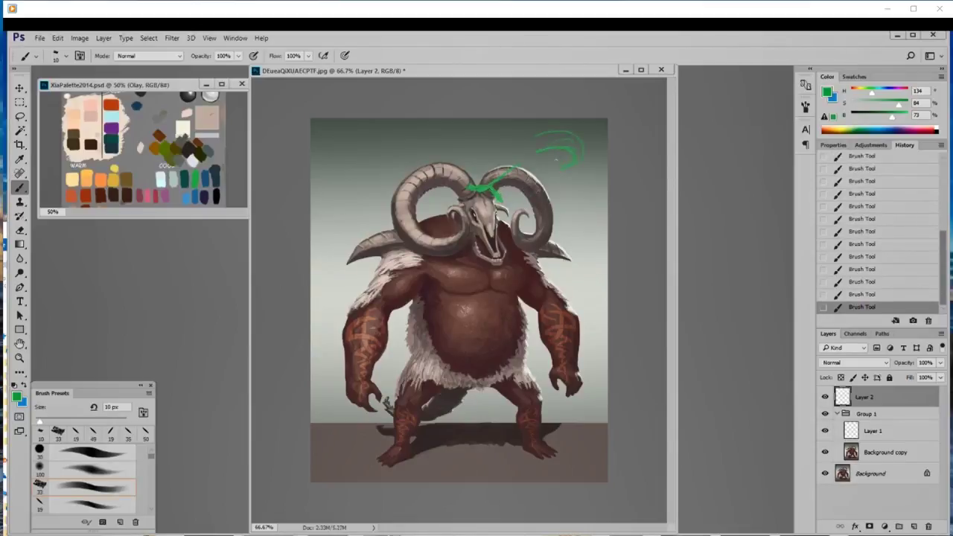
key(e)
drag(586, 136, 528, 147)
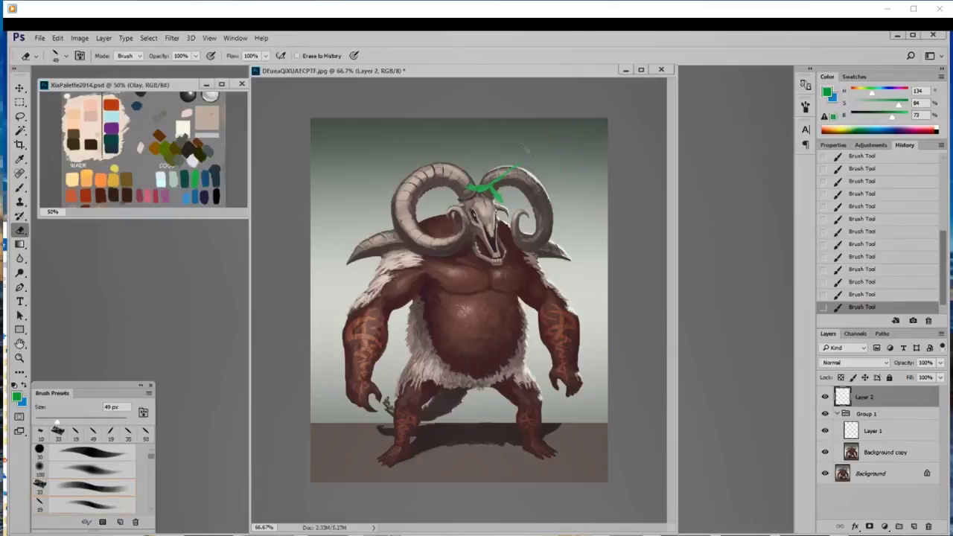
- Sketch a green inverted triangle from the horn tops down to the jaw, with an oval around the skull inside it
key(b)
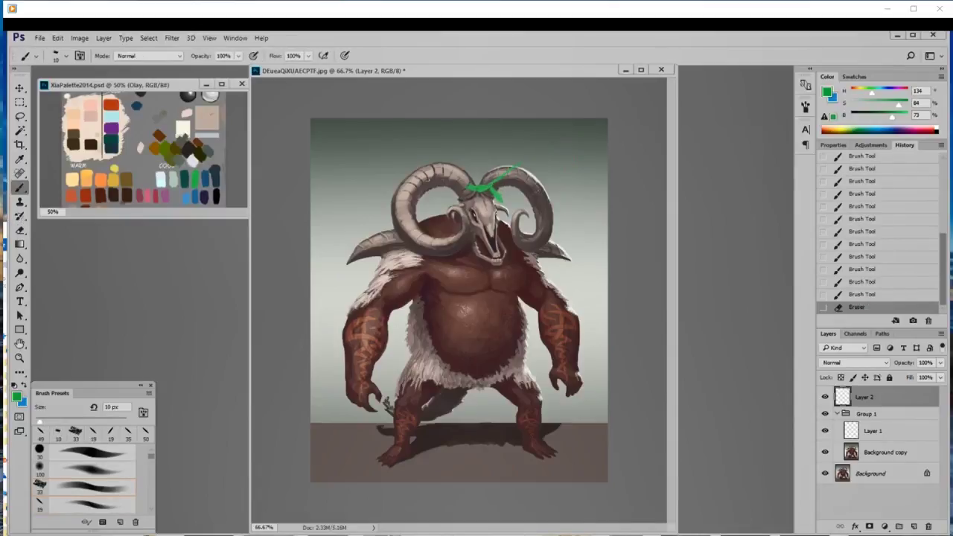
drag(533, 165, 553, 167)
mouse_move(417, 173)
mouse_down()
mouse_move(549, 167)
mouse_move(403, 177)
mouse_move(477, 236)
mouse_up()
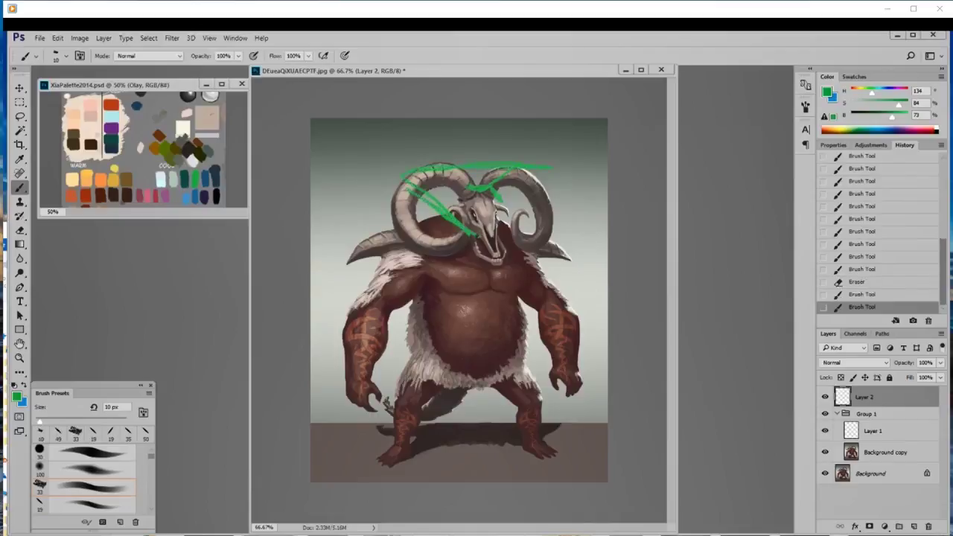
drag(550, 170, 498, 237)
drag(476, 204, 467, 220)
mouse_move(468, 210)
mouse_down()
mouse_move(474, 234)
mouse_move(494, 206)
mouse_move(498, 237)
mouse_move(487, 238)
mouse_move(499, 230)
mouse_up()
mouse_move(499, 212)
mouse_down()
mouse_move(496, 238)
mouse_move(484, 240)
mouse_move(495, 246)
mouse_move(501, 234)
mouse_up()
key(ctrl+shift+z)
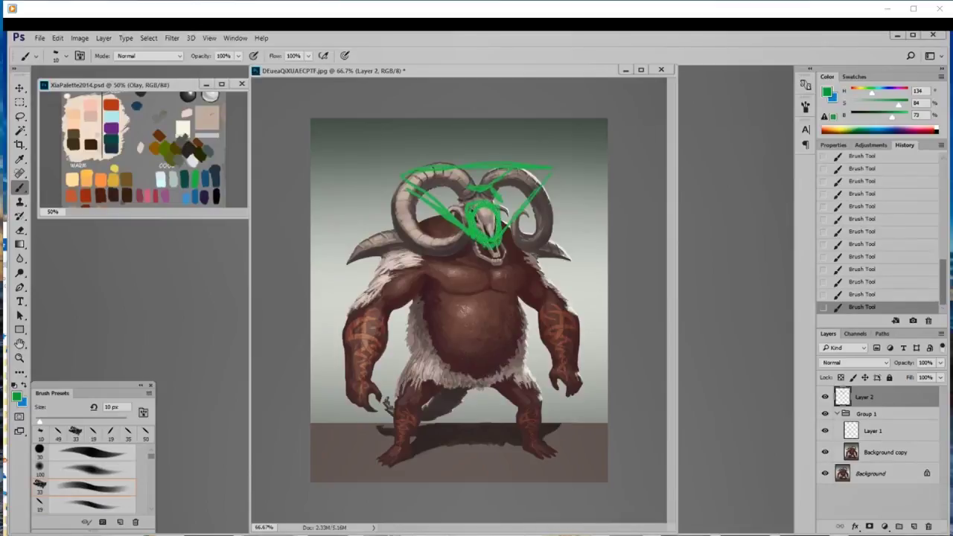
key(ctrl+z)
key(ctrl+shift+z)
key(ctrl+z)
key(ctrl+shift+z)
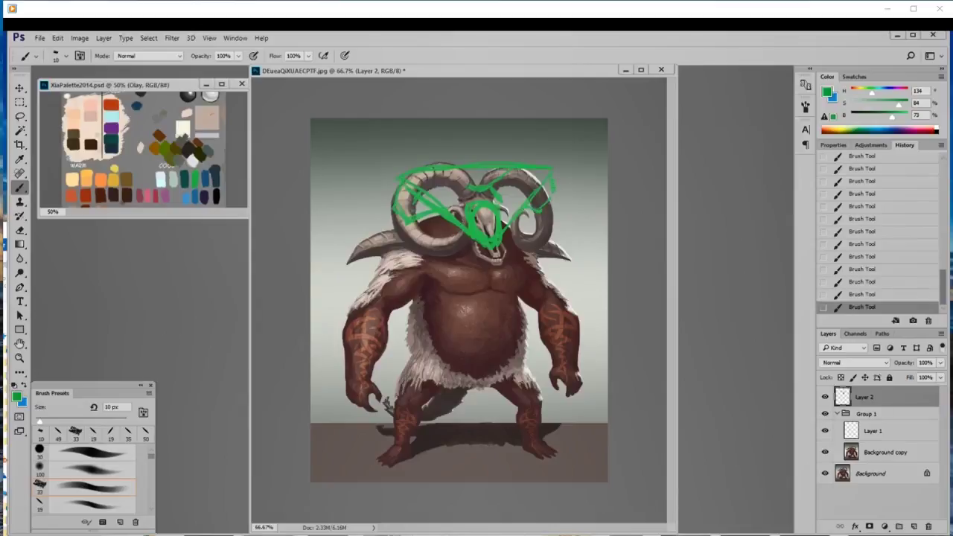
- Sketch the shoulder slopes and the curved chest contour in green below the head
mouse_move(445, 217)
mouse_down()
mouse_move(396, 250)
mouse_move(418, 232)
mouse_up()
mouse_move(514, 225)
mouse_down()
mouse_move(547, 259)
mouse_move(502, 324)
mouse_up()
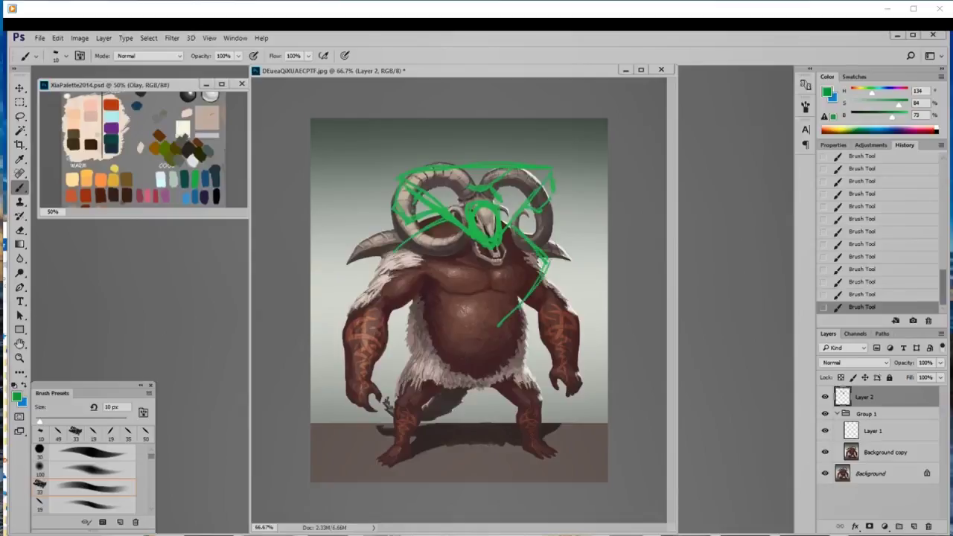
drag(394, 254, 449, 309)
mouse_move(402, 272)
mouse_down()
mouse_move(458, 315)
mouse_move(423, 293)
mouse_move(509, 271)
mouse_up()
mouse_move(440, 283)
mouse_down()
mouse_move(520, 267)
mouse_move(530, 277)
mouse_up()
- Sketch the curved centre line of the torso and outline both sides of the belly in green
mouse_move(497, 283)
mouse_down()
mouse_move(510, 317)
mouse_move(482, 381)
mouse_up()
mouse_move(494, 280)
mouse_down()
mouse_move(493, 298)
mouse_move(527, 356)
mouse_up()
drag(523, 322, 528, 345)
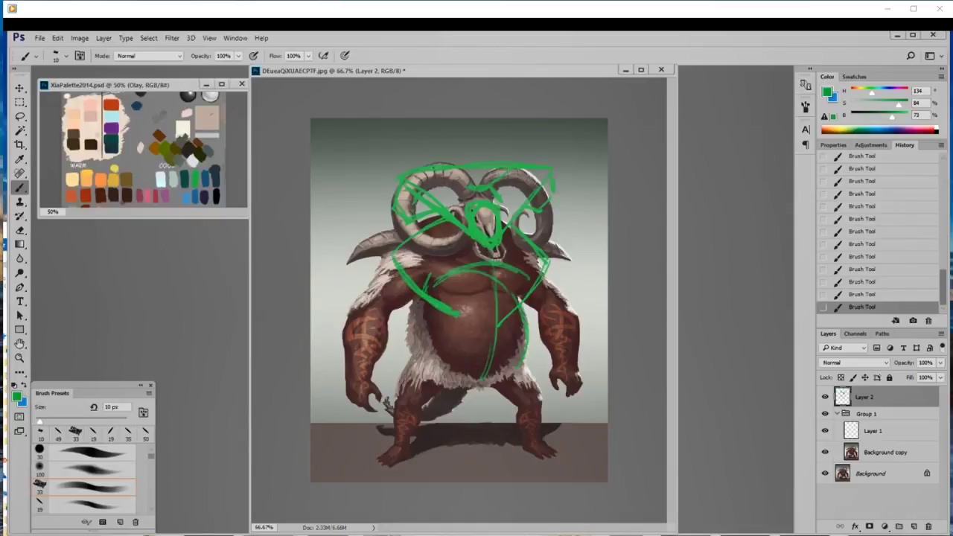
drag(520, 291, 526, 316)
drag(528, 332, 530, 348)
mouse_move(404, 301)
mouse_down()
mouse_move(429, 313)
mouse_move(408, 360)
mouse_up()
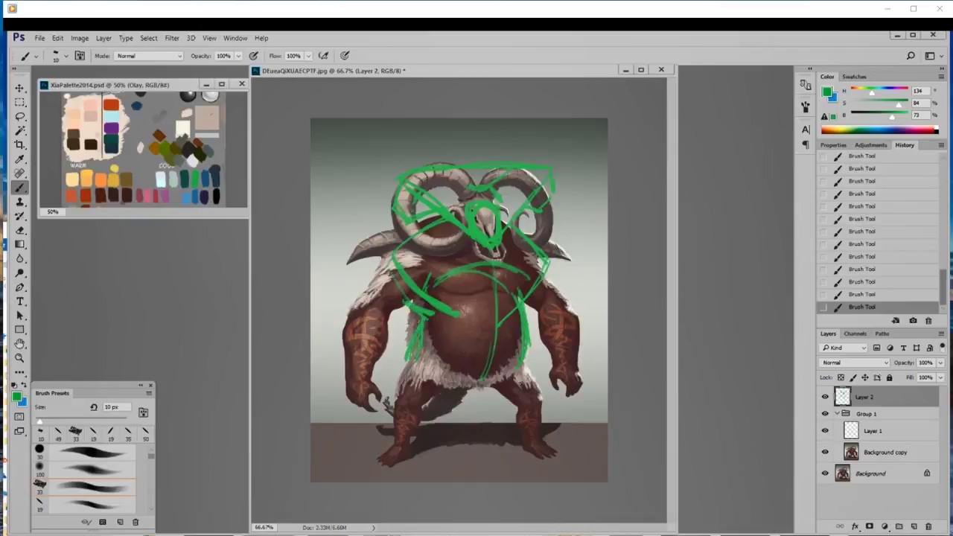
- Complete the green belly outline, adding the curved waistline and the start of the outer thigh
mouse_move(449, 280)
mouse_down()
mouse_move(497, 371)
mouse_move(527, 354)
mouse_up()
mouse_move(527, 320)
mouse_down()
mouse_move(533, 378)
mouse_move(446, 386)
mouse_up()
mouse_move(434, 286)
mouse_down()
mouse_move(466, 376)
mouse_move(517, 375)
mouse_up()
mouse_move(462, 393)
mouse_down()
mouse_move(483, 388)
mouse_move(524, 407)
mouse_move(517, 403)
mouse_up()
drag(545, 371, 532, 402)
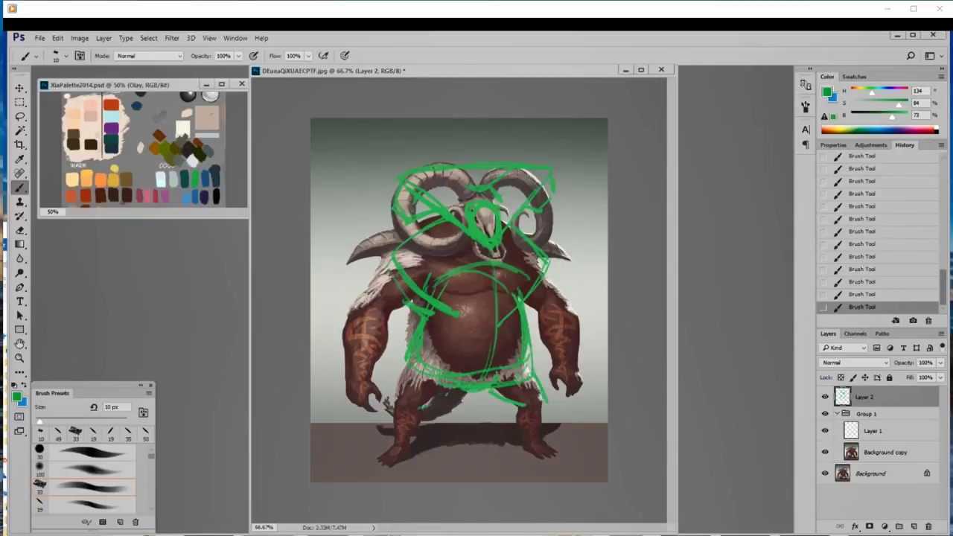
- Outline both legs and feet in green down to the ground
mouse_move(453, 389)
mouse_down()
mouse_move(423, 410)
mouse_move(395, 408)
mouse_move(398, 441)
mouse_up()
mouse_move(422, 408)
mouse_down()
mouse_move(419, 440)
mouse_move(420, 424)
mouse_move(413, 442)
mouse_move(381, 458)
mouse_move(419, 455)
mouse_move(377, 458)
mouse_move(401, 467)
mouse_move(379, 459)
mouse_up()
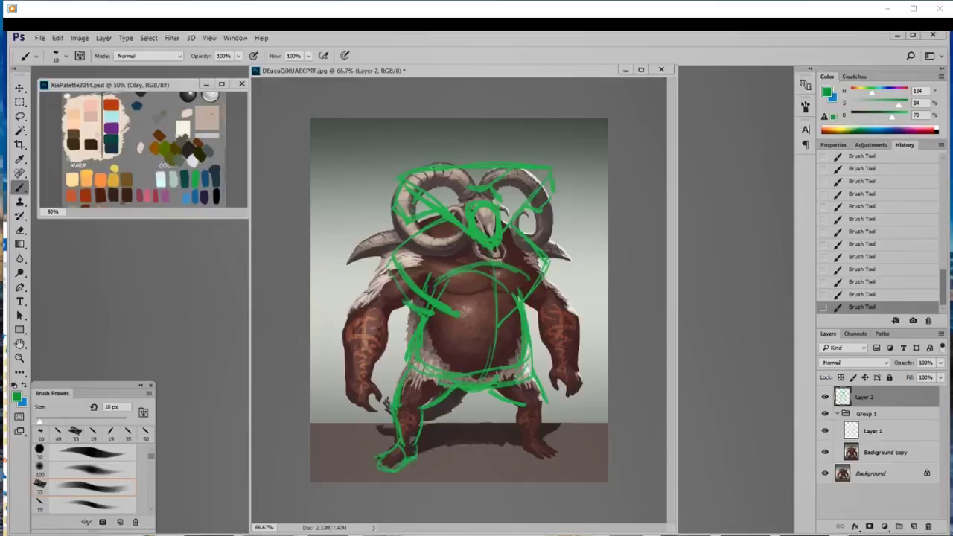
mouse_move(522, 405)
mouse_down()
mouse_move(525, 446)
mouse_move(541, 414)
mouse_move(543, 441)
mouse_move(530, 454)
mouse_move(553, 453)
mouse_move(547, 447)
mouse_move(541, 464)
mouse_move(563, 455)
mouse_up()
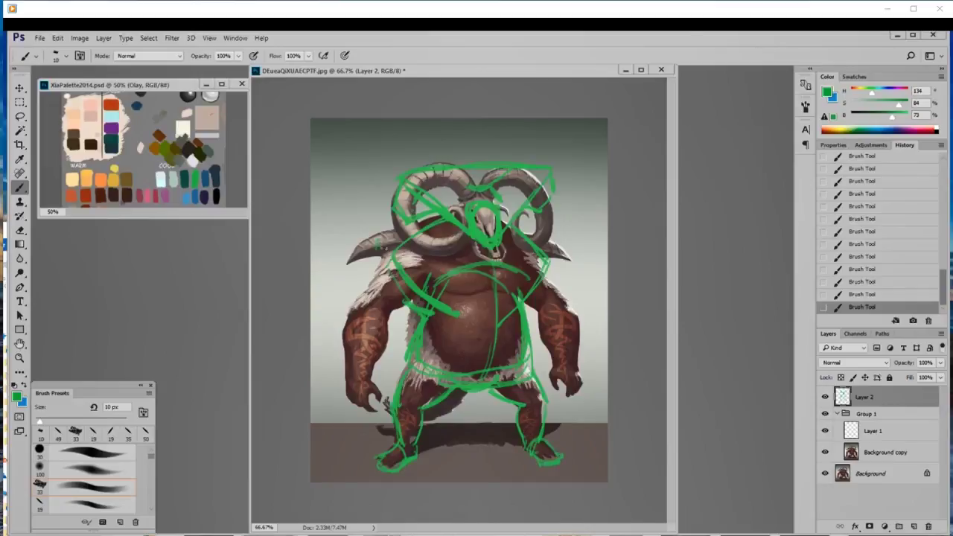
- Raise the green's brightness to 84% and add direction arrows and accent marks around the shoulder spikes, fur, jaw and forearms
drag(375, 229, 387, 214)
drag(897, 118, 900, 117)
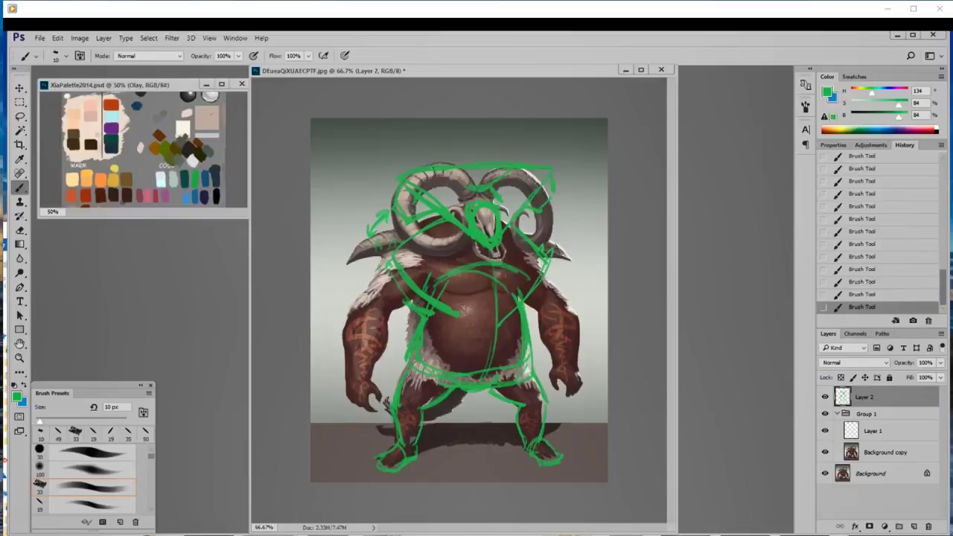
drag(528, 233, 536, 243)
drag(380, 260, 375, 277)
mouse_move(474, 239)
mouse_down()
mouse_move(489, 251)
mouse_move(497, 244)
mouse_up()
drag(473, 248, 486, 254)
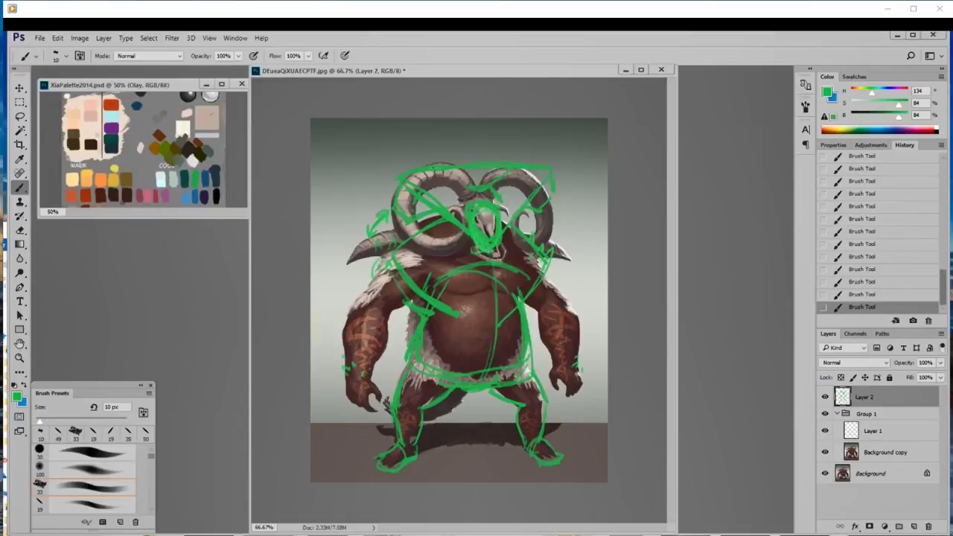
- Lower the green sketch layer's opacity to 37% and make the Background copy layer active
click(941, 363)
drag(935, 377, 908, 376)
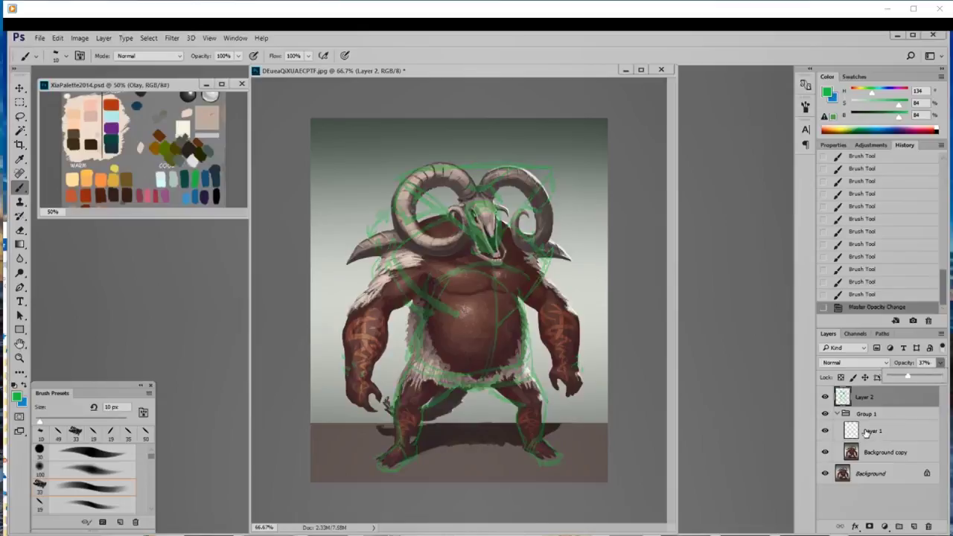
click(868, 433)
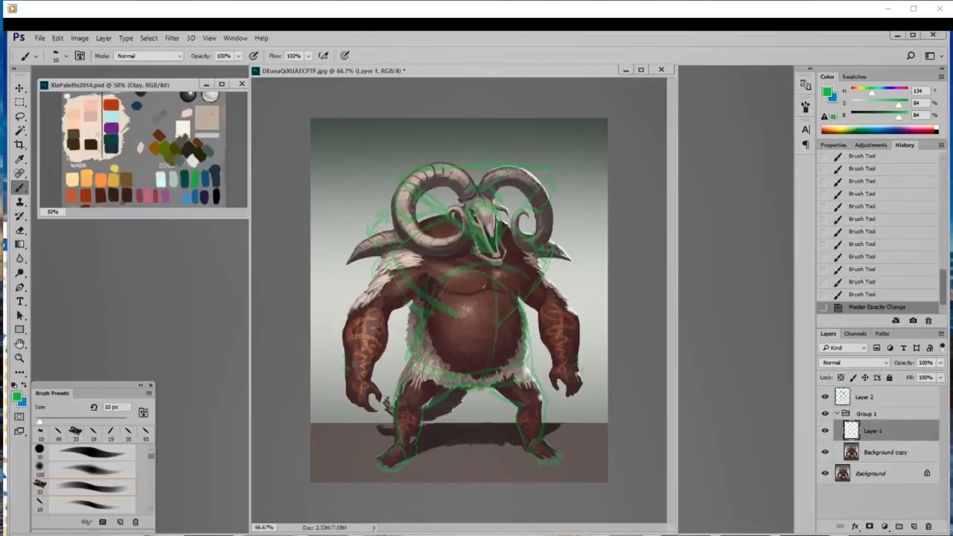
key(alt+bracketleft)
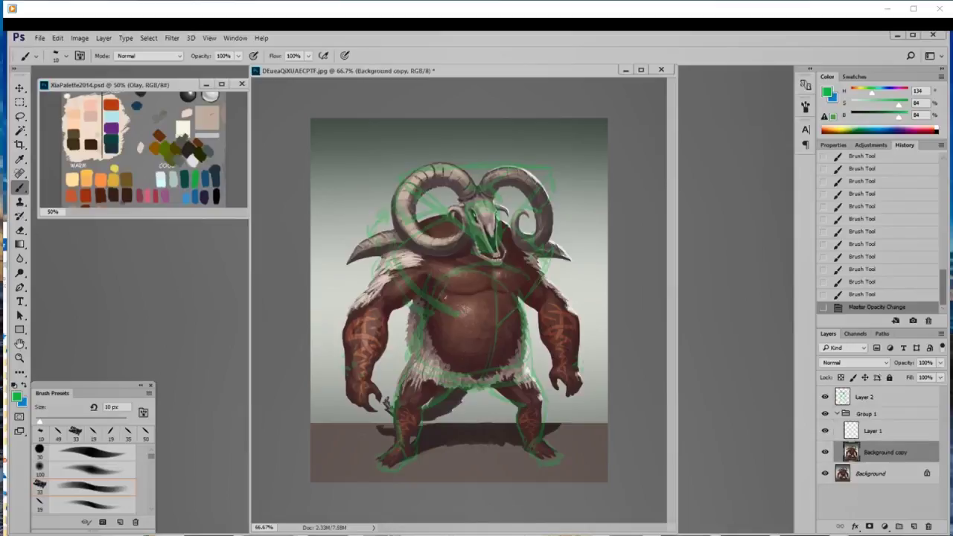
- Lasso the creature's chest, extend the selection down onto the upper belly, and copy it to a new layer
key(l)
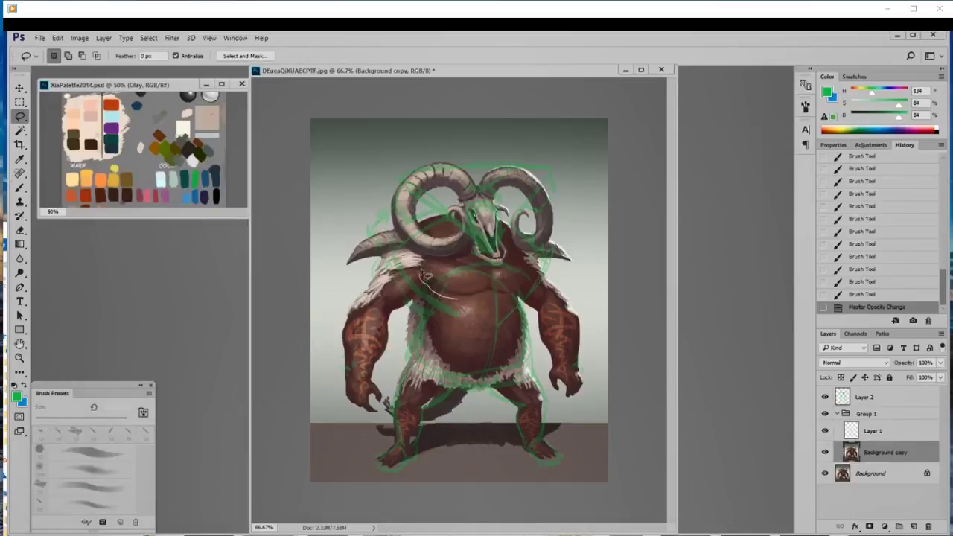
mouse_move(426, 275)
mouse_down()
mouse_move(519, 267)
mouse_move(534, 280)
mouse_move(531, 290)
mouse_move(459, 303)
mouse_move(491, 299)
mouse_up()
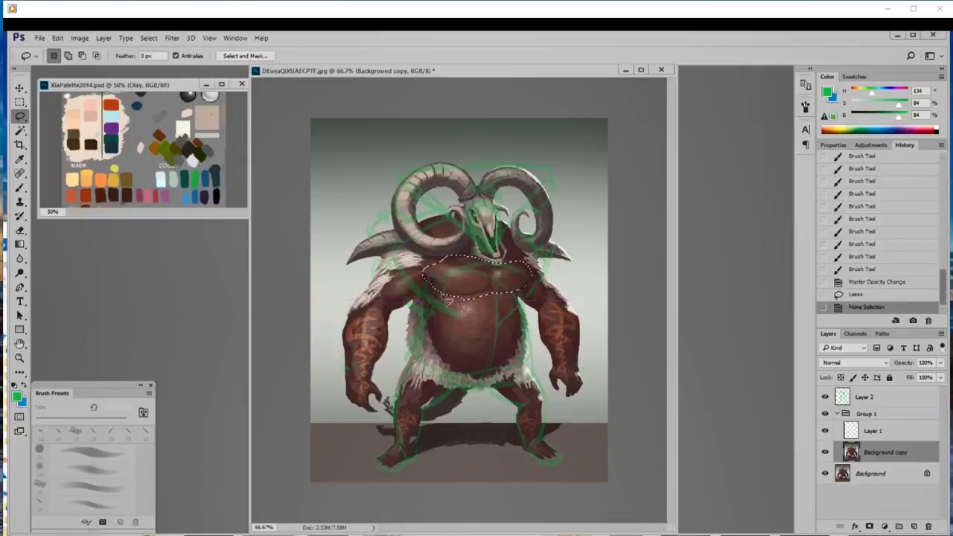
key(b)
key(l)
key(shift)
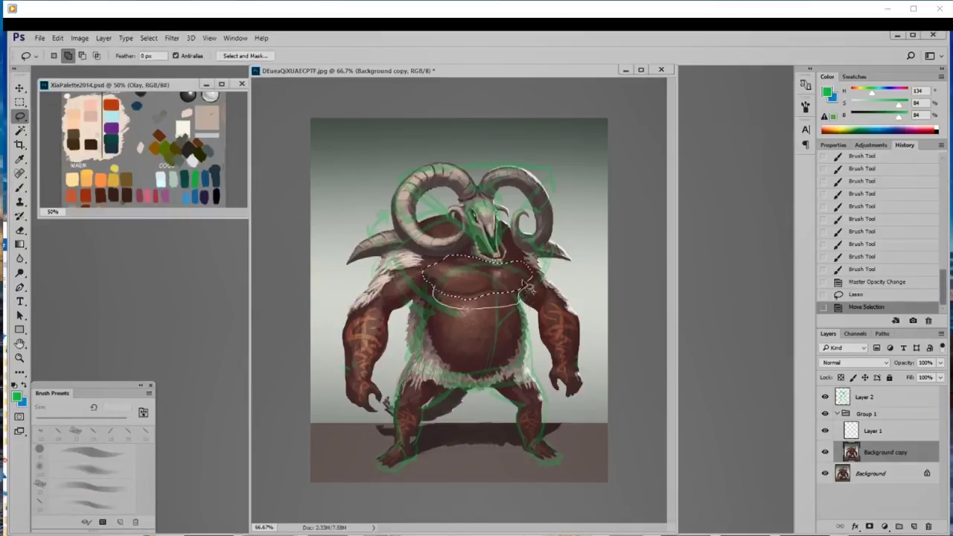
drag(531, 288, 525, 300)
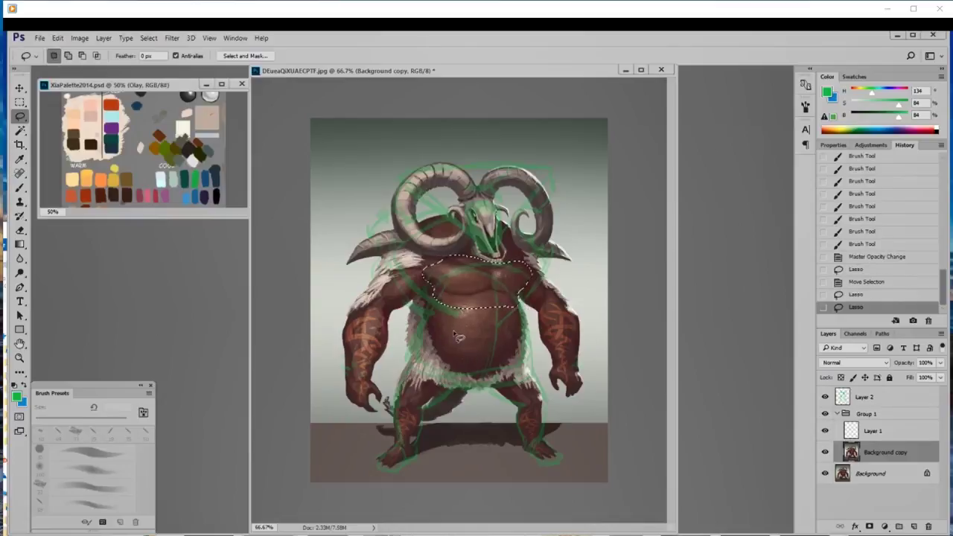
right_click(489, 307)
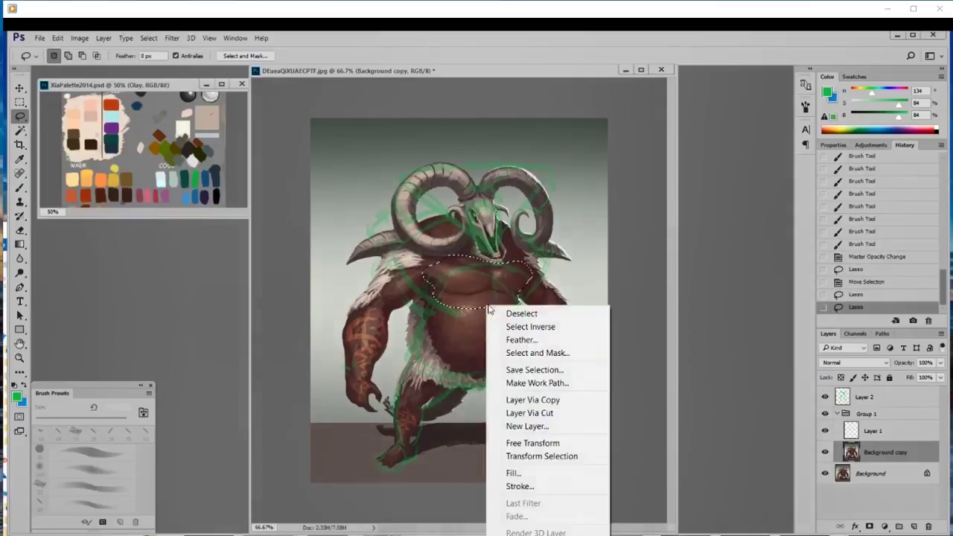
click(532, 400)
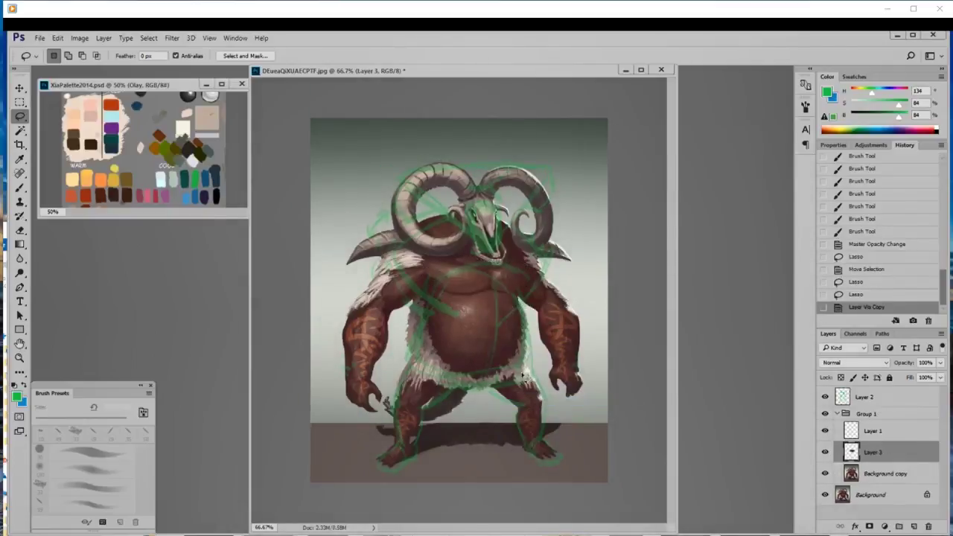
- Free Transform the chest copy to about 119% width and 134% height, pulling its corners outward toward the shoulders
key(ctrl+t)
drag(478, 312, 478, 326)
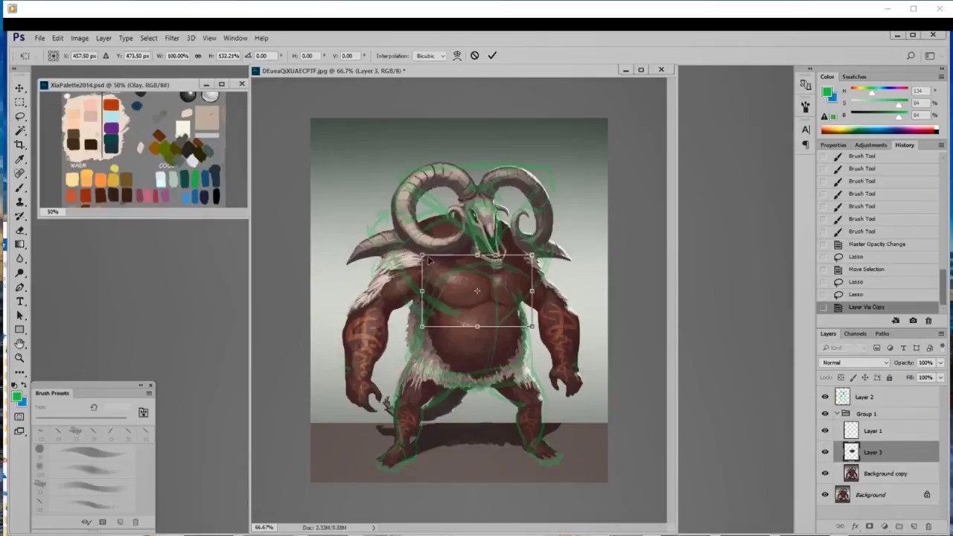
drag(422, 256, 408, 256)
drag(532, 256, 535, 256)
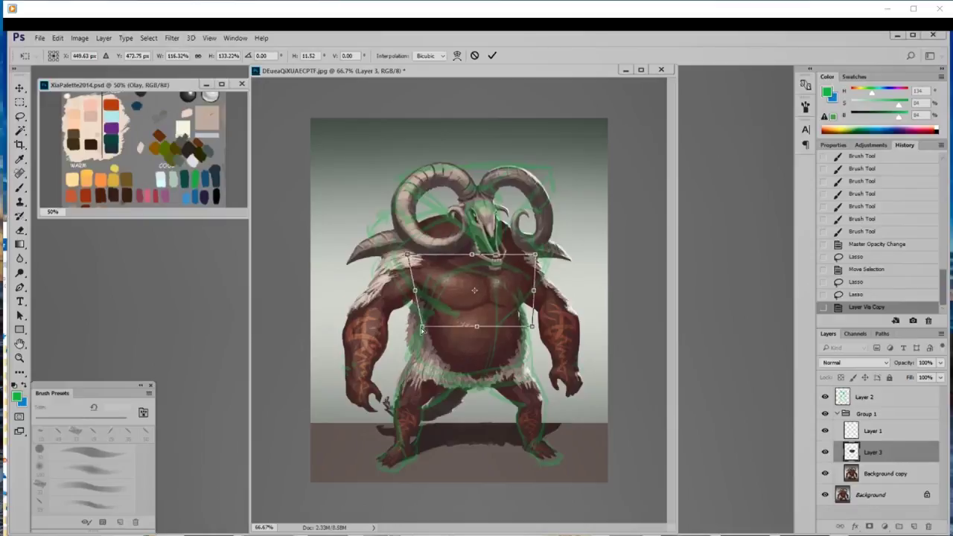
drag(421, 328, 414, 328)
drag(408, 255, 404, 254)
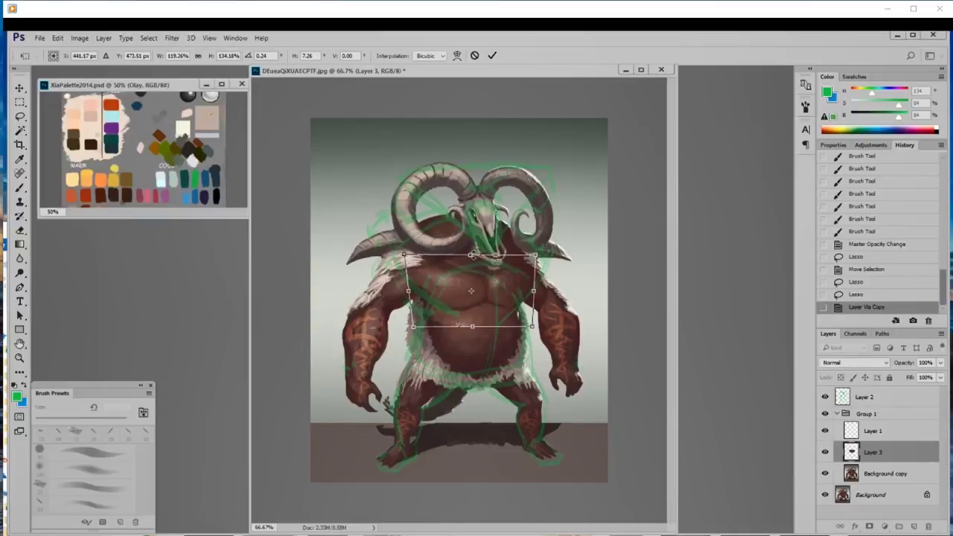
- Stretch the chest copy to about 145% height, shift it slightly upward, apply the transform, and hide the green sketch layer
drag(472, 255, 472, 250)
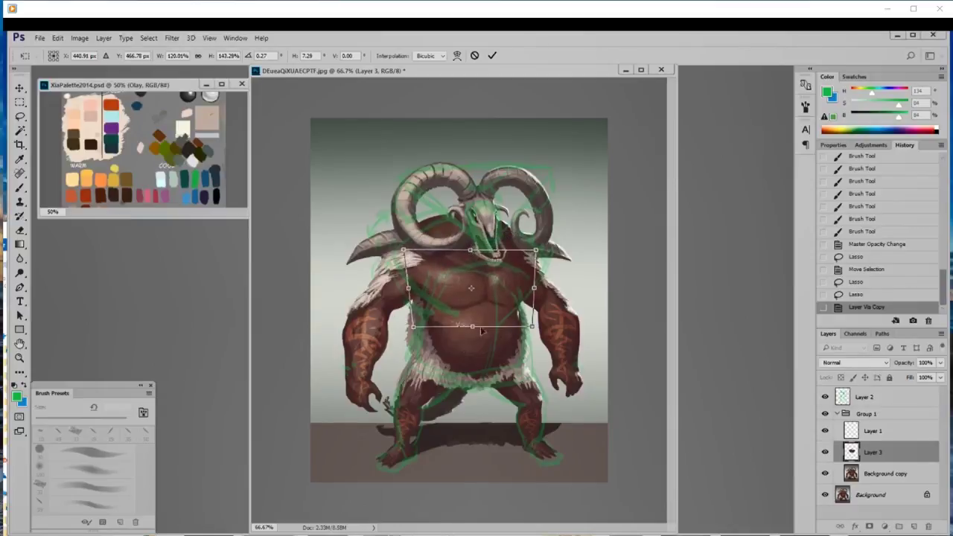
drag(473, 327, 473, 329)
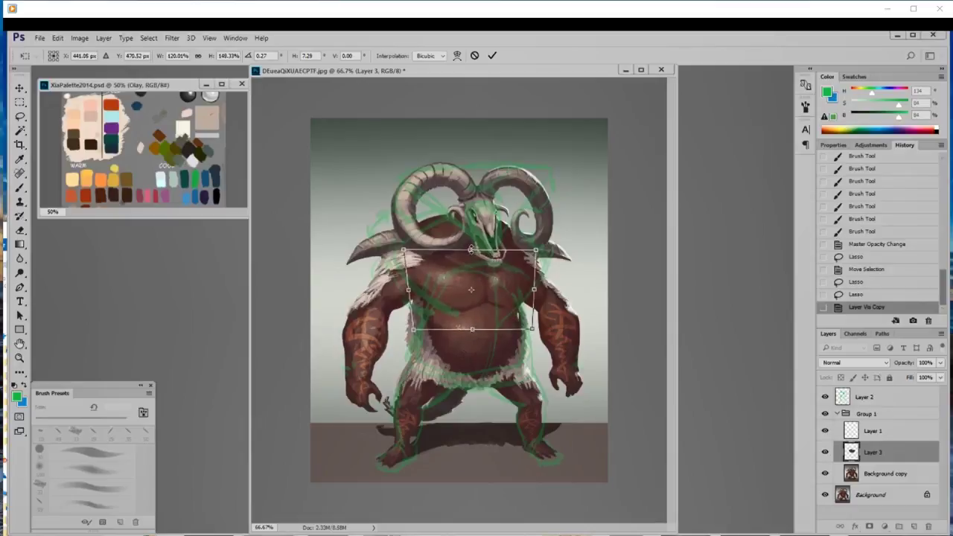
drag(471, 251, 471, 246)
drag(473, 326, 473, 321)
drag(472, 247, 472, 245)
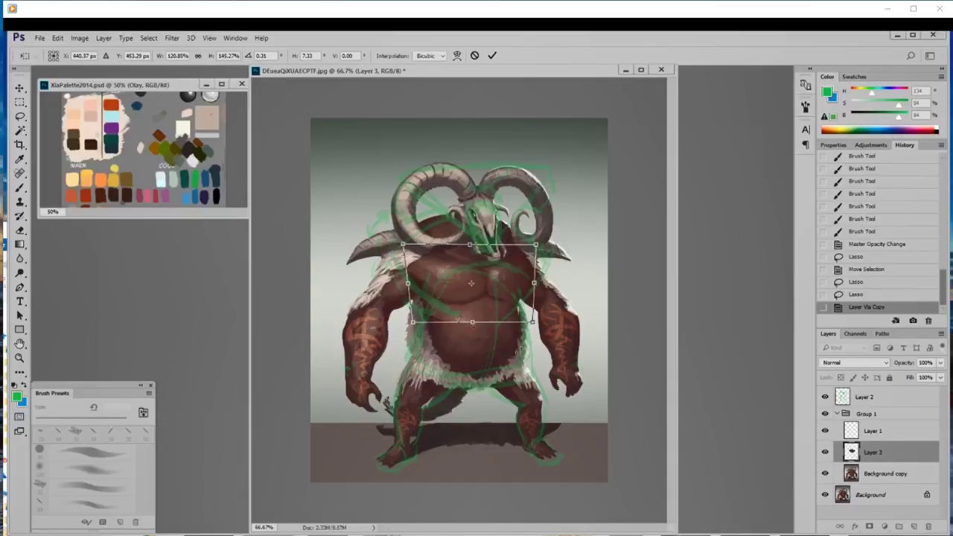
key(Return)
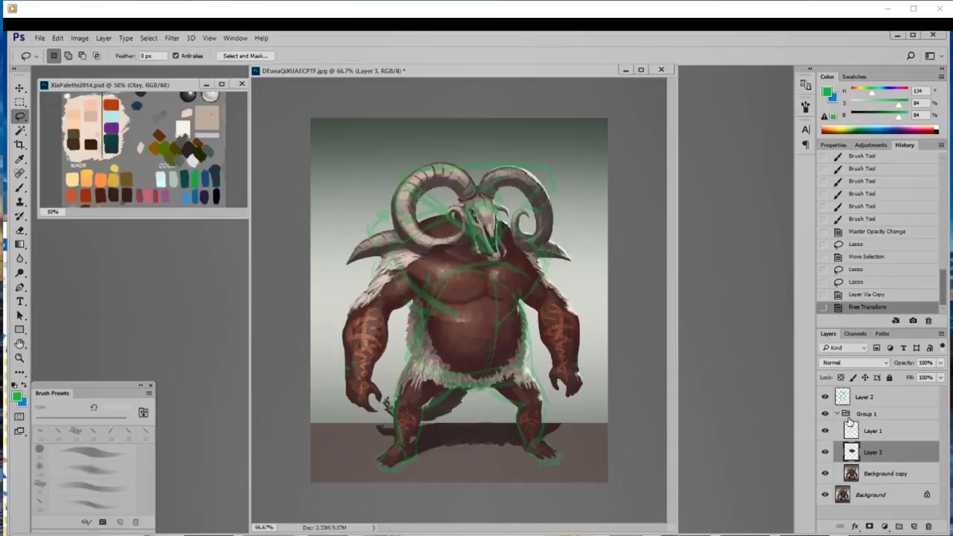
click(825, 397)
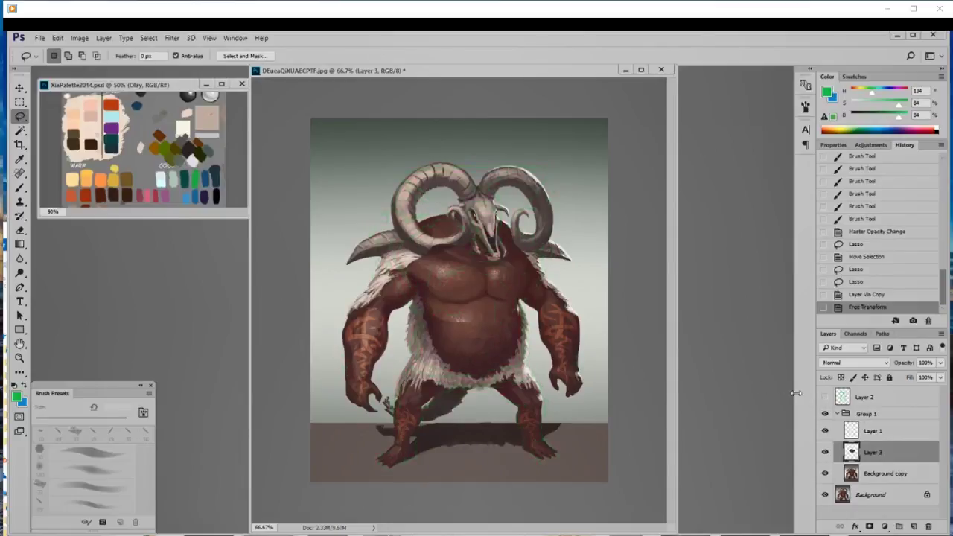
- Paint sampled brown skin tones along the top of the enlarged chest below the skull with the 19 px brush
right_click(523, 291)
key(Escape)
key(b)
right_click(526, 260)
click(589, 360)
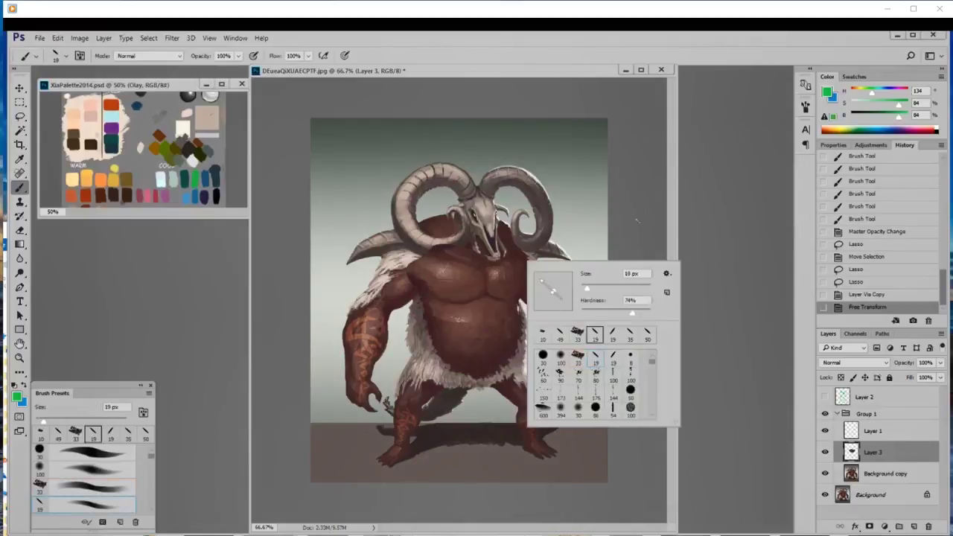
click(512, 256)
alt+click(463, 263)
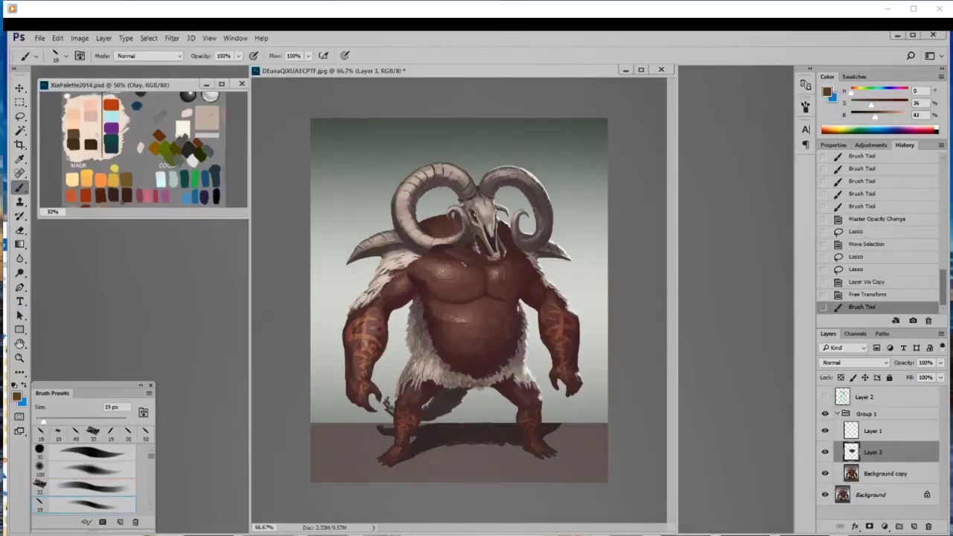
alt+click(452, 274)
mouse_move(475, 263)
mouse_down()
mouse_move(465, 265)
mouse_move(506, 253)
mouse_move(493, 258)
mouse_move(498, 278)
mouse_move(452, 288)
mouse_move(465, 271)
mouse_up()
- Switch to the textured 40 px brush, reduce it to 15 px, and blend the upper chest with sampled skin tones
right_click(519, 268)
click(646, 425)
click(647, 426)
double_click(589, 405)
alt+click(490, 255)
key(bracketleft)
key(bracketleft)
key(bracketleft)
key(bracketleft)
key(bracketleft)
alt+click(508, 277)
alt+click(446, 273)
alt+click(448, 269)
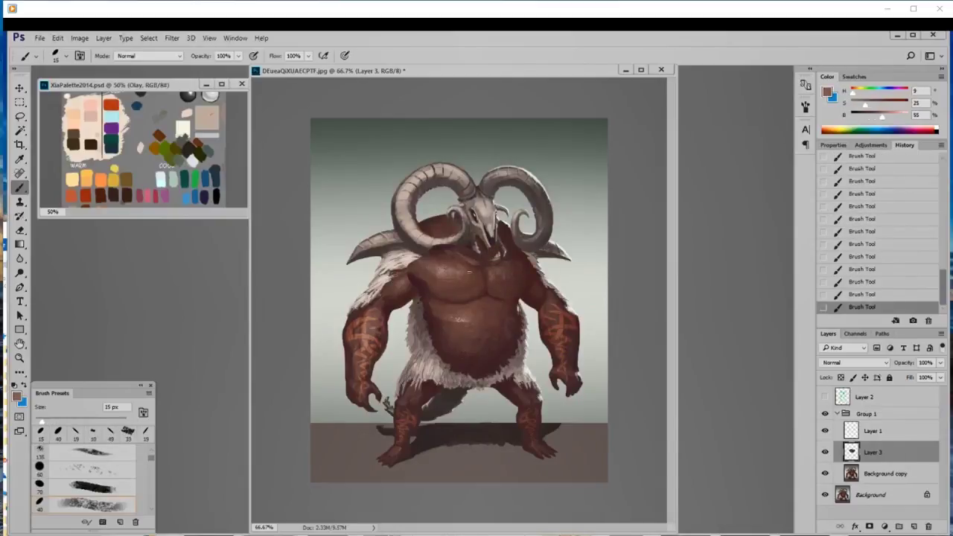
- Paint the cleft and inner edges of the pectoral muscles with browns sampled from the chest
alt+click(480, 279)
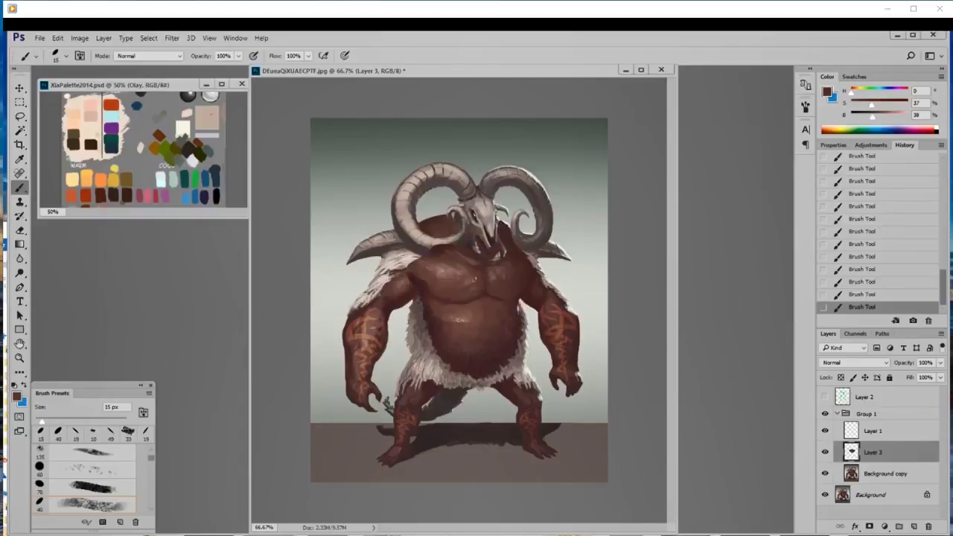
alt+click(489, 280)
alt+click(464, 291)
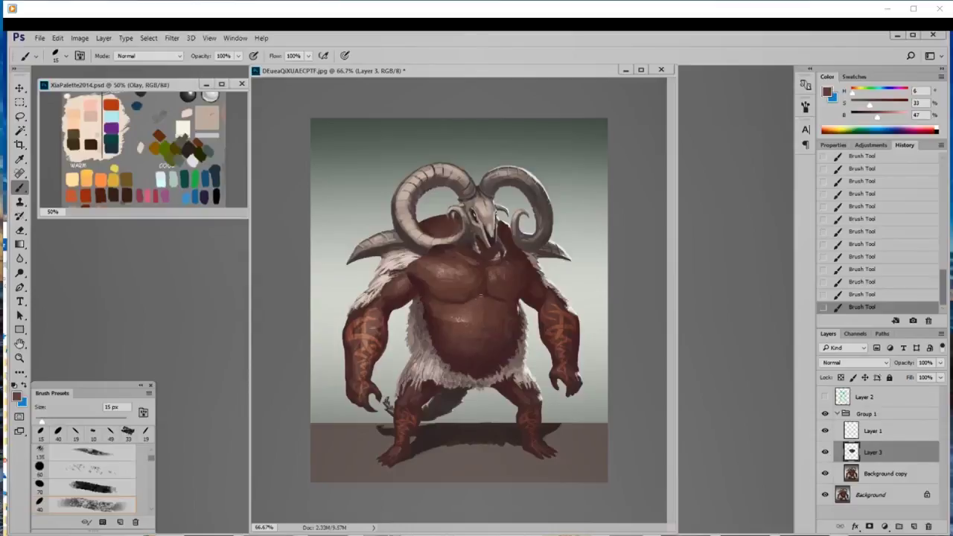
alt+click(468, 296)
alt+click(485, 283)
alt+click(494, 274)
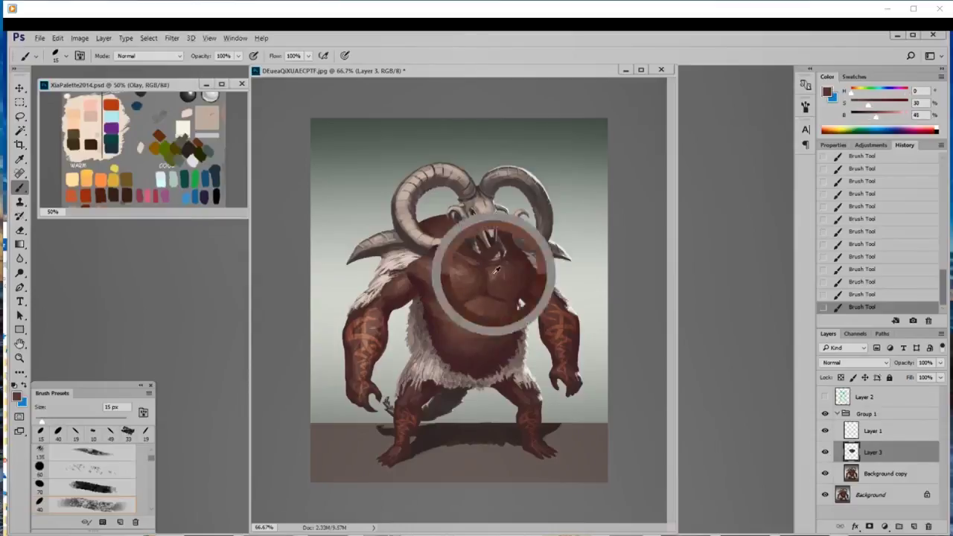
alt+click(496, 273)
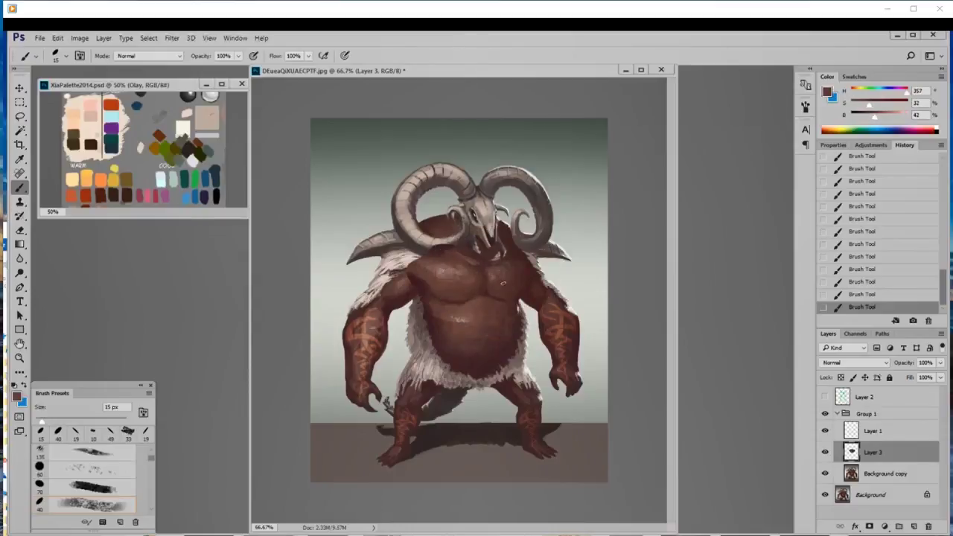
alt+click(498, 279)
- Blend the outer edges of the chest into the shoulders and image-left upper arm with sampled skin tones
alt+click(529, 273)
alt+click(408, 280)
alt+click(425, 282)
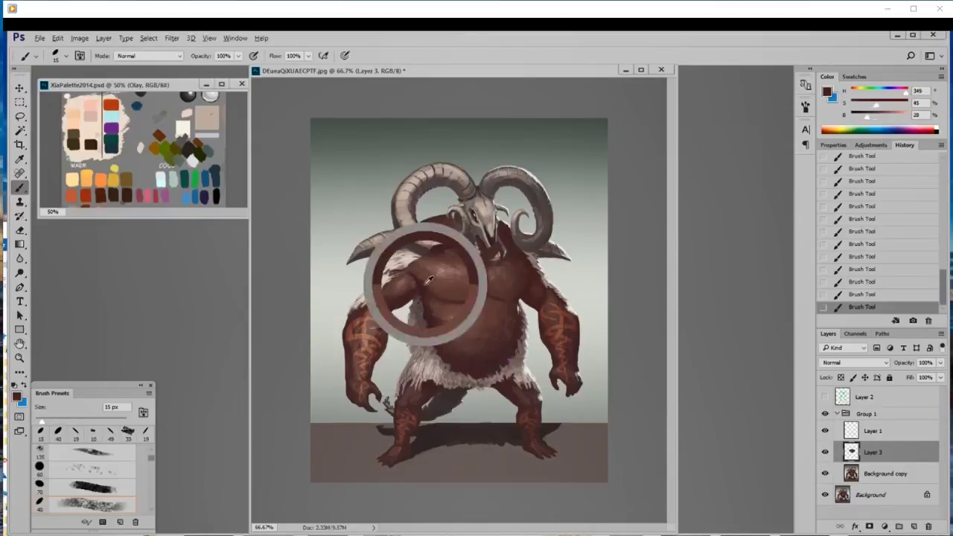
alt+click(421, 283)
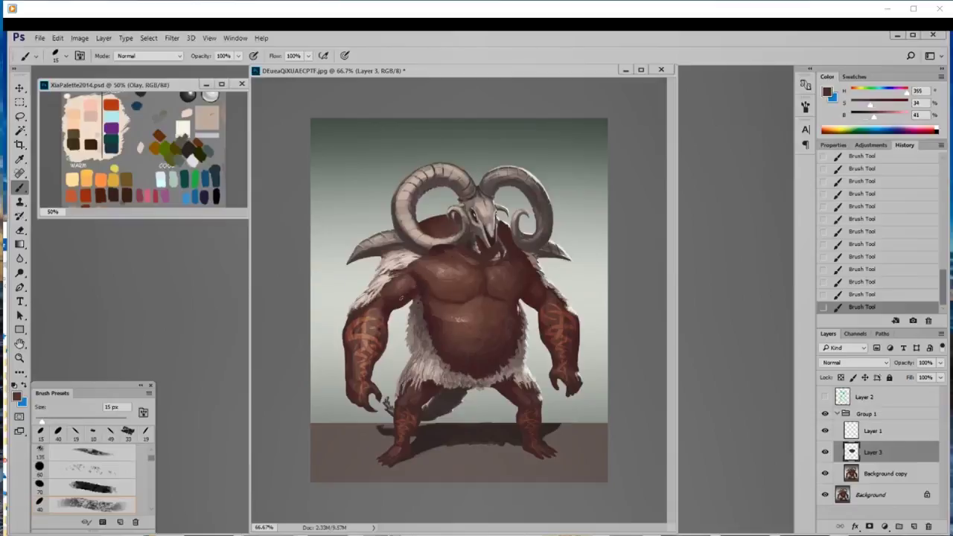
alt+click(408, 298)
alt+click(394, 304)
alt+click(414, 286)
alt+click(427, 280)
alt+click(520, 271)
- Paint sampled dark browns around the skull's lower jaw to cover the duplicated pieces at the neck
alt+click(501, 257)
alt+click(504, 252)
alt+click(499, 255)
alt+click(490, 264)
alt+click(491, 257)
alt+click(494, 269)
alt+click(472, 255)
alt+click(438, 252)
alt+click(463, 245)
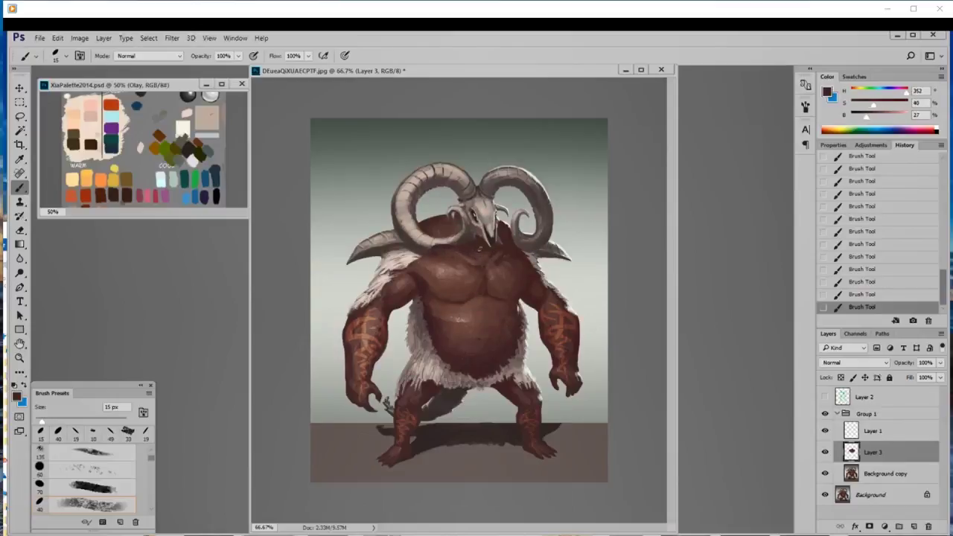
- Shape the neck base and collarbone area beneath the skull's snout with sampled dark and mid browns
alt+click(494, 249)
alt+click(485, 251)
alt+click(488, 266)
alt+click(488, 258)
alt+click(485, 270)
alt+click(492, 266)
alt+click(512, 242)
alt+click(473, 260)
alt+click(460, 267)
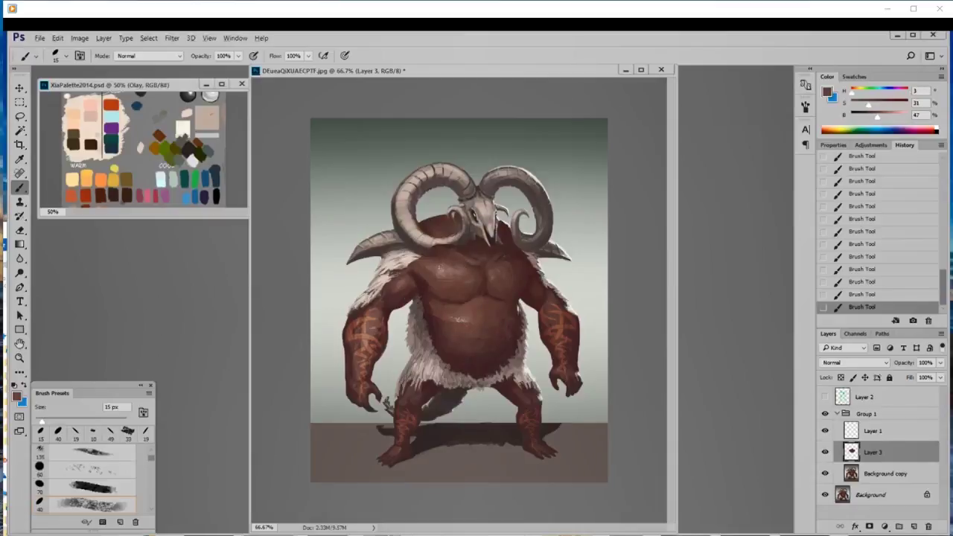
- Define the image-left collarbone and upper pectoral edge, and touch up the chest's outer side with sampled browns
alt+click(427, 275)
alt+click(428, 271)
alt+click(440, 255)
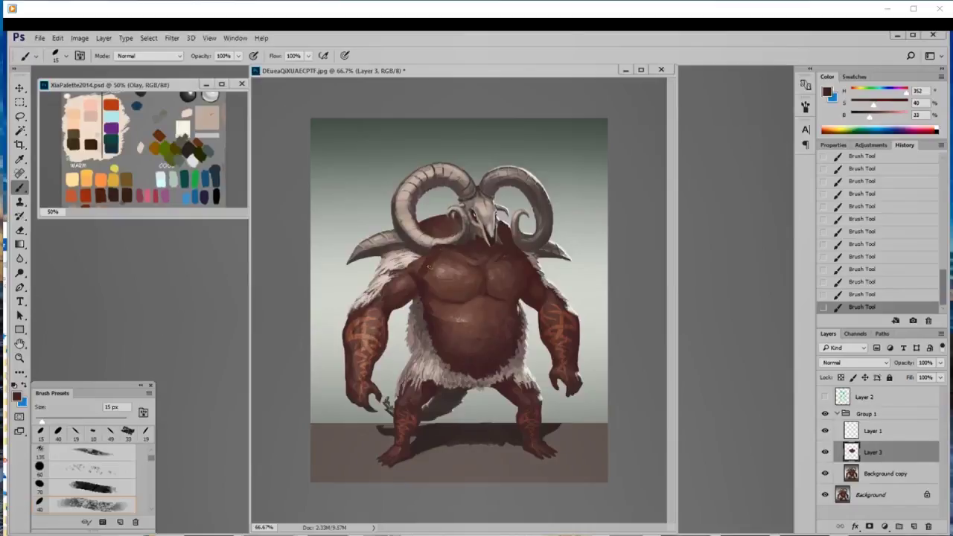
alt+click(417, 263)
alt+click(435, 271)
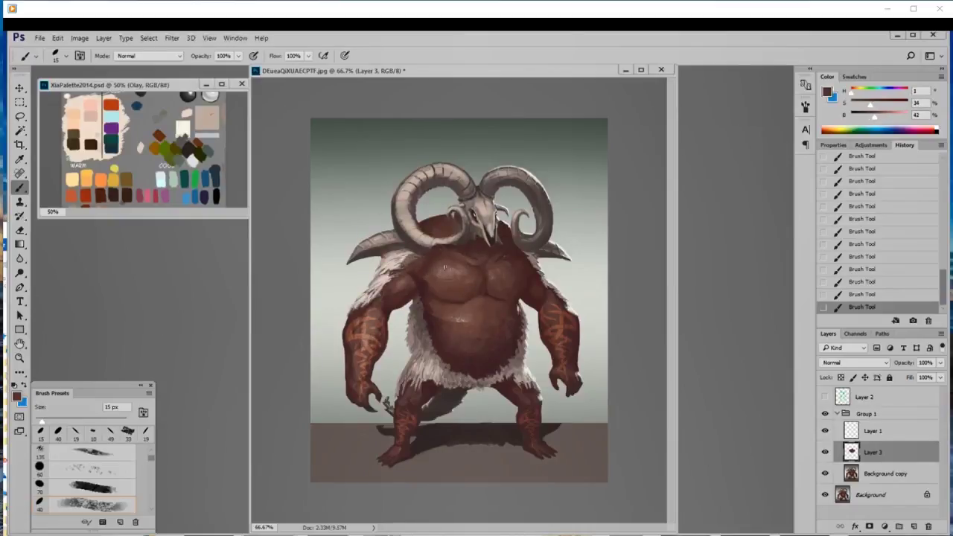
alt+click(420, 265)
drag(418, 259, 408, 263)
alt+click(423, 271)
alt+click(462, 288)
alt+click(517, 288)
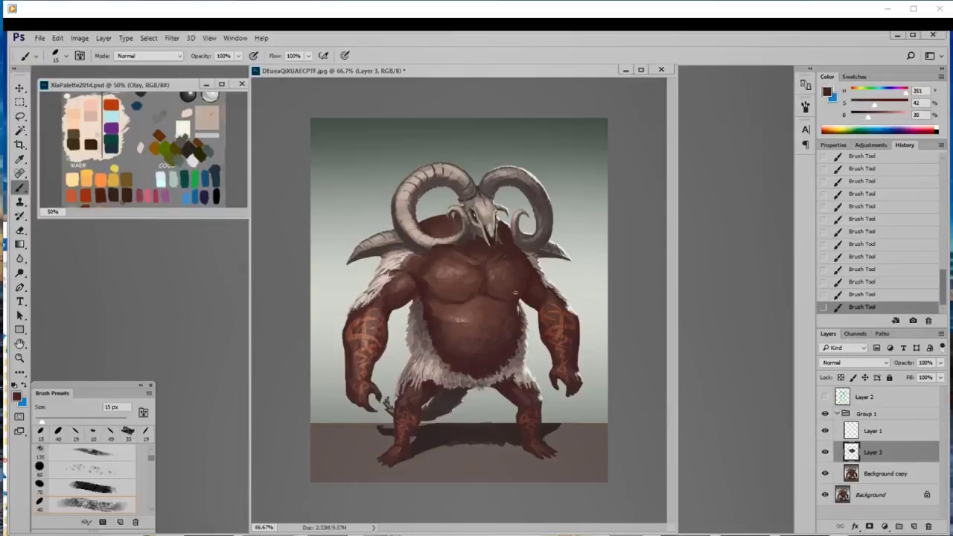
- Switch to the larger textured oval brush at 45 px and paint sampled browns over the belly
right_click(491, 359)
double_click(570, 501)
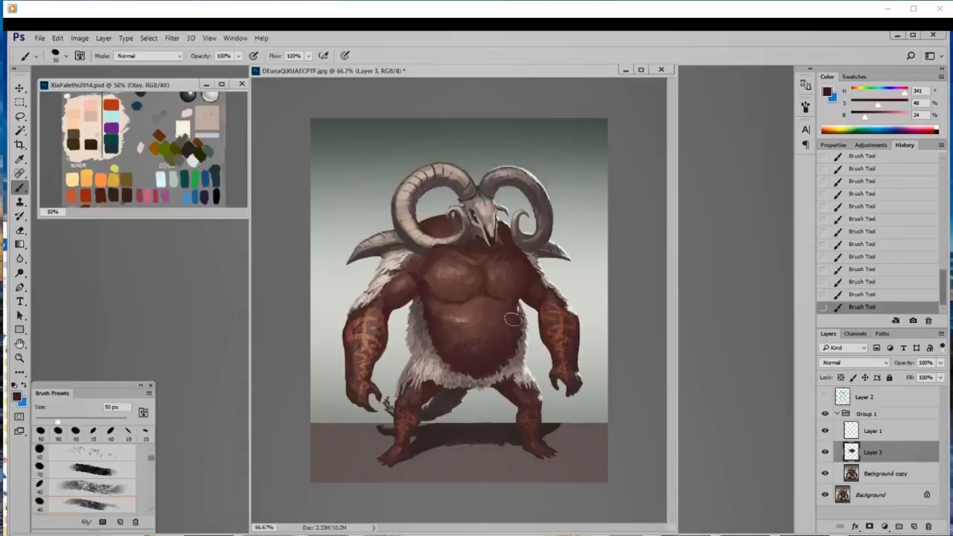
key(bracketleft)
drag(442, 321, 468, 322)
alt+click(505, 313)
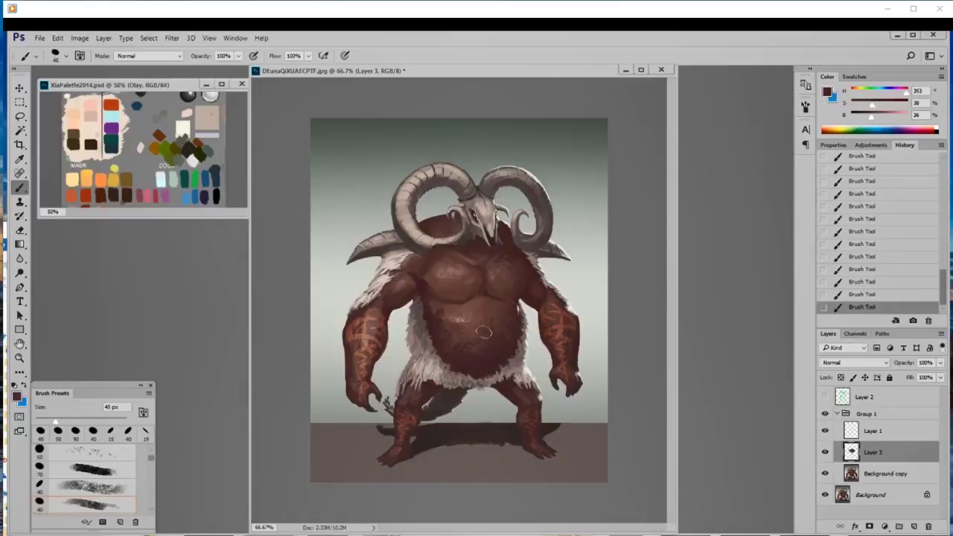
alt+click(487, 348)
- Try a dark stroke down the image-left side of the belly, and undo the last three brush strokes
alt+click(435, 329)
drag(425, 327, 432, 348)
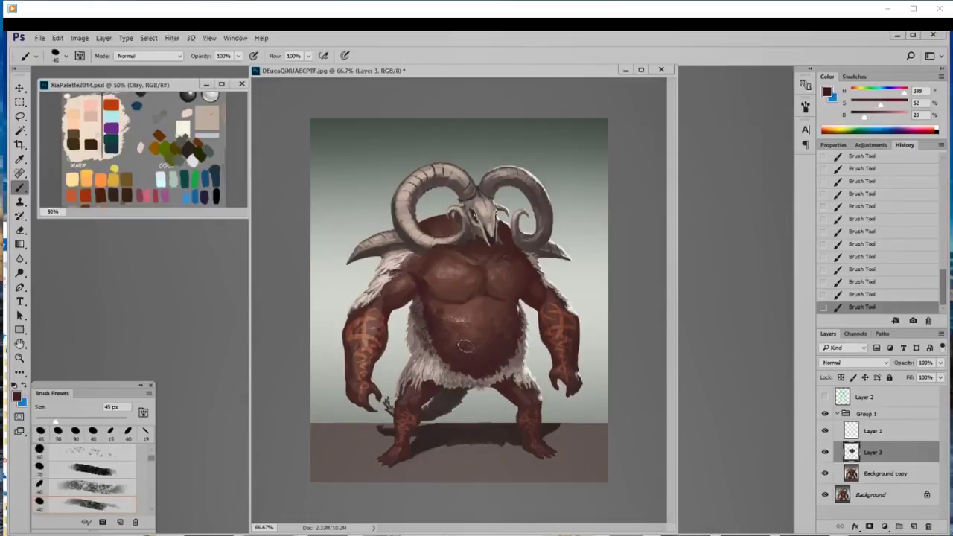
click(869, 287)
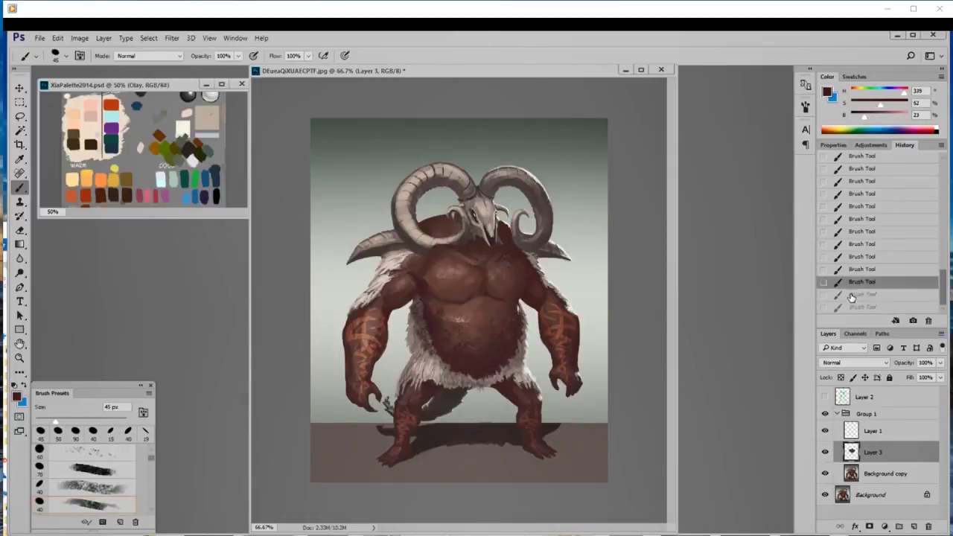
click(869, 273)
- Switch back to the 19 px brush and paint the armpits and chest-to-arm transitions with sampled browns
right_click(474, 339)
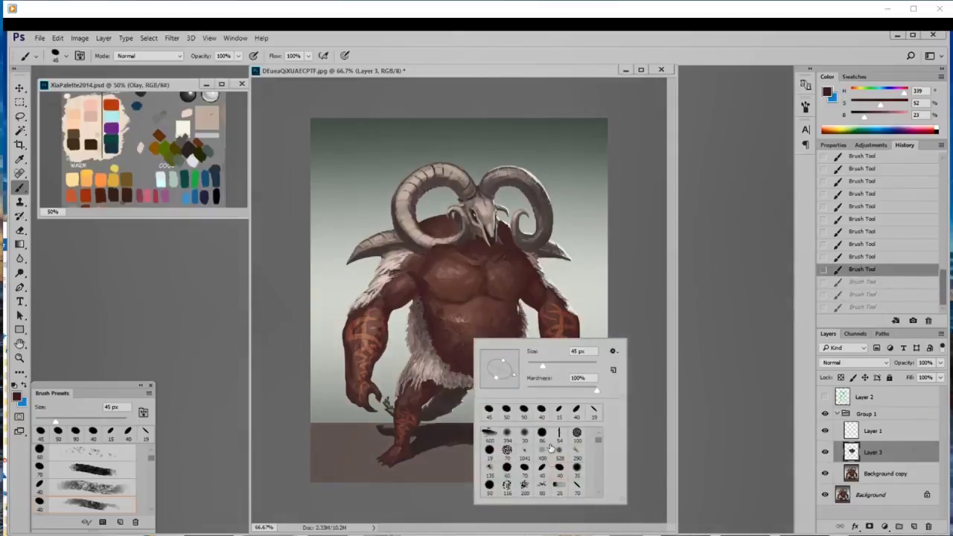
click(546, 436)
drag(428, 292, 441, 308)
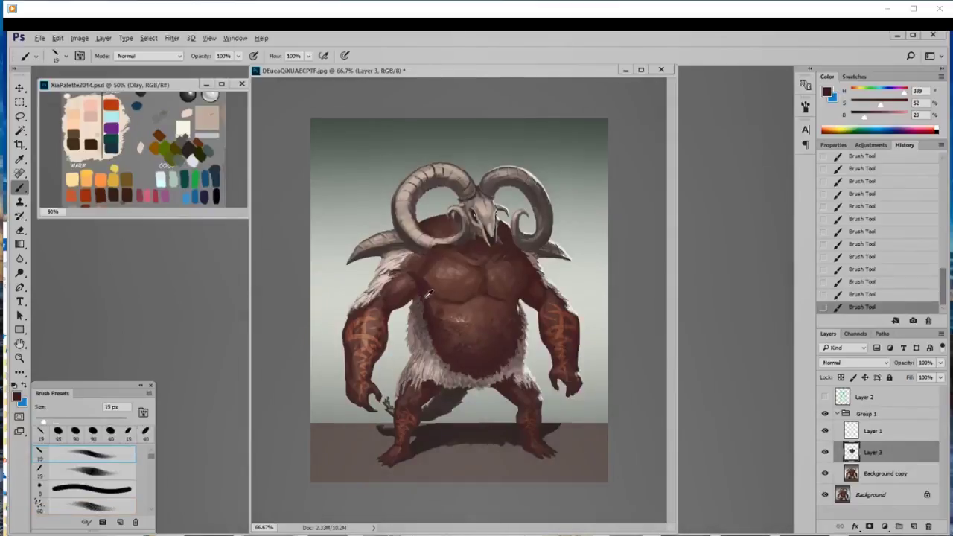
alt+click(423, 294)
alt+click(521, 307)
alt+click(529, 293)
alt+click(425, 302)
alt+click(421, 303)
alt+click(406, 298)
alt+click(417, 285)
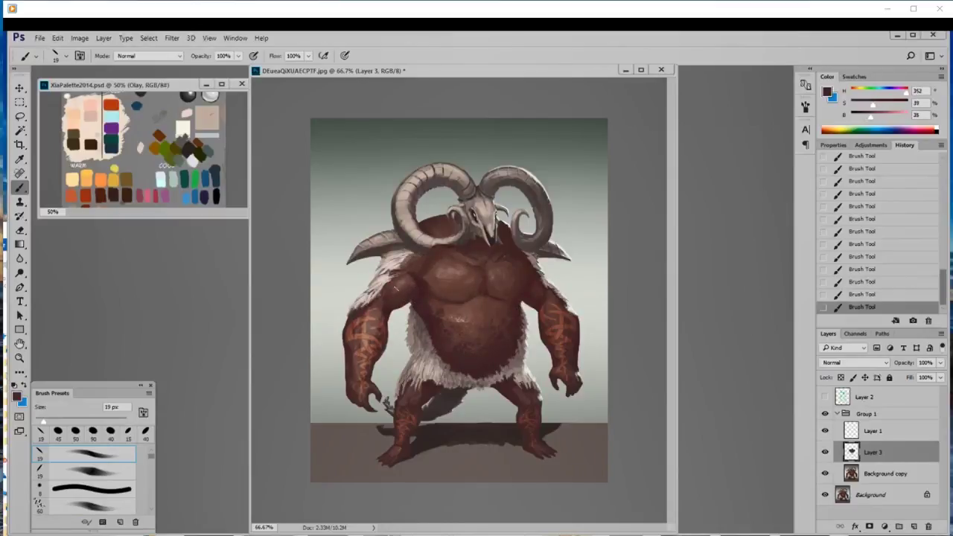
- Paint skin over the white fur on the image-right shoulder to build a larger shoulder muscle
alt+click(390, 294)
alt+click(530, 297)
alt+click(539, 270)
drag(525, 253, 541, 272)
alt+click(546, 285)
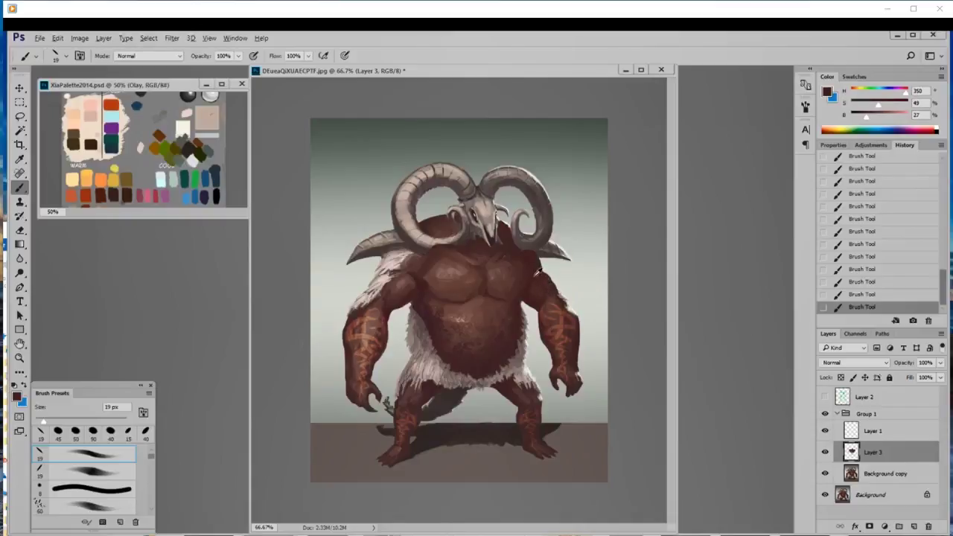
- Refine the form and edges of the image-right shoulder and upper arm with sampled dark and mid browns
alt+click(527, 256)
alt+click(533, 268)
alt+click(535, 260)
alt+click(515, 263)
alt+click(525, 255)
alt+click(543, 259)
alt+click(544, 276)
alt+click(545, 271)
alt+click(537, 286)
alt+click(531, 290)
- Cover the white fur on the image-left upper arm and shoulder with sampled brown skin tones
alt+click(430, 262)
mouse_move(374, 280)
mouse_down()
mouse_move(389, 271)
mouse_move(361, 305)
mouse_up()
alt+click(365, 302)
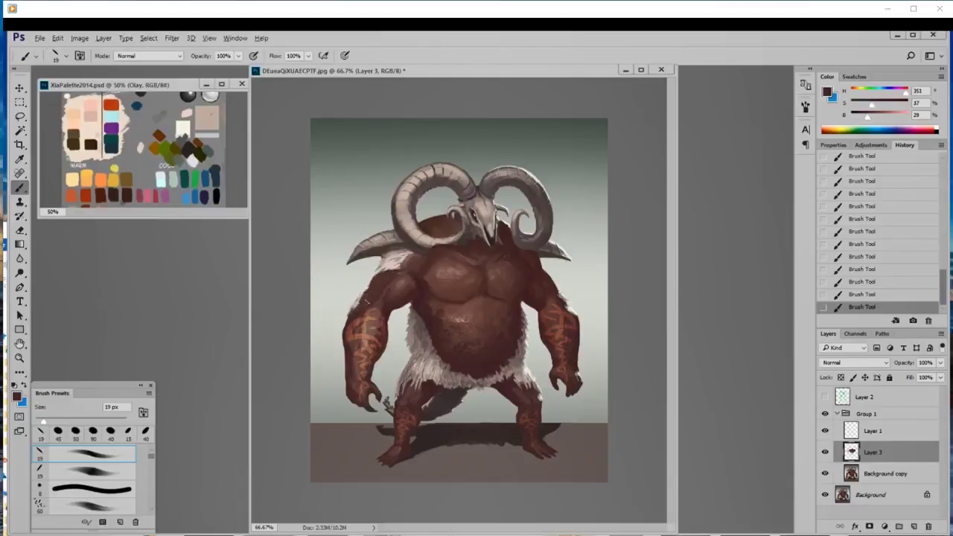
alt+click(398, 280)
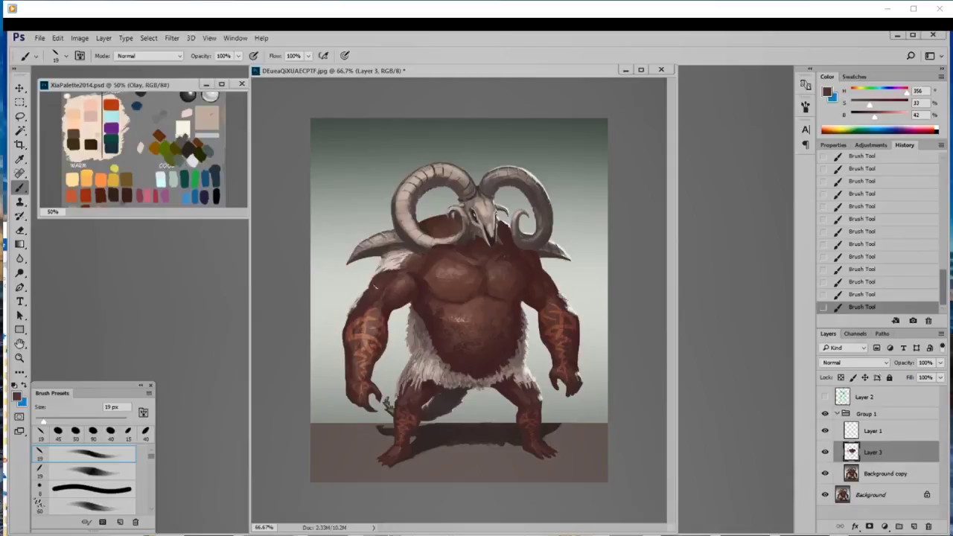
alt+click(394, 269)
alt+click(396, 241)
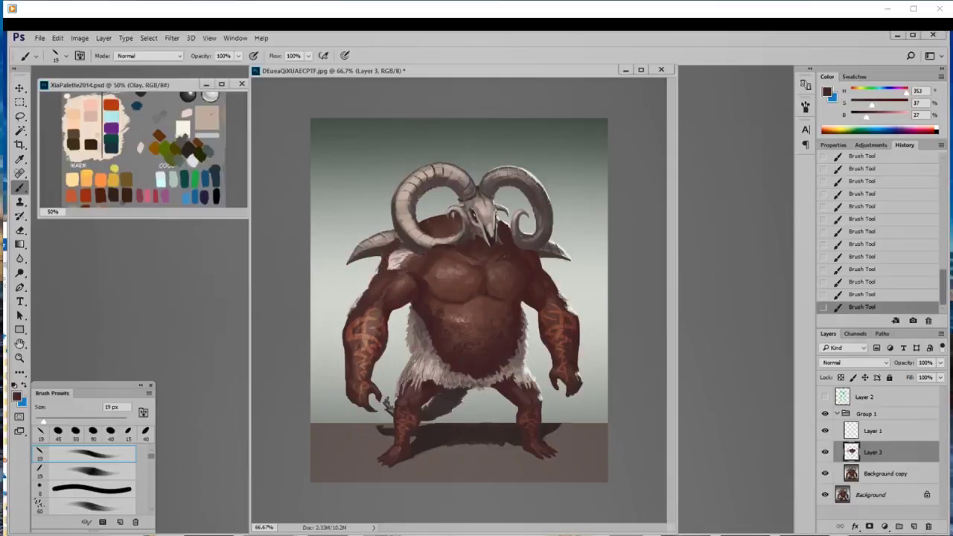
drag(394, 255, 415, 259)
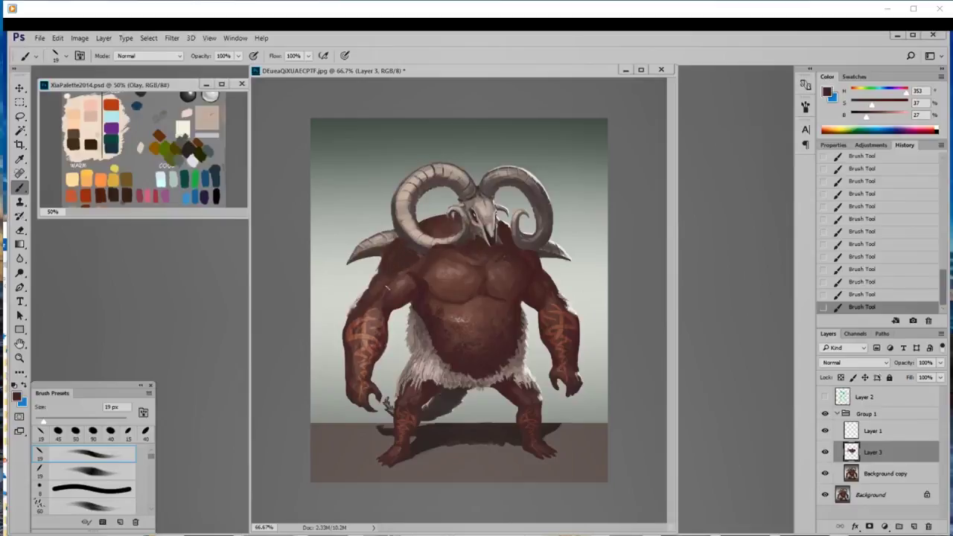
- Model the image-left shoulder and upper arm muscles with sampled light and dark browns
alt+click(381, 296)
alt+click(387, 280)
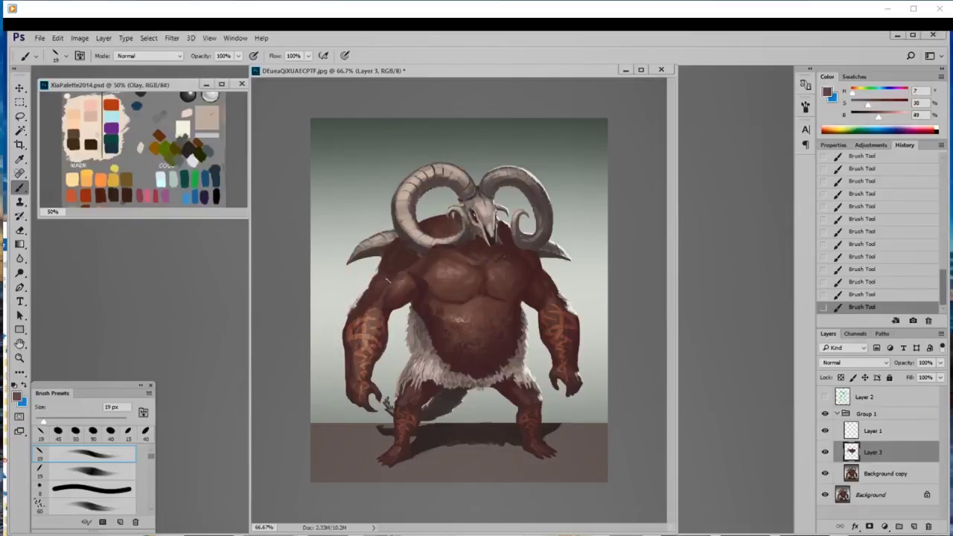
alt+click(395, 277)
alt+click(376, 296)
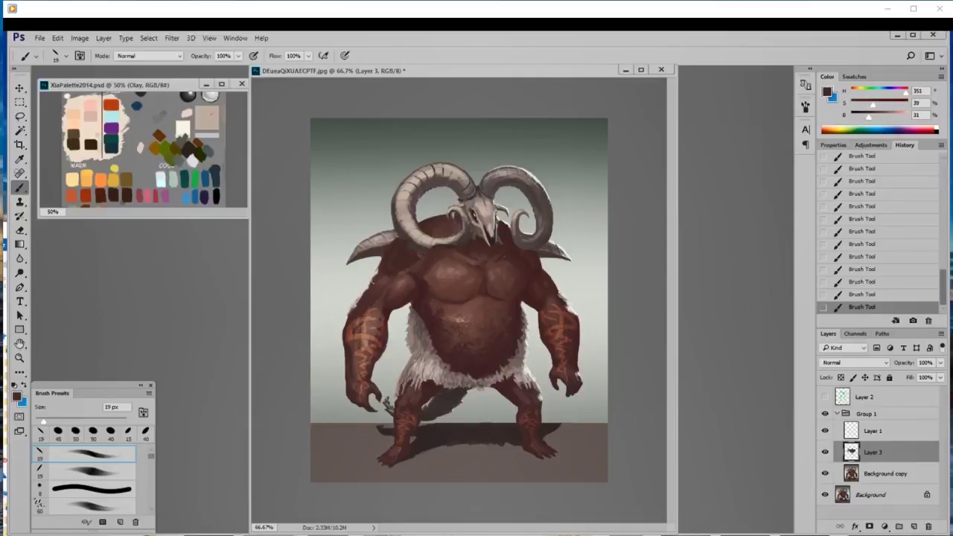
alt+click(379, 288)
key(alt)
alt+click(385, 280)
alt+click(376, 286)
alt+click(382, 276)
alt+click(391, 276)
alt+click(409, 255)
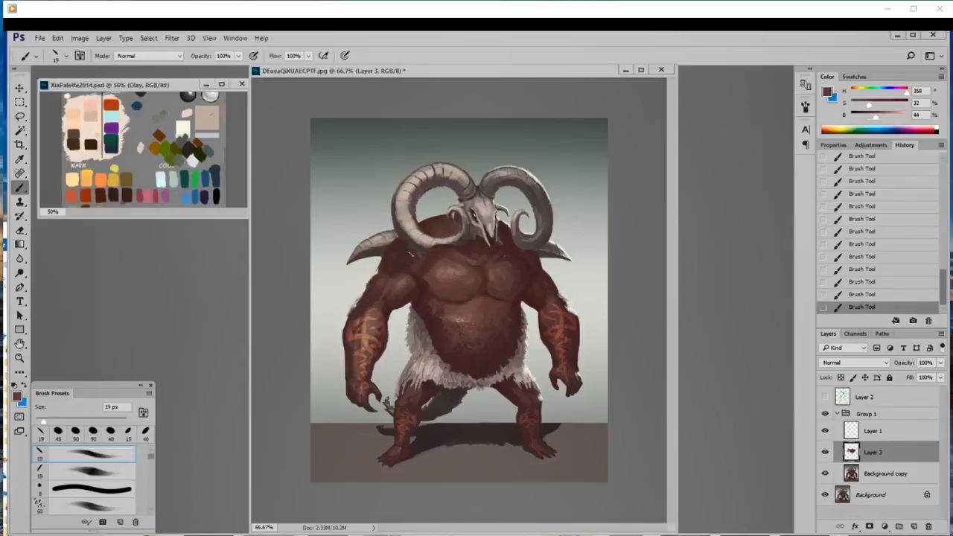
- Switch to the 80 px textured brush, brush skin tone over the image-left shoulder, and reduce the size to 45 px
right_click(416, 259)
click(502, 379)
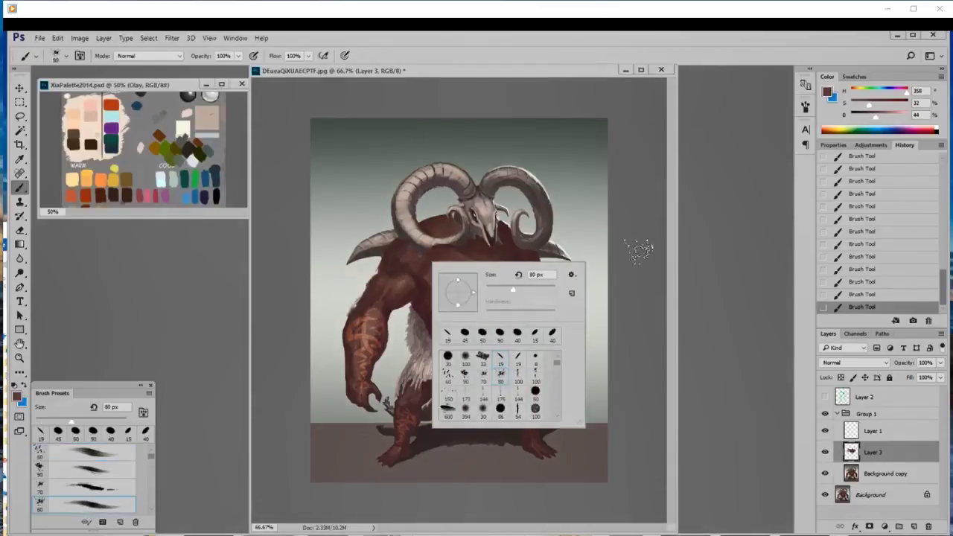
click(638, 249)
mouse_move(442, 251)
mouse_down()
mouse_move(418, 254)
mouse_move(413, 265)
mouse_up()
key(bracketleft)
key(bracketleft)
key(bracketleft)
key(bracketleft)
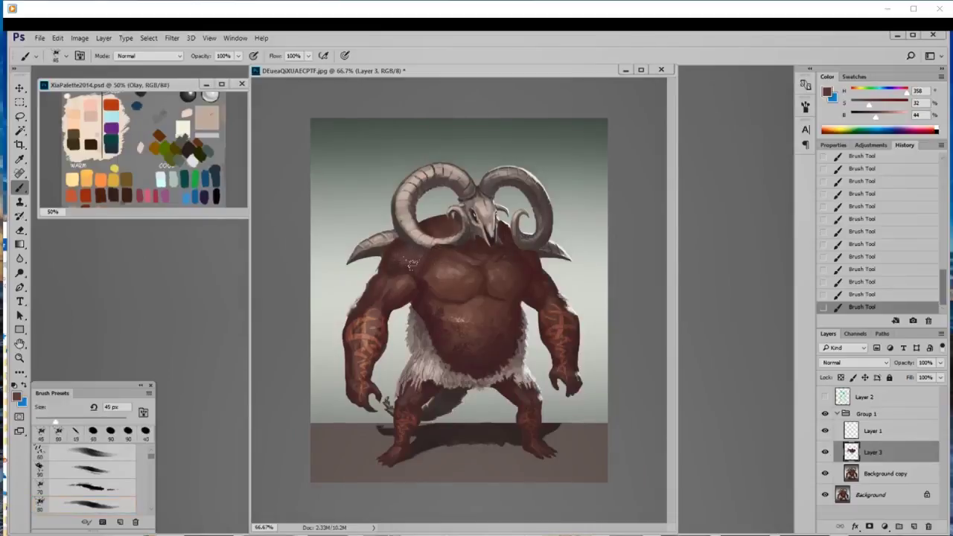
- Texture the image-left shoulder with sampled browns, and paint the collarbone edge with the brush reduced to 25 px
alt+click(399, 269)
alt+click(394, 257)
alt+click(395, 272)
drag(399, 252, 402, 271)
alt+click(396, 264)
alt+click(438, 269)
key(bracketleft)
key(bracketleft)
drag(428, 274, 444, 255)
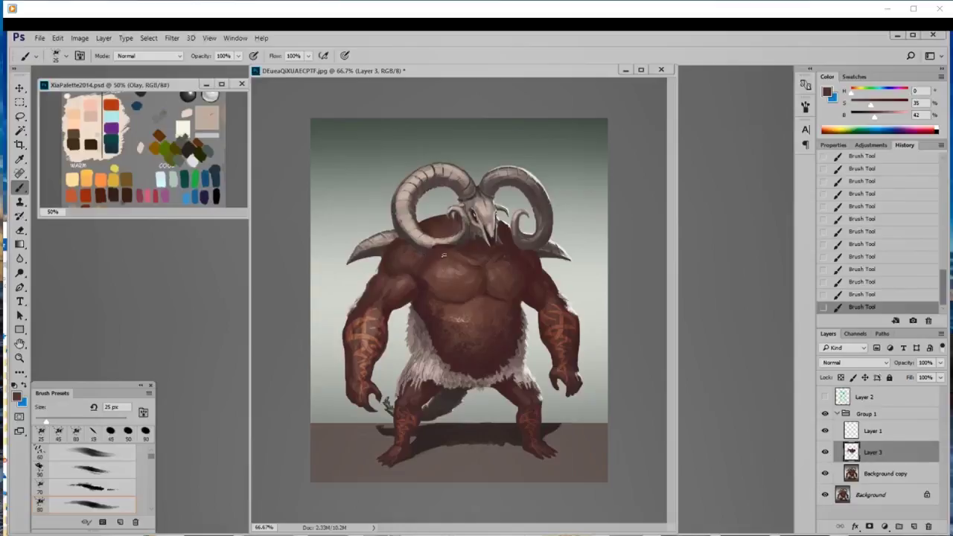
- Enlarge the textured brush to 50 px and soften the highlights on the image-left pectoral with sampled browns
alt+click(467, 290)
key(bracketright)
key(bracketright)
key(bracketright)
key(bracketright)
mouse_move(463, 300)
mouse_down()
mouse_move(479, 276)
mouse_move(439, 275)
mouse_move(451, 290)
mouse_up()
alt+click(483, 284)
alt+click(450, 274)
alt+click(445, 280)
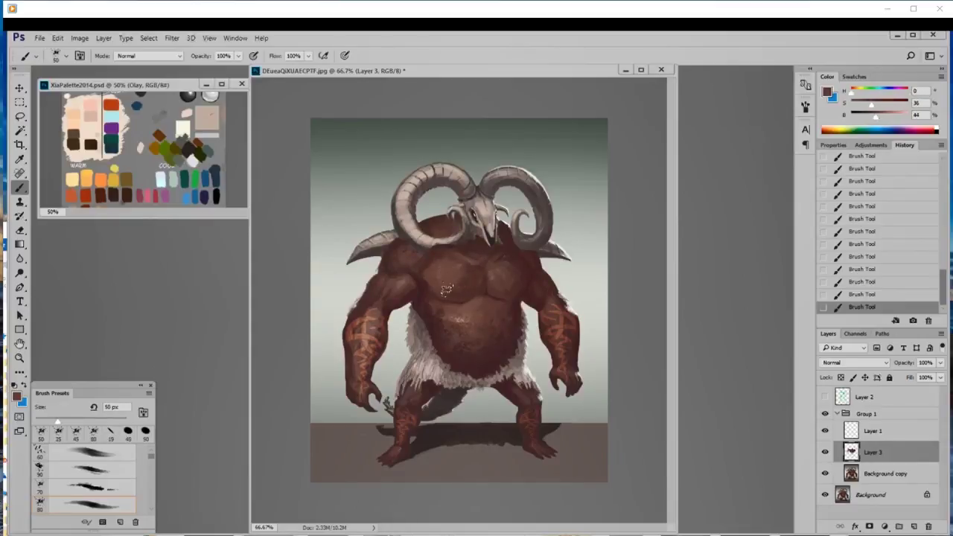
- Blend the upper chest and pectoral shading with browns sampled from the surrounding skin
alt+click(449, 298)
alt+click(469, 285)
alt+click(474, 253)
alt+click(480, 260)
alt+click(475, 287)
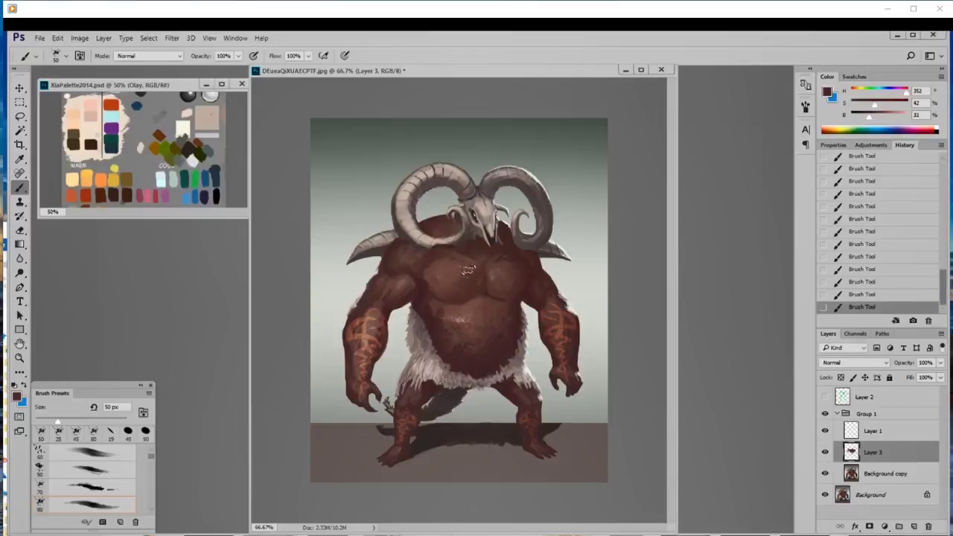
alt+click(427, 290)
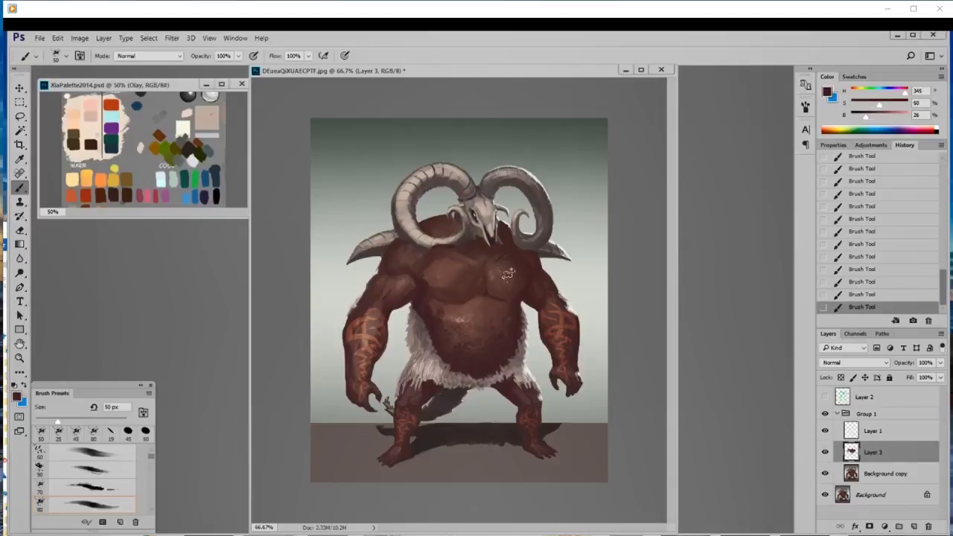
- Switch to the 100 px textured round brush, set opacity to 47% and size to 30 px, and smooth the image-left pectoral with sampled browns
right_click(508, 273)
double_click(616, 417)
click(238, 56)
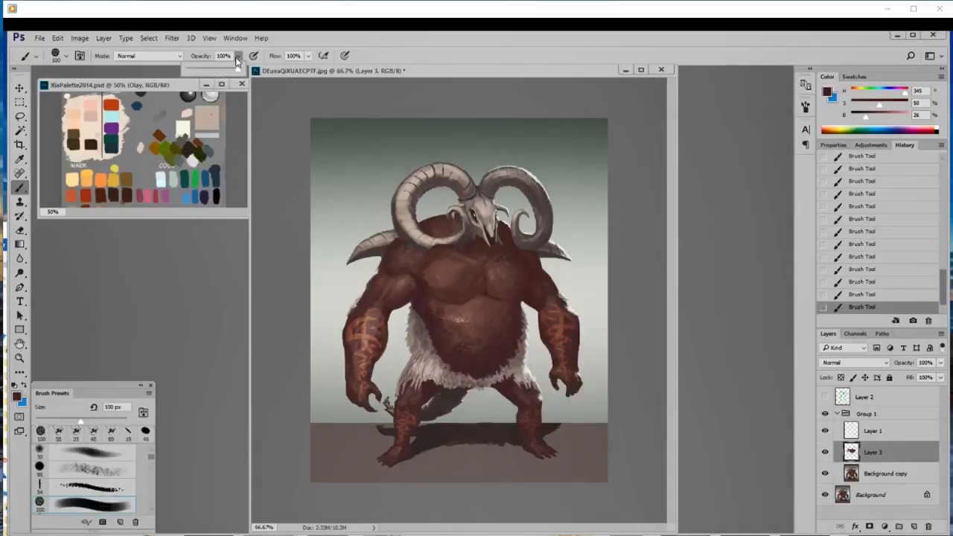
drag(241, 67, 216, 72)
key(bracketleft)
key(bracketleft)
key(bracketleft)
key(bracketleft)
key(bracketleft)
key(bracketleft)
key(bracketleft)
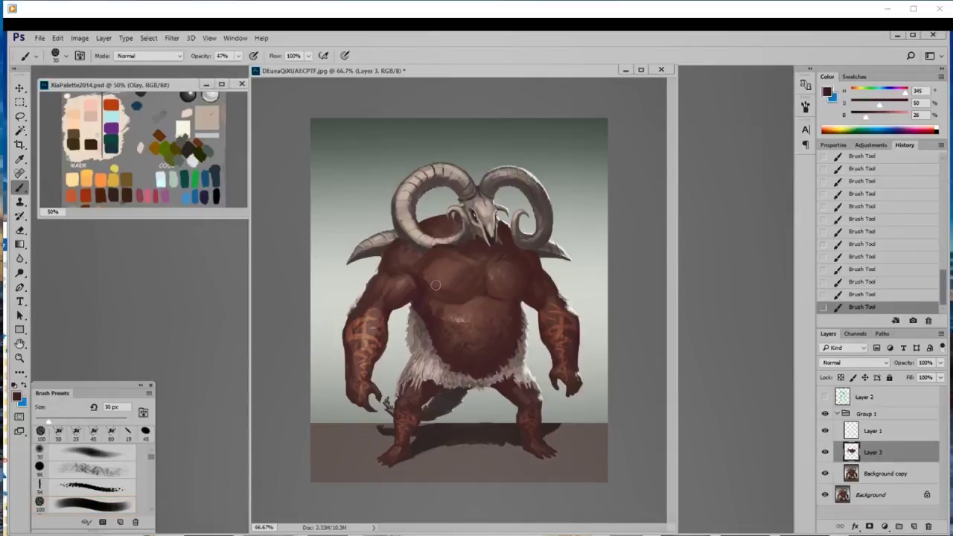
alt+click(449, 289)
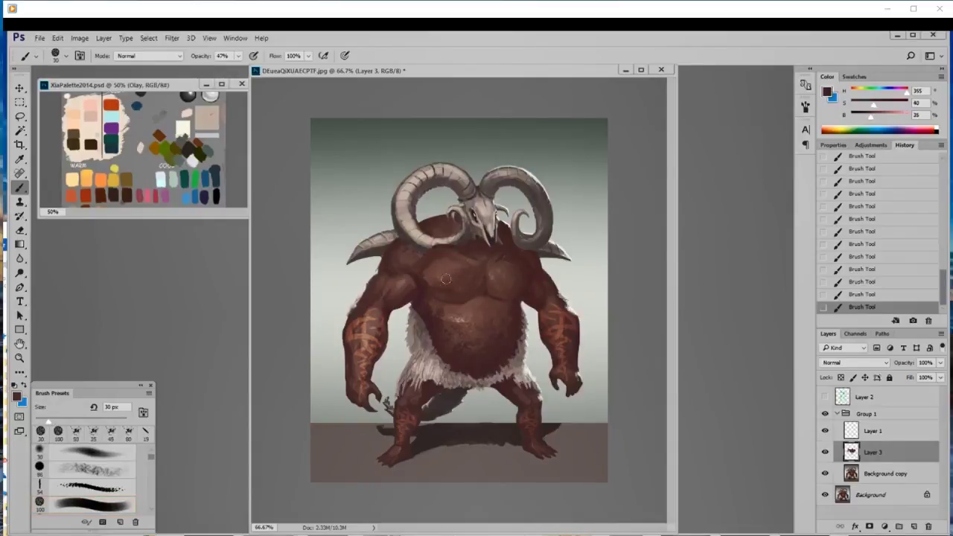
alt+click(445, 280)
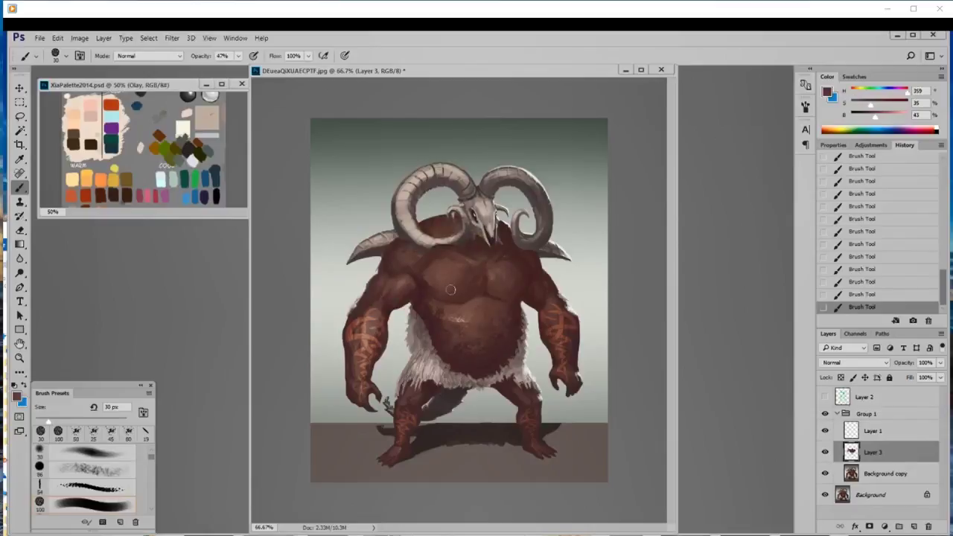
alt+click(481, 271)
alt+click(475, 273)
alt+click(460, 266)
alt+click(466, 295)
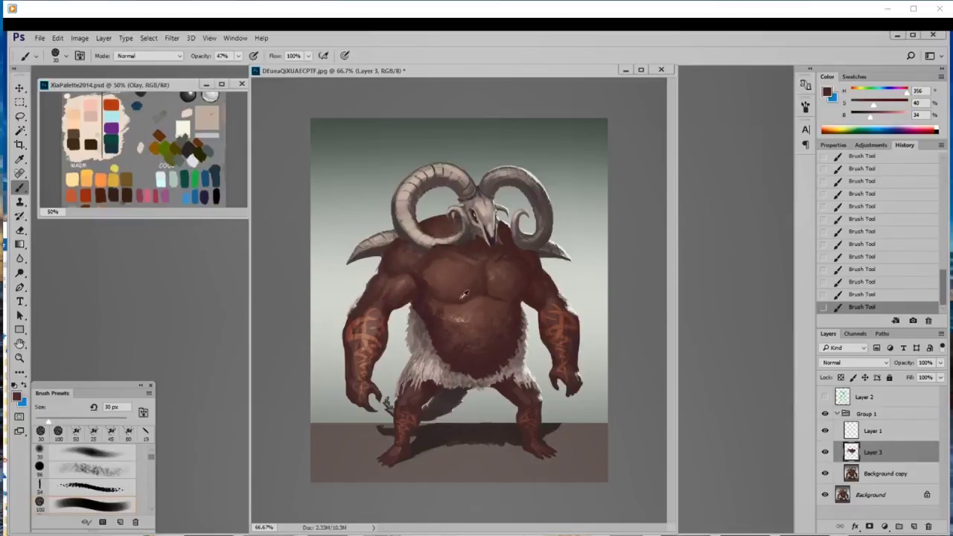
- Blend the image-left shoulder and the chest muscles with sampled browns
alt+click(417, 264)
alt+click(390, 257)
alt+click(468, 293)
alt+click(519, 266)
- Smooth the belly highlights and shade the belly's image-left side with sampled browns
alt+click(469, 316)
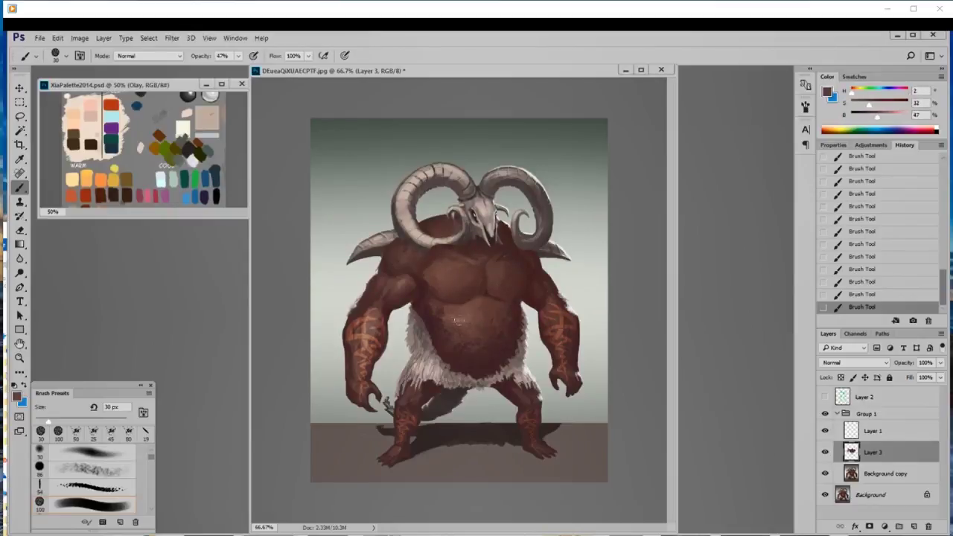
drag(463, 347, 496, 336)
alt+click(479, 305)
alt+click(496, 315)
alt+click(432, 301)
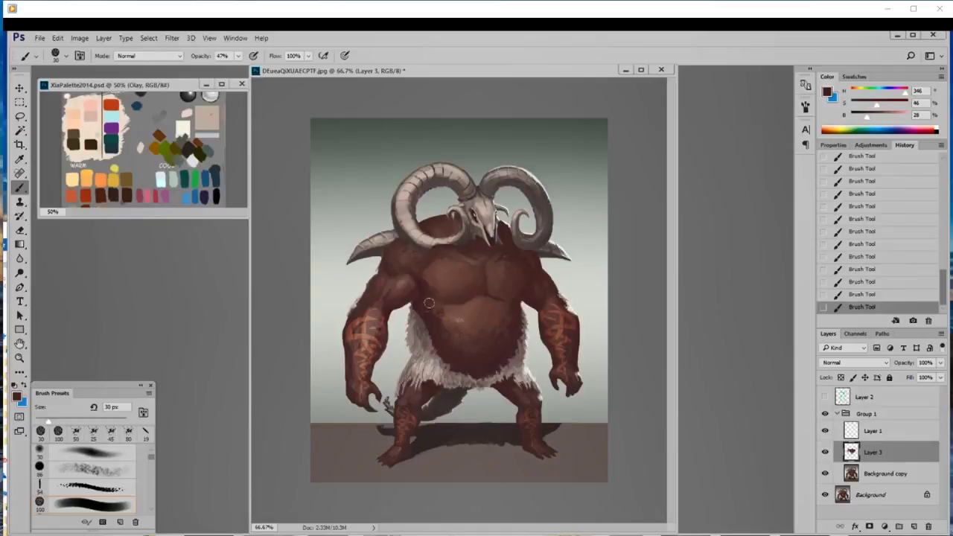
alt+click(441, 306)
mouse_move(443, 307)
mouse_down()
mouse_move(422, 321)
mouse_move(420, 309)
mouse_move(429, 342)
mouse_up()
alt+click(432, 310)
- Add a layer above Background copy and paint sampled background grey over the image-left shoulder spike with the 19 px brush at 100% opacity
click(892, 479)
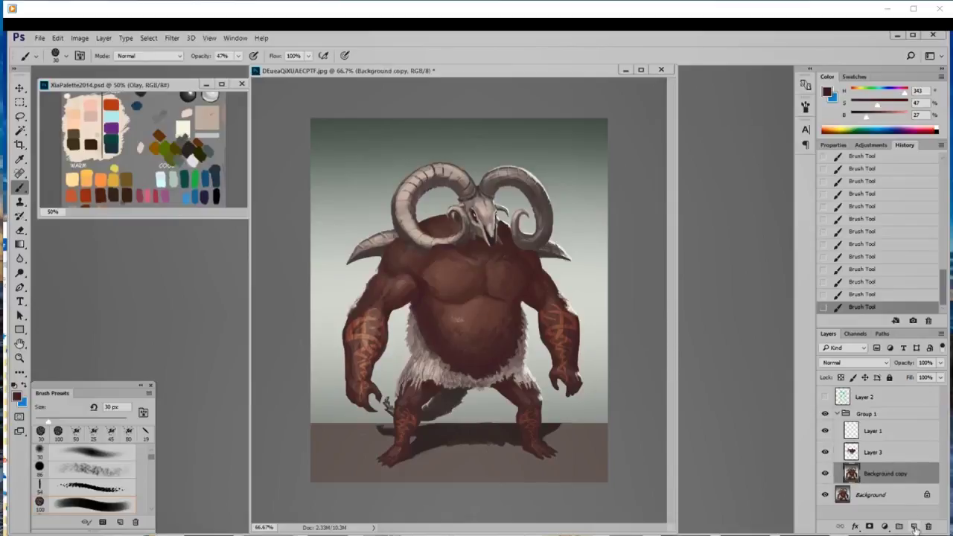
click(914, 527)
alt+click(367, 265)
right_click(366, 265)
click(438, 359)
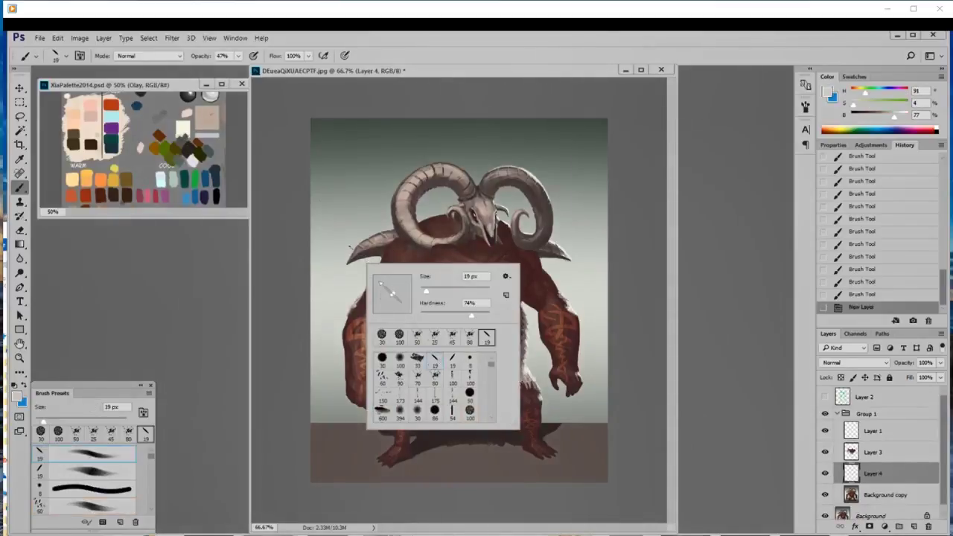
click(238, 56)
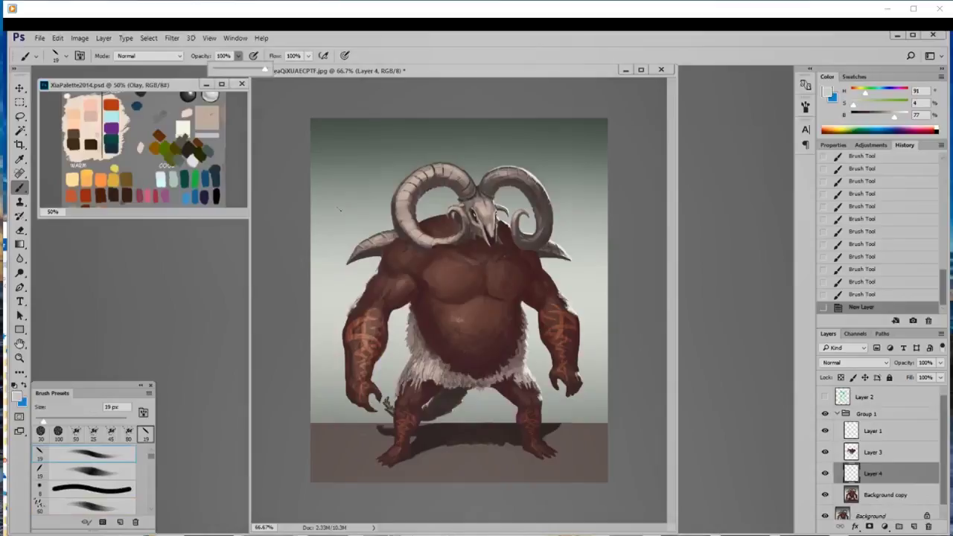
drag(365, 257, 423, 212)
- Cover the outer curl of the image-left horn with sampled background greys
mouse_move(379, 240)
mouse_down()
mouse_move(354, 257)
mouse_move(363, 235)
mouse_move(414, 212)
mouse_move(395, 225)
mouse_move(409, 212)
mouse_move(396, 198)
mouse_move(415, 200)
mouse_move(424, 188)
mouse_move(409, 205)
mouse_move(419, 199)
mouse_move(408, 192)
mouse_up()
alt+click(365, 229)
alt+click(387, 208)
alt+click(400, 190)
alt+click(406, 210)
- Paint sampled background greys over the image-right shoulder spike and the lower curl of the image-right horn
alt+click(557, 268)
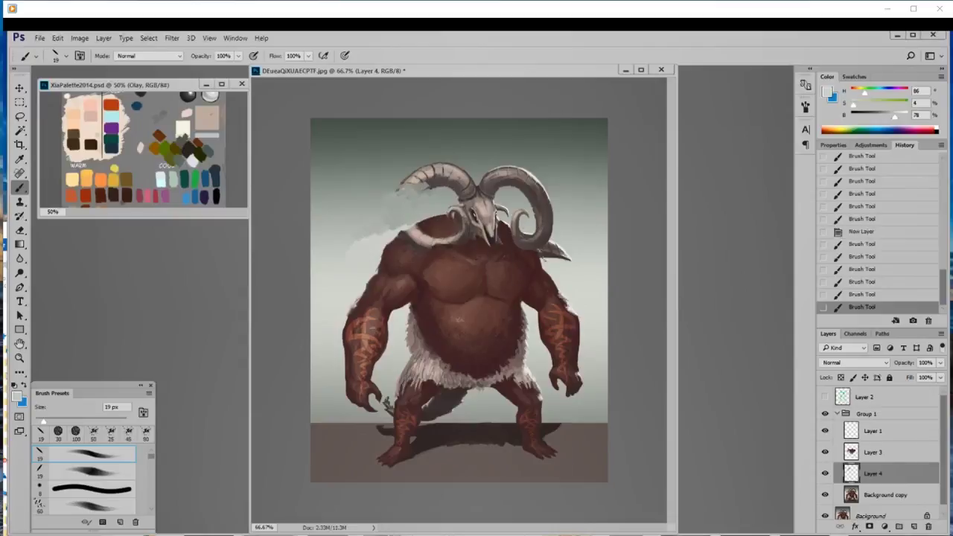
mouse_move(544, 244)
mouse_down()
mouse_move(569, 261)
mouse_move(530, 239)
mouse_move(550, 234)
mouse_move(535, 235)
mouse_move(530, 223)
mouse_move(556, 218)
mouse_move(516, 223)
mouse_move(524, 211)
mouse_up()
alt+click(584, 246)
alt+click(572, 257)
alt+click(565, 223)
alt+click(564, 231)
alt+click(514, 214)
alt+click(531, 225)
alt+click(516, 203)
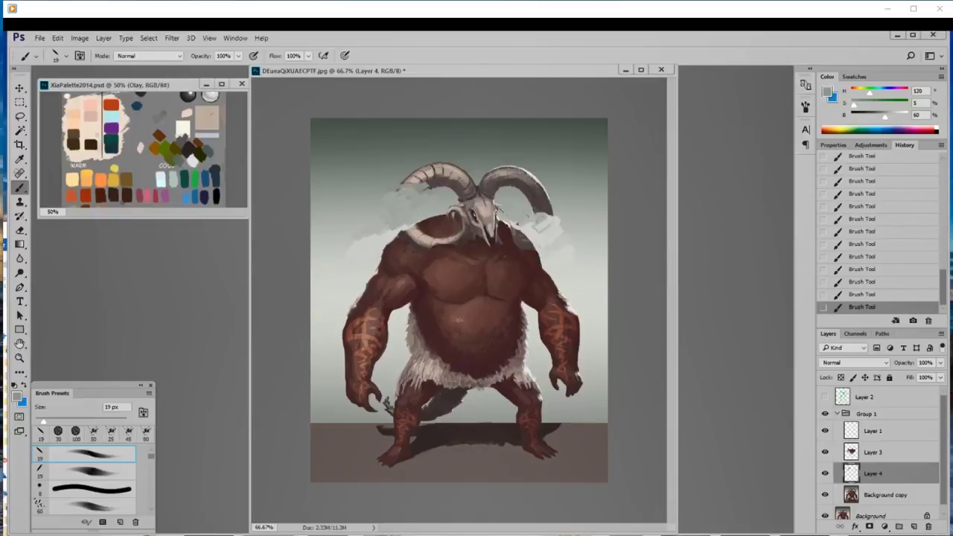
- Switch to the soft 100 px round brush and blend the background patch beside the image-left shoulder and horn
alt+click(393, 234)
right_click(392, 234)
click(423, 332)
mouse_move(364, 249)
mouse_down()
mouse_move(388, 214)
mouse_move(387, 234)
mouse_move(413, 218)
mouse_move(364, 225)
mouse_move(392, 208)
mouse_up()
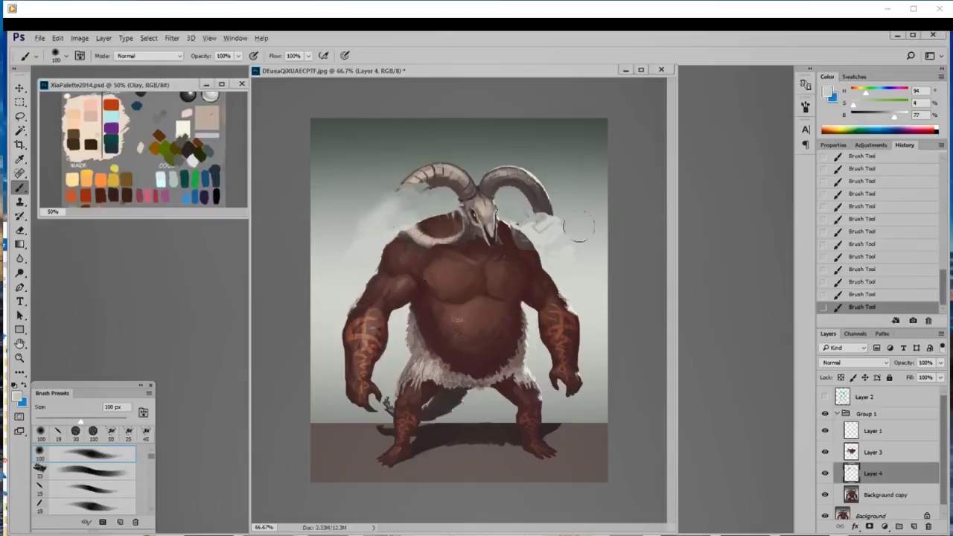
- Shorten the image-right horn with sampled background tones and soften the background around both horn tips
alt+click(557, 223)
mouse_move(555, 224)
mouse_down()
mouse_move(528, 216)
mouse_move(582, 210)
mouse_move(545, 224)
mouse_move(528, 197)
mouse_move(558, 195)
mouse_move(550, 182)
mouse_move(560, 172)
mouse_move(525, 191)
mouse_up()
alt+click(586, 208)
alt+click(559, 176)
alt+click(432, 198)
drag(417, 197, 392, 188)
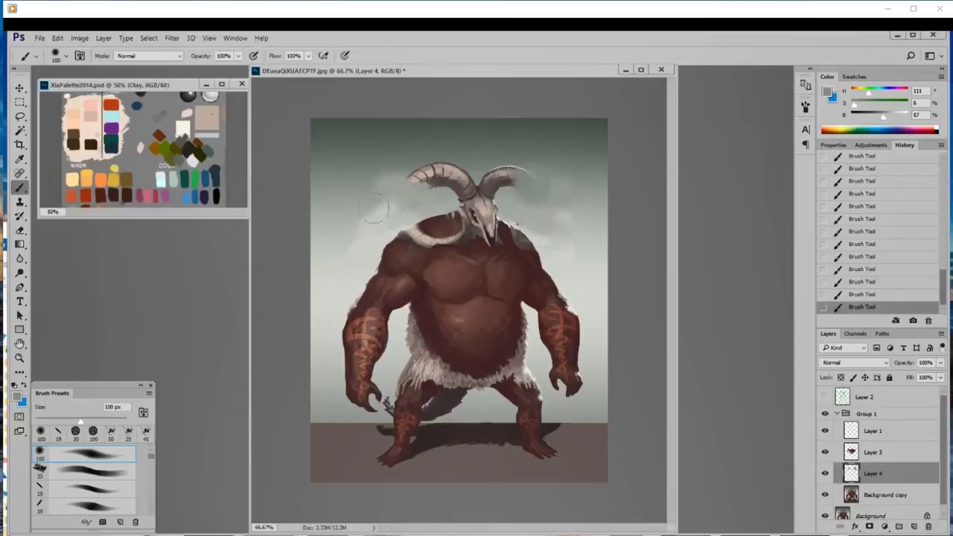
alt+click(402, 220)
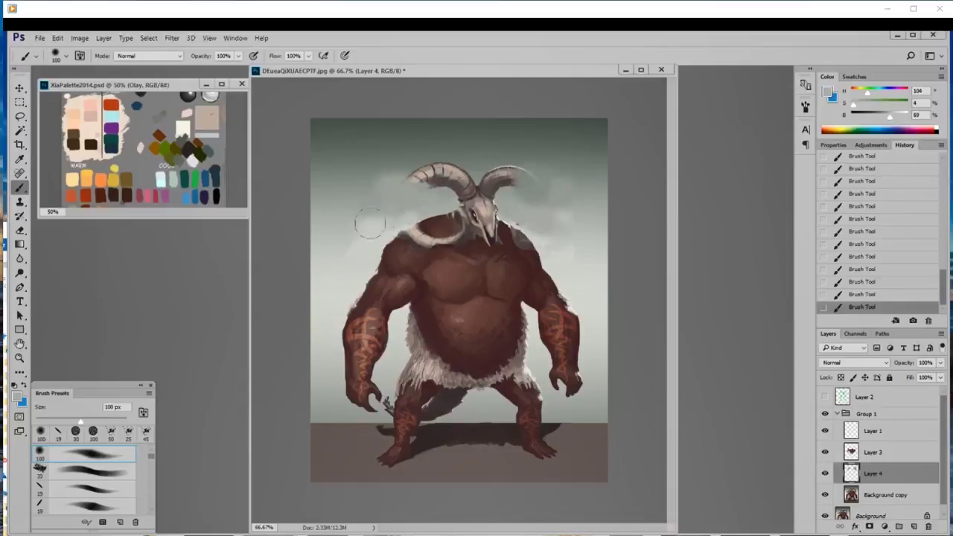
- On Layer 3, use the 100 px textured round brush at 52% opacity and 20 px to paint brown skin over the image-left horn remnant
click(873, 452)
right_click(483, 265)
click(512, 334)
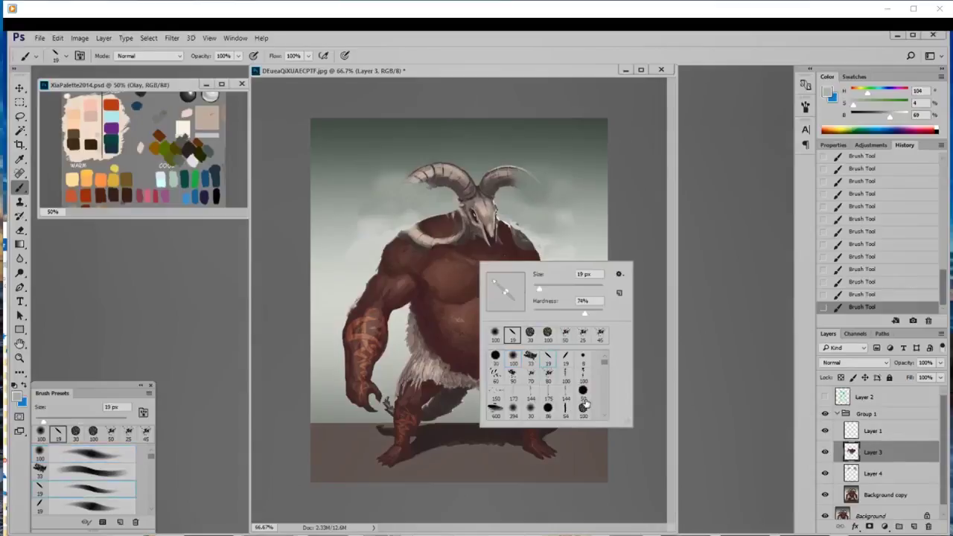
click(584, 403)
click(238, 56)
drag(242, 69, 214, 73)
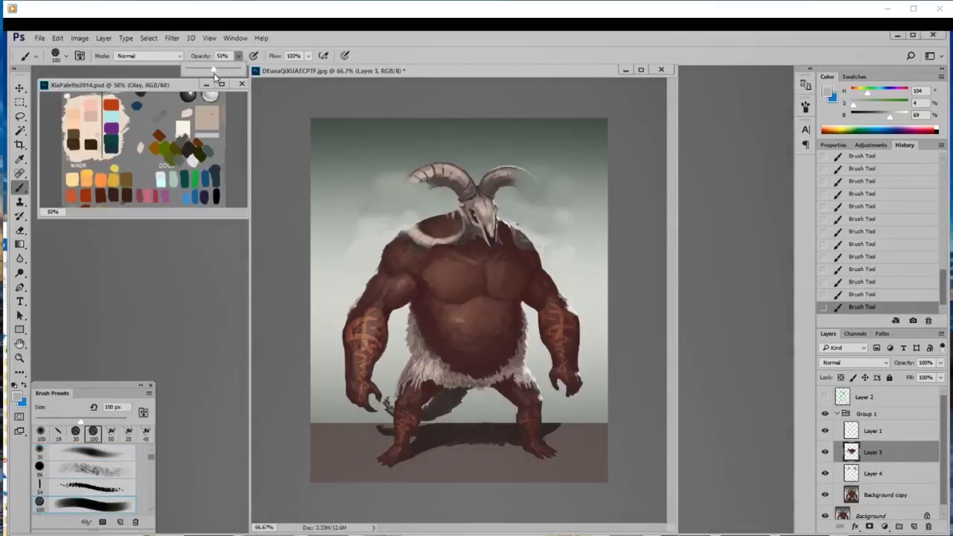
click(629, 194)
key(bracketleft)
key(bracketleft)
key(bracketleft)
key(bracketleft)
key(bracketleft)
key(bracketleft)
key(bracketleft)
key(bracketleft)
key(bracketleft)
key(bracketleft)
key(bracketleft)
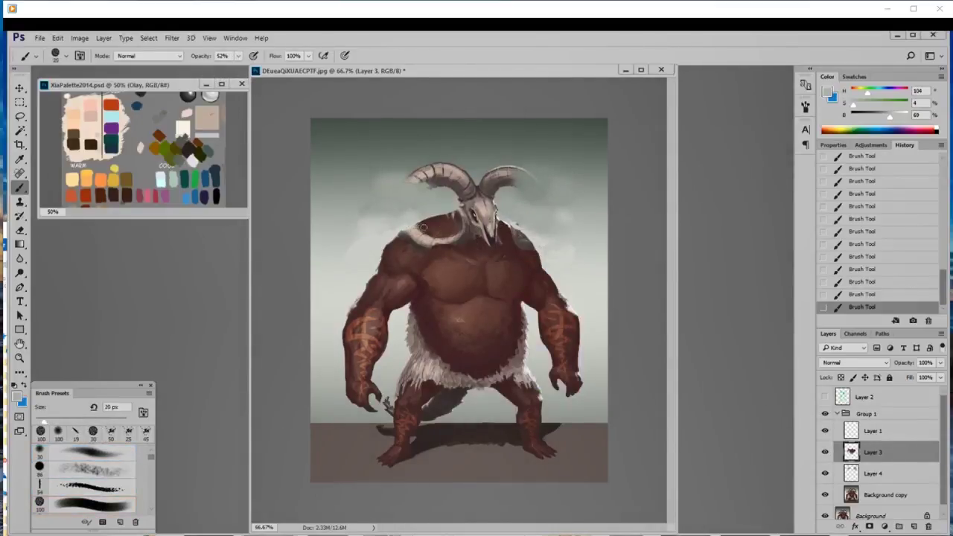
alt+click(430, 223)
mouse_move(415, 228)
mouse_down()
mouse_move(412, 254)
mouse_move(437, 252)
mouse_move(403, 242)
mouse_move(430, 245)
mouse_move(435, 222)
mouse_move(452, 222)
mouse_move(469, 241)
mouse_up()
- Blend the repainted image-left trapezius and neck base with sampled light and dark browns
alt+click(413, 254)
alt+click(437, 251)
alt+click(435, 221)
alt+click(434, 246)
alt+click(448, 225)
alt+click(473, 251)
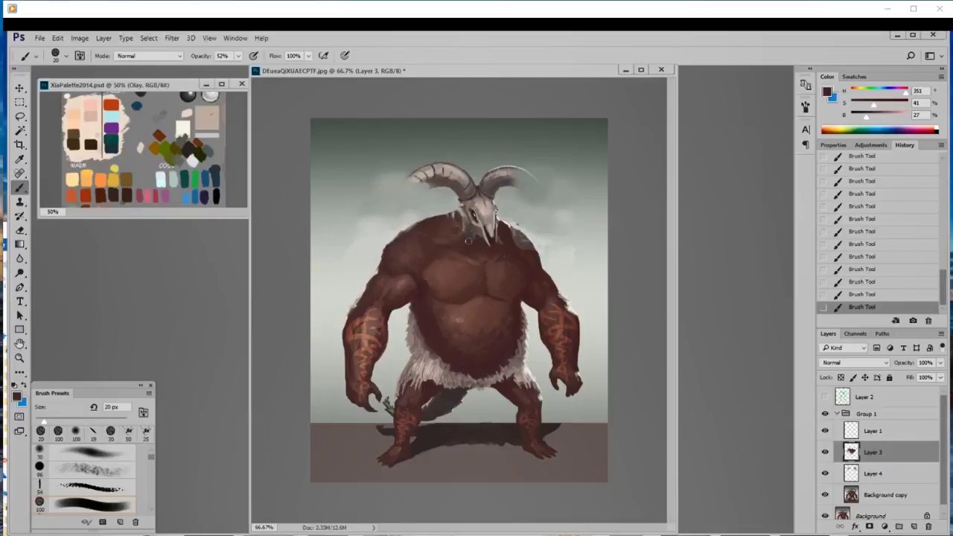
alt+click(450, 225)
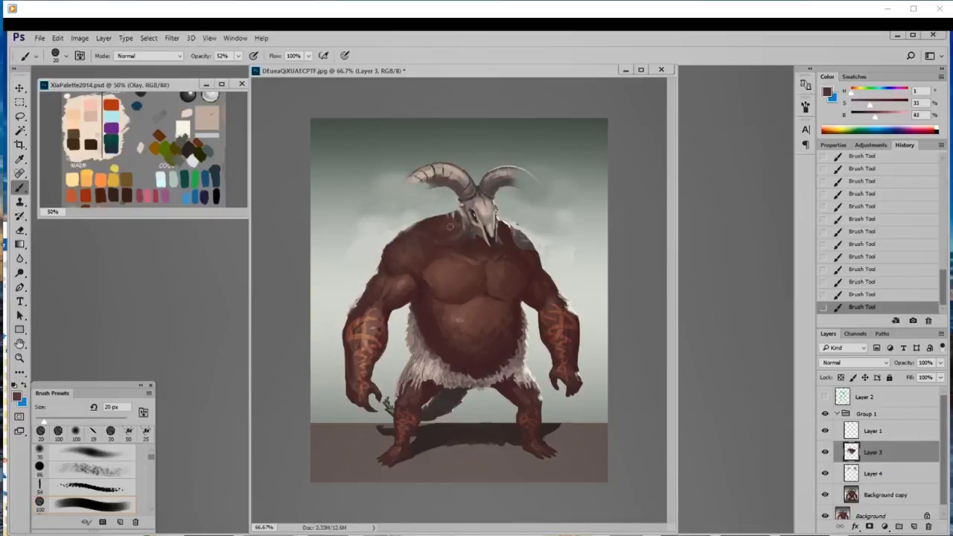
alt+click(452, 234)
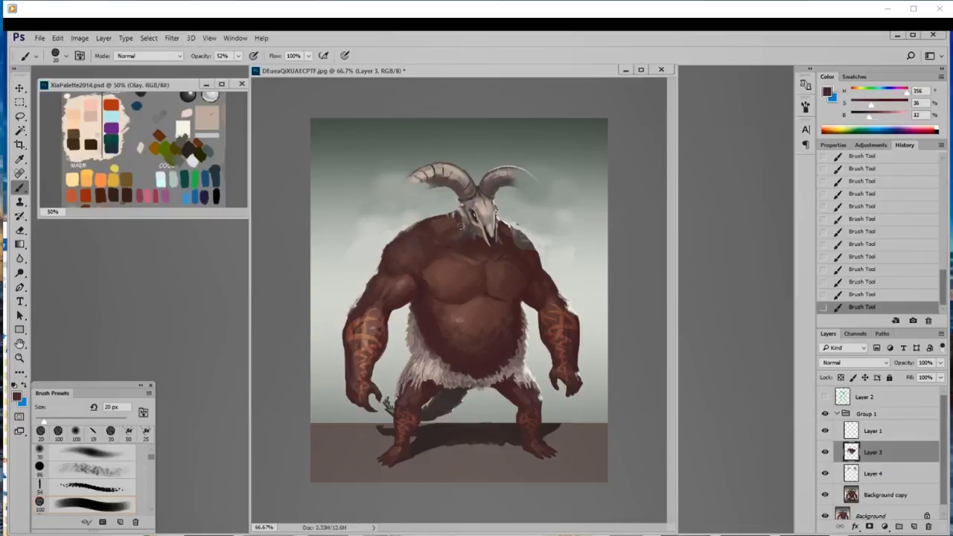
- Model the image-left neck muscle and the skin beneath the skull with sampled browns
alt+click(432, 221)
alt+click(431, 225)
alt+click(454, 224)
alt+click(471, 245)
alt+click(491, 250)
alt+click(483, 248)
- Reduce the brush to 7 px and refine the neck edge beside the skull with sampled browns
key(bracketleft)
key(bracketleft)
key(bracketleft)
key(bracketleft)
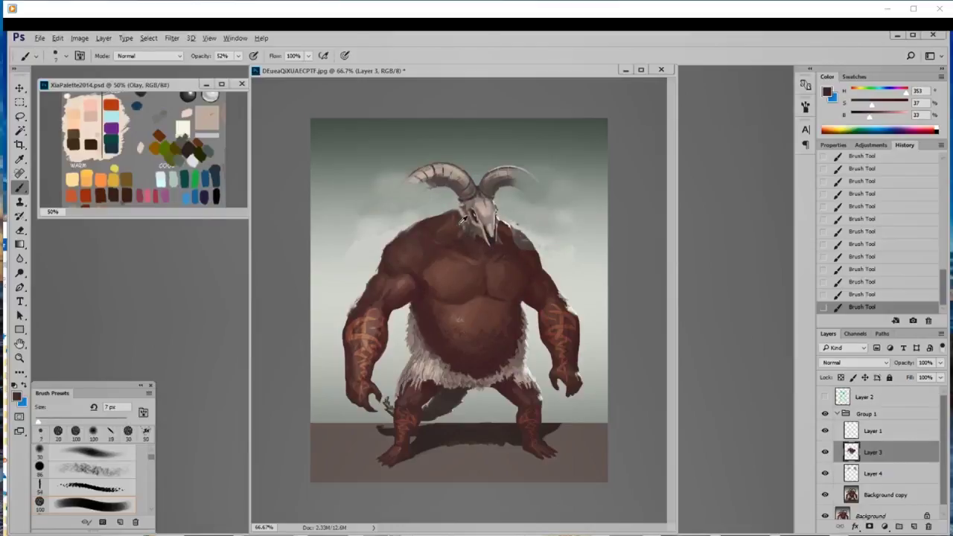
alt+click(459, 238)
alt+click(445, 220)
alt+click(437, 222)
- Switch to the 19 px brush at 100% opacity and deepen the neck shadow behind the skull with a darker, more saturated brown
right_click(479, 244)
double_click(569, 317)
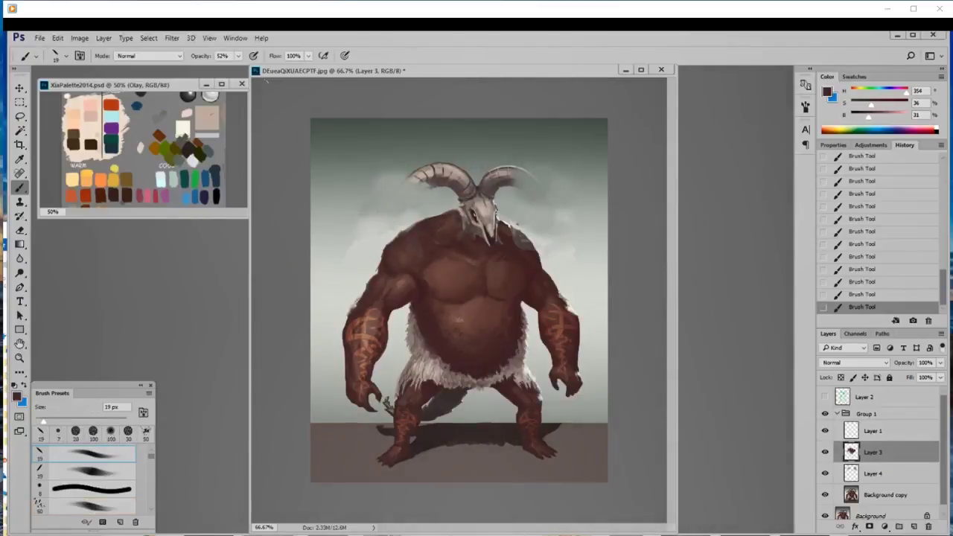
click(238, 55)
click(462, 223)
click(880, 103)
click(864, 115)
alt+click(457, 216)
alt+click(439, 218)
- Paint sampled browns over the horn remnants on the image-right shoulder and shape the shoulder muscle
alt+click(511, 224)
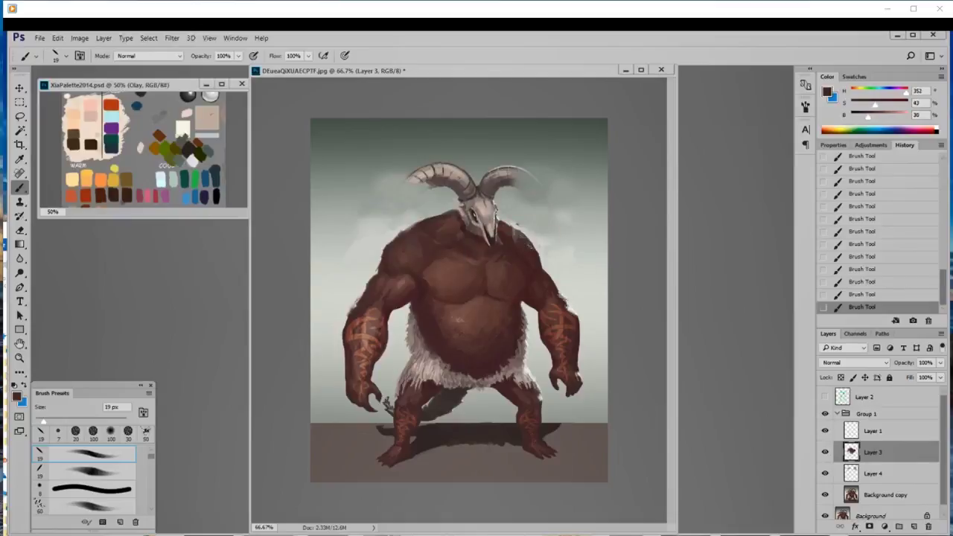
alt+click(534, 237)
alt+click(478, 257)
alt+click(492, 250)
alt+click(524, 235)
alt+click(526, 258)
alt+click(506, 264)
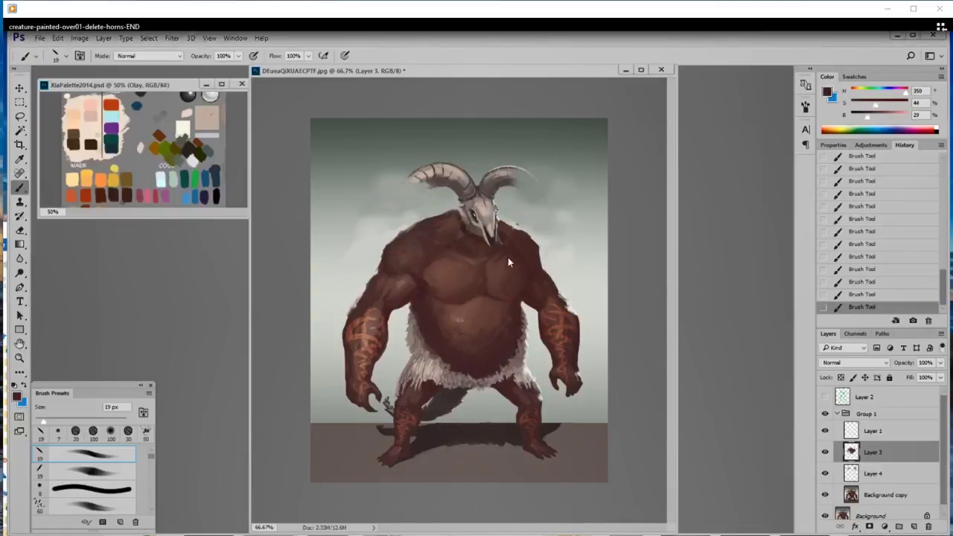
- Widen the image-right upper arm with sampled browns, and toggle Group 1's visibility to compare with the original
alt+click(519, 271)
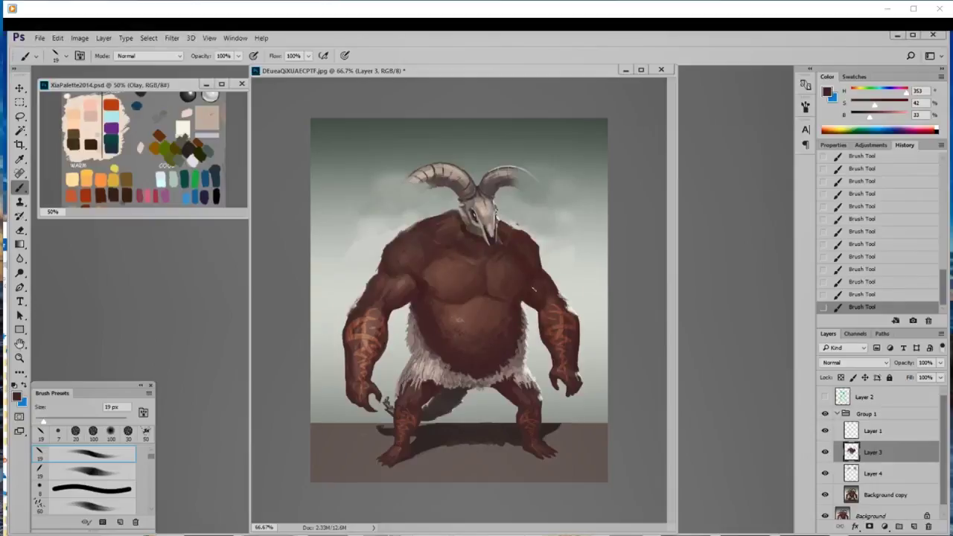
alt+click(546, 274)
alt+click(543, 272)
click(825, 415)
click(825, 414)
- Reduce the brush to 9 px and refine the crease beneath the pectorals on Layer 1 with sampled browns
alt+click(426, 288)
key(bracketleft)
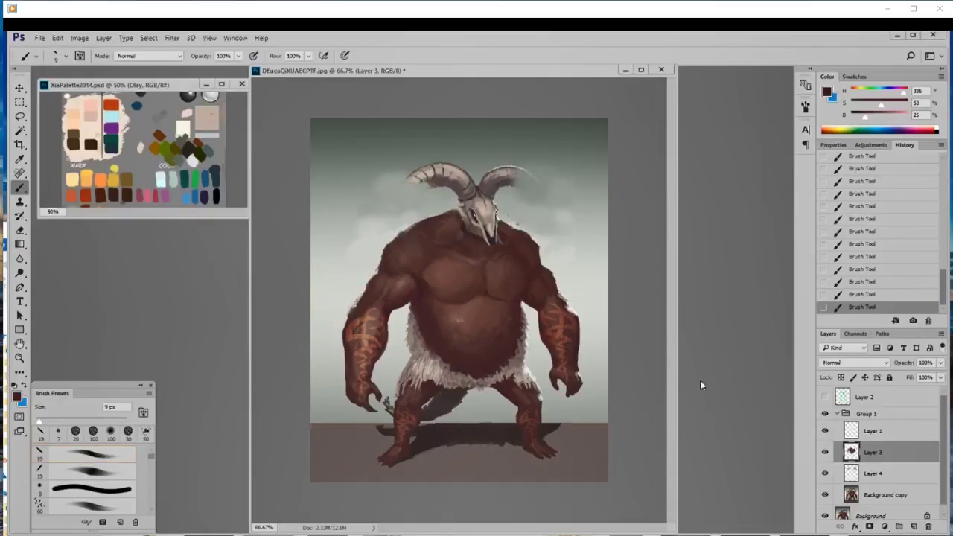
click(876, 435)
drag(488, 289, 473, 295)
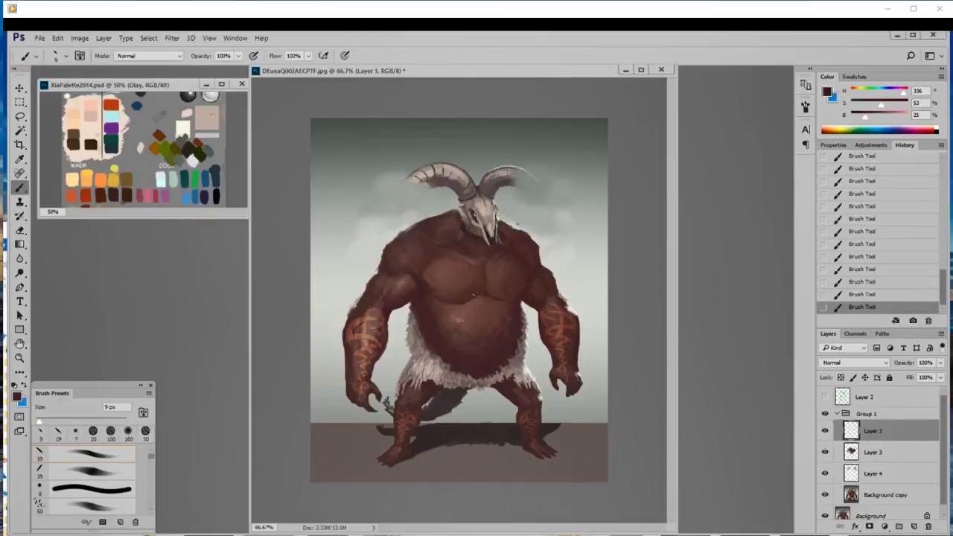
alt+click(475, 298)
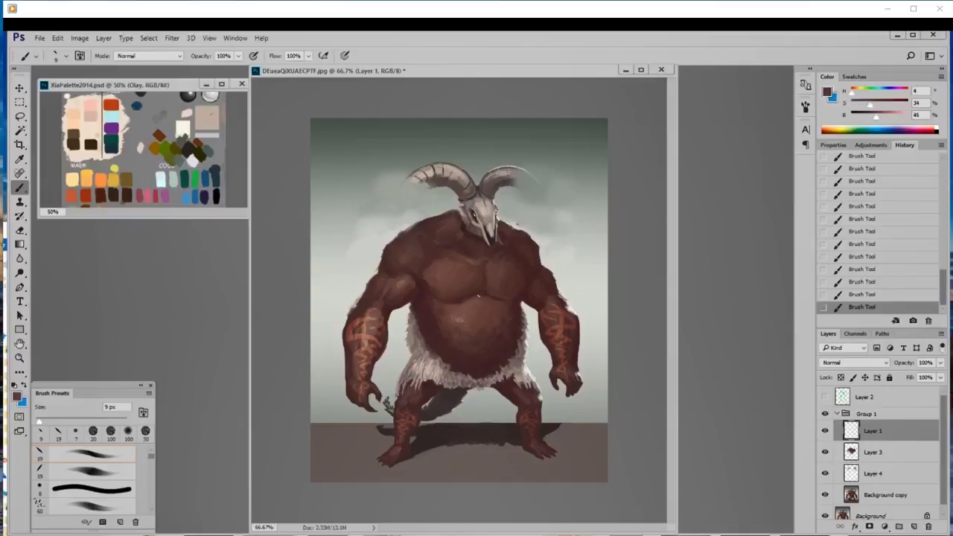
alt+click(483, 289)
alt+click(486, 295)
alt+click(498, 294)
- Switch to the 80 px textured brush, reduce it to 25 px, and soften the lower edge of the image-left pectoral with sampled brown
right_click(522, 301)
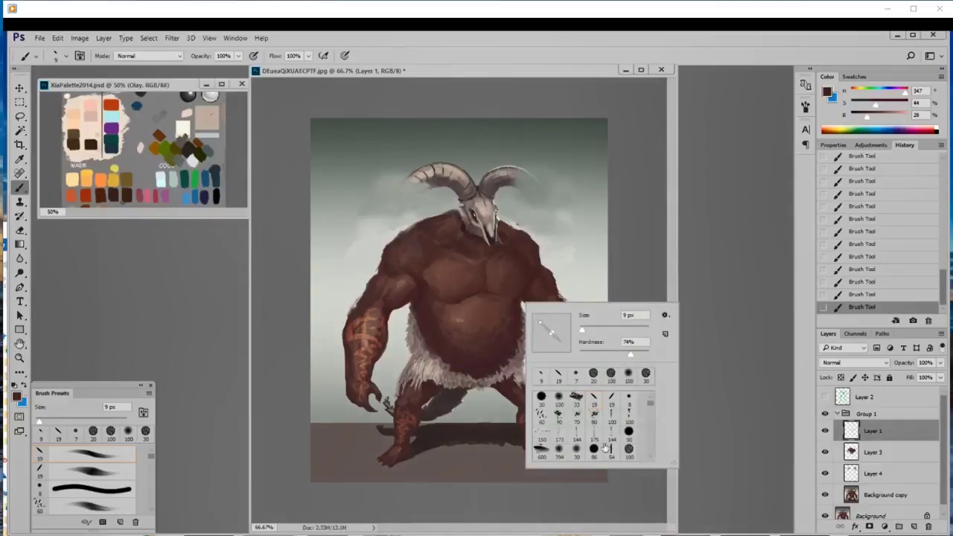
click(598, 420)
key(Return)
key(bracketleft)
key(bracketleft)
key(bracketleft)
key(bracketleft)
key(bracketleft)
key(bracketleft)
key(bracketleft)
key(bracketleft)
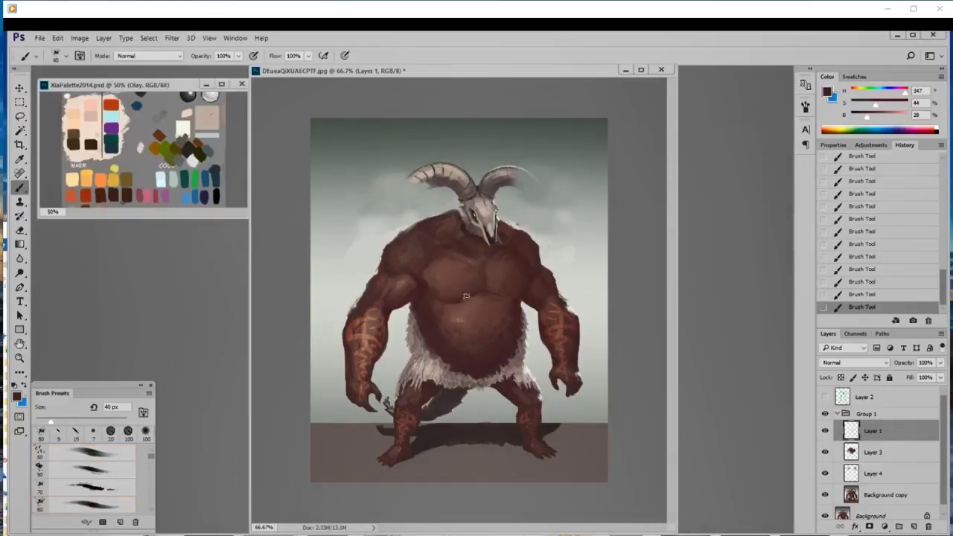
alt+click(462, 297)
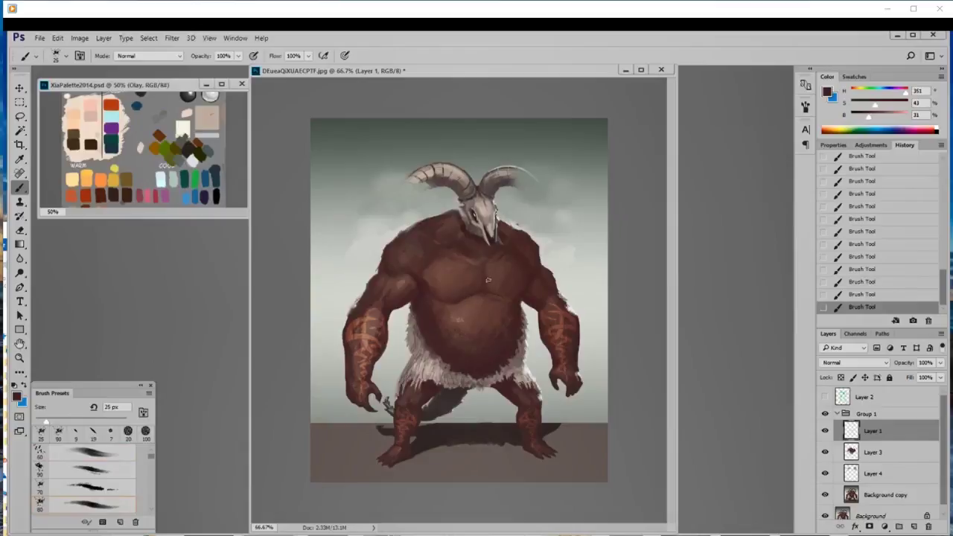
- Retouch the cleft between the pectorals with sampled browns, reducing the brush to 9 px
alt+click(488, 278)
alt+click(484, 289)
alt+click(483, 295)
key(bracketleft)
key(bracketleft)
key(bracketleft)
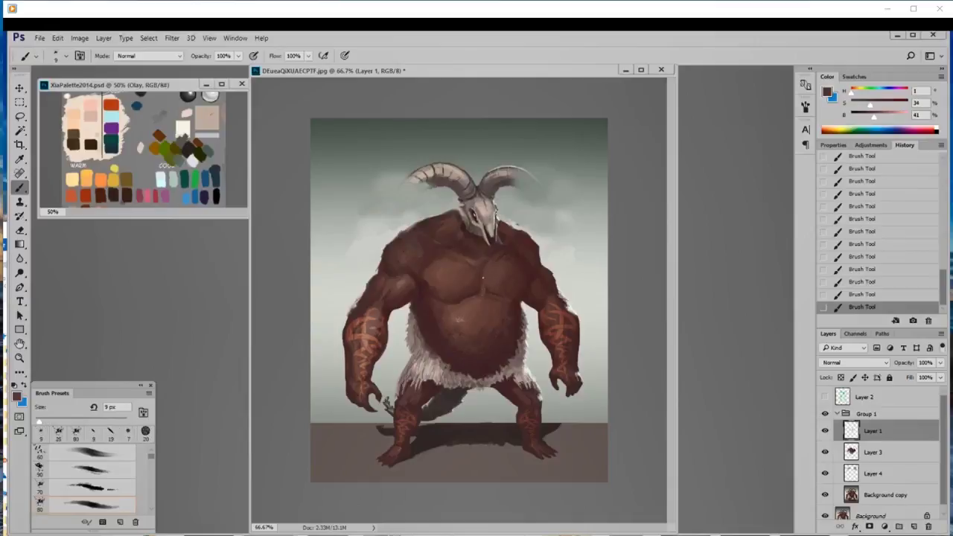
- Enlarge the brush to 20 px and refine the image-right pectoral and its lower edge on Layer 1 with sampled browns
alt+click(498, 292)
key(bracketright)
key(bracketright)
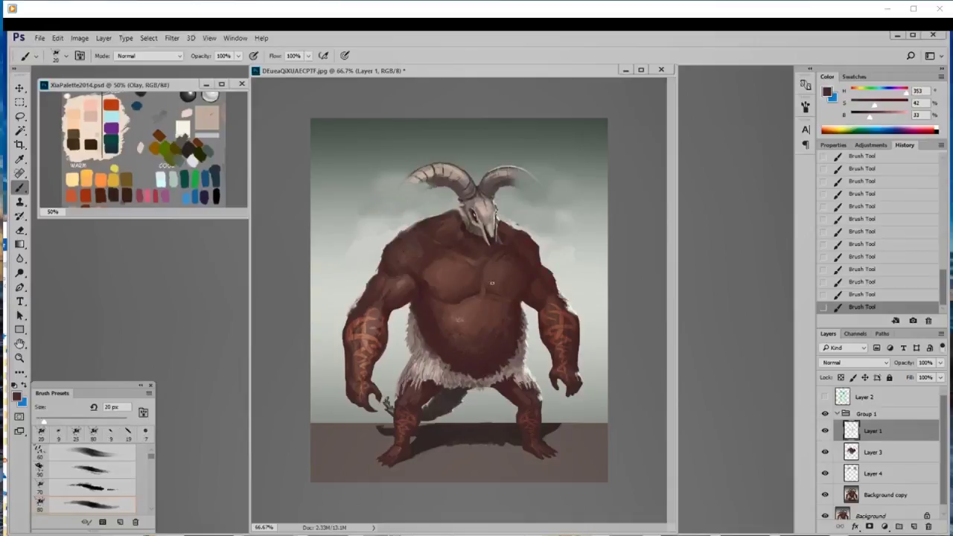
alt+click(490, 280)
alt+click(510, 298)
alt+click(502, 305)
- Enlarge the brush to 50 px and paint sampled brown across the upper belly beneath the pectorals
key(bracketright)
key(bracketright)
key(bracketright)
key(bracketright)
key(bracketright)
key(bracketright)
alt+click(484, 302)
mouse_move(499, 316)
mouse_down()
mouse_move(485, 305)
mouse_move(477, 321)
mouse_up()
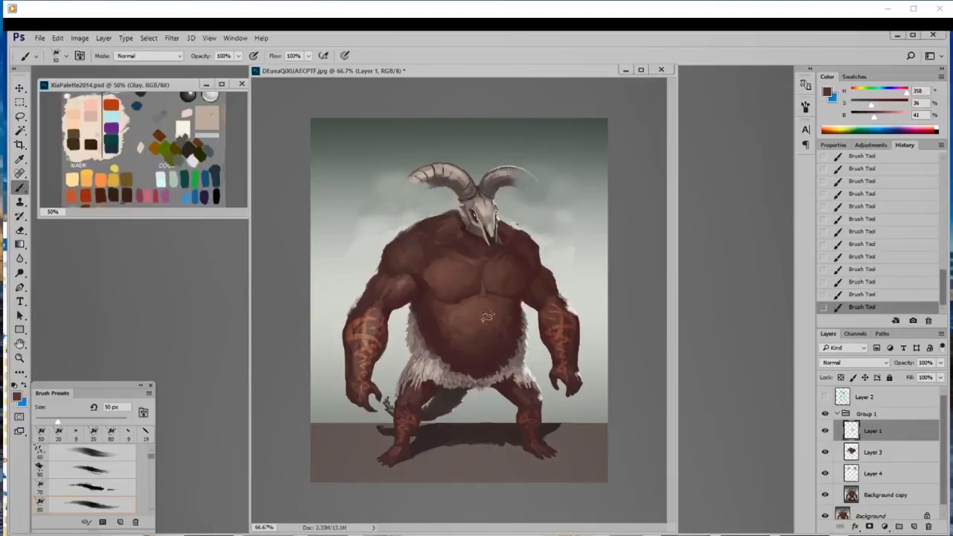
- Smooth the belly with brown adjusted to 30% saturation and 49% brightness, and even out the image-right pectoral with sampled brown
alt+click(493, 261)
alt+click(470, 310)
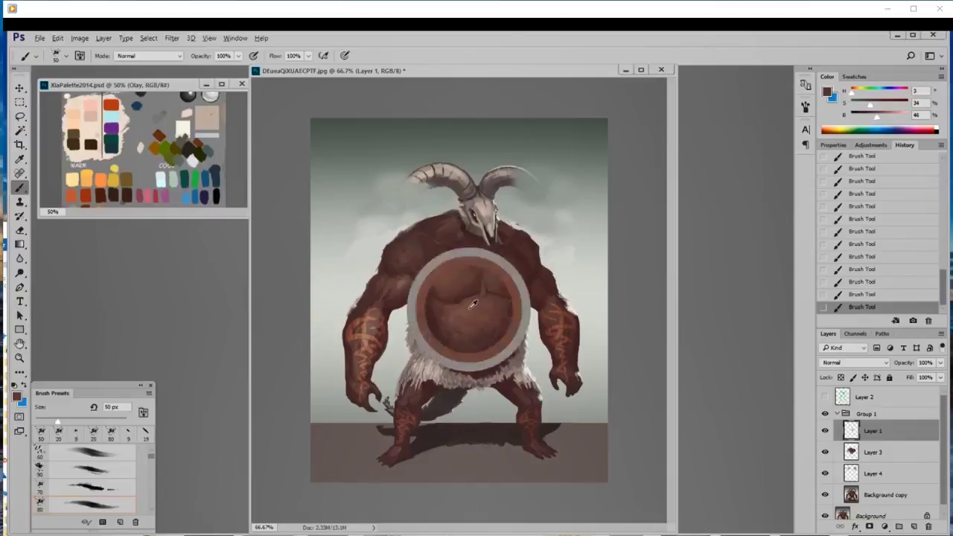
drag(871, 106, 869, 107)
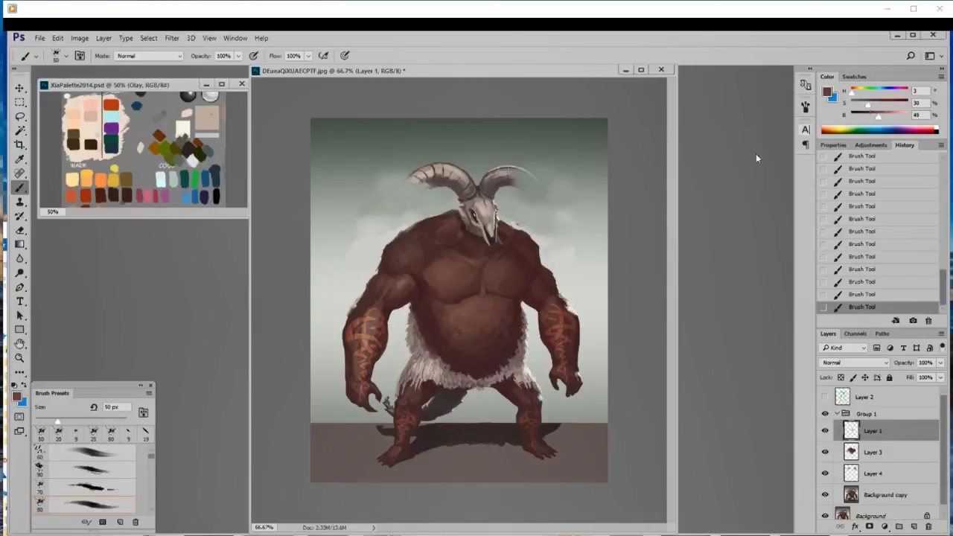
alt+click(498, 271)
alt+click(509, 277)
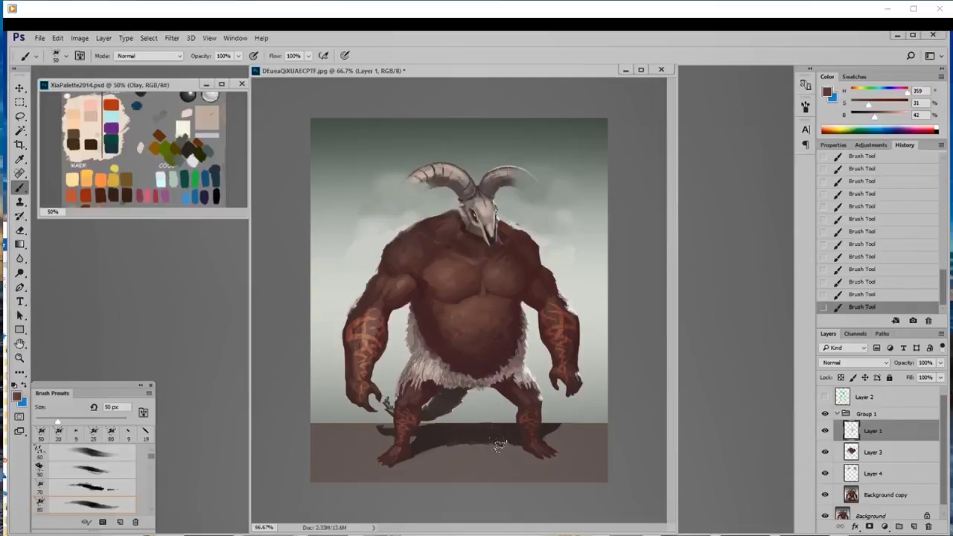
- Reduce the brush to 20 px and refine the outer edge of the image-left pectoral and its armpit with sampled browns
alt+click(463, 306)
key(bracketleft)
key(bracketleft)
alt+click(425, 286)
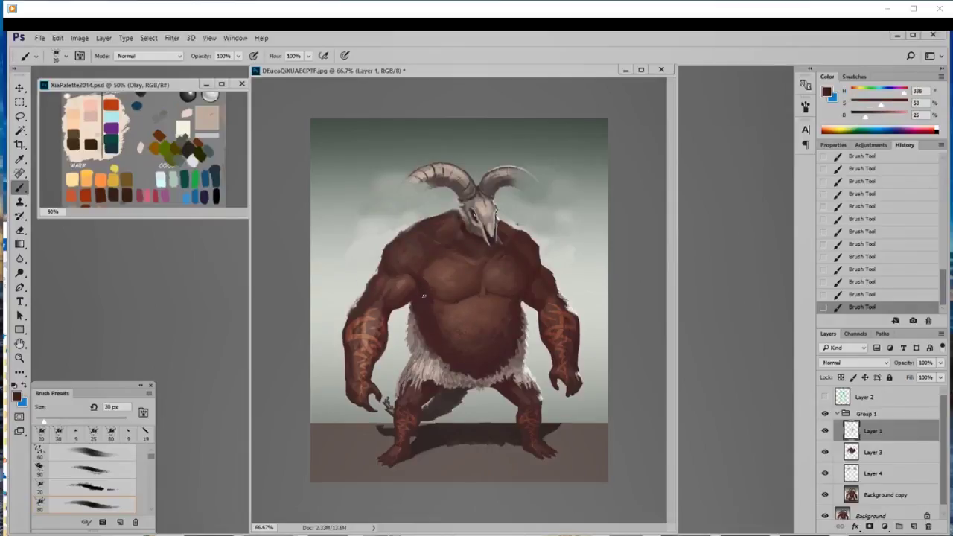
alt+click(428, 276)
key(bracketleft)
alt+click(444, 259)
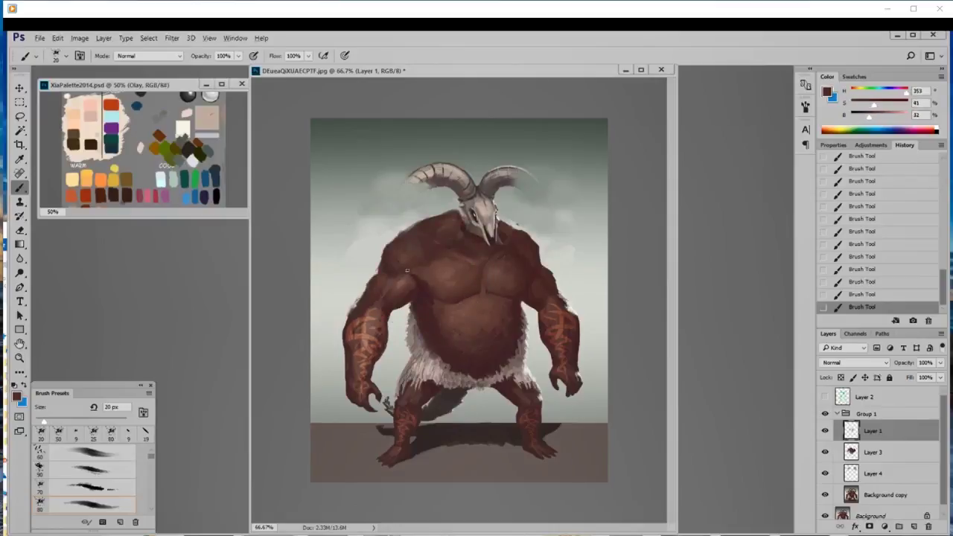
alt+click(421, 277)
alt+click(429, 287)
alt+click(417, 287)
- Enlarge the brush and darken the image-right upper arm and armpit with sampled dark browns, finishing at 35 px
alt+click(520, 279)
key(bracketright)
key(bracketright)
key(bracketright)
key(bracketright)
drag(538, 280, 545, 301)
key(bracketleft)
alt+click(526, 287)
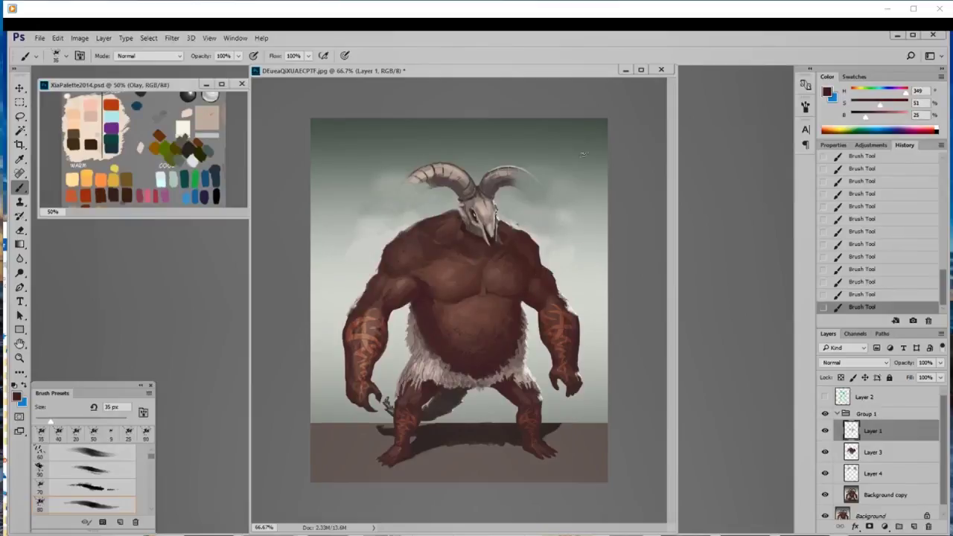
- Toggle the green sketch on Layer 2 on and off to compare it with the painted torso
click(825, 397)
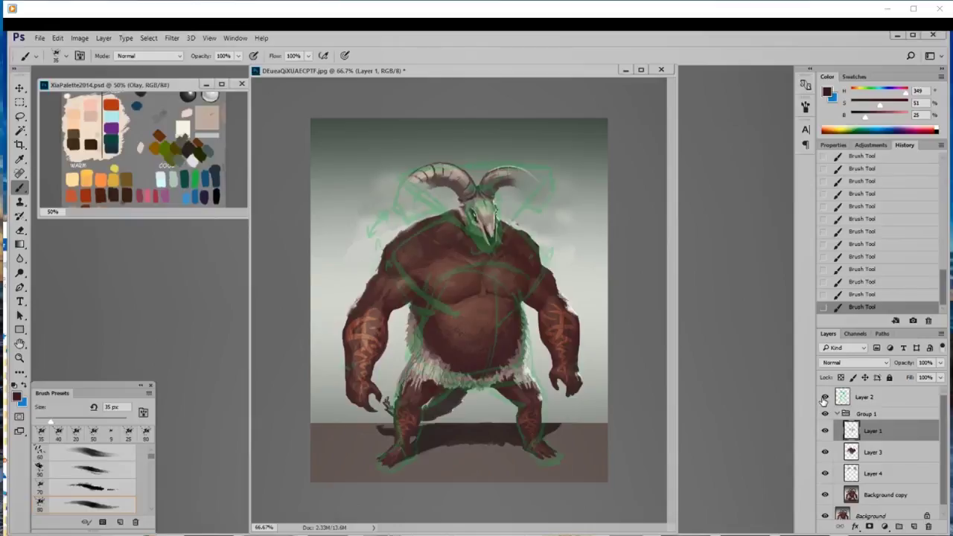
click(824, 400)
click(825, 399)
click(825, 399)
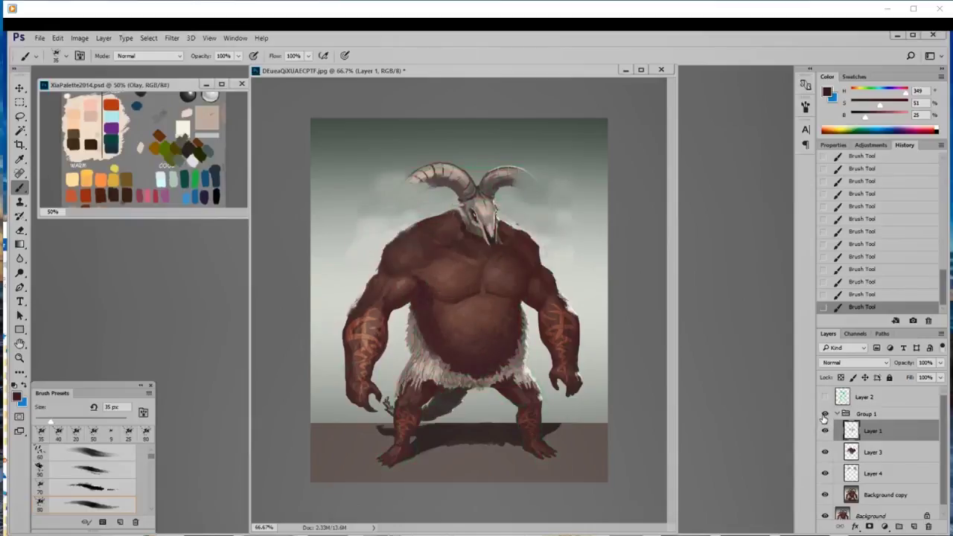
- Replace the harsh pectoral highlight with a softer one on the image-left pectoral, using a 40 px brush at 45% opacity
alt+click(458, 273)
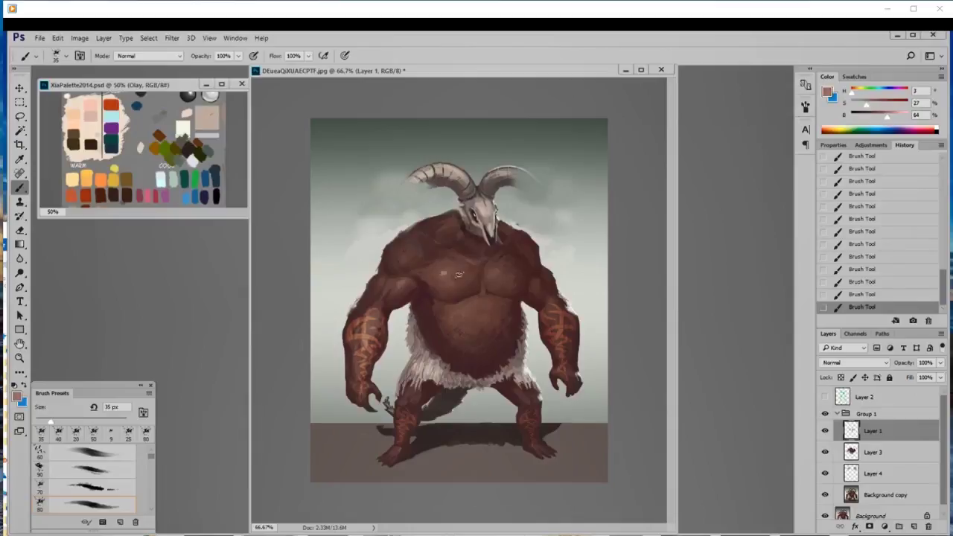
click(857, 295)
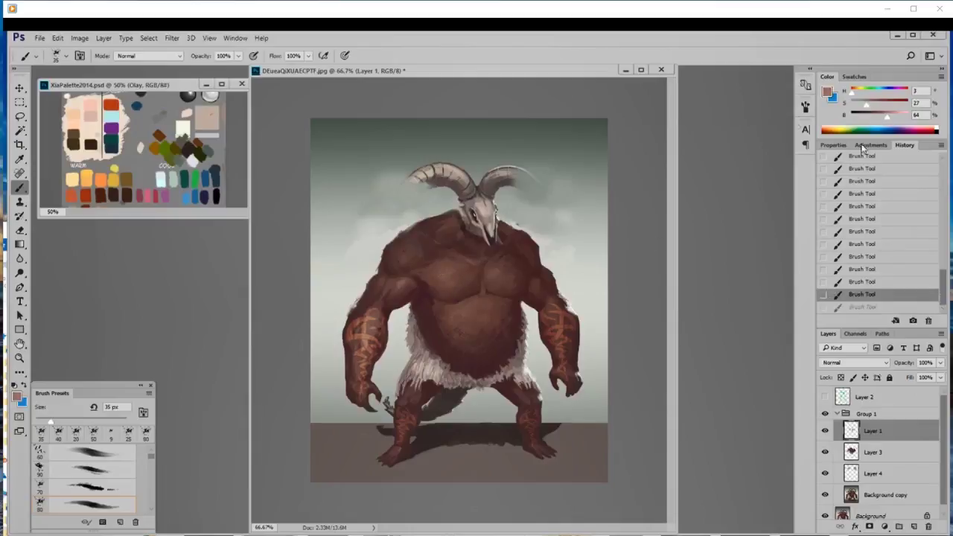
click(238, 56)
drag(224, 68, 210, 68)
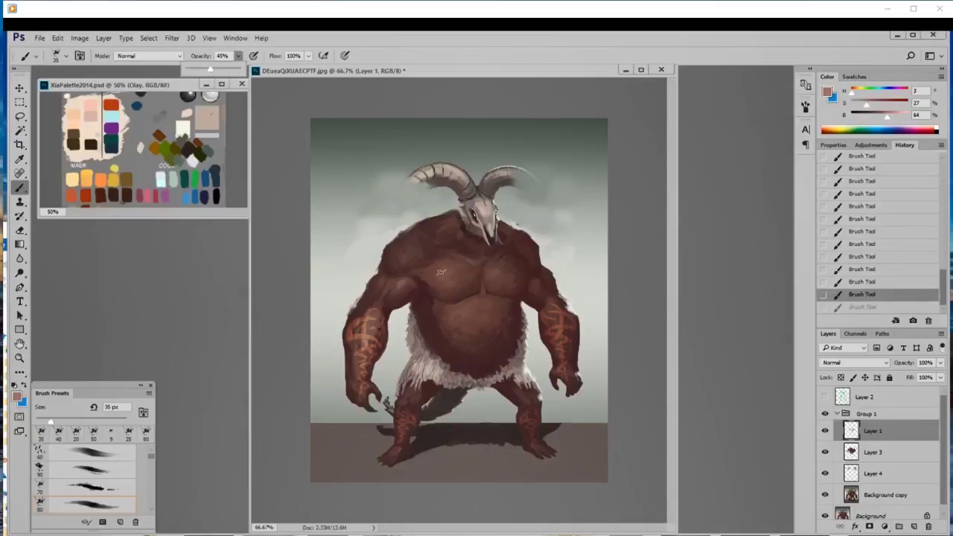
key(bracketright)
drag(465, 280, 447, 272)
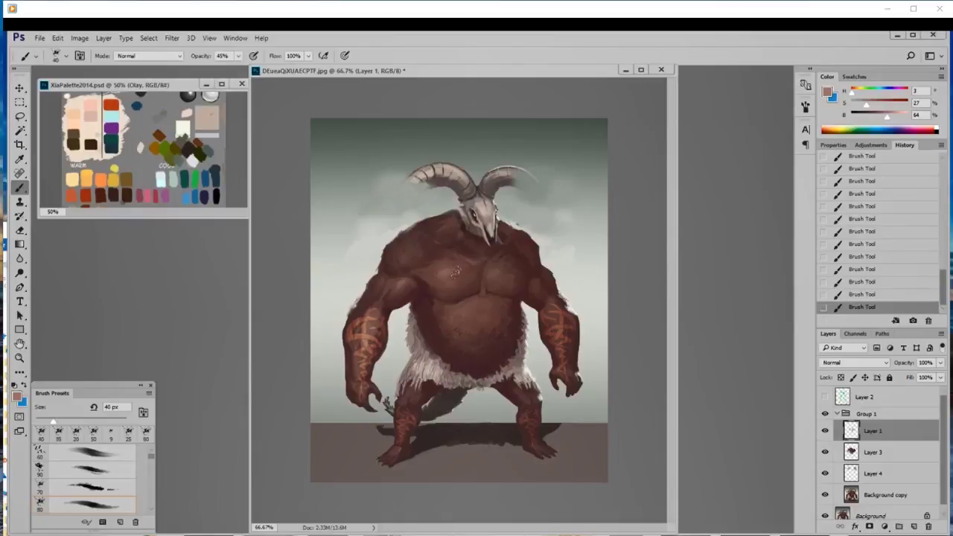
alt+click(434, 271)
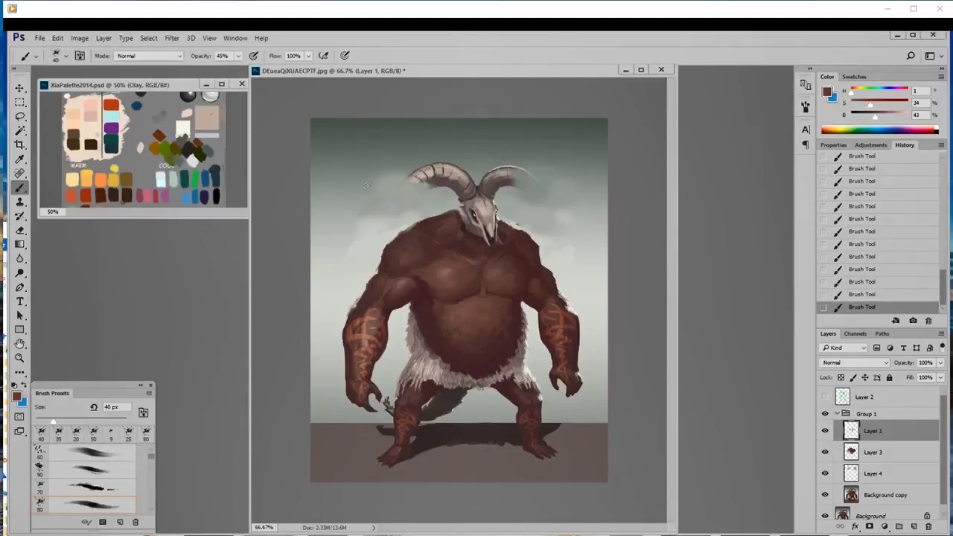
- Raise the brush opacity to 85% and model the image-left shoulder with sampled light and dark browns
click(238, 56)
drag(239, 69, 261, 68)
click(417, 251)
drag(422, 245, 424, 247)
alt+click(405, 263)
alt+click(410, 248)
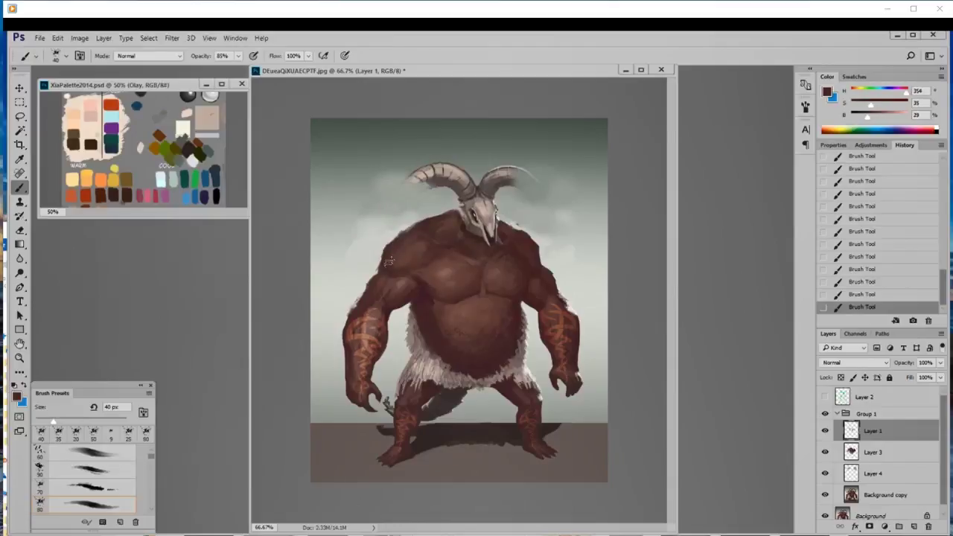
alt+click(406, 237)
alt+click(414, 262)
alt+click(405, 279)
- Rework the image-left shoulder's lighter planes with sampled browns, varying the textured brush between small and large sizes
key(bracketleft)
key(bracketleft)
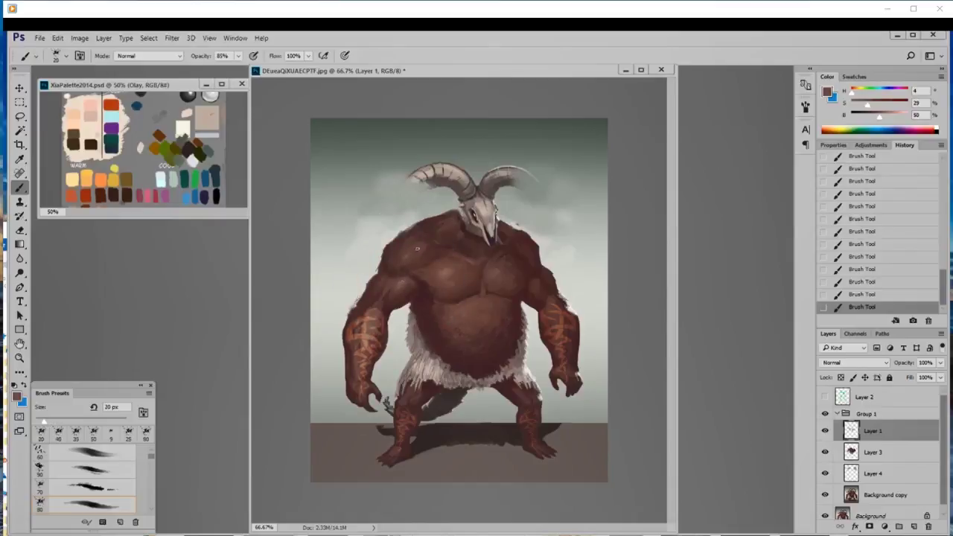
key(bracketright)
key(bracketright)
key(bracketright)
key(bracketright)
key(bracketright)
click(907, 296)
drag(412, 253, 396, 279)
key(bracketleft)
key(bracketleft)
alt+click(389, 263)
- Switch to the 19 px angled brush at 100% opacity, enlarge it, and repaint the image-left shoulder's outer edge
right_click(391, 268)
double_click(459, 364)
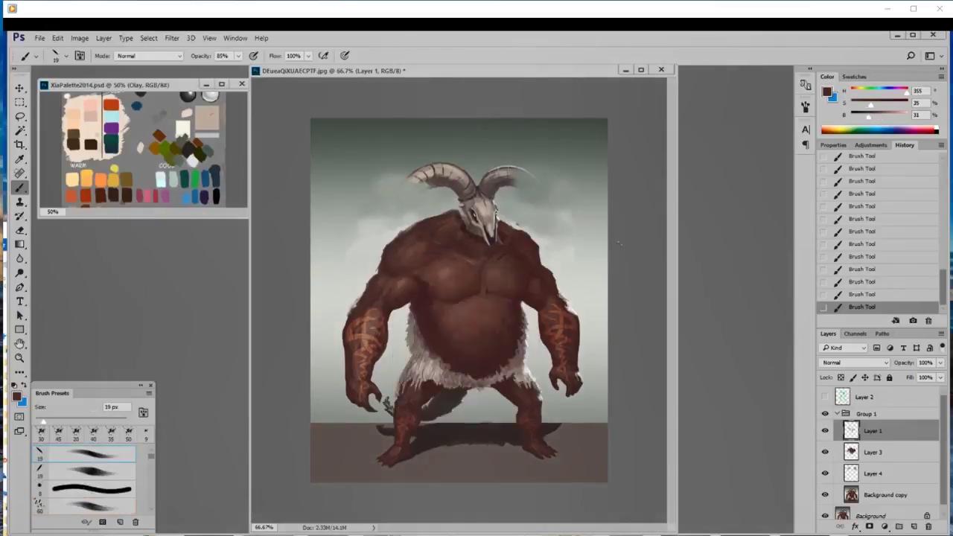
click(238, 57)
drag(240, 69, 251, 71)
key(bracketright)
key(bracketright)
key(bracketright)
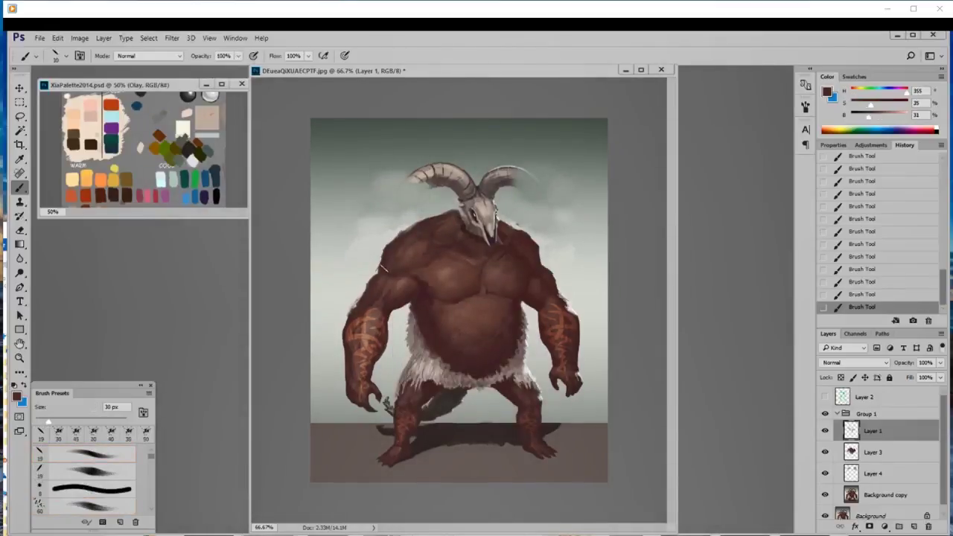
alt+click(392, 261)
key(bracketleft)
drag(390, 266, 389, 254)
- Refine the image-left shoulder's contour and muscle planes with sampled browns using the brush at 15 px
alt+click(384, 256)
alt+click(402, 251)
alt+click(381, 270)
alt+click(411, 246)
- Switch to the 175 px bristle brush, reduce it, and add streaky muscle texture to the image-left shoulder and arm with sampled browns
right_click(413, 248)
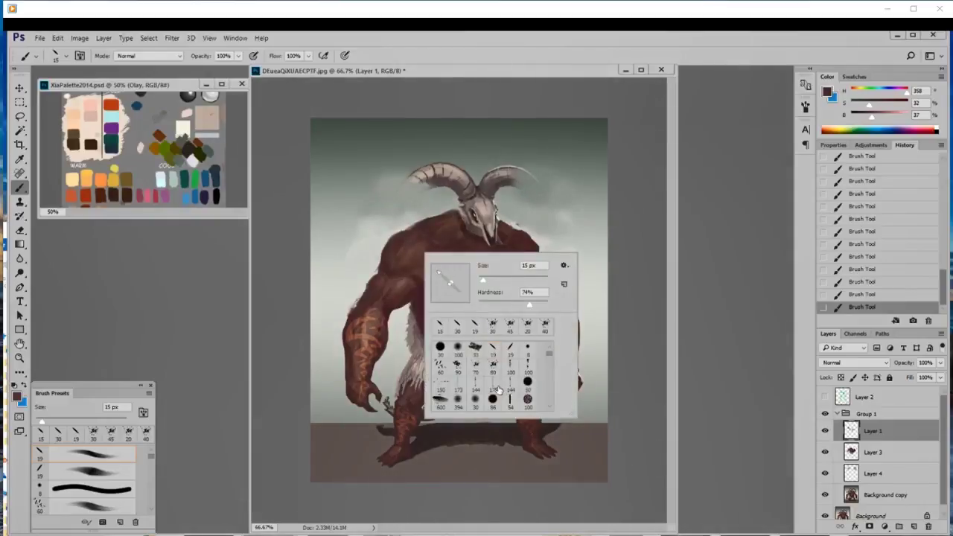
click(493, 384)
click(418, 253)
key(bracketleft)
key(bracketleft)
key(bracketleft)
key(bracketleft)
key(bracketleft)
key(bracketleft)
key(bracketleft)
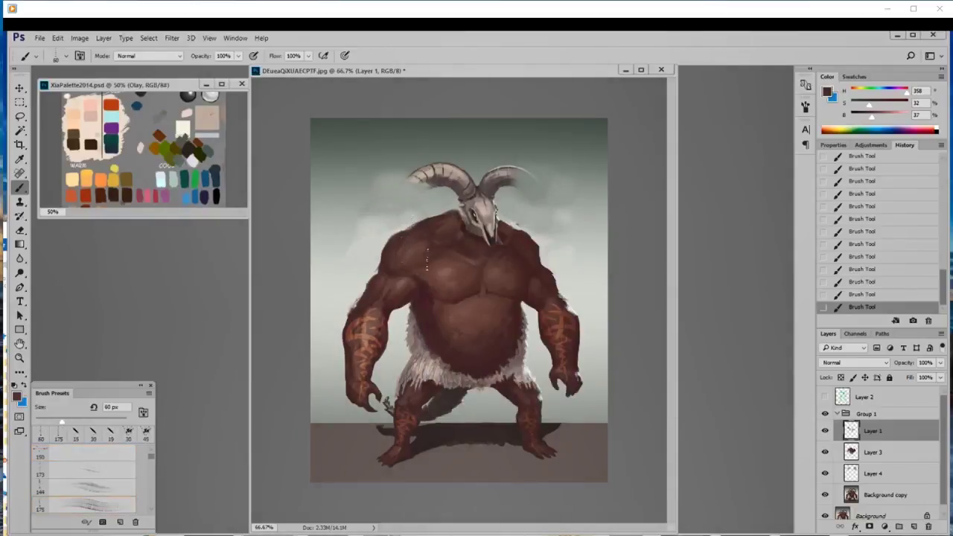
alt+click(414, 250)
alt+click(395, 253)
alt+click(376, 294)
alt+click(425, 251)
- Reduce the bristle brush further and blend the transition between the image-left shoulder and upper chest with sampled brown
key(bracketleft)
key(bracketleft)
key(bracketleft)
drag(426, 261, 426, 252)
key(bracketleft)
alt+click(435, 247)
- Switch back to the 19 px angled brush and refine the image-left shoulder and upper chest with sampled browns
right_click(467, 242)
double_click(554, 350)
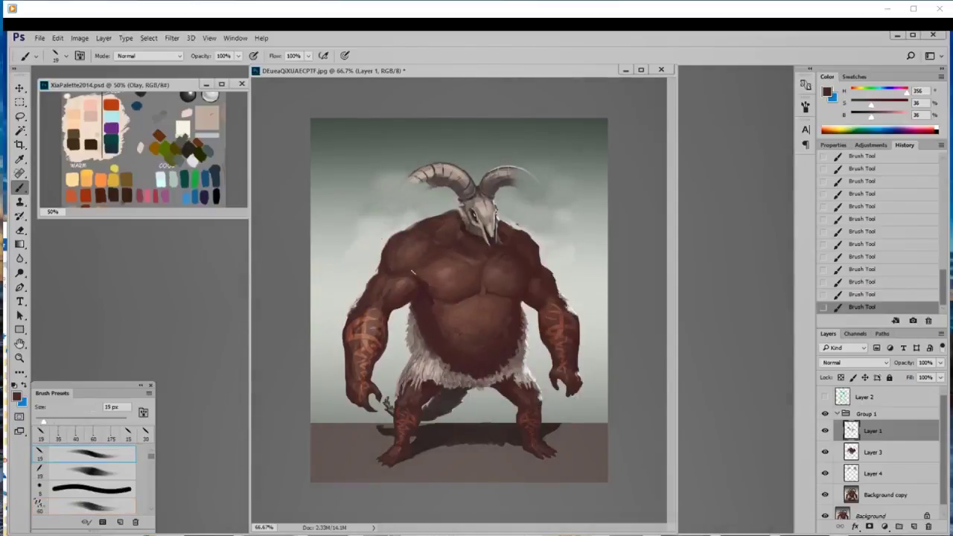
alt+click(407, 264)
alt+click(442, 252)
- Toggle Group 1's visibility repeatedly to compare the paintover with the original creature
click(824, 415)
click(824, 415)
click(825, 414)
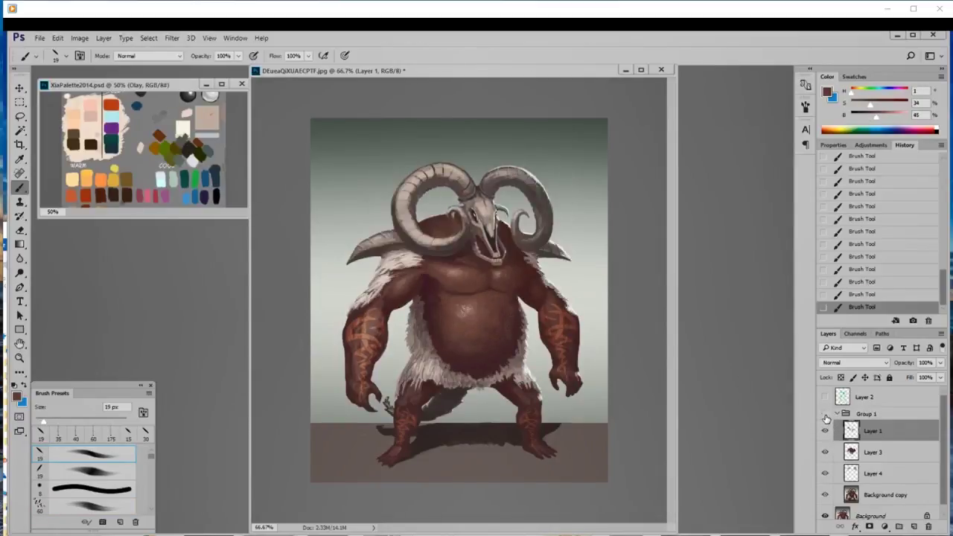
click(825, 415)
click(825, 415)
click(826, 415)
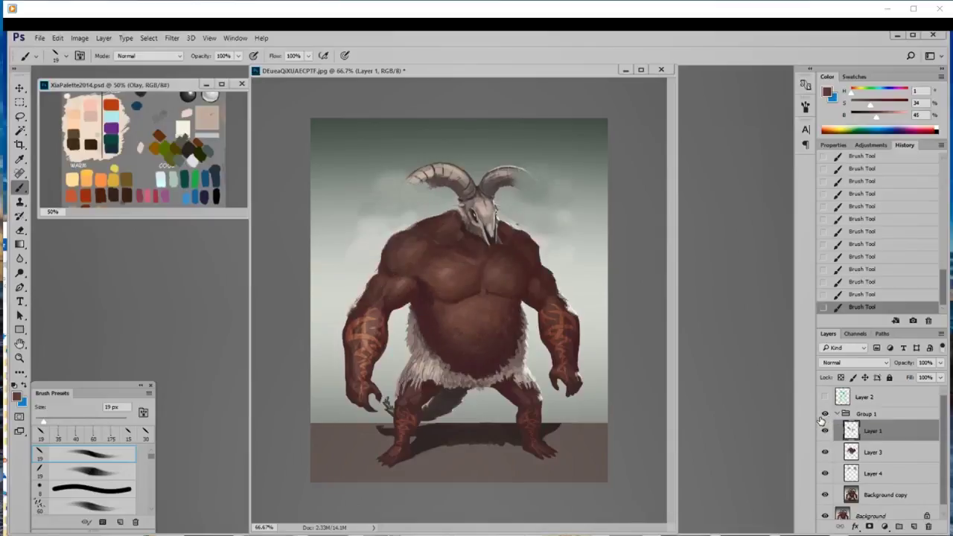
click(827, 419)
click(826, 415)
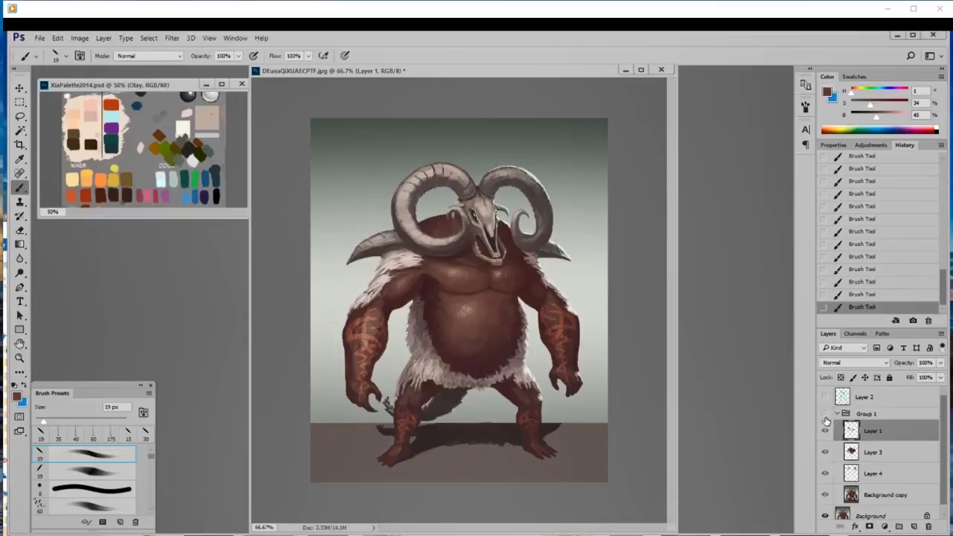
click(826, 415)
click(825, 415)
click(825, 415)
click(826, 415)
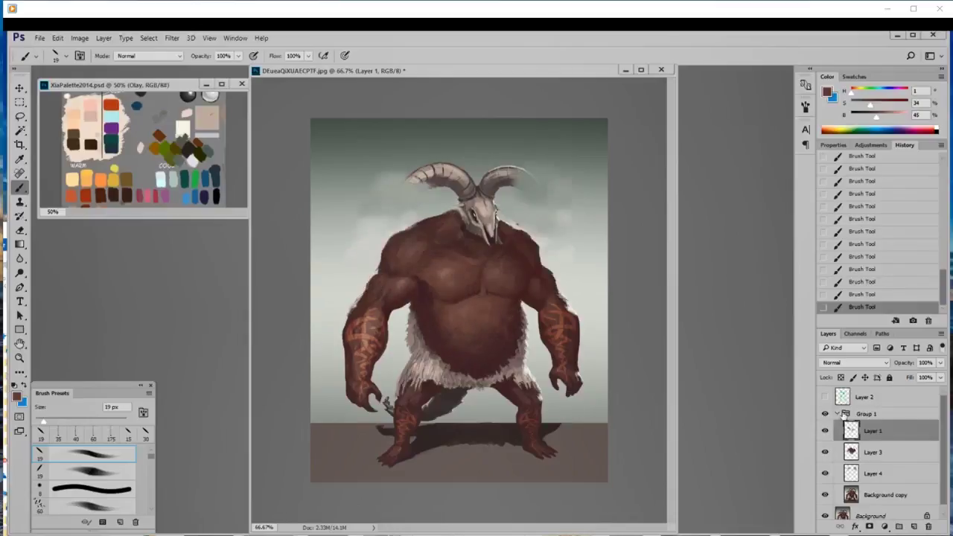
- Create a new layer above Layer 1 in Group 1 and name it "skull"
click(914, 527)
double_click(871, 431)
text(s)
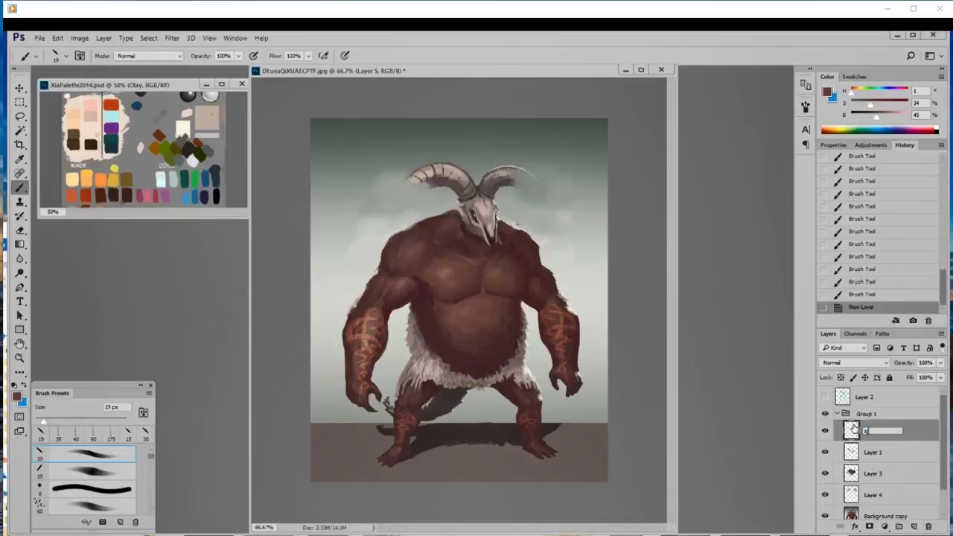
text(kull)
key(Return)
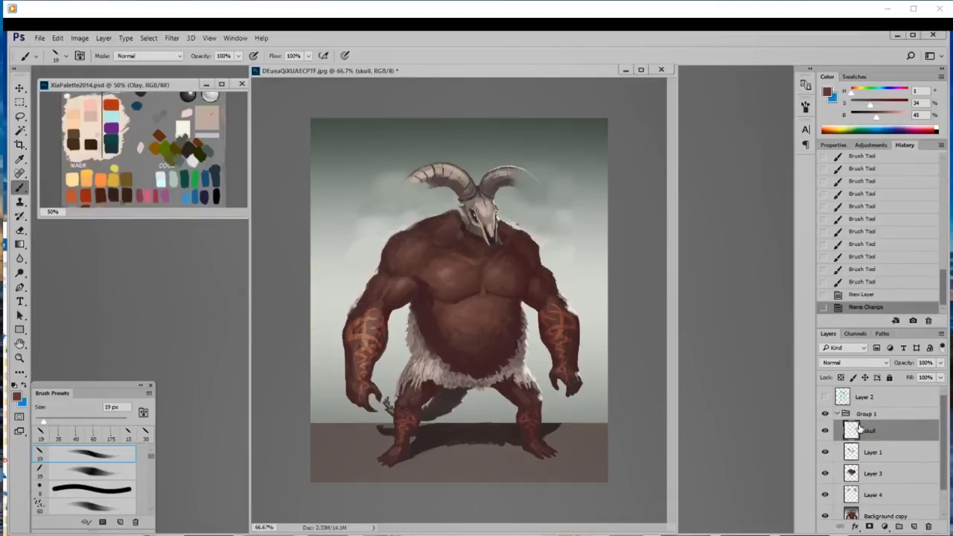
- Block in a flat grey-brown head shape over the old skull on the skull layer
alt+click(479, 230)
mouse_move(478, 225)
mouse_down()
mouse_move(469, 208)
mouse_move(483, 212)
mouse_move(468, 222)
mouse_move(490, 207)
mouse_move(492, 231)
mouse_move(496, 212)
mouse_up()
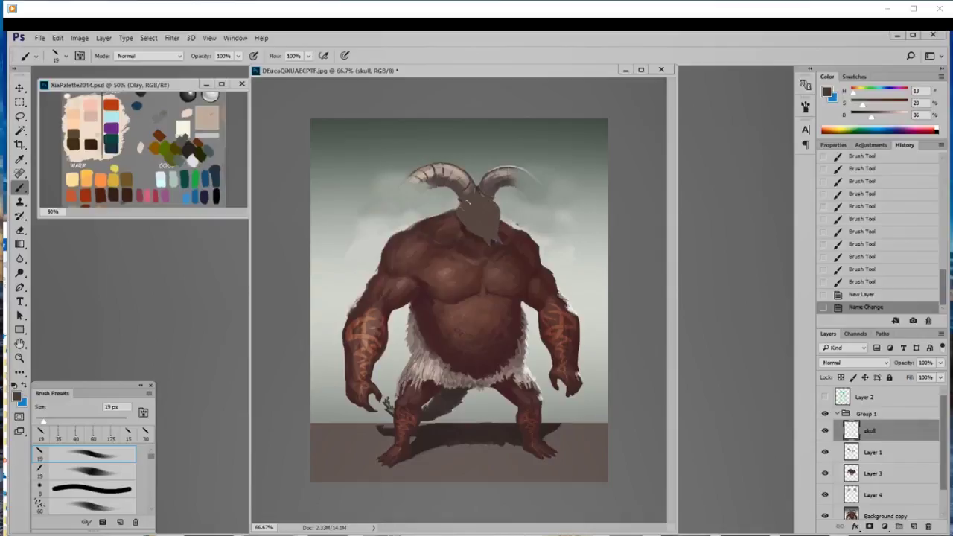
drag(494, 239, 502, 242)
- On Layer 4, cover the horn bases around the head with sampled background grey, using the soft 30 px brush enlarged to 70 px
click(886, 495)
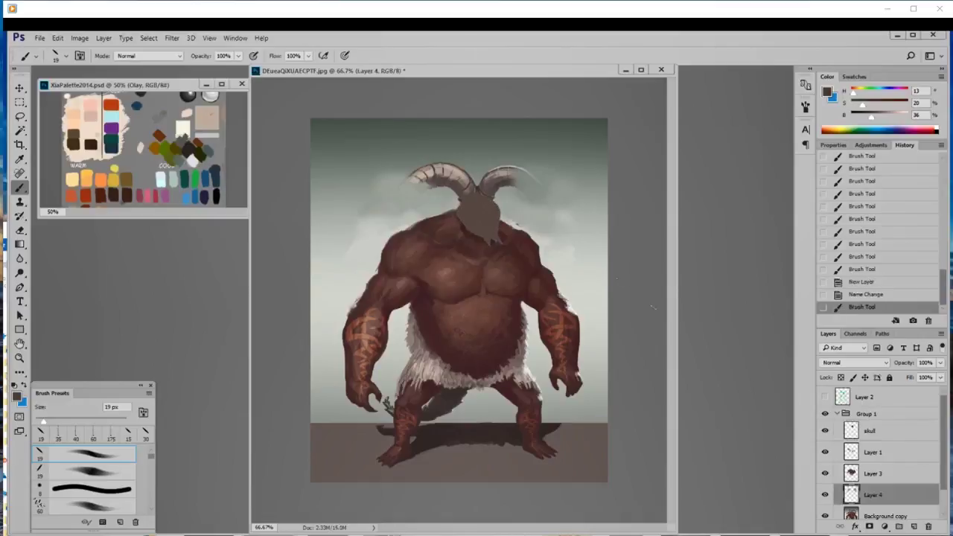
alt+click(508, 197)
right_click(511, 204)
click(561, 351)
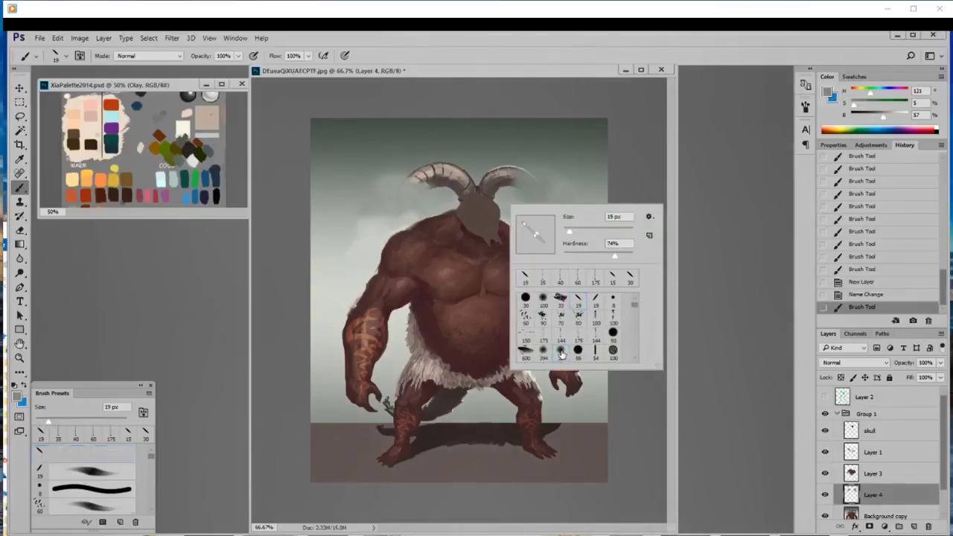
click(503, 194)
key(bracketright)
key(bracketright)
key(bracketright)
key(bracketright)
drag(462, 198, 492, 197)
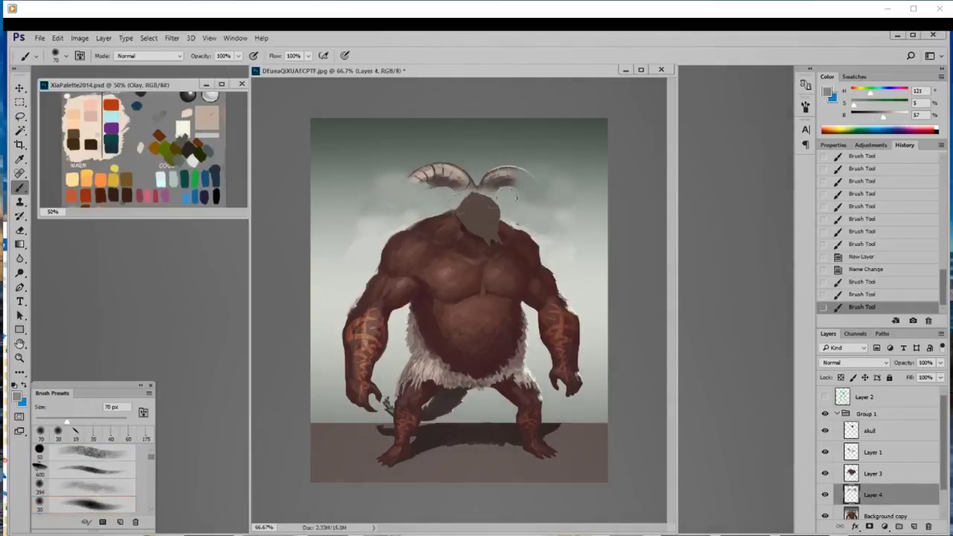
- Paint over the curved horns with sampled background grey-green on Layer 4, and undo the accidental layer move
alt+click(496, 164)
drag(543, 179, 415, 173)
drag(460, 153, 466, 149)
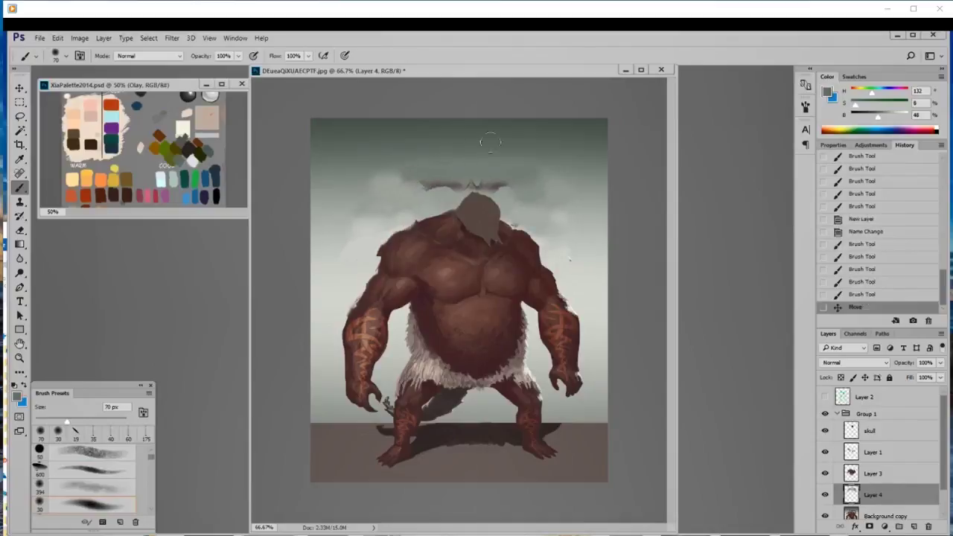
click(856, 297)
- Cover the remaining horn traces above the head with sampled background grey-green on Layer 4, undoing the accidental layer moves
alt+click(498, 146)
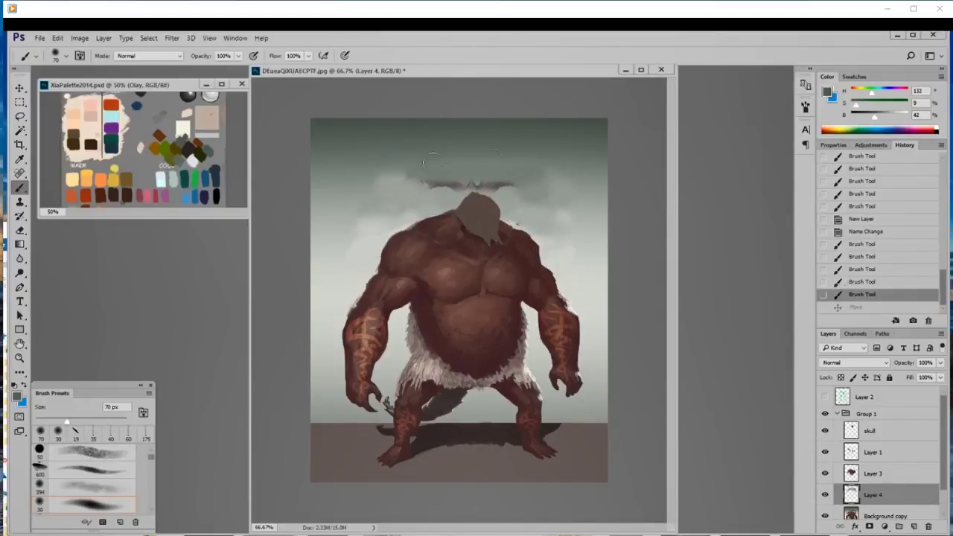
drag(522, 166, 432, 165)
drag(485, 166, 589, 173)
click(854, 298)
key(ctrl+z)
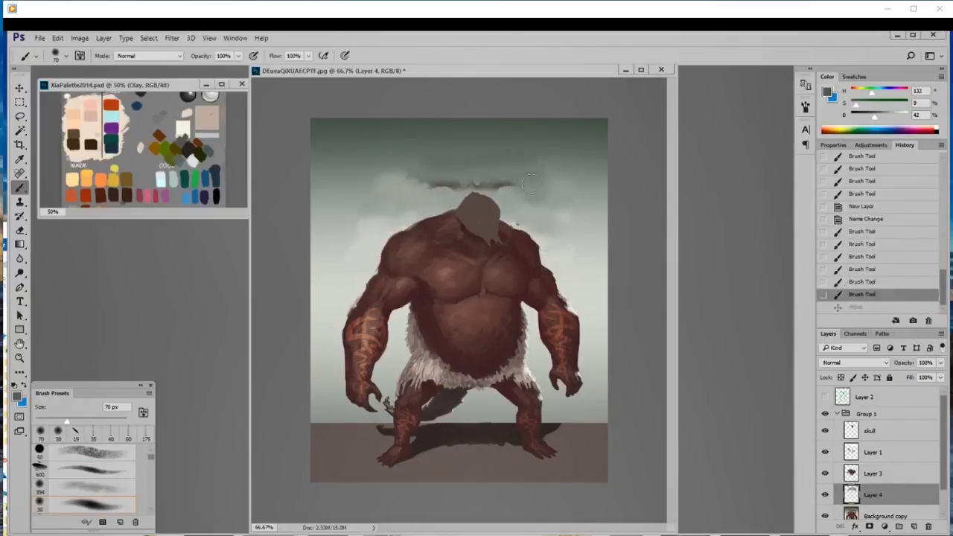
drag(381, 176, 671, 246)
alt+click(376, 182)
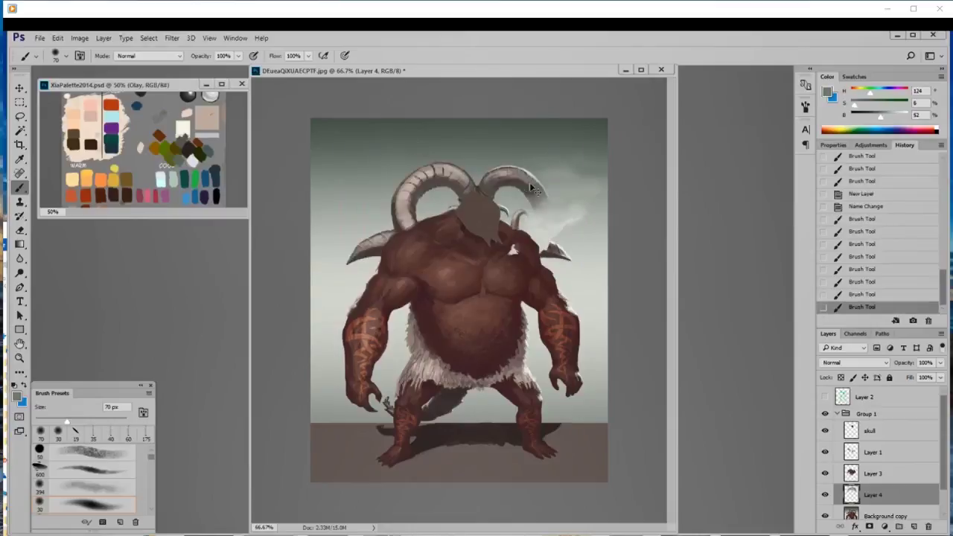
click(864, 299)
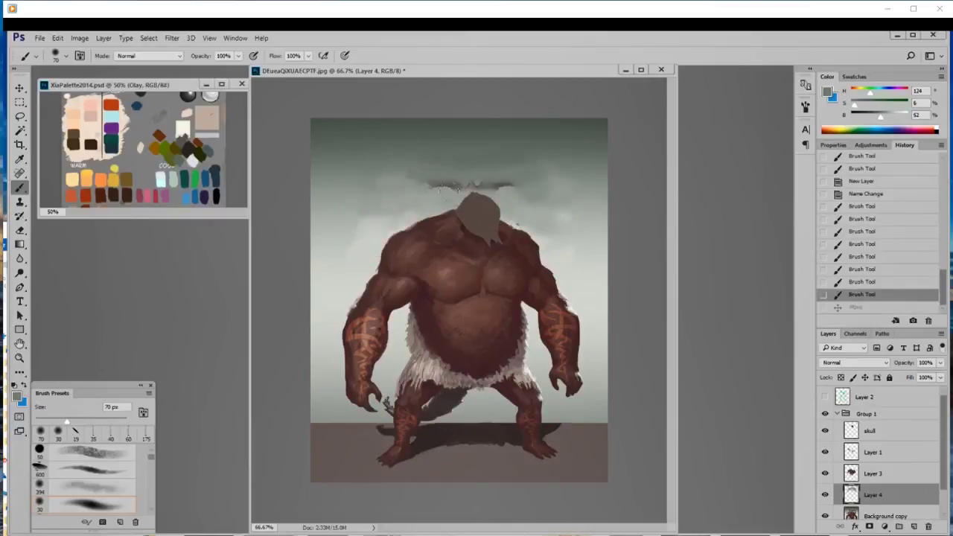
alt+click(421, 184)
drag(431, 185, 551, 195)
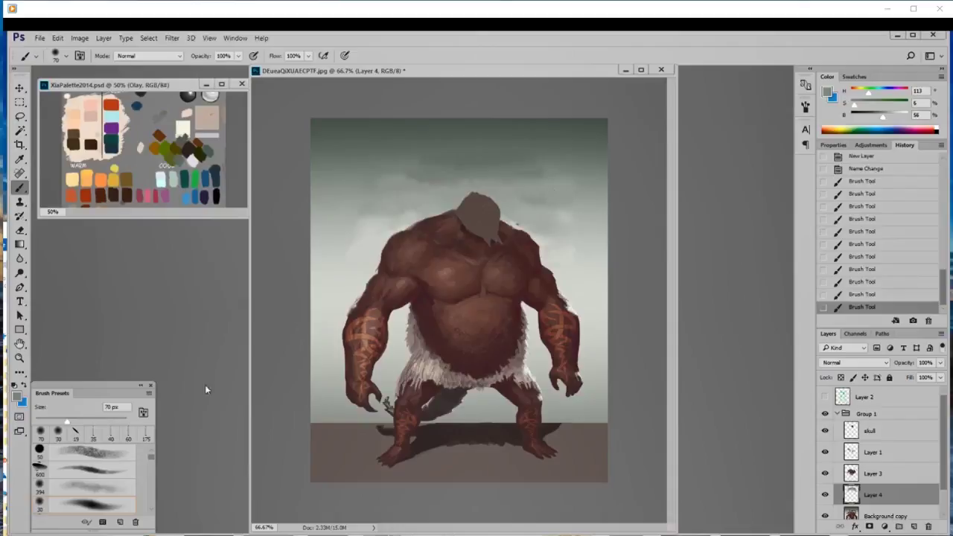
- Smooth the repainted sky above the head with sampled greys and a 113 px brush, undoing the accidental move of Layer 4
click(84, 424)
mouse_move(527, 177)
mouse_down()
mouse_move(458, 175)
mouse_move(489, 172)
mouse_up()
alt+click(511, 181)
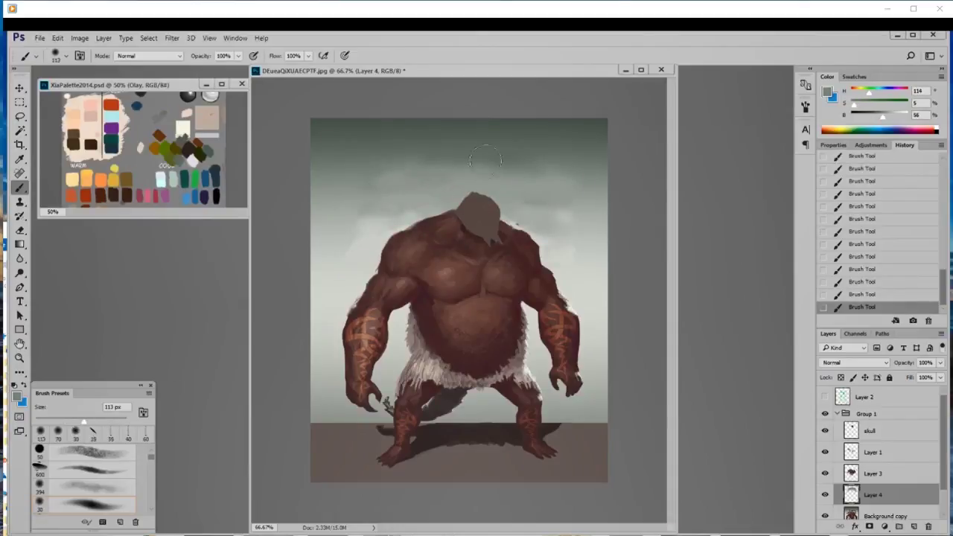
alt+click(479, 157)
drag(408, 176, 500, 179)
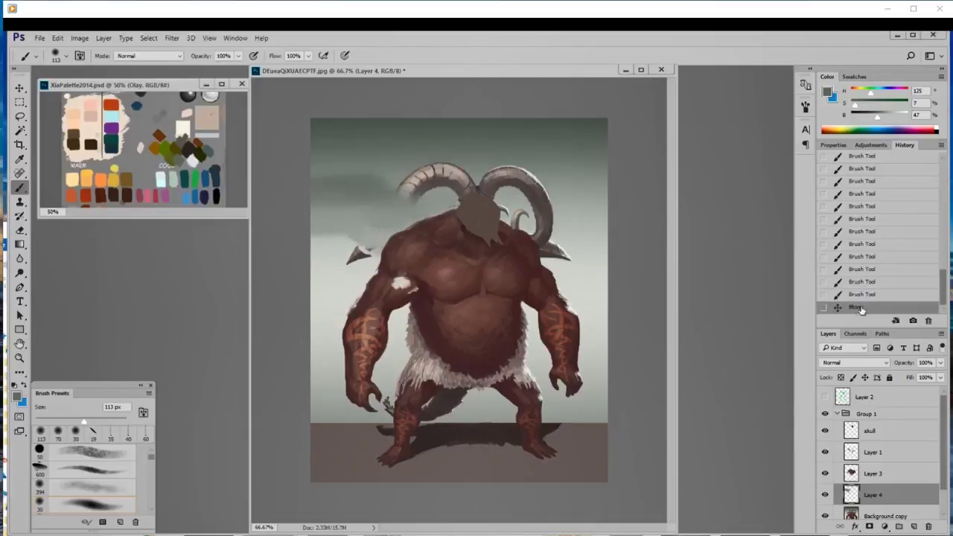
click(864, 294)
drag(421, 172, 347, 186)
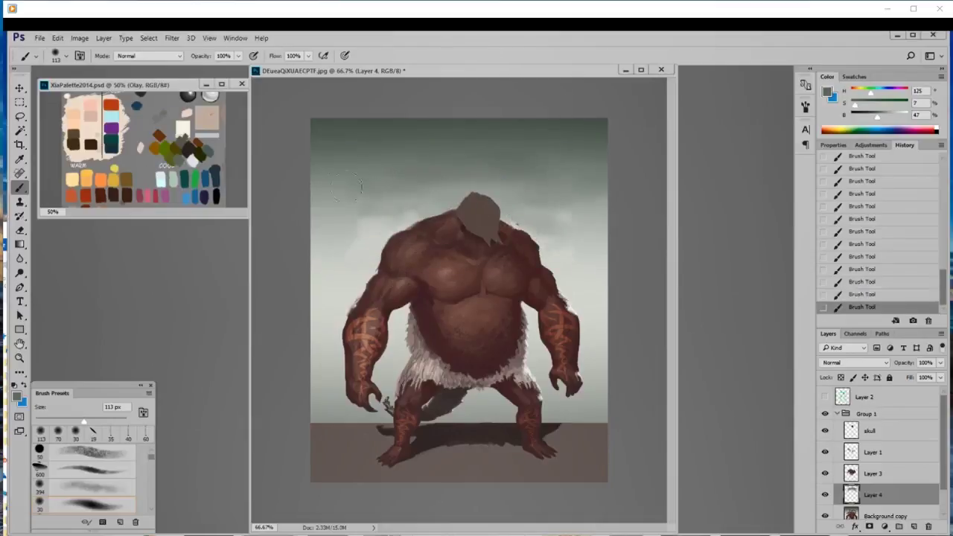
- Blend the sky beside the head and shoulders with sampled lighter greys on Layer 4, undoing any accidental layer move
alt+click(356, 208)
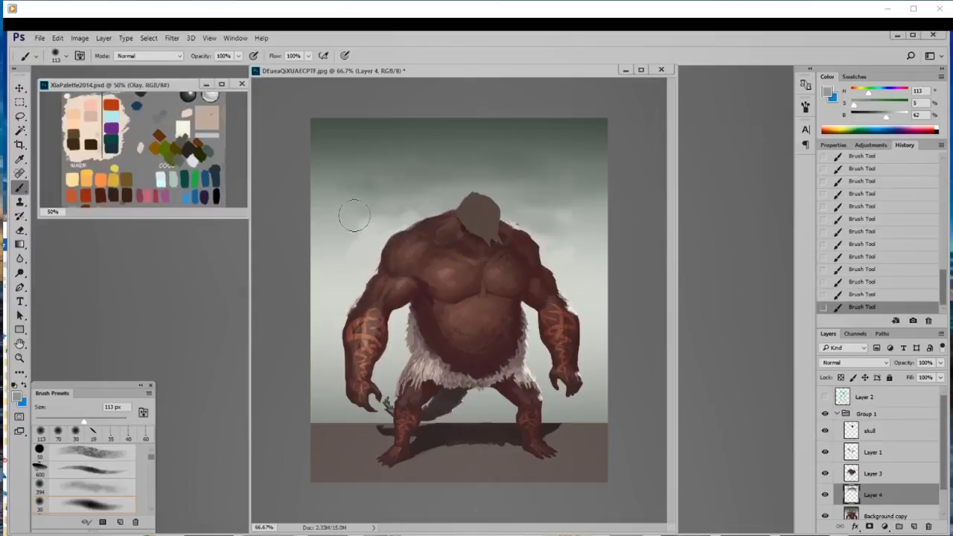
alt+click(532, 203)
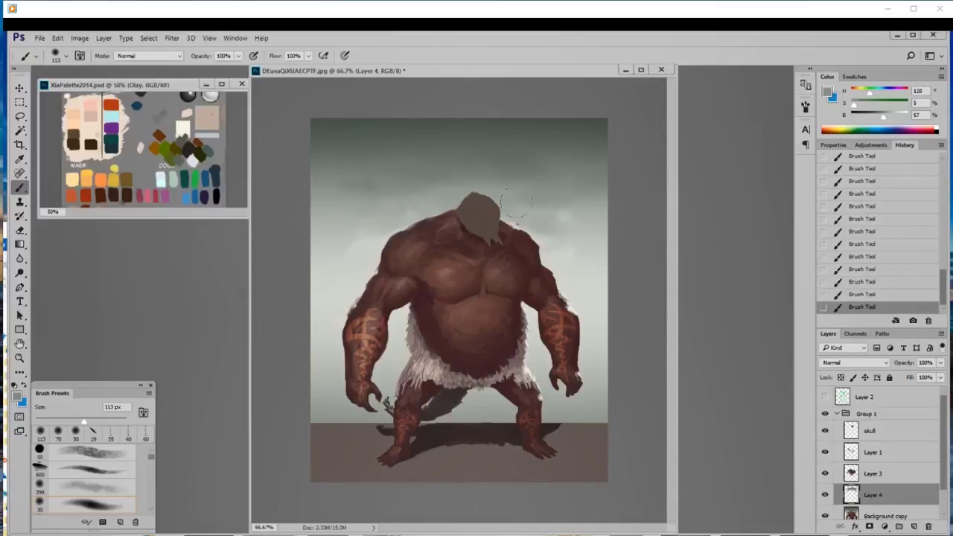
mouse_move(533, 207)
mouse_down()
mouse_move(610, 214)
mouse_move(464, 231)
mouse_up()
click(861, 294)
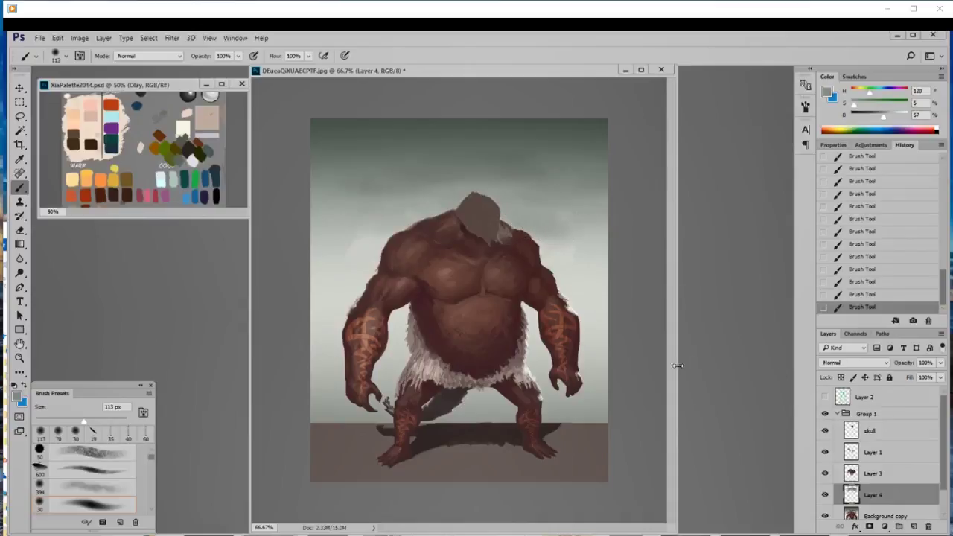
- Paint sampled dark red-brown skin over the pale fur between head and shoulder, using the 19 px brush enlarged to 35 px
click(886, 511)
right_click(565, 298)
double_click(623, 383)
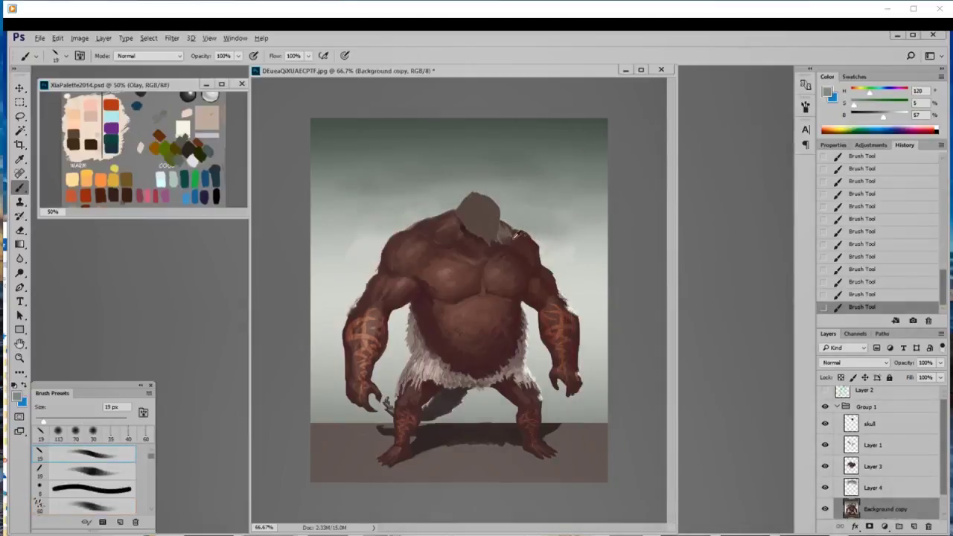
alt+click(504, 239)
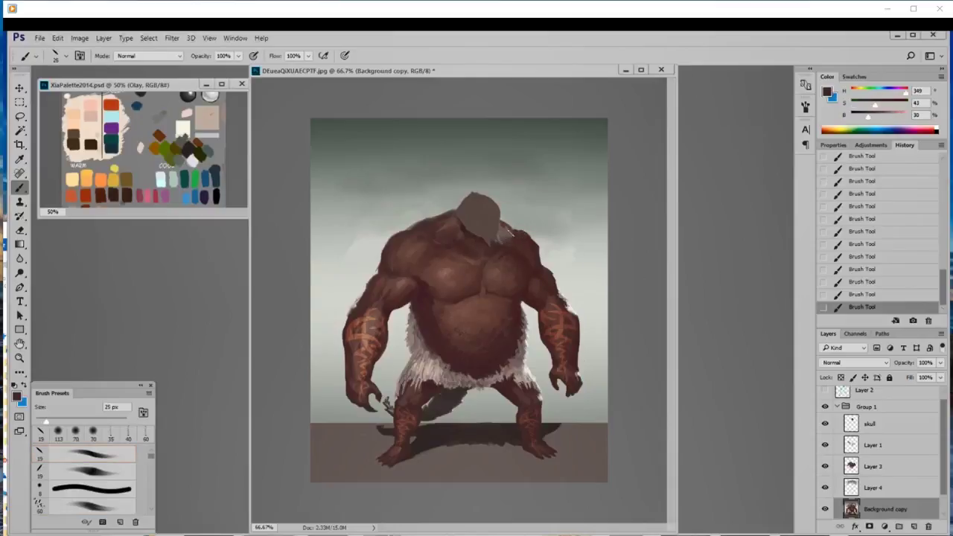
key(bracketright)
key(bracketright)
click(873, 485)
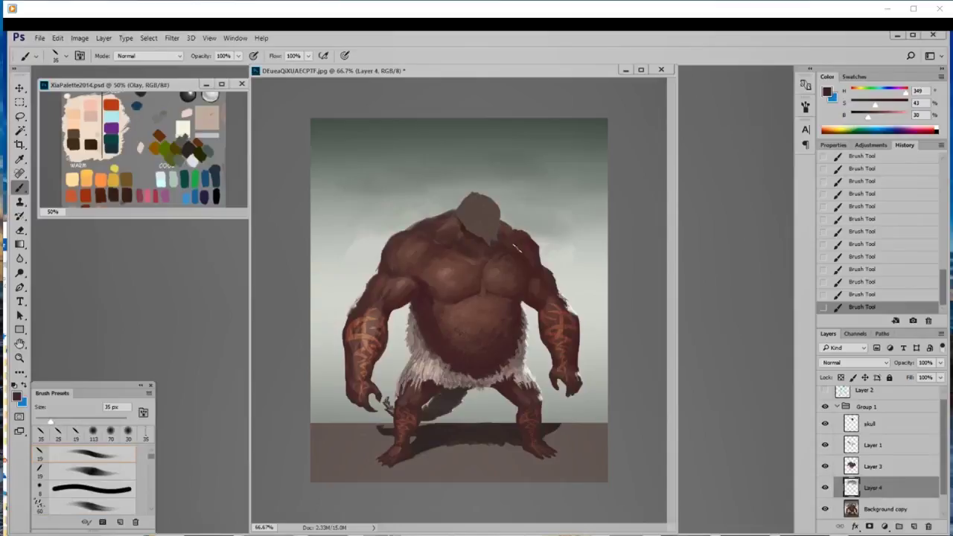
alt+click(514, 233)
click(879, 445)
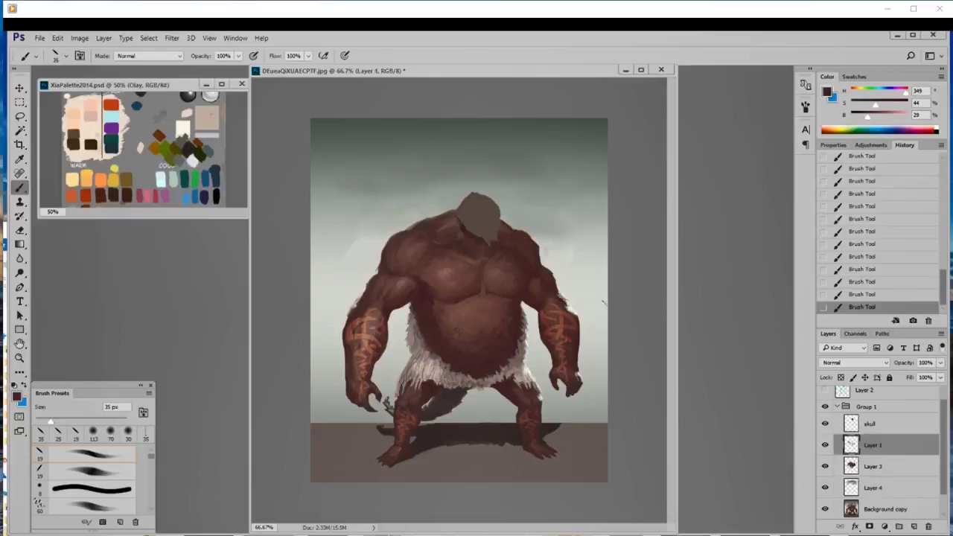
- Show the Layer 2 sketch as a guide and erase the excess along the left side of the head on the skull layer
click(868, 423)
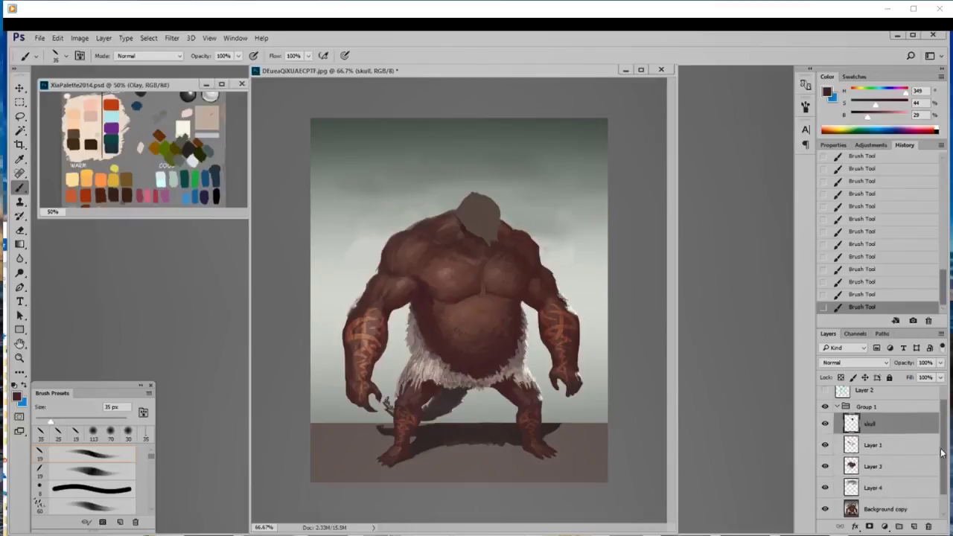
scroll(945, 452, up, 1)
click(825, 399)
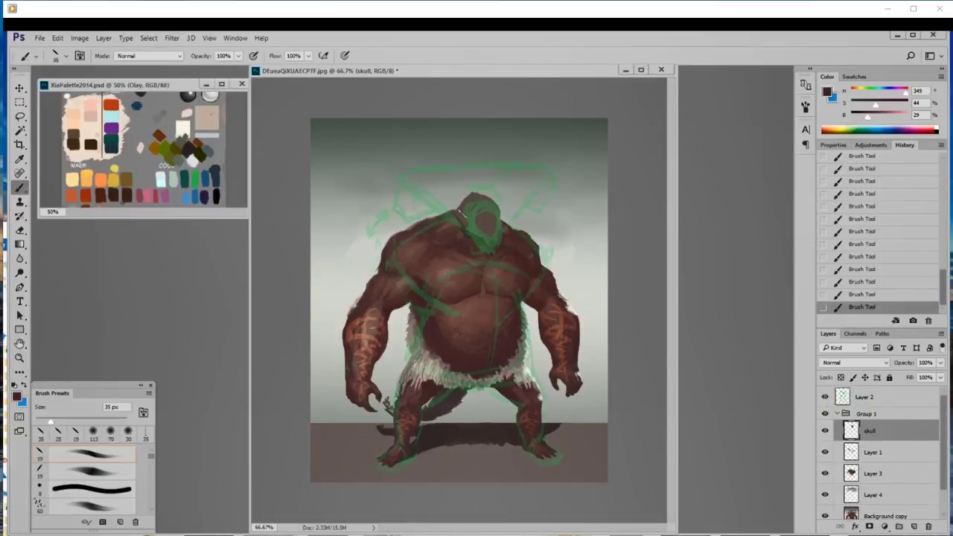
key(e)
click(458, 211)
click(460, 205)
click(457, 201)
click(457, 196)
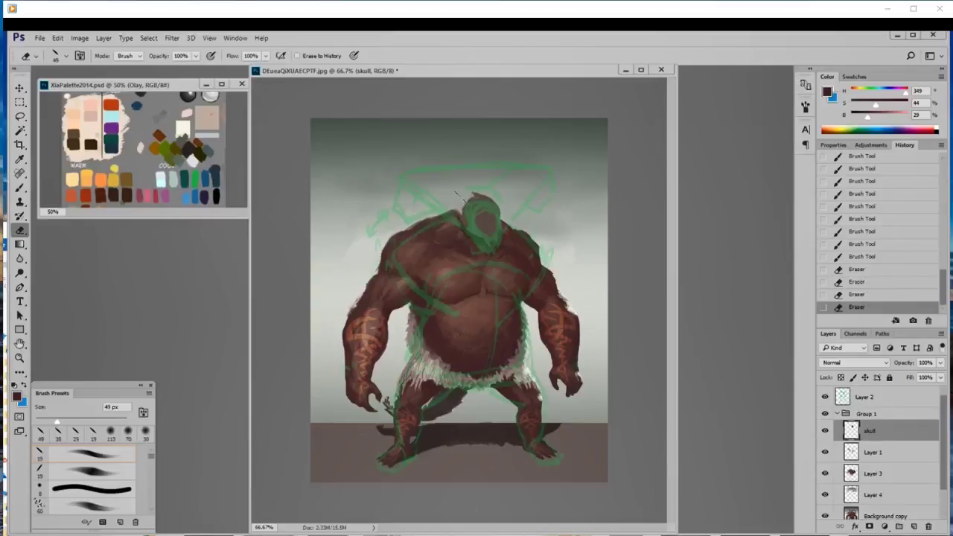
- Erase the excess along the top of the head shape to round the cranium, and hide the Layer 2 sketch
drag(463, 197, 479, 193)
drag(469, 196, 489, 194)
drag(479, 193, 491, 194)
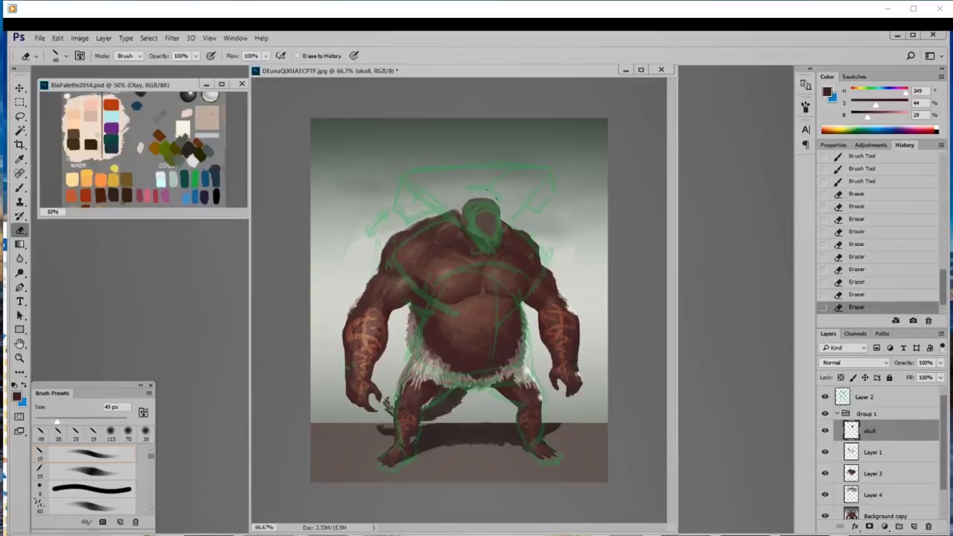
click(490, 192)
click(491, 195)
click(492, 197)
key(b)
click(825, 397)
- Paint the neck and shoulder muscle beside the head on Layer 1 with sampled skin tones and a 10 px brush
click(872, 452)
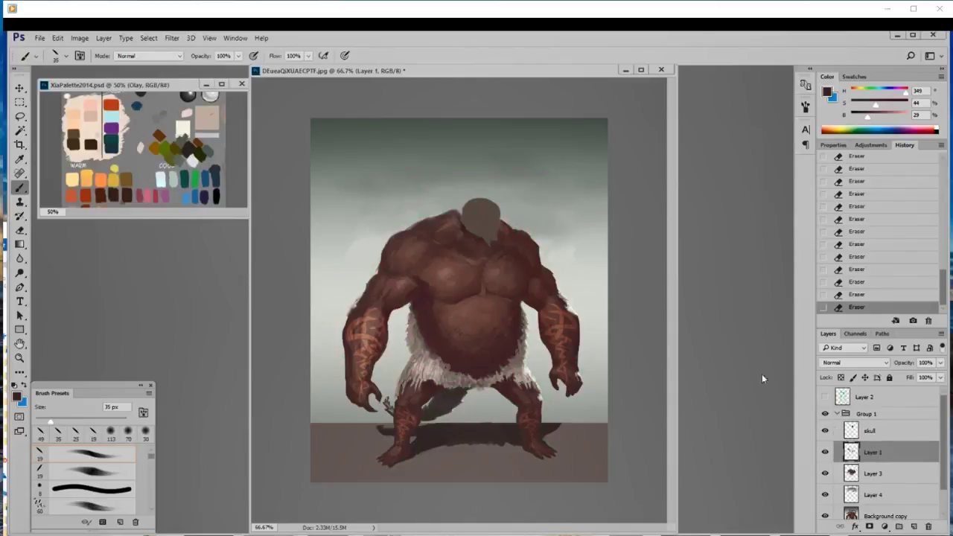
alt+click(452, 214)
key(bracketleft)
key(bracketleft)
key(bracketleft)
mouse_move(468, 211)
mouse_down()
mouse_move(453, 215)
mouse_move(466, 232)
mouse_move(441, 222)
mouse_move(458, 221)
mouse_move(473, 237)
mouse_up()
alt+click(463, 216)
alt+click(461, 233)
alt+click(469, 235)
alt+click(457, 225)
alt+click(446, 220)
alt+click(449, 216)
alt+click(440, 222)
alt+click(460, 218)
alt+click(469, 232)
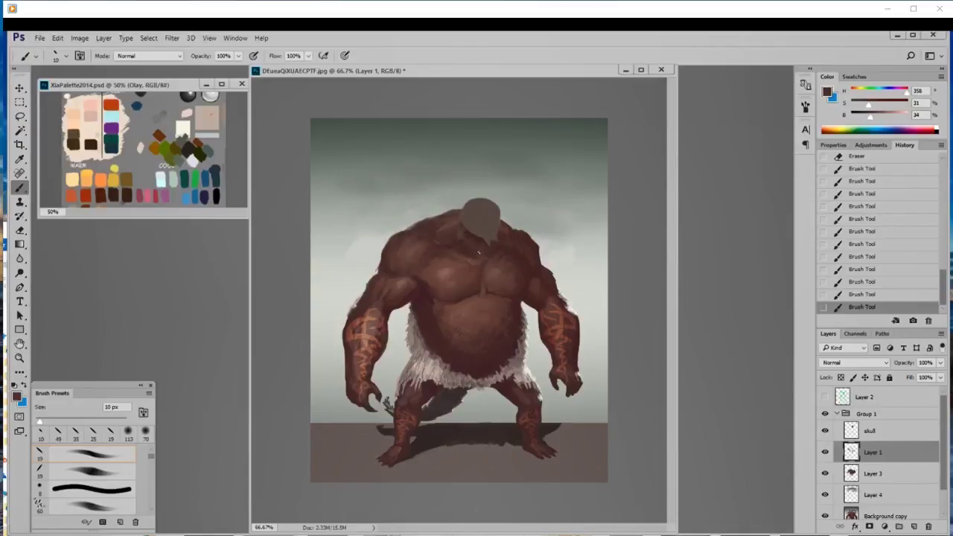
- Refine the neck and collar area below the head with sampled browns and the second 19 px brush, undoing the stray stroke
right_click(503, 254)
click(591, 355)
click(735, 235)
key(ctrl+z)
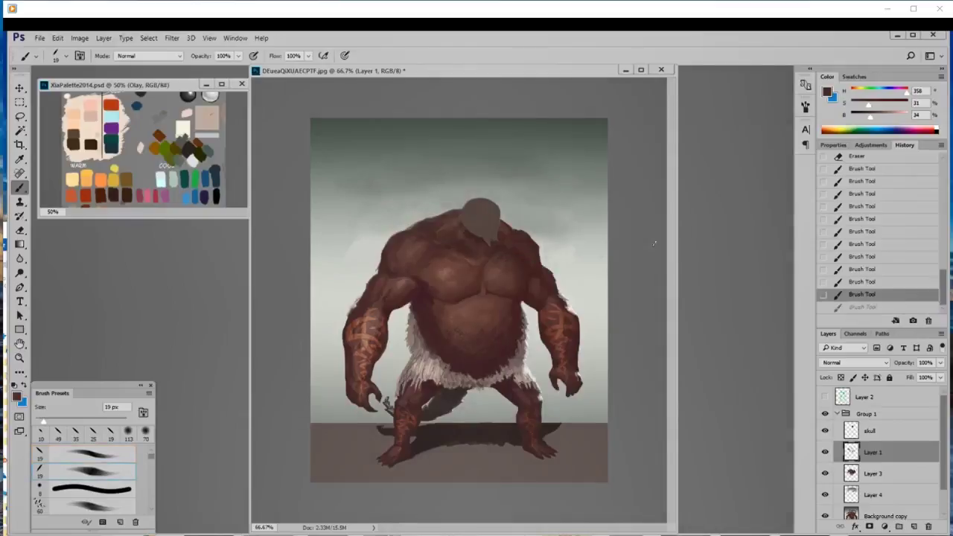
alt+click(471, 231)
drag(461, 224, 465, 227)
alt+click(463, 228)
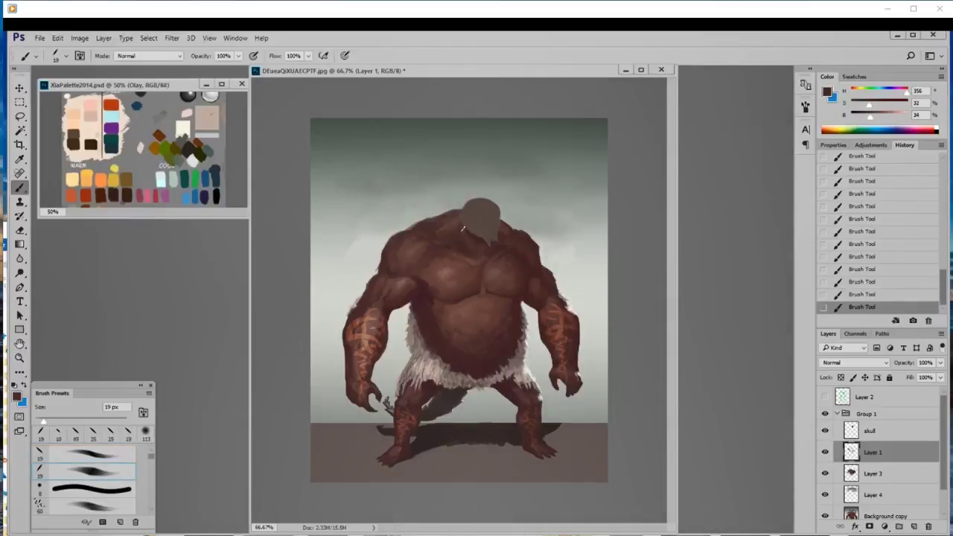
alt+click(472, 237)
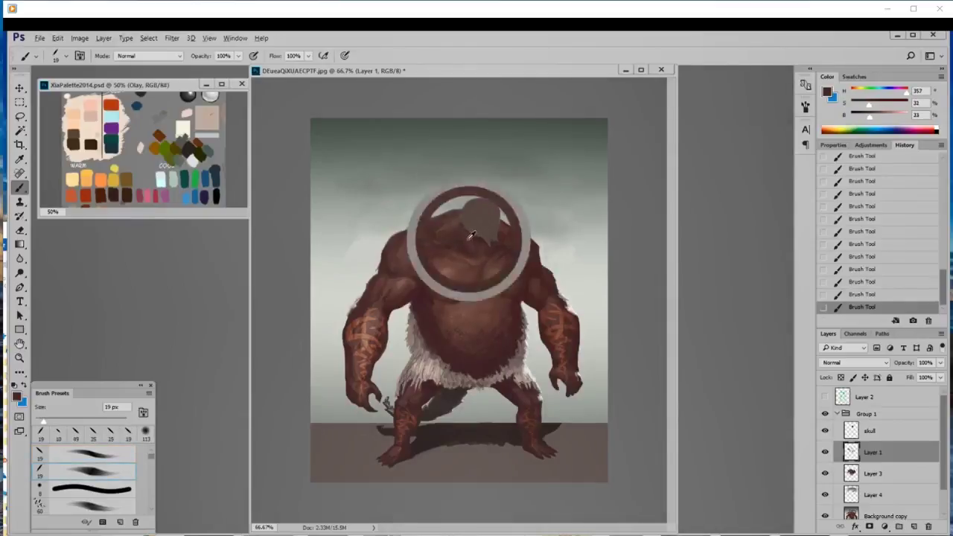
alt+click(473, 237)
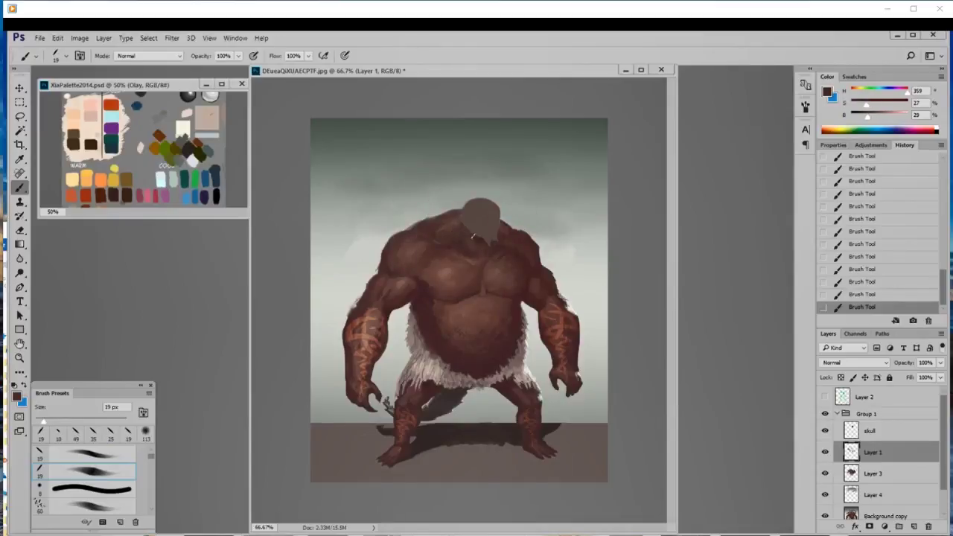
alt+click(476, 256)
alt+click(467, 236)
alt+click(435, 225)
alt+click(477, 238)
alt+click(480, 219)
- Detail the neck folds with sampled skin tones on Layer 1, using the textured 100 px brush reduced to 10 px
right_click(476, 237)
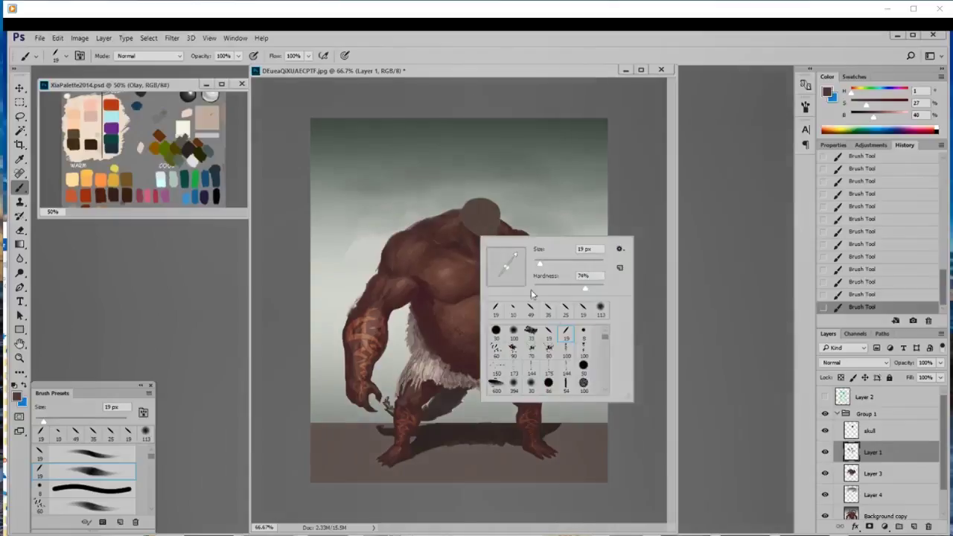
click(583, 385)
click(627, 210)
key(bracketleft)
key(bracketleft)
key(bracketleft)
key(bracketleft)
key(bracketleft)
key(bracketleft)
key(bracketleft)
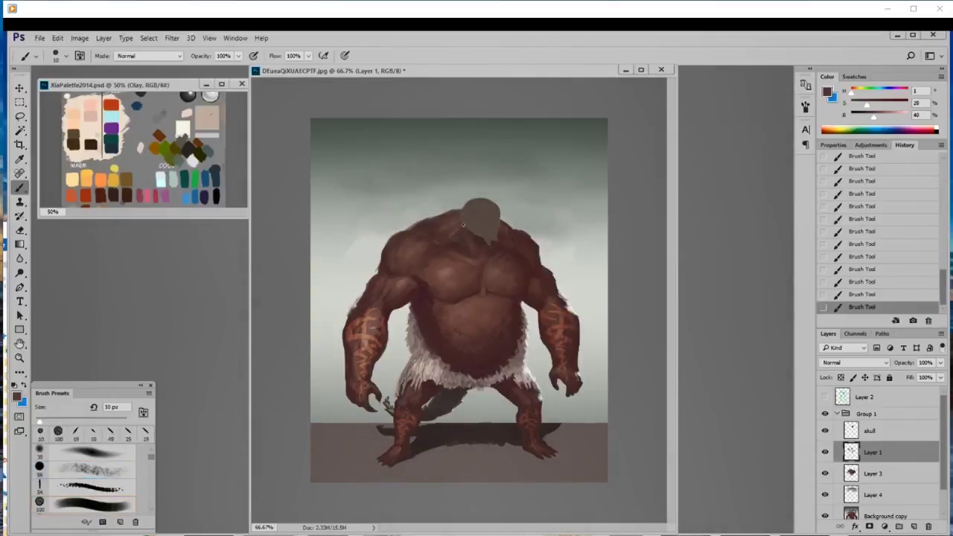
alt+click(454, 237)
alt+click(459, 240)
mouse_move(459, 240)
mouse_down()
mouse_move(463, 247)
mouse_move(460, 240)
mouse_up()
alt+click(461, 231)
alt+click(471, 255)
- Lower the brush opacity to 41% and shade the base of the neck at 25 px
click(238, 57)
drag(234, 72, 213, 73)
key(bracketright)
key(bracketright)
key(bracketright)
drag(460, 245, 464, 249)
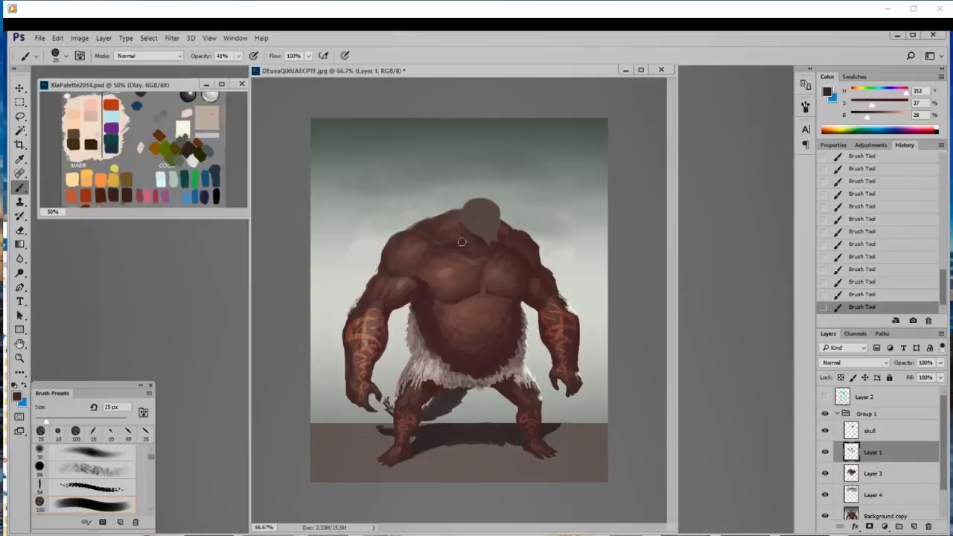
- Blend the neck, shoulder and upper chest on Layer 1 with sampled skin tones, reducing the brush to 10 px
key(bracketleft)
alt+click(456, 234)
key(bracketleft)
alt+click(473, 249)
drag(465, 233, 457, 242)
alt+click(457, 242)
alt+click(439, 236)
alt+click(455, 224)
alt+click(438, 229)
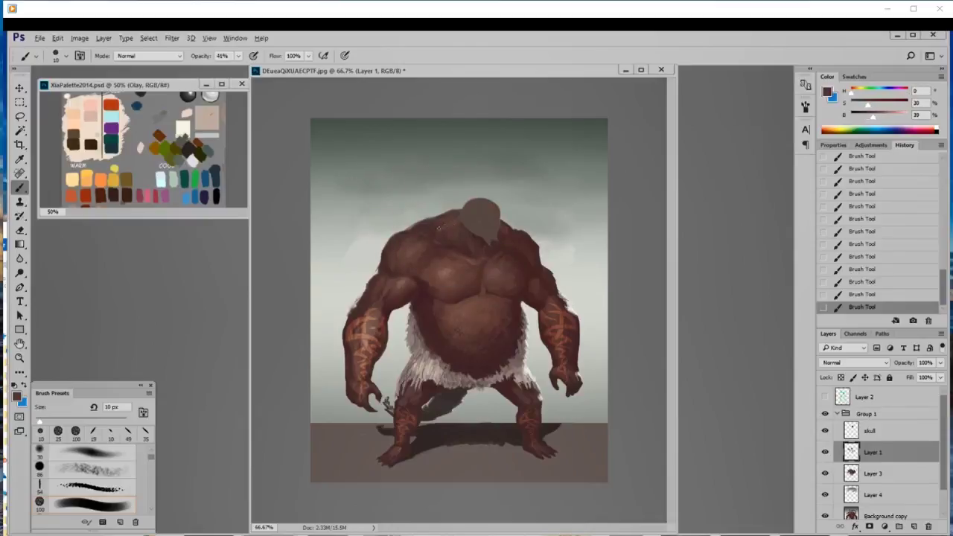
alt+click(478, 259)
alt+click(472, 251)
alt+click(485, 242)
alt+click(480, 258)
- Compare the paintover with the original by toggling the visibility of Group 1 and the Layer 2 sketch
click(826, 397)
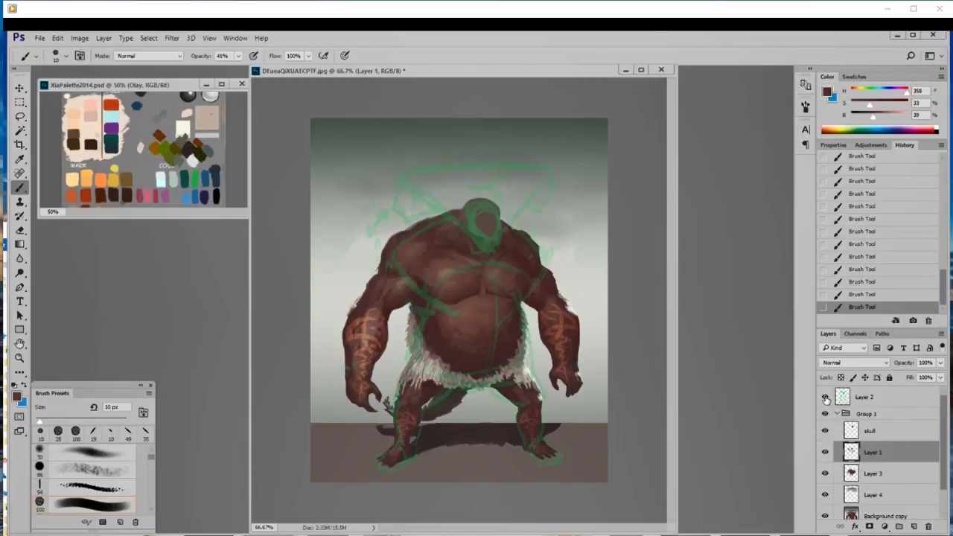
click(826, 414)
click(825, 415)
click(826, 415)
click(825, 415)
click(825, 415)
click(825, 415)
click(825, 398)
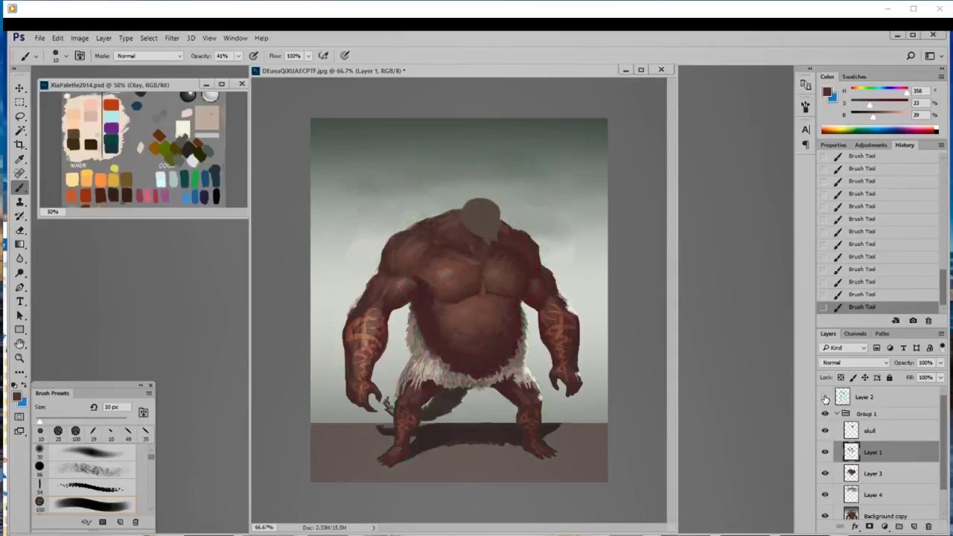
- Choose the hard round 30 px brush and add a new layer above the skull layer
click(873, 432)
right_click(525, 227)
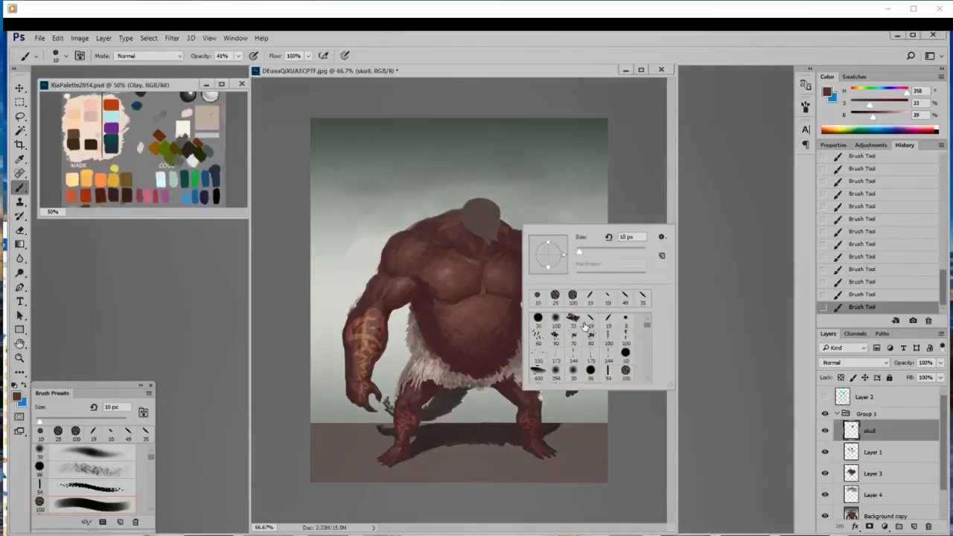
click(537, 318)
click(900, 527)
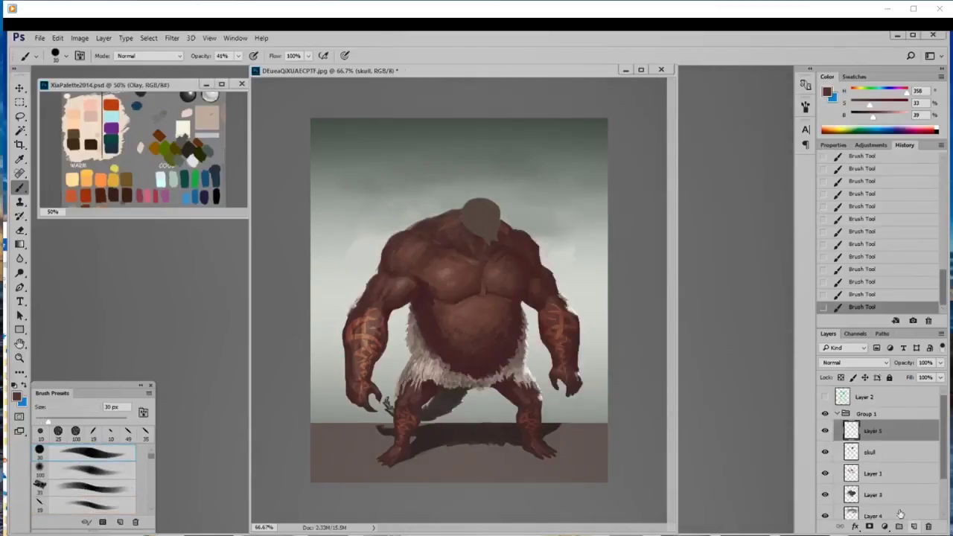
- Shade the lower left edge and jaw of the head on the skull layer with sampled dark brown, using a 9 px brush
alt+click(474, 218)
click(885, 455)
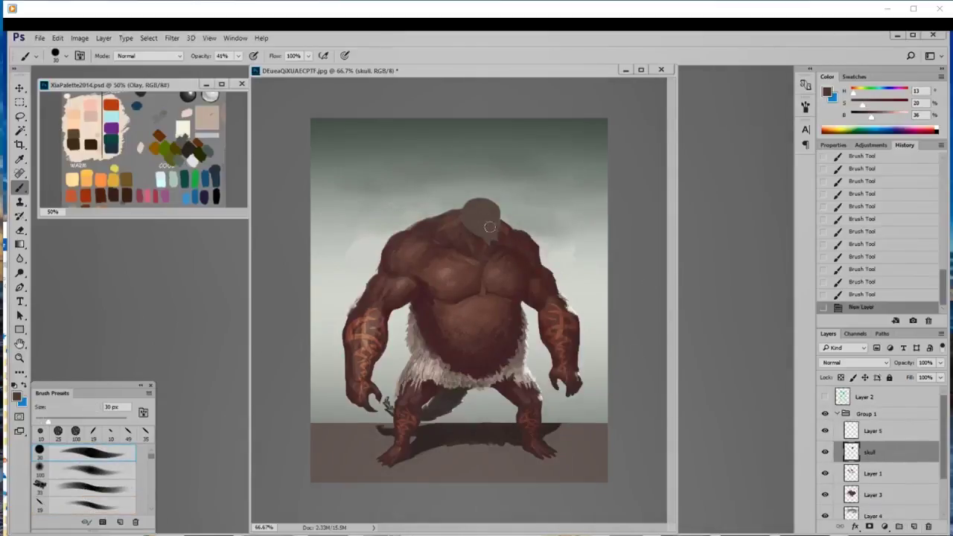
key(bracketleft)
key(bracketleft)
key(bracketleft)
key(bracketleft)
key(bracketleft)
mouse_move(465, 220)
mouse_down()
mouse_move(489, 228)
mouse_move(465, 227)
mouse_up()
drag(466, 225, 483, 238)
drag(478, 234, 485, 239)
drag(480, 235, 486, 240)
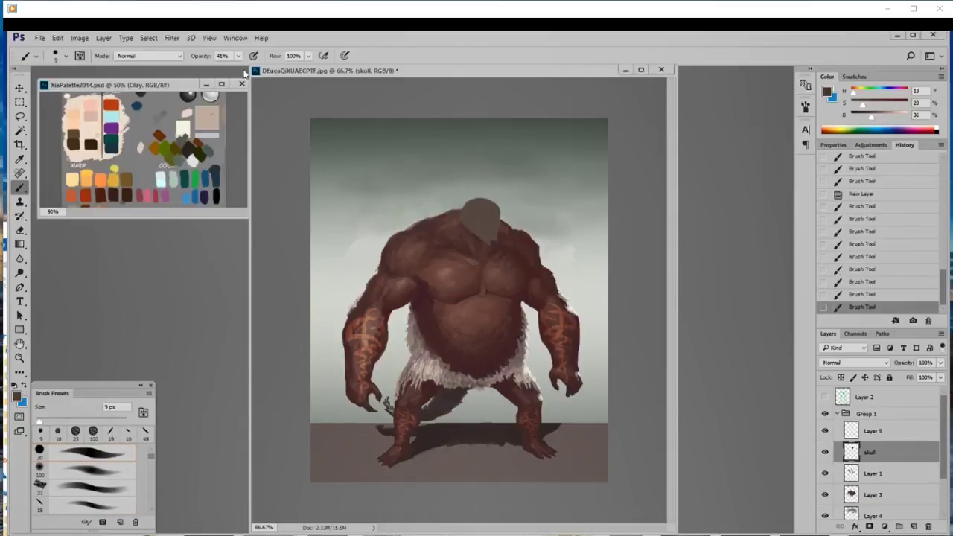
- Refine the pointed jaw of the head on the skull layer with 100% brush opacity, touching up its edge with the eraser
drag(239, 56, 246, 71)
click(483, 239)
drag(484, 239, 487, 242)
mouse_move(487, 238)
mouse_down()
mouse_move(500, 248)
mouse_move(485, 241)
mouse_up()
key(e)
key(b)
drag(485, 240, 494, 239)
- Select Layer 5 and compare the paintover with the original by toggling the visibility of the Layer 2 sketch and Group 1
click(900, 432)
click(825, 397)
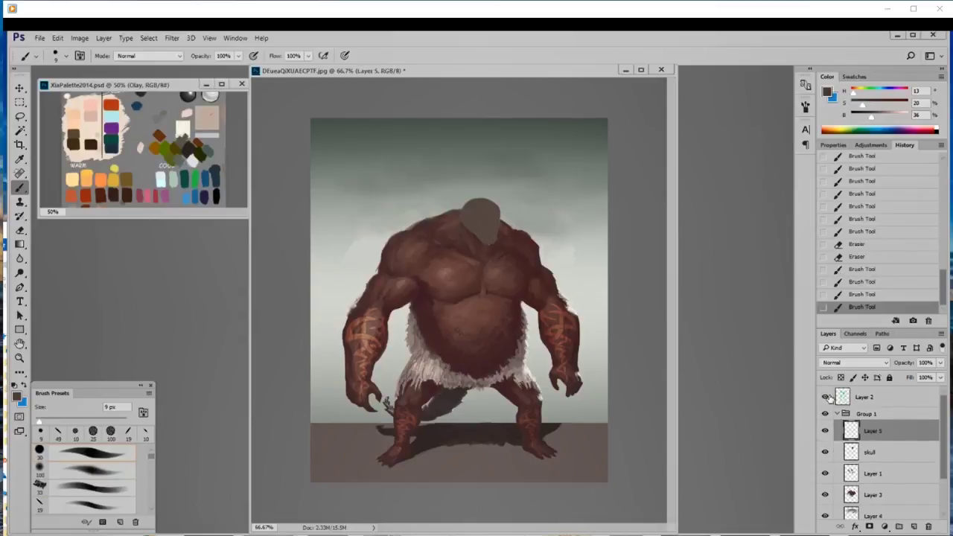
click(826, 398)
click(826, 399)
click(826, 414)
click(826, 414)
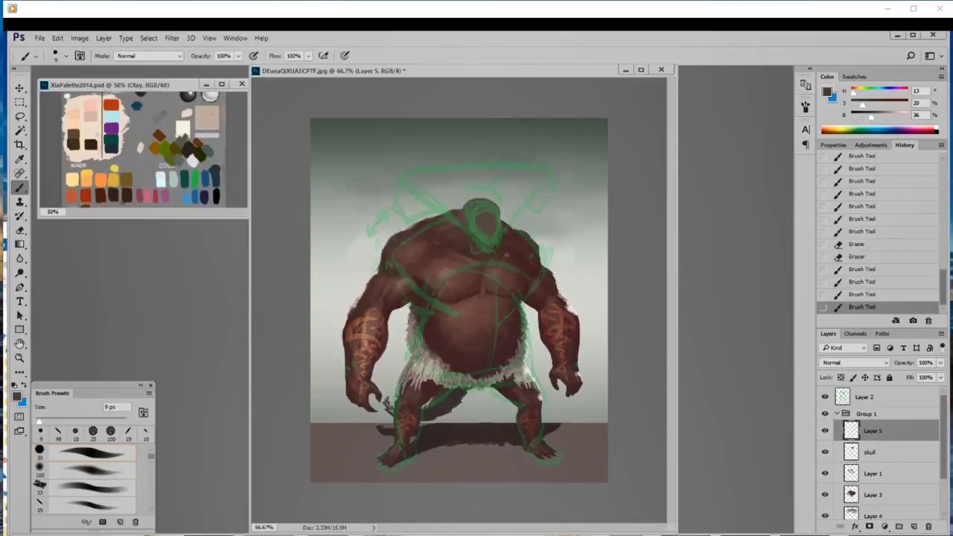
key(bracketright)
key(bracketright)
key(bracketright)
key(bracketright)
key(bracketright)
key(bracketright)
mouse_move(493, 203)
mouse_down()
mouse_move(519, 176)
mouse_move(496, 201)
mouse_move(521, 175)
mouse_move(542, 171)
mouse_move(523, 180)
mouse_move(553, 177)
mouse_move(542, 172)
mouse_move(555, 186)
mouse_move(526, 173)
mouse_move(553, 176)
mouse_move(524, 201)
mouse_up()
key(bracketleft)
key(bracketleft)
key(bracketleft)
drag(531, 203, 521, 197)
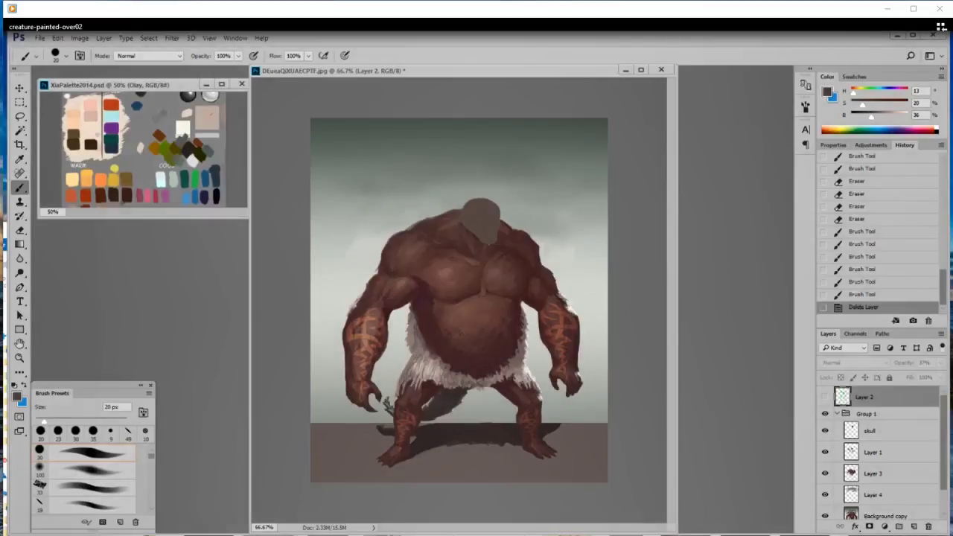
- Add a new layer above Layer 2 and sketch a boxy construction of the head in sampled bright green with a 6 px brush
click(914, 527)
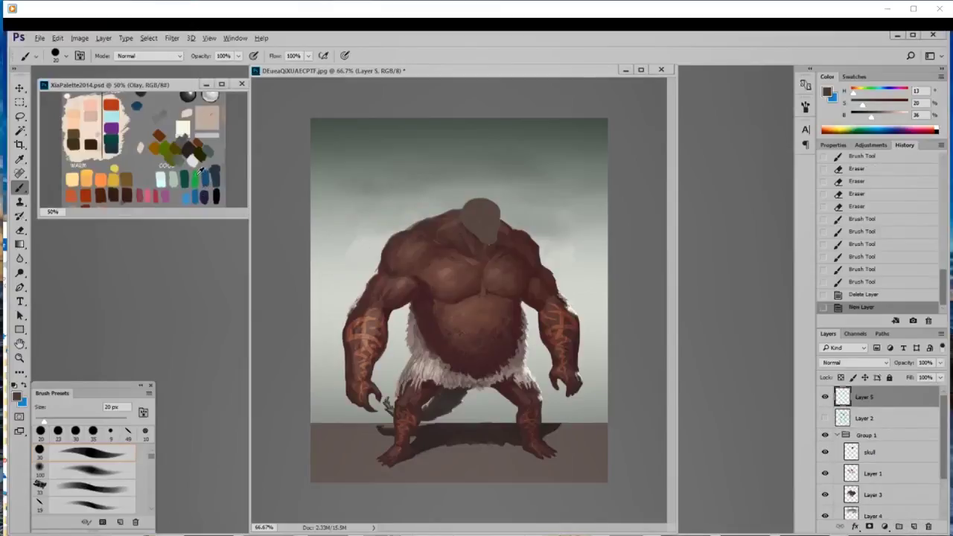
alt+click(197, 174)
click(473, 215)
key(bracketleft)
key(bracketleft)
key(bracketleft)
key(bracketleft)
key(bracketleft)
drag(481, 197, 491, 242)
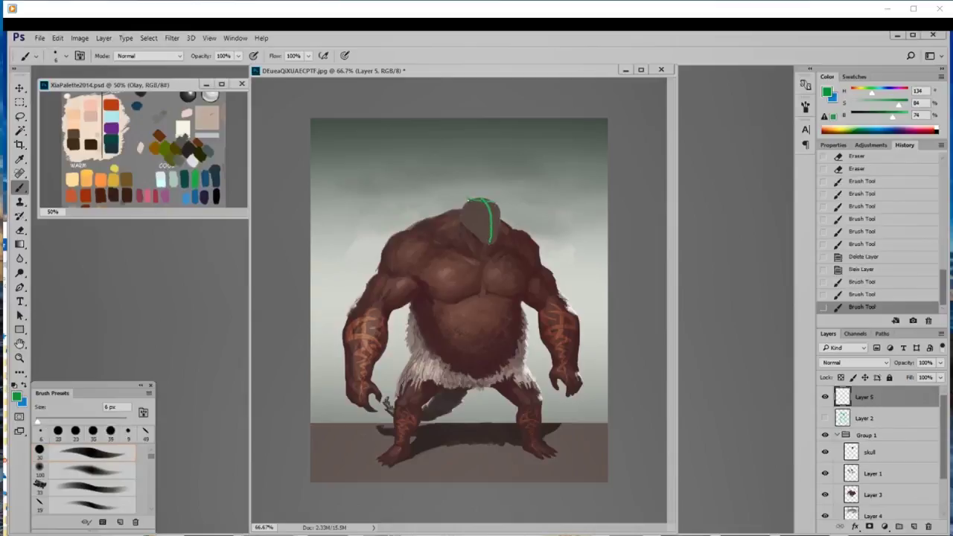
mouse_move(468, 199)
mouse_down()
mouse_move(498, 201)
mouse_move(471, 216)
mouse_move(502, 216)
mouse_up()
drag(502, 217, 499, 244)
mouse_move(470, 201)
mouse_down()
mouse_move(481, 245)
mouse_move(498, 243)
mouse_up()
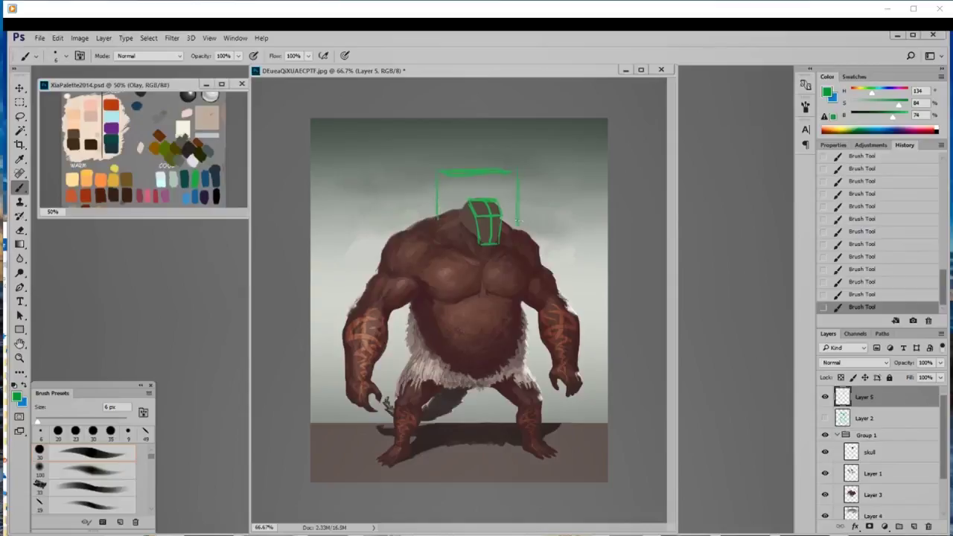
- Rough in green perspective guide lines around the head and upper chest to block out a large box
drag(433, 226, 474, 260)
drag(471, 213, 471, 259)
drag(562, 183, 477, 193)
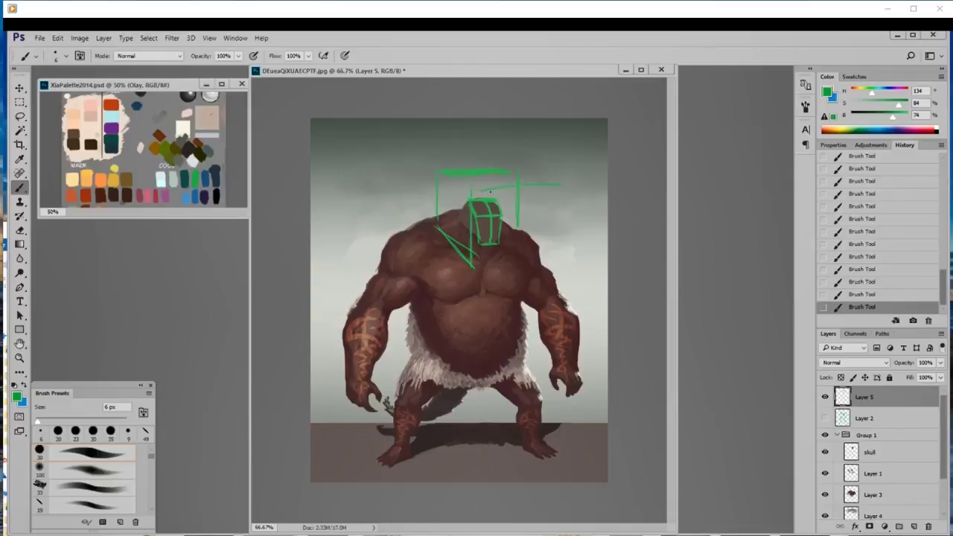
drag(552, 191, 550, 268)
drag(549, 201, 546, 258)
drag(468, 192, 468, 257)
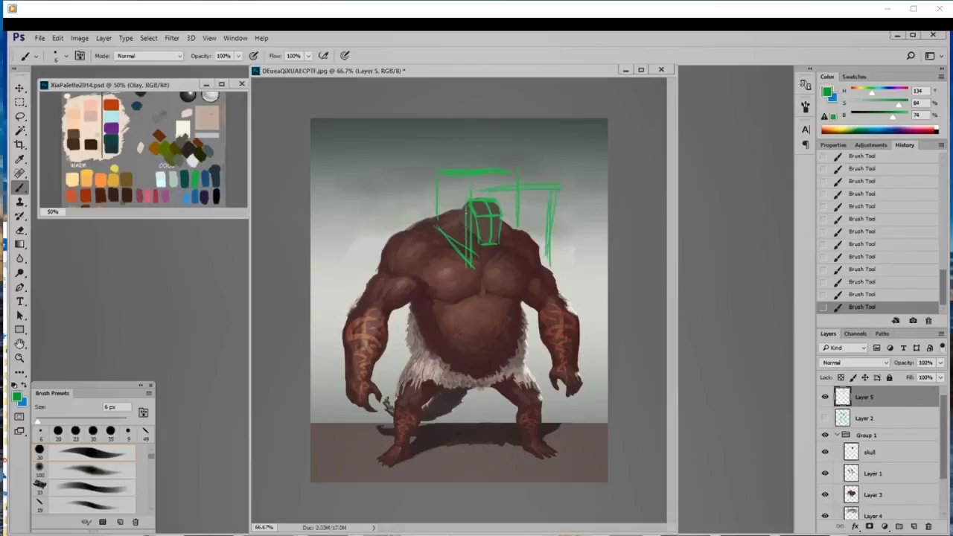
mouse_move(467, 211)
mouse_down()
mouse_move(469, 262)
mouse_move(536, 263)
mouse_up()
drag(541, 208, 539, 262)
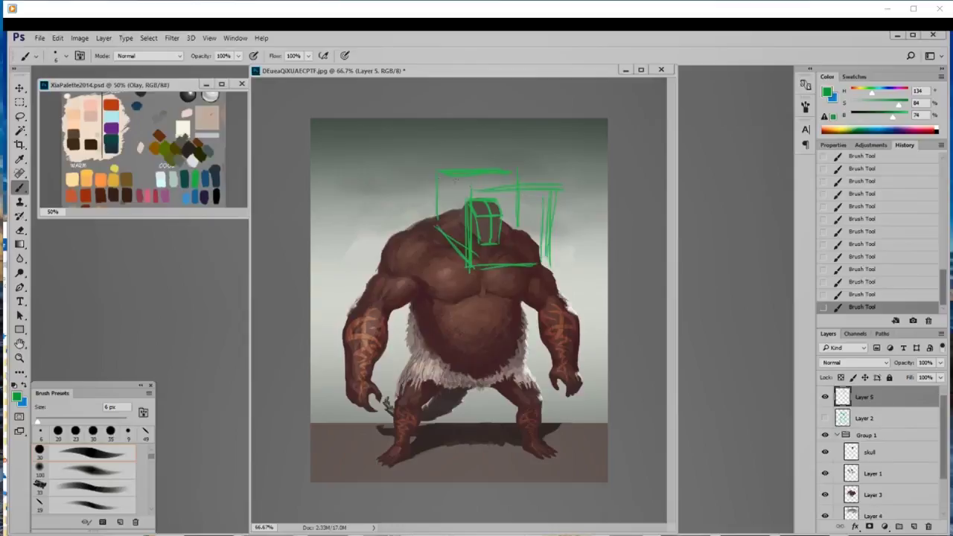
drag(452, 189, 457, 267)
- Erase the stray vertical and diagonal guide lines beside and below the head with a 23 px eraser
key(e)
drag(471, 213, 470, 266)
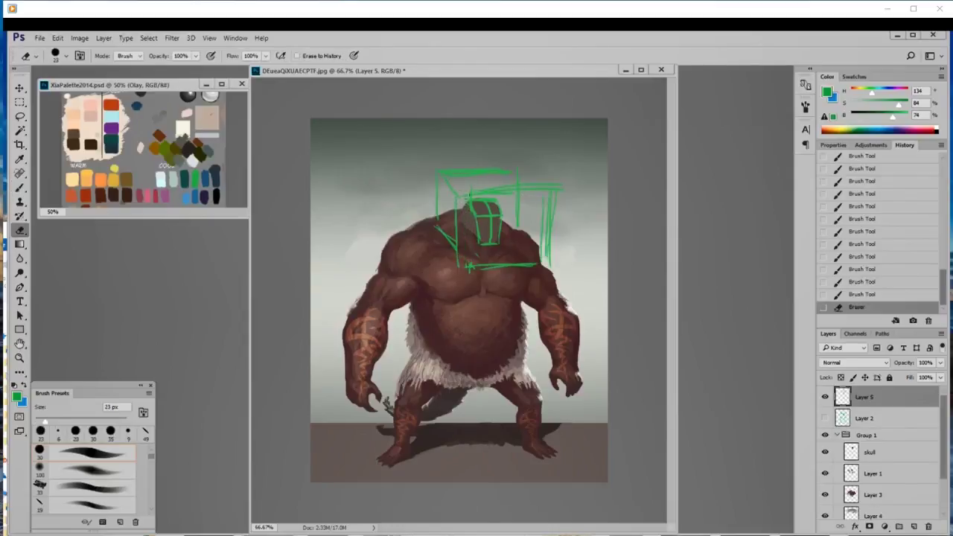
drag(470, 192, 512, 194)
drag(449, 219, 457, 267)
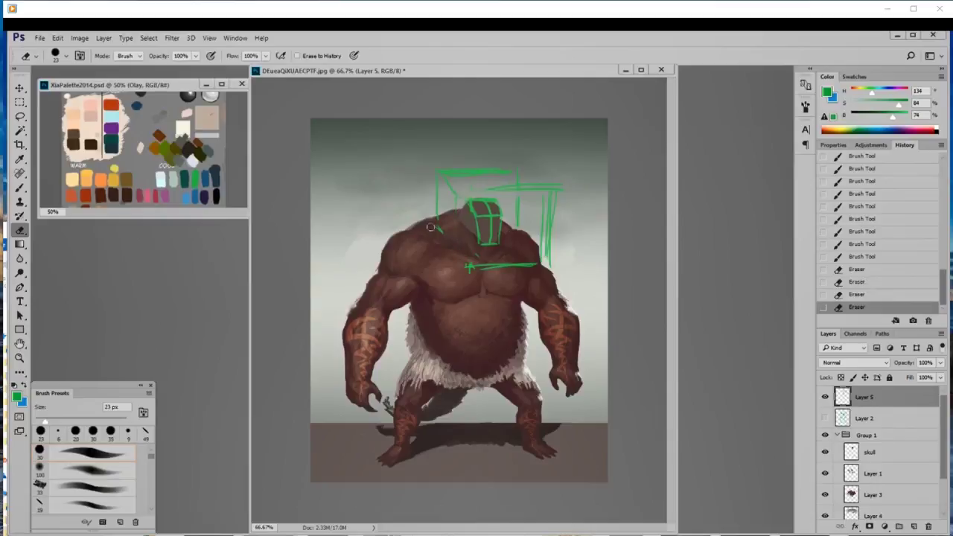
mouse_move(441, 225)
mouse_down()
mouse_move(456, 211)
mouse_move(445, 274)
mouse_move(541, 264)
mouse_up()
- Redraw the box's left side and upper left corner in green, and erase the overshooting lines at its upper right
key(b)
mouse_move(437, 194)
mouse_down()
mouse_move(533, 190)
mouse_move(441, 195)
mouse_move(442, 263)
mouse_up()
key(e)
mouse_move(559, 188)
mouse_down()
mouse_move(555, 246)
mouse_move(557, 208)
mouse_move(519, 173)
mouse_up()
key(b)
mouse_move(438, 174)
mouse_down()
mouse_move(514, 172)
mouse_move(491, 170)
mouse_move(432, 197)
mouse_up()
mouse_move(438, 174)
mouse_down()
mouse_move(432, 205)
mouse_move(477, 193)
mouse_move(432, 268)
mouse_up()
mouse_move(434, 201)
mouse_down()
mouse_move(430, 267)
mouse_move(443, 271)
mouse_up()
- Strengthen the top and bottom edges of the box's front face with green strokes after a small erasure
key(e)
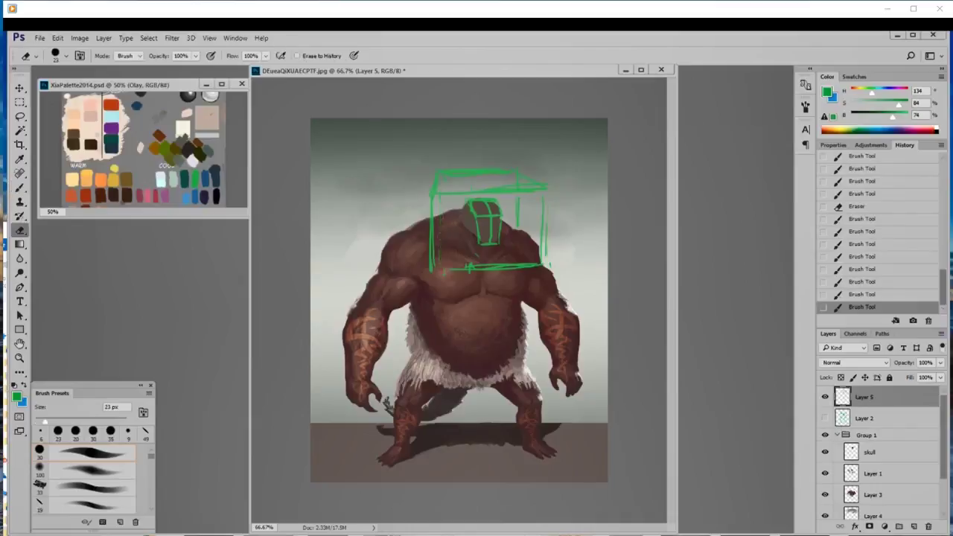
key(b)
drag(470, 194, 545, 193)
drag(432, 269, 477, 273)
drag(451, 272, 539, 264)
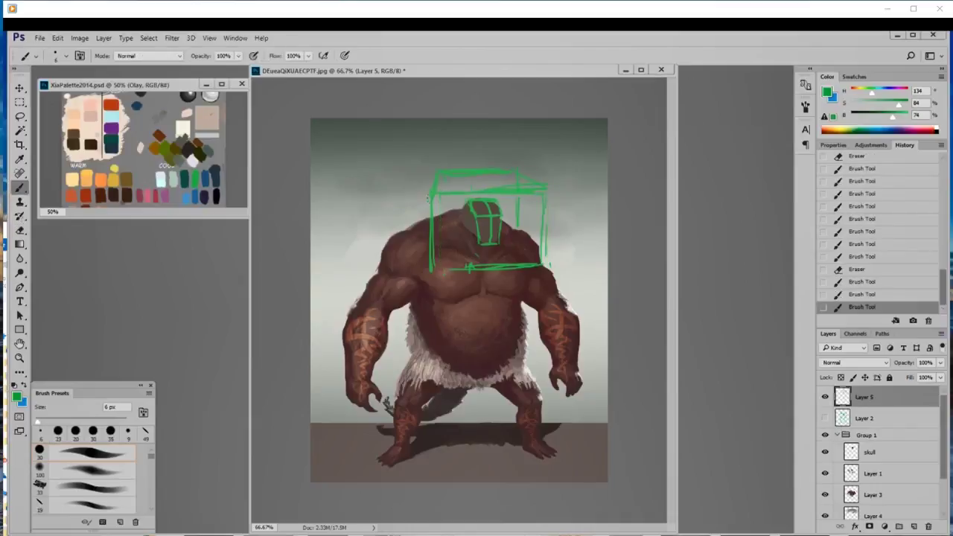
- Reinforce the box's vertical side edges, its upper right edge and its receding upper left corner with more green strokes
drag(431, 199, 434, 273)
drag(425, 201, 430, 263)
drag(546, 194, 540, 262)
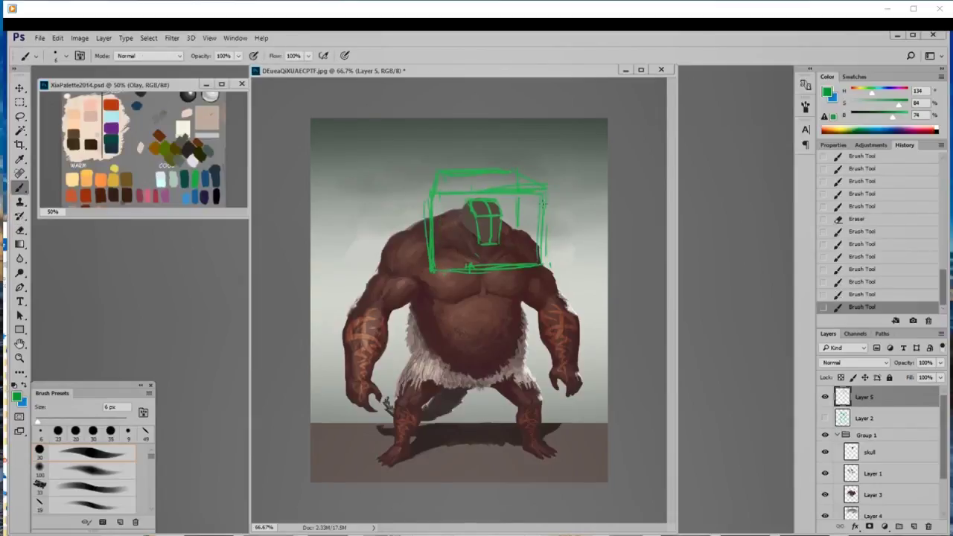
drag(540, 213, 539, 262)
drag(547, 187, 498, 190)
drag(436, 175, 433, 194)
drag(436, 179, 433, 195)
- Erase stray marks from the box sketch and thicken its left side down to the bottom corner
key(e)
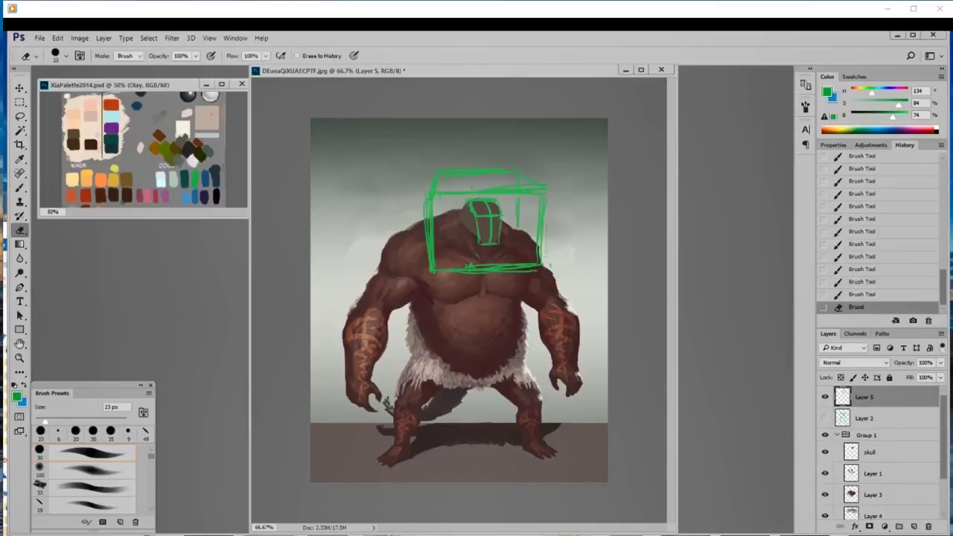
key(b)
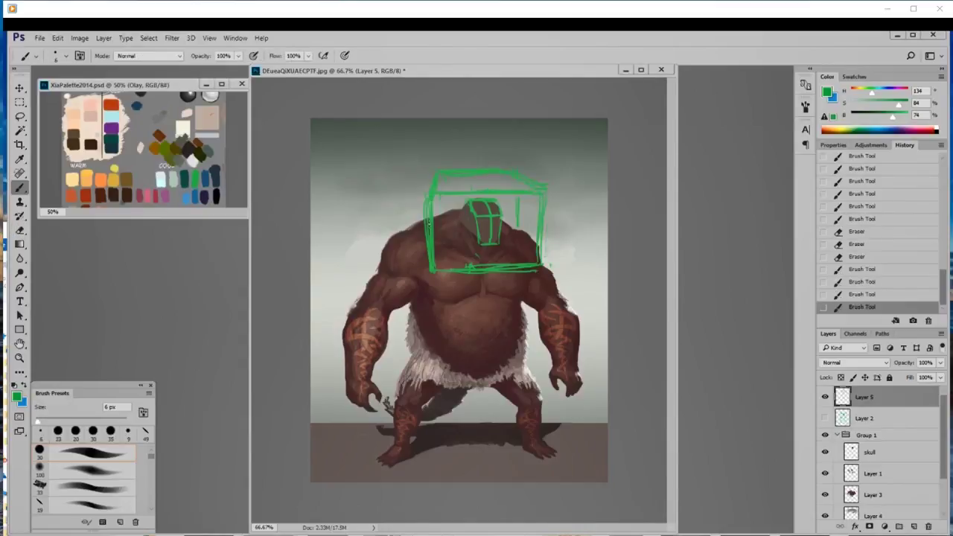
drag(429, 224, 426, 276)
mouse_move(424, 207)
mouse_down()
mouse_move(425, 244)
mouse_move(425, 223)
mouse_up()
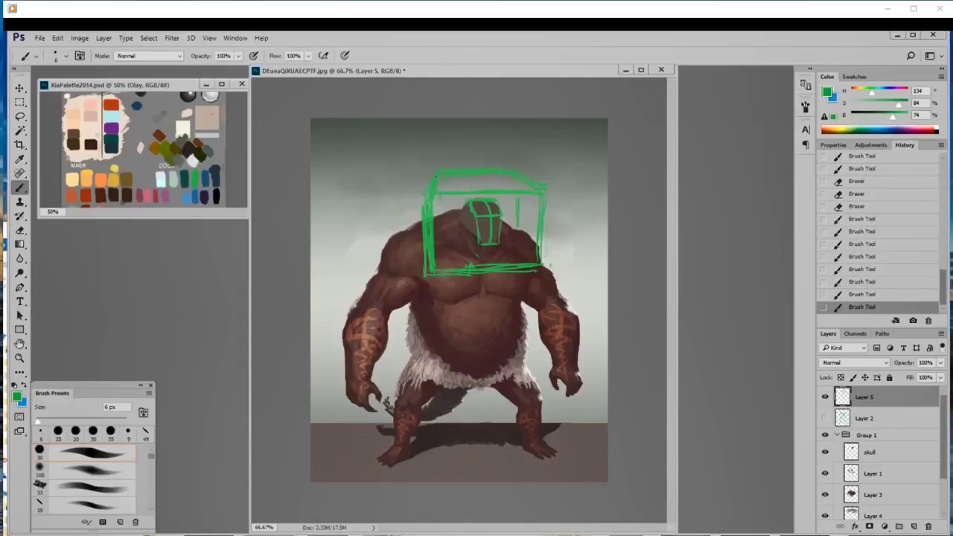
- Reinforce the lower edge of the green perspective box around the head, then revert the last few trial brush strokes
drag(433, 271, 535, 271)
drag(492, 268, 538, 265)
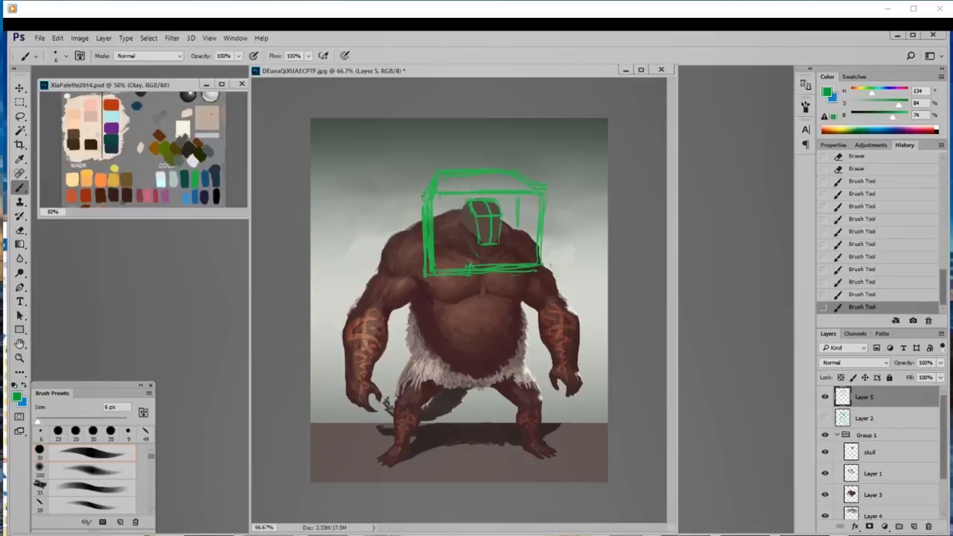
mouse_move(444, 180)
mouse_down()
mouse_move(471, 201)
mouse_move(460, 216)
mouse_up()
click(870, 296)
click(873, 282)
click(873, 257)
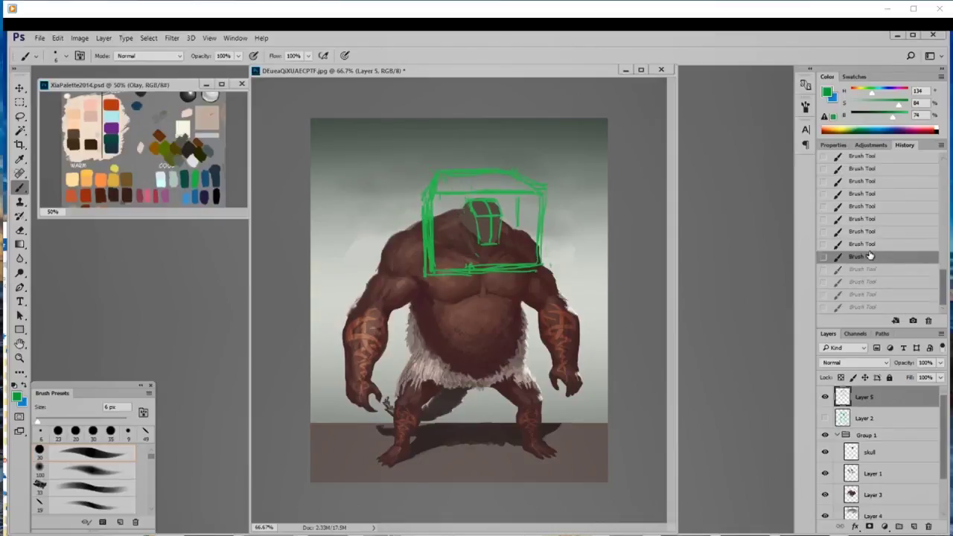
- Sketch green cylindrical horn bases on both sides of the head on a new layer, and hide the perspective box layer
click(914, 526)
mouse_move(469, 200)
mouse_down()
mouse_move(460, 217)
mouse_move(498, 208)
mouse_move(498, 217)
mouse_move(457, 216)
mouse_move(438, 177)
mouse_move(445, 205)
mouse_up()
mouse_move(459, 198)
mouse_down()
mouse_move(456, 213)
mouse_move(498, 214)
mouse_up()
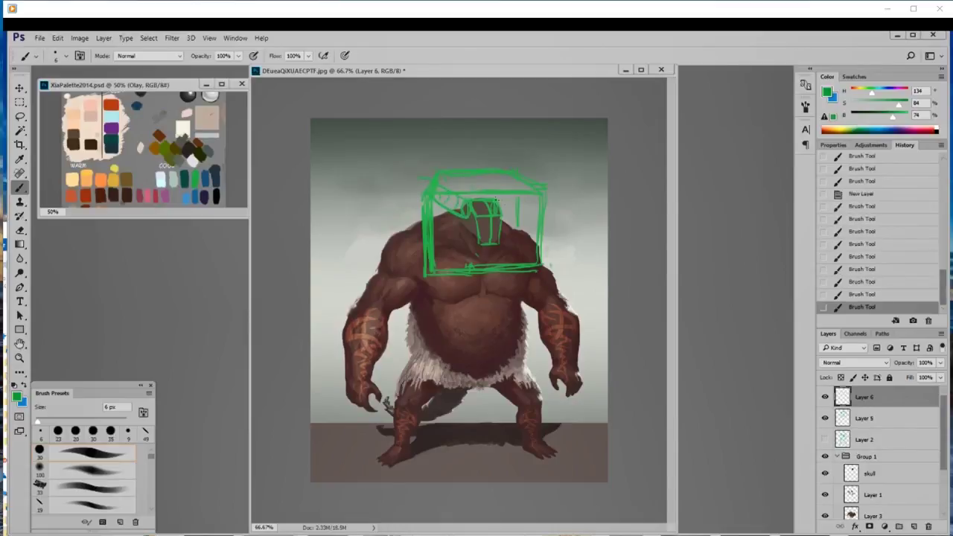
click(825, 418)
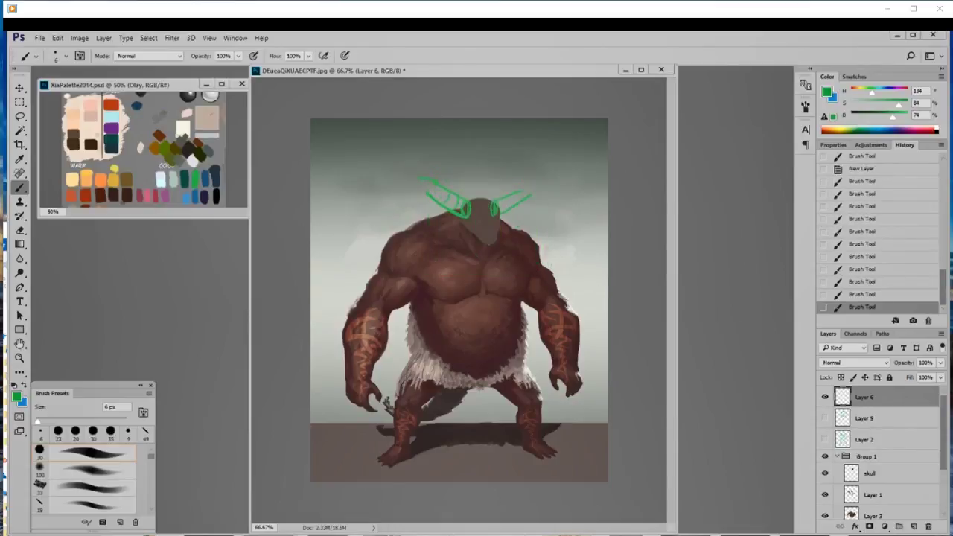
- Redraw the right horn base at a steeper angle, checking it against the finished painting and erasing the old lines
mouse_move(495, 204)
mouse_down()
mouse_move(499, 217)
mouse_move(523, 183)
mouse_up()
click(825, 456)
click(825, 457)
key(e)
mouse_move(530, 194)
mouse_down()
mouse_move(508, 210)
mouse_move(520, 191)
mouse_move(501, 215)
mouse_up()
key(b)
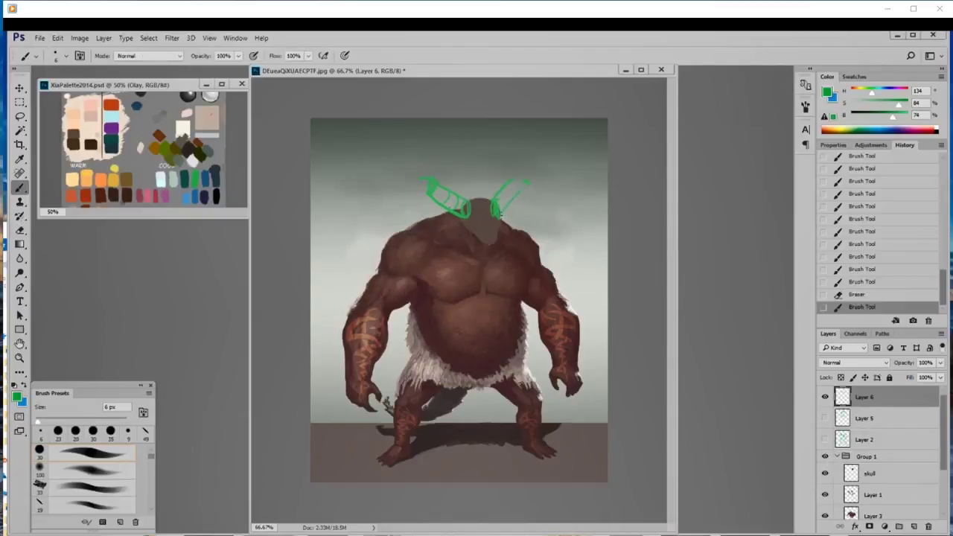
- Erase part of the left horn base and redraw its outline with curved cross-contours
key(e)
mouse_move(447, 205)
mouse_down()
mouse_move(451, 212)
mouse_move(439, 193)
mouse_move(468, 199)
mouse_up()
key(b)
mouse_move(447, 179)
mouse_down()
mouse_move(466, 197)
mouse_move(459, 216)
mouse_move(470, 199)
mouse_up()
mouse_move(439, 177)
mouse_down()
mouse_move(463, 195)
mouse_move(514, 177)
mouse_move(453, 203)
mouse_up()
mouse_move(453, 190)
mouse_down()
mouse_move(441, 192)
mouse_move(495, 212)
mouse_up()
- Rework the right horn base's outline and cross-contours, erasing stray lines where it meets the head
key(e)
drag(494, 206, 497, 217)
key(b)
mouse_move(494, 203)
mouse_down()
mouse_move(499, 215)
mouse_move(513, 186)
mouse_move(520, 190)
mouse_up()
mouse_move(503, 208)
mouse_down()
mouse_move(524, 183)
mouse_move(511, 180)
mouse_move(523, 187)
mouse_up()
mouse_move(514, 182)
mouse_down()
mouse_move(529, 192)
mouse_move(471, 216)
mouse_move(499, 216)
mouse_up()
key(e)
mouse_move(493, 202)
mouse_down()
mouse_move(499, 218)
mouse_move(486, 227)
mouse_up()
key(b)
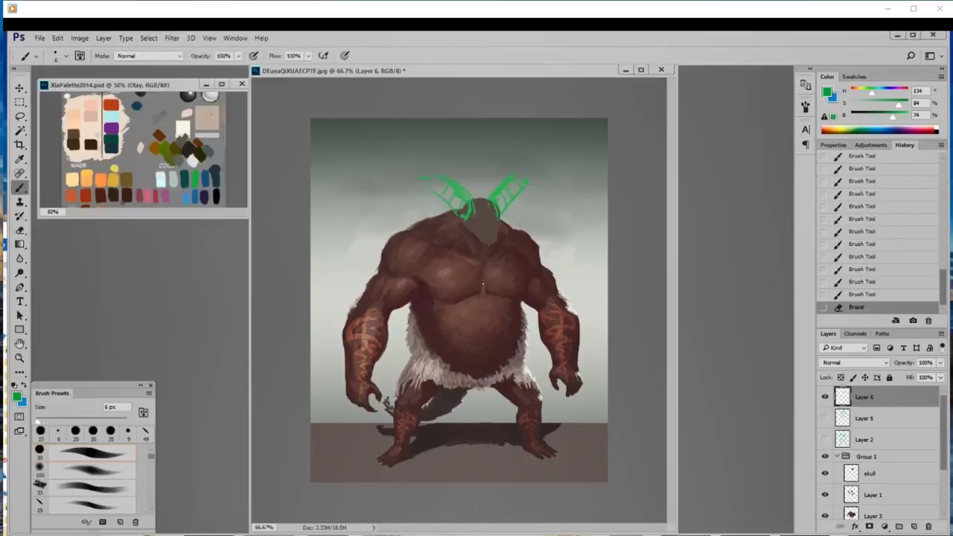
- Compare the horn sketch with the finished painting and strengthen the upper edge of the right horn base
click(825, 457)
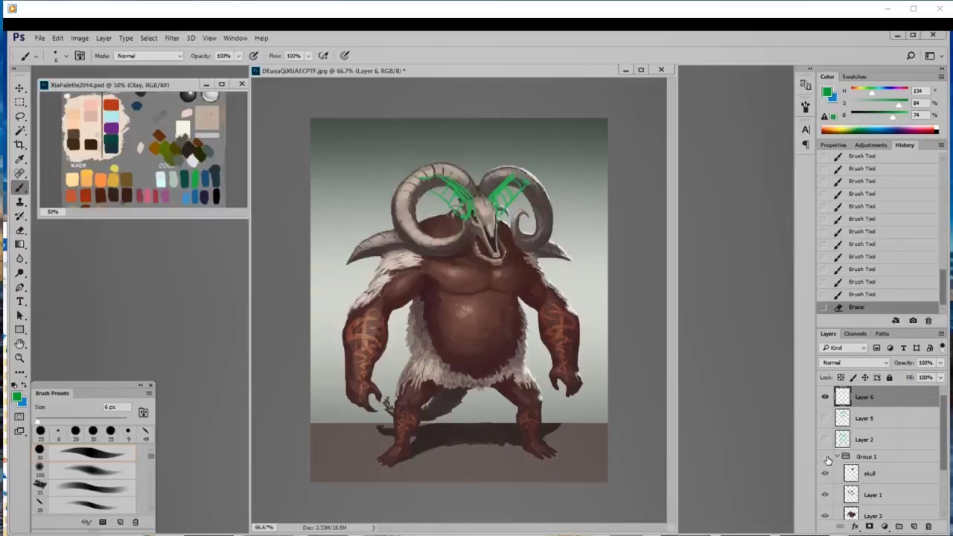
click(825, 456)
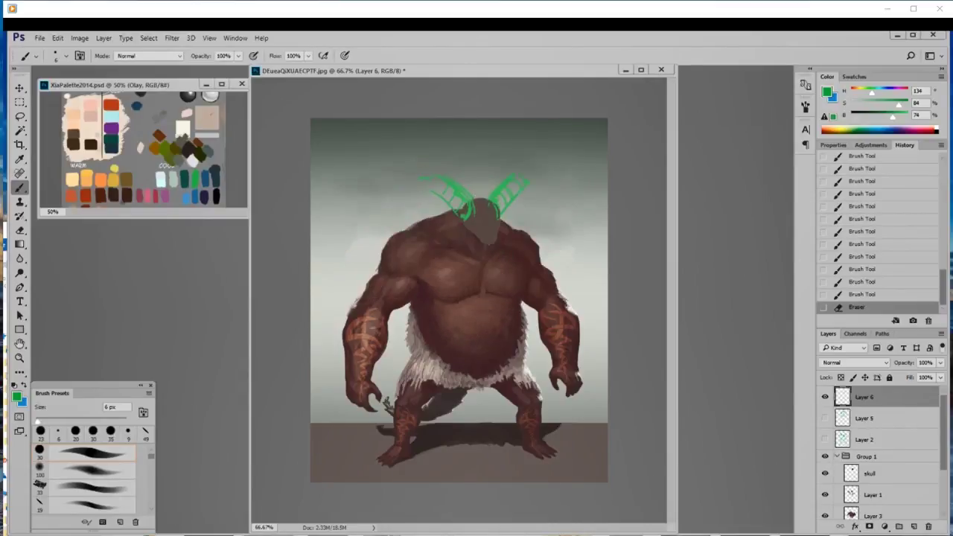
drag(493, 200, 501, 191)
drag(496, 197, 506, 185)
drag(501, 191, 513, 179)
drag(506, 188, 511, 184)
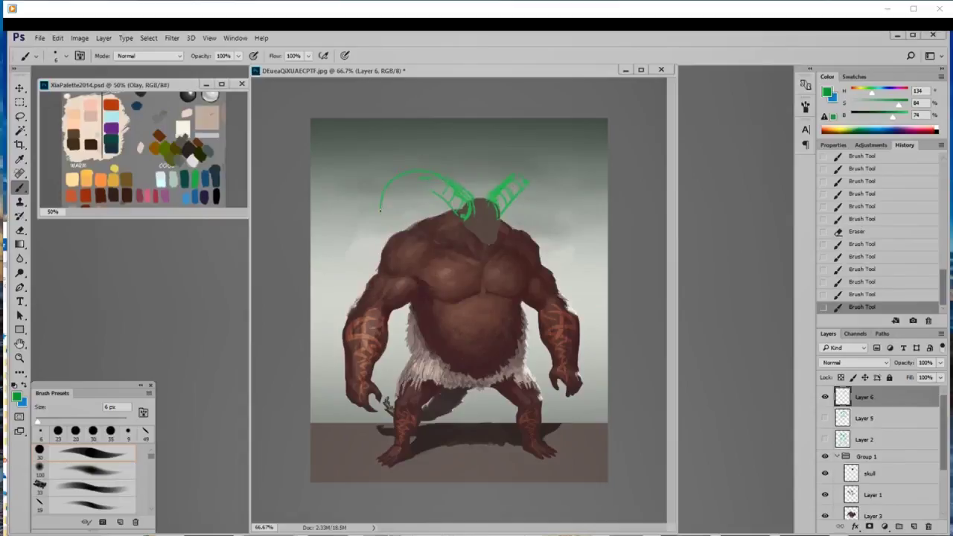
- Extend both horn bases into curled ram horns with contour rings along their length
drag(401, 243, 444, 236)
mouse_move(436, 176)
mouse_down()
mouse_move(395, 192)
mouse_move(443, 178)
mouse_move(455, 193)
mouse_up()
mouse_move(389, 215)
mouse_down()
mouse_move(408, 235)
mouse_move(436, 239)
mouse_move(444, 213)
mouse_move(412, 230)
mouse_move(404, 221)
mouse_up()
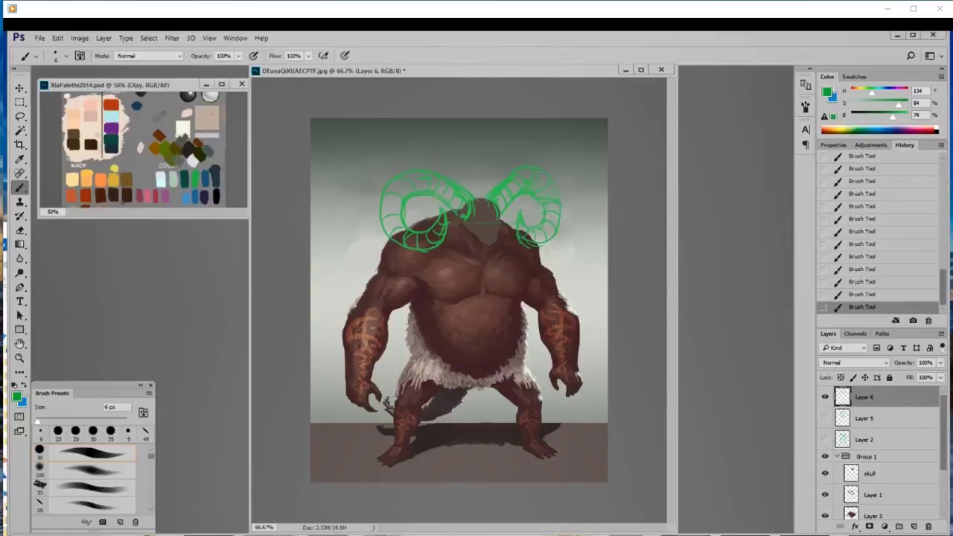
- Clean up the right horn's upper curve and inner edge with the eraser and redraw its contour rings
key(e)
mouse_move(507, 183)
mouse_down()
mouse_move(493, 198)
mouse_move(510, 207)
mouse_up()
key(b)
mouse_move(508, 186)
mouse_down()
mouse_move(515, 200)
mouse_move(554, 180)
mouse_up()
key(e)
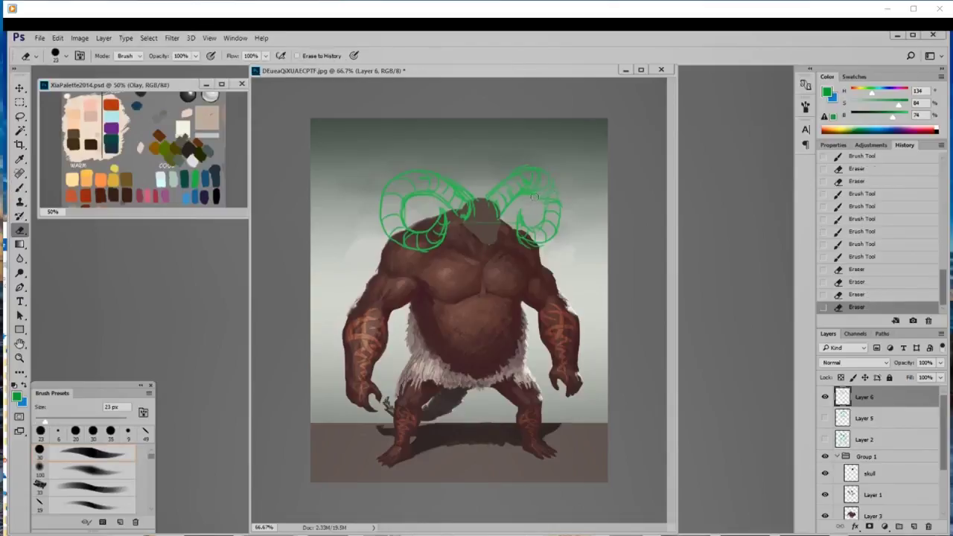
key(b)
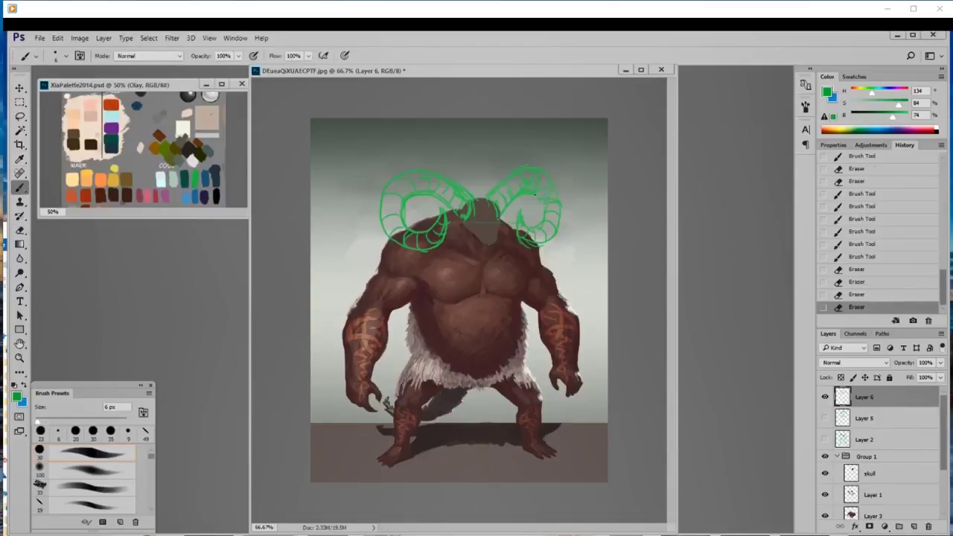
drag(535, 195, 557, 200)
mouse_move(542, 238)
mouse_down()
mouse_move(549, 244)
mouse_move(525, 241)
mouse_up()
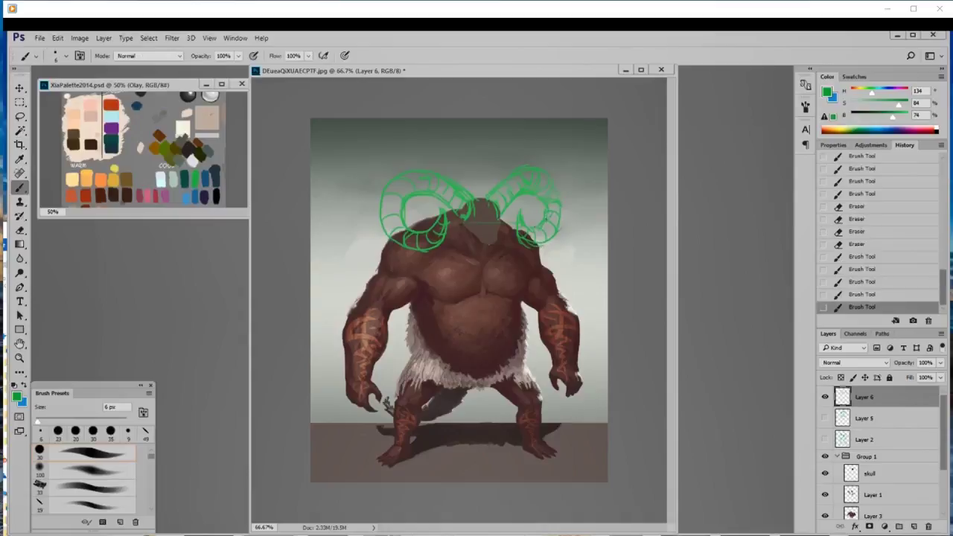
- Redraw the right horn's outer curve farther out and erase the old and stray lines along it
drag(549, 173, 567, 207)
drag(567, 206, 555, 237)
mouse_move(550, 197)
mouse_down()
mouse_move(544, 203)
mouse_move(555, 186)
mouse_up()
key(e)
mouse_move(553, 192)
mouse_down()
mouse_move(561, 180)
mouse_move(566, 195)
mouse_up()
drag(564, 188, 569, 225)
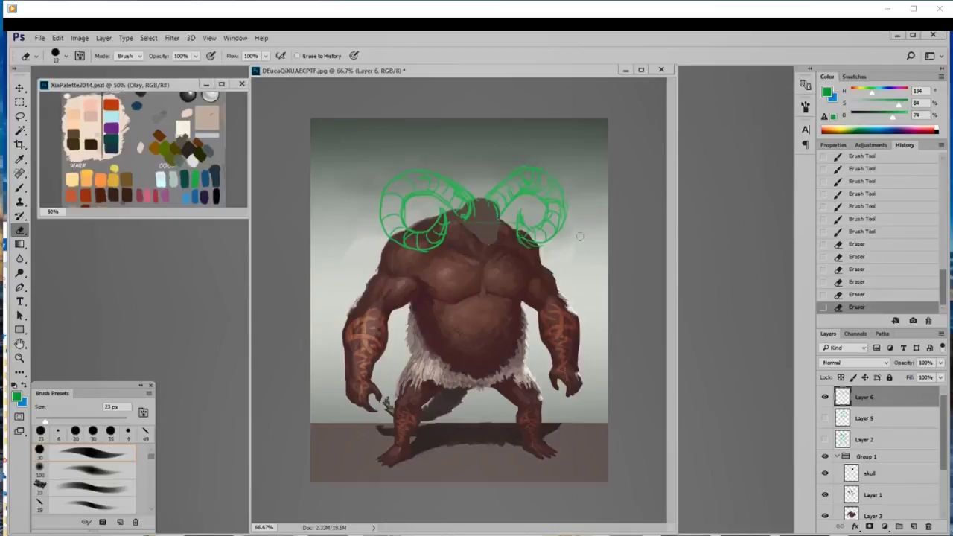
- Lasso the right horn sketch, scale it down slightly with Free Transform, and deselect it
key(l)
mouse_move(491, 181)
mouse_down()
mouse_move(582, 252)
mouse_move(505, 253)
mouse_move(485, 211)
mouse_move(488, 179)
mouse_up()
key(ctrl+t)
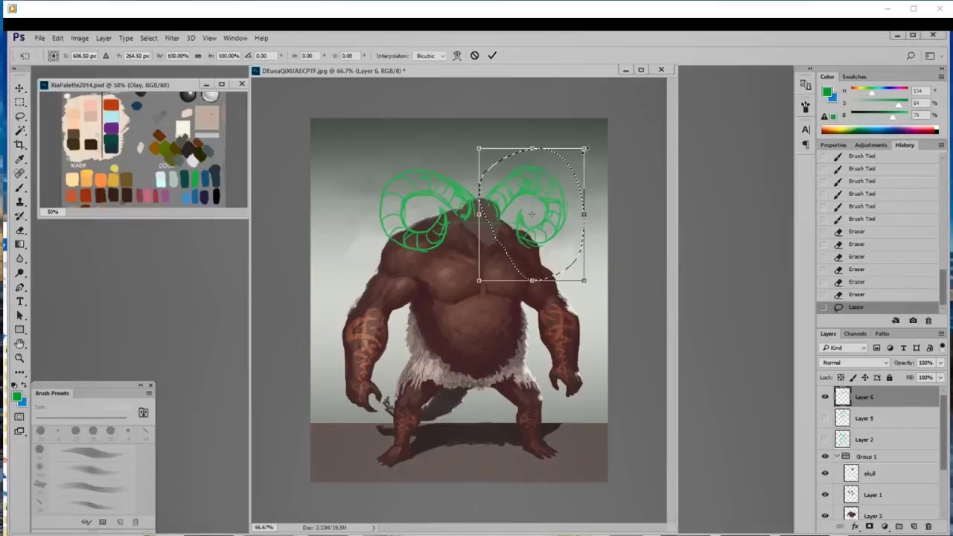
drag(582, 153, 581, 152)
drag(584, 280, 581, 279)
drag(580, 152, 577, 153)
key(Return)
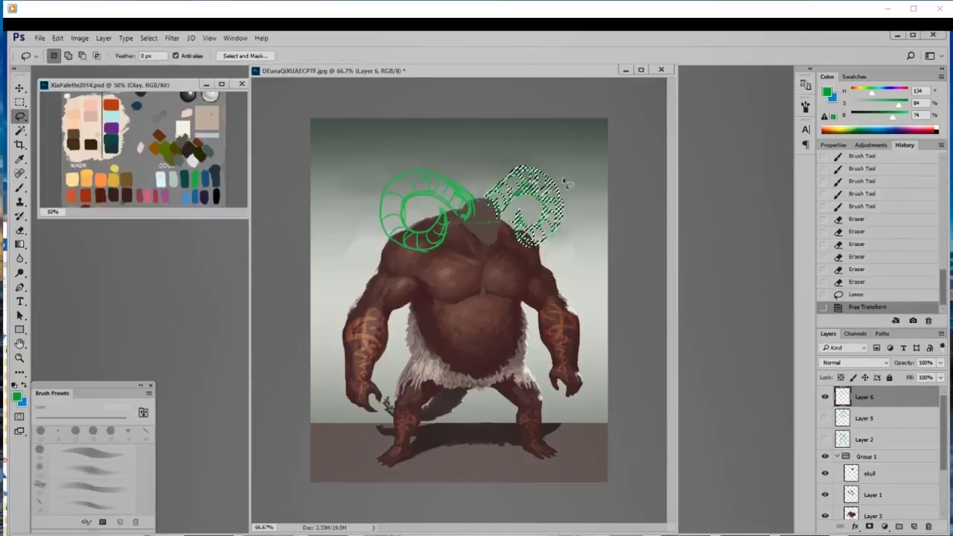
key(ctrl+d)
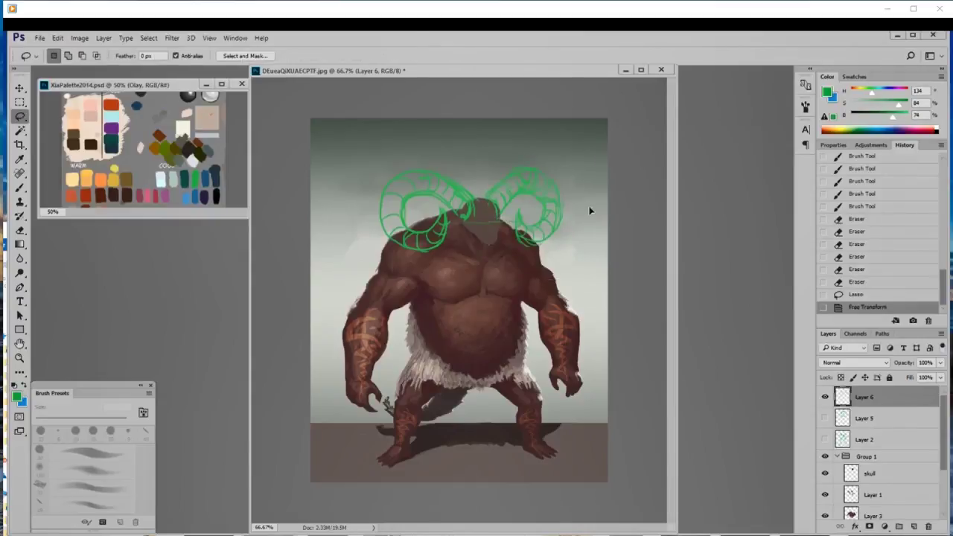
- Compare with the finished painting, add a new layer above the skull layer, and sample the head's grey-brown for the brush
click(826, 456)
click(825, 457)
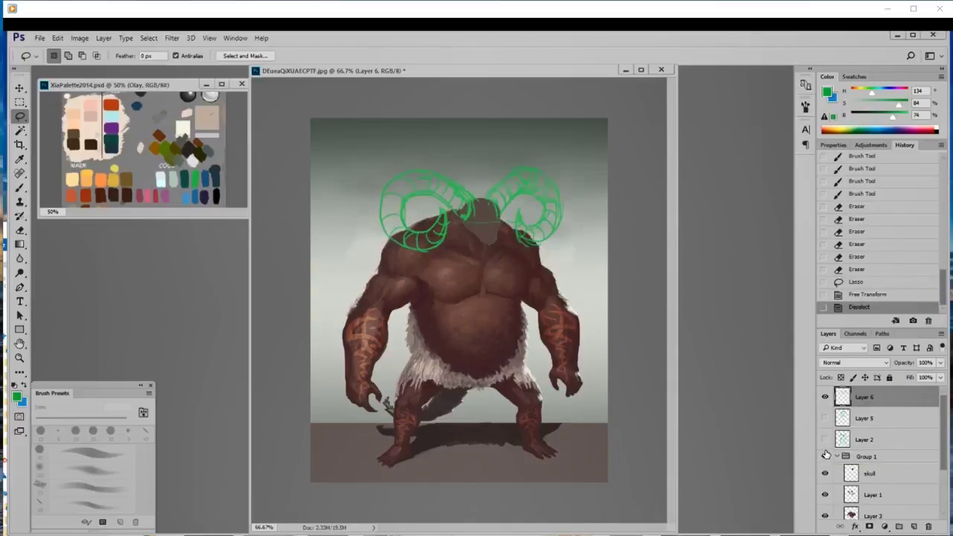
click(870, 474)
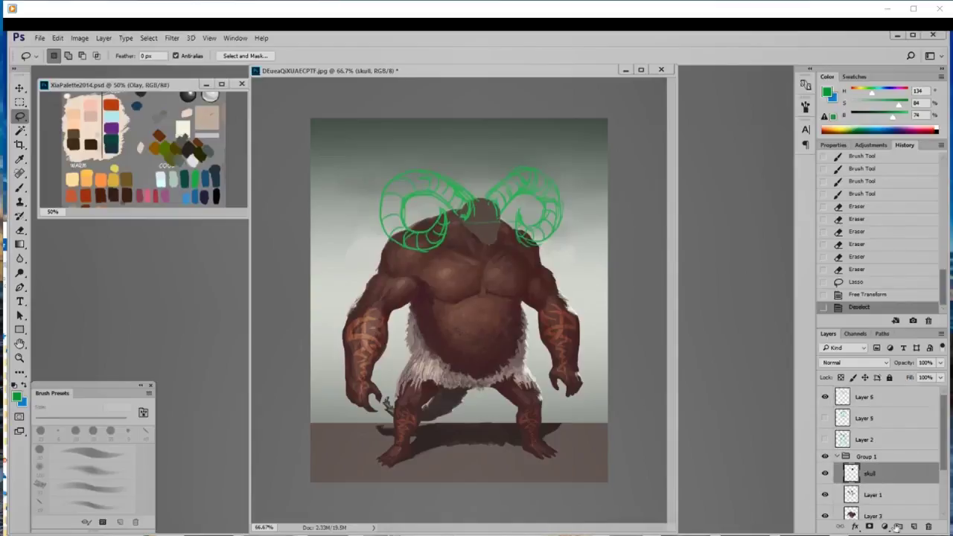
click(914, 527)
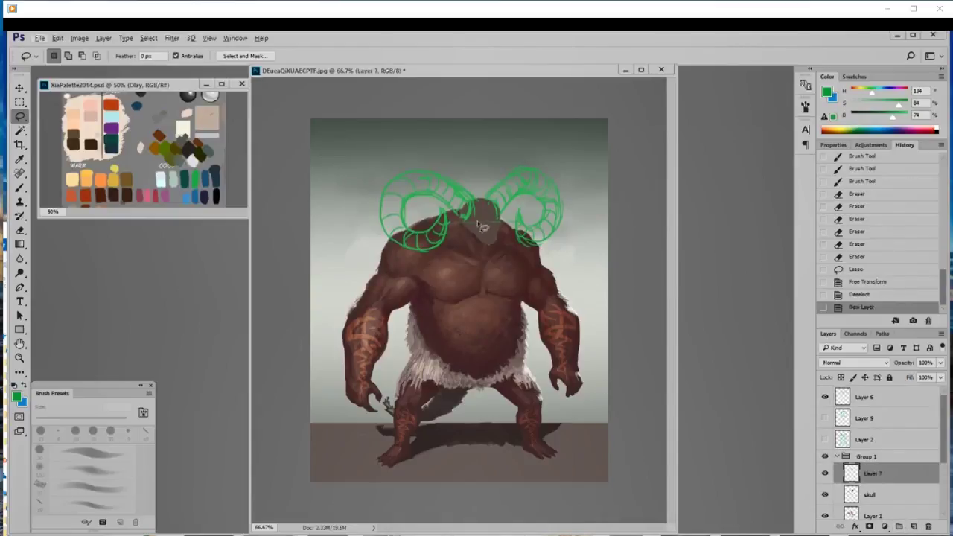
click(19, 187)
alt+click(488, 227)
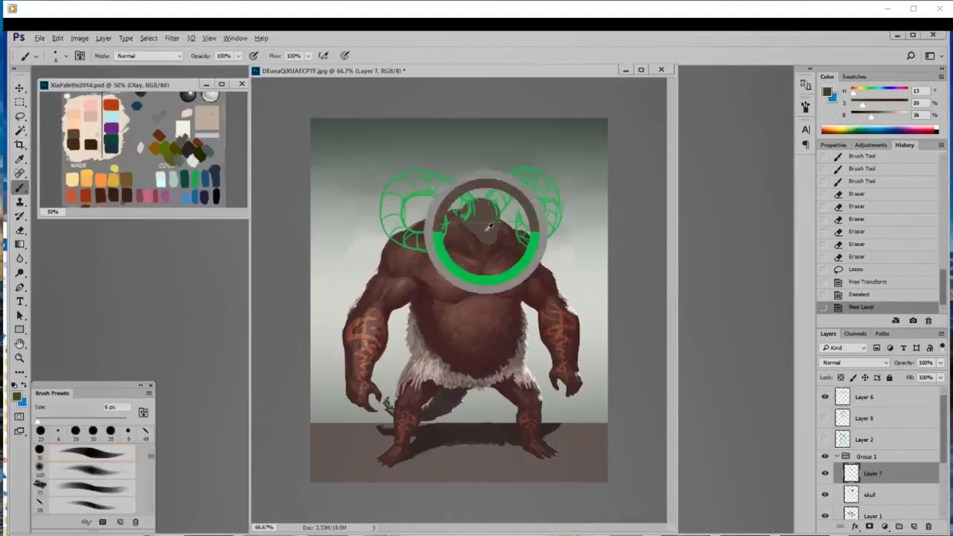
- Fill in the left horn's silhouette with solid grey-brown using a 25 px brush
mouse_move(398, 186)
mouse_down()
mouse_move(444, 182)
mouse_move(408, 194)
mouse_move(443, 187)
mouse_move(462, 208)
mouse_move(467, 201)
mouse_move(447, 189)
mouse_move(456, 187)
mouse_move(399, 185)
mouse_move(388, 222)
mouse_up()
key(bracketleft)
drag(395, 191, 390, 223)
mouse_move(390, 223)
mouse_down()
mouse_move(405, 192)
mouse_move(394, 203)
mouse_move(427, 179)
mouse_move(405, 179)
mouse_move(434, 177)
mouse_move(445, 191)
mouse_move(398, 201)
mouse_move(394, 230)
mouse_move(391, 221)
mouse_move(420, 242)
mouse_up()
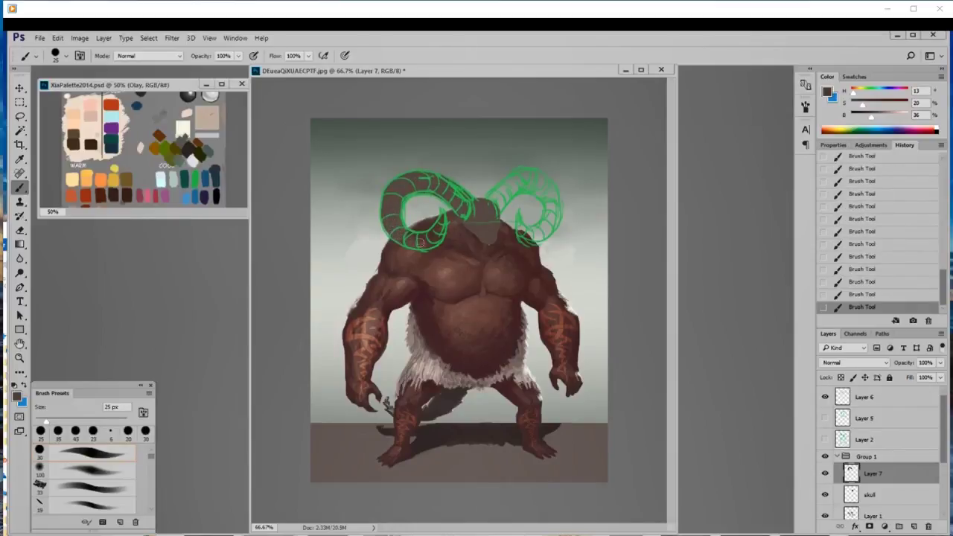
- Fill in the right horn's silhouette with a 20 px brush, check it against the green guides, and hide the horn sketch layer
key(bracketleft)
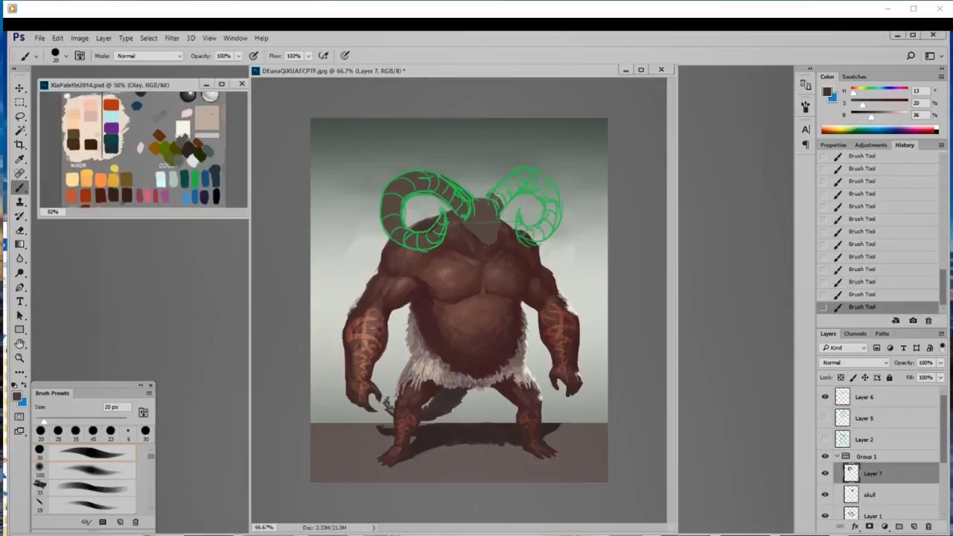
mouse_move(511, 177)
mouse_down()
mouse_move(498, 197)
mouse_move(546, 196)
mouse_move(516, 177)
mouse_move(532, 179)
mouse_move(549, 205)
mouse_move(526, 181)
mouse_move(556, 212)
mouse_up()
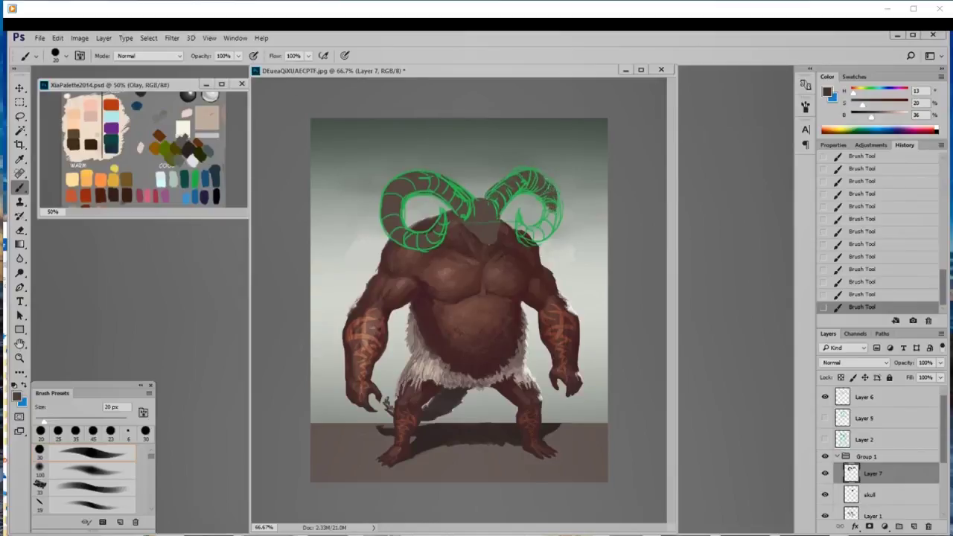
mouse_move(545, 176)
mouse_down()
mouse_move(557, 223)
mouse_move(538, 235)
mouse_move(547, 216)
mouse_up()
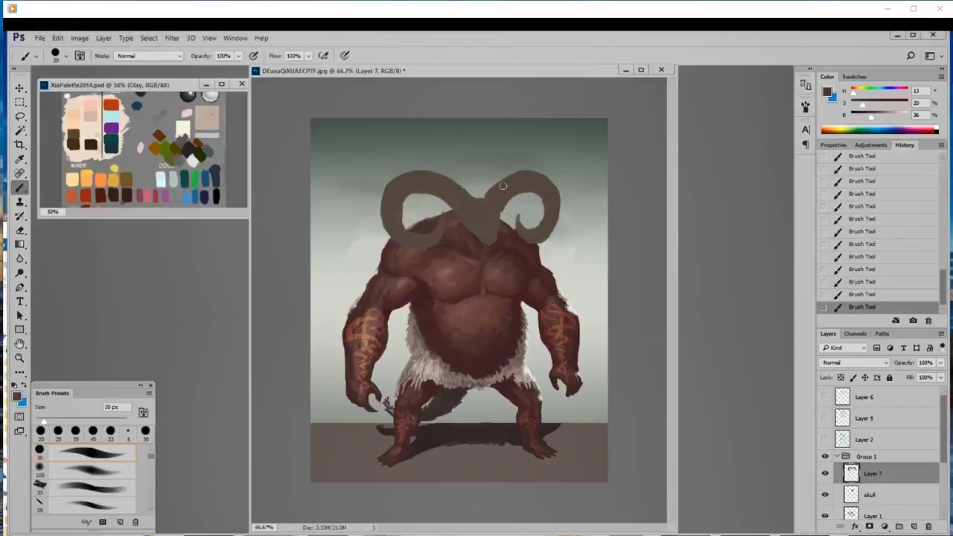
click(826, 439)
click(826, 440)
click(825, 397)
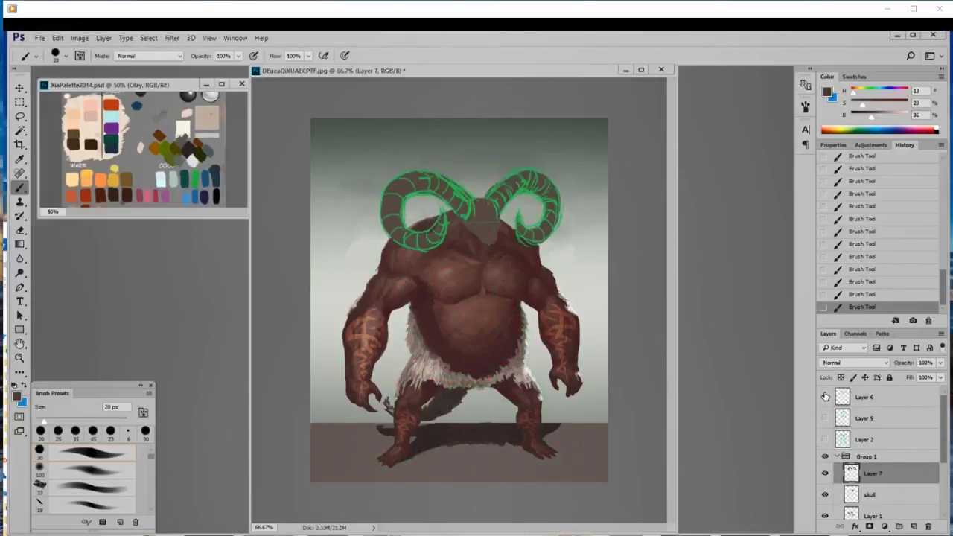
click(825, 397)
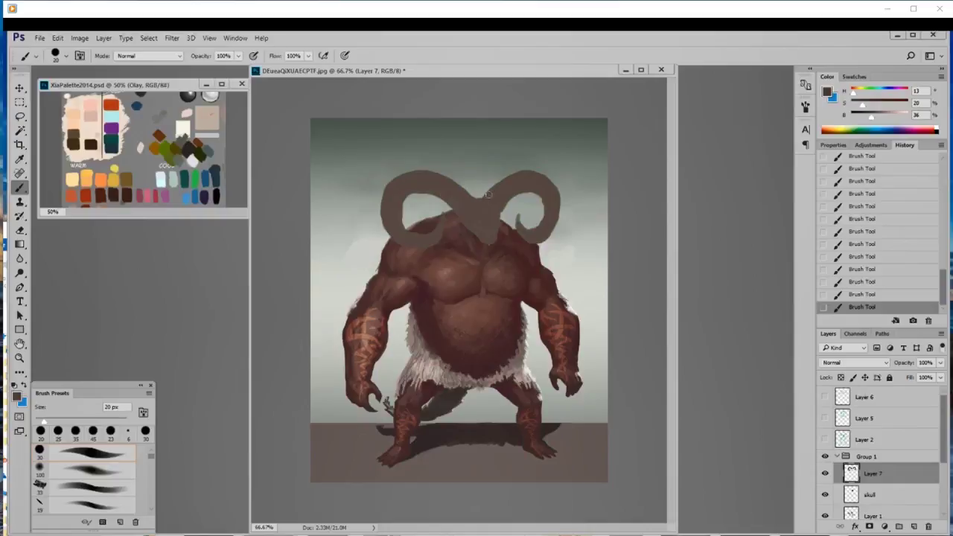
- Erase rough paint between the horn bases and along the right horn's outer edge with a 23 px eraser
key(e)
drag(484, 196, 482, 196)
drag(554, 185, 560, 195)
key(b)
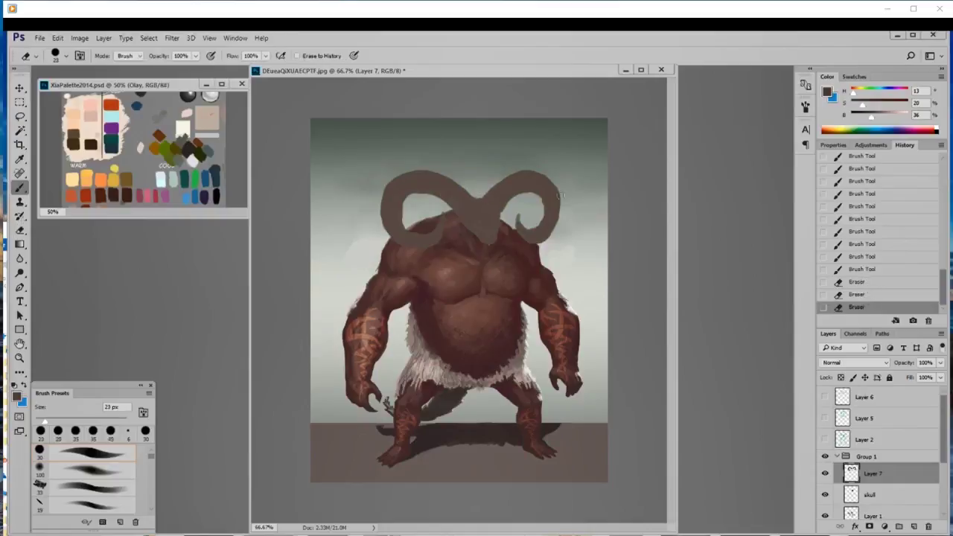
- Trim the inner and lower edges of the right horn's curl with the eraser
key(e)
click(538, 224)
click(532, 249)
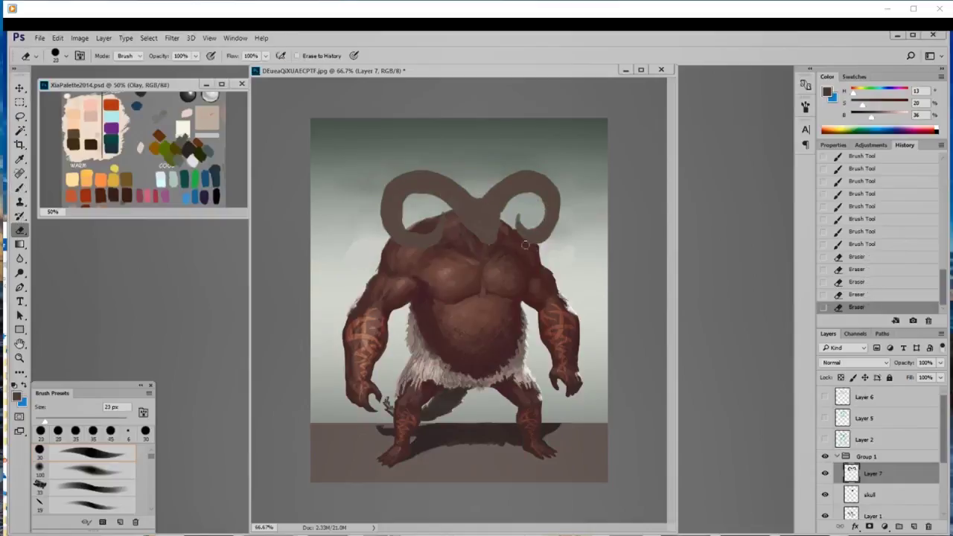
click(529, 245)
click(536, 248)
click(535, 247)
click(524, 243)
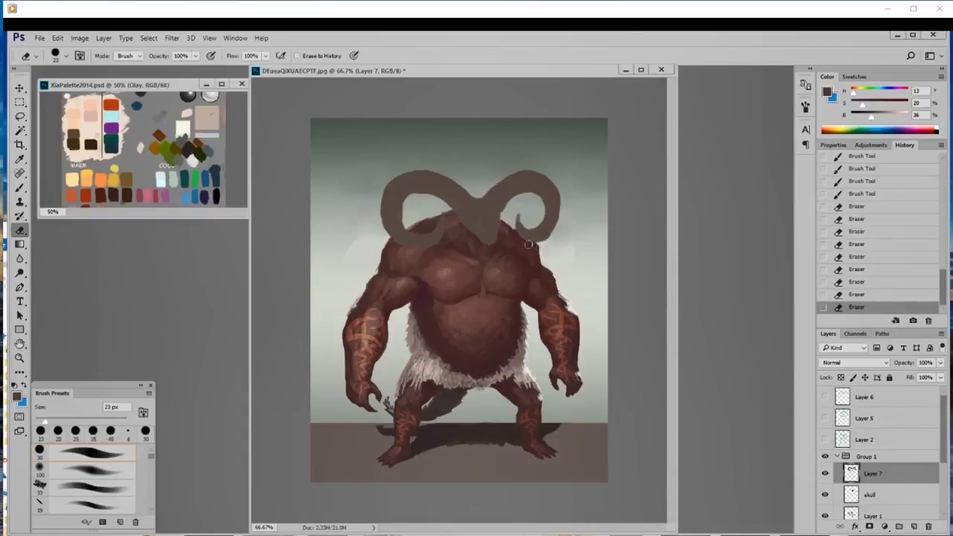
click(542, 242)
- Repaint the right horn's lower outer edge with the 20 px brush to smooth its curve
key(b)
click(549, 232)
click(545, 237)
click(555, 216)
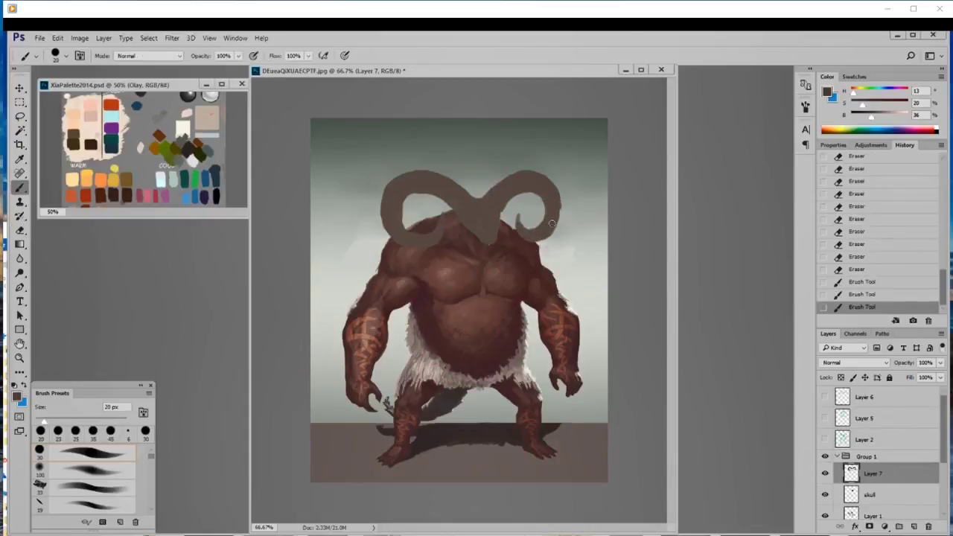
click(532, 249)
click(524, 256)
- Compare the silhouette with the finished painting and carve both horn tips into sharper points with the eraser
click(825, 457)
click(824, 456)
key(e)
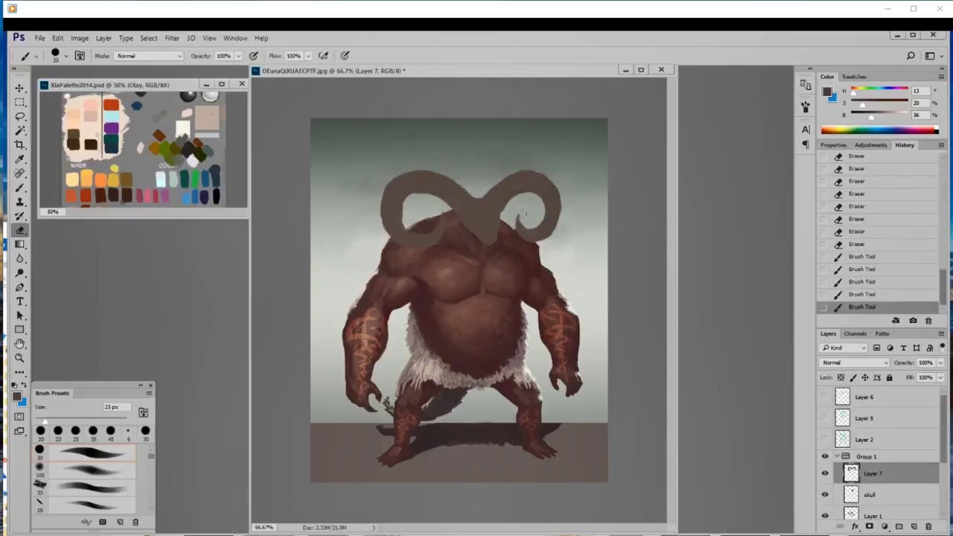
click(524, 218)
click(520, 221)
mouse_move(445, 213)
mouse_down()
mouse_move(441, 226)
mouse_move(440, 217)
mouse_up()
key(b)
key(e)
drag(440, 222, 443, 229)
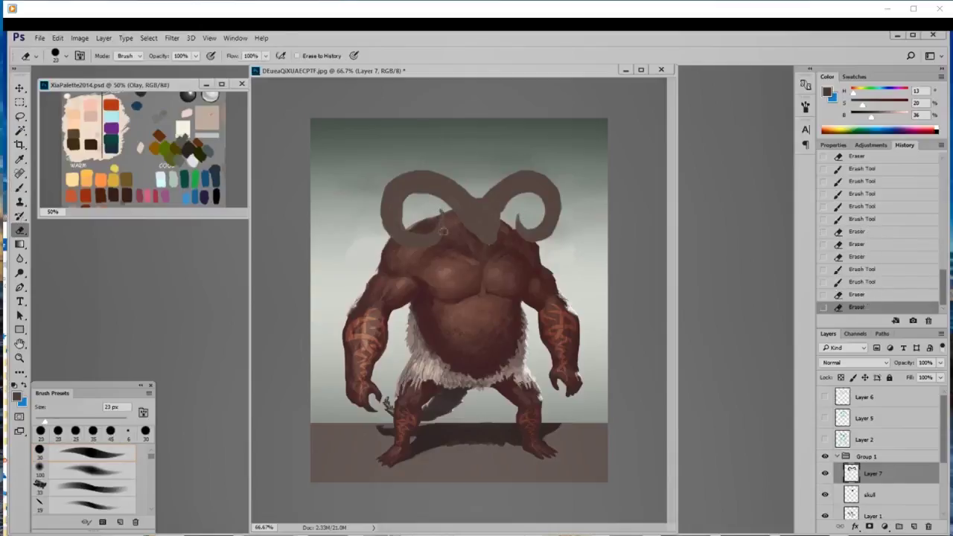
- Touch up the right horn's tip with the brush and hide Group 1 to compare with the finished painting
key(b)
drag(520, 220, 519, 213)
click(519, 215)
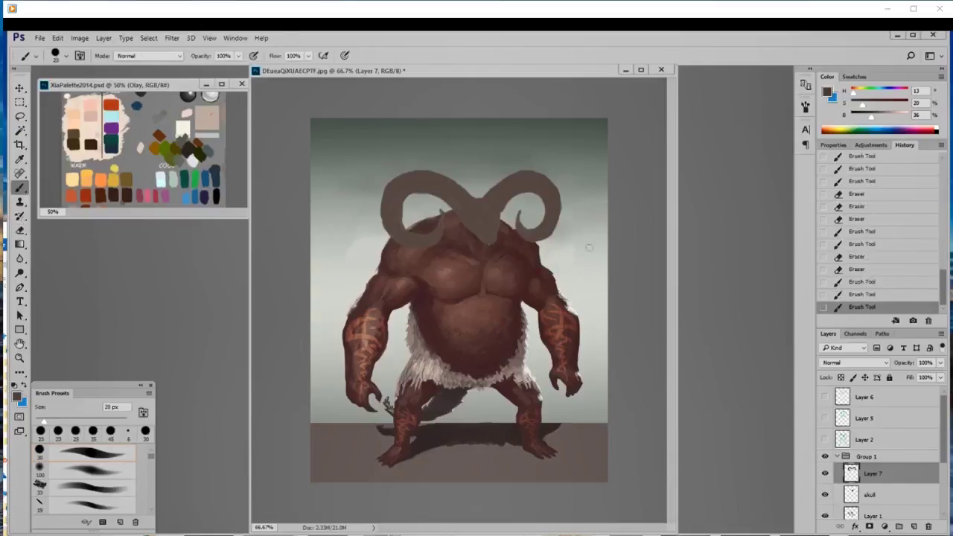
click(826, 456)
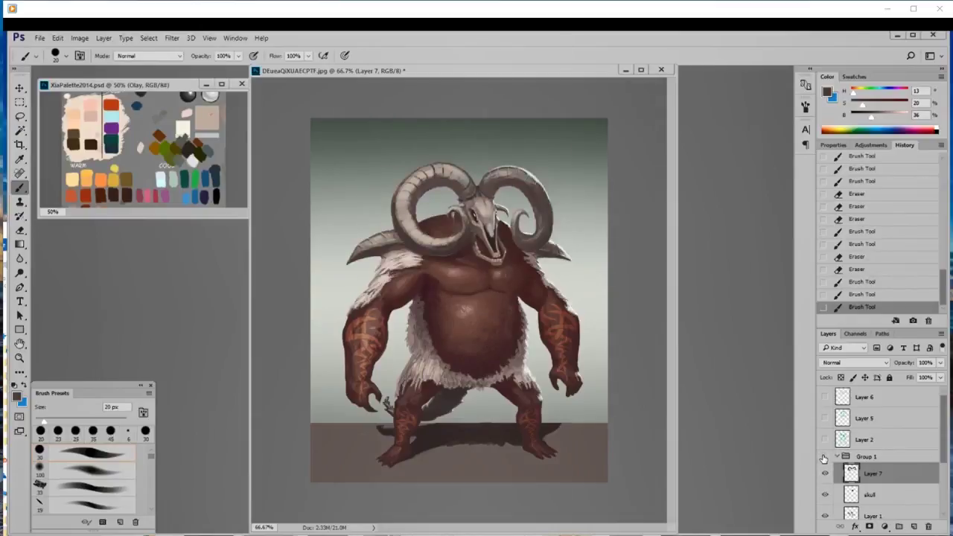
- Toggle Group 1's visibility to compare the horn silhouette with the finished painting, leaving the group shown
click(824, 460)
click(823, 460)
click(825, 459)
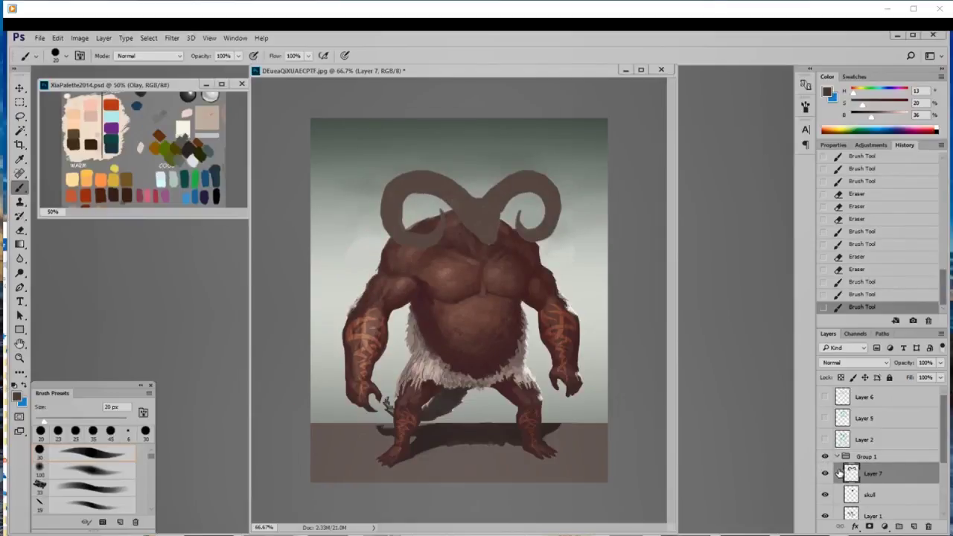
- Load Layer 7's horn silhouette as a selection and add a layer above it, with the color at H 13, S 13%, B 50%
ctrl+click(849, 474)
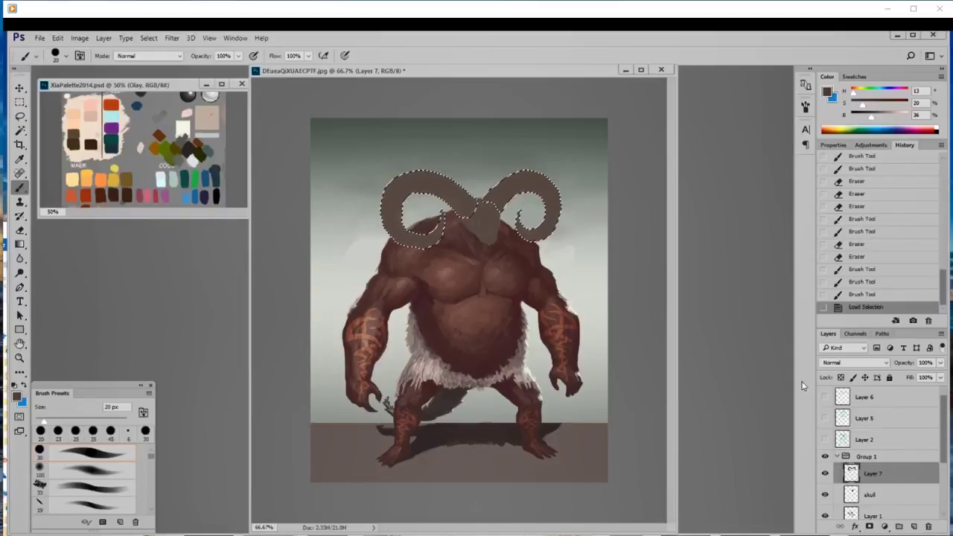
click(877, 115)
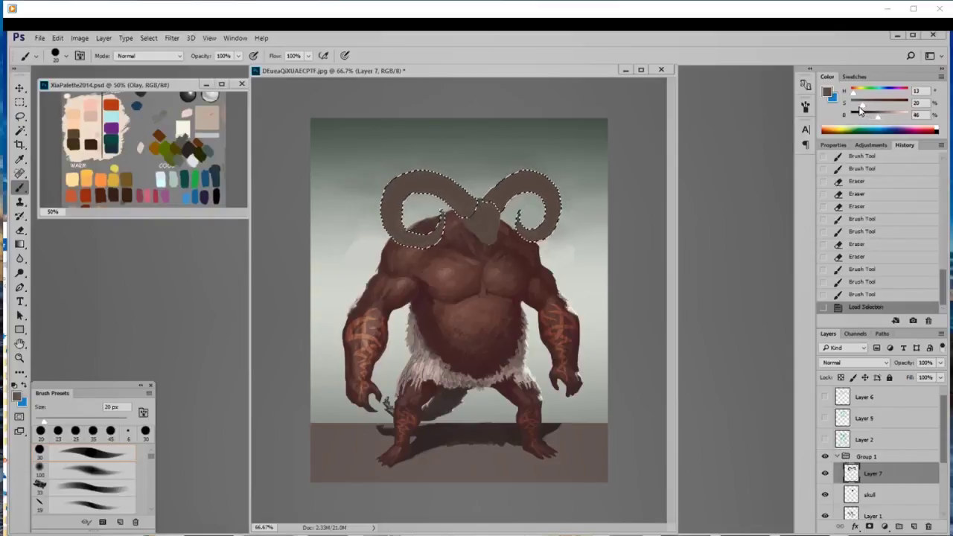
click(859, 106)
drag(877, 119, 880, 118)
click(915, 527)
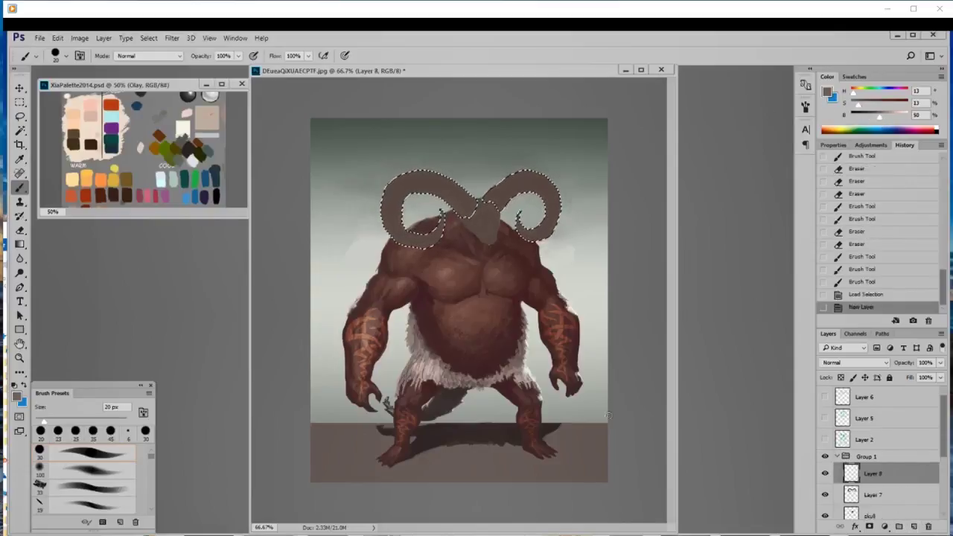
- Choose the 80 px textured brush at 52% opacity and hide the selection outline
right_click(435, 350)
click(502, 467)
click(635, 301)
key(ctrl+h)
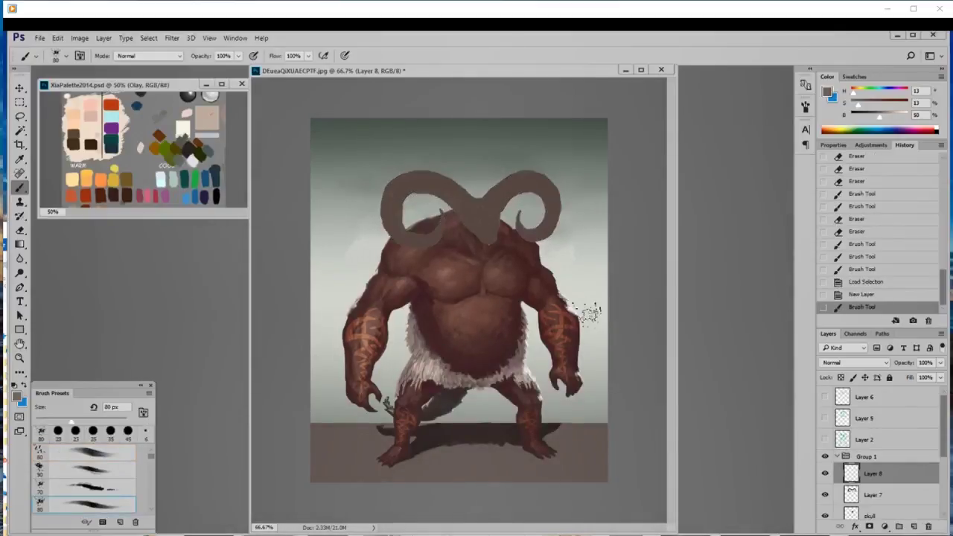
drag(241, 57, 211, 74)
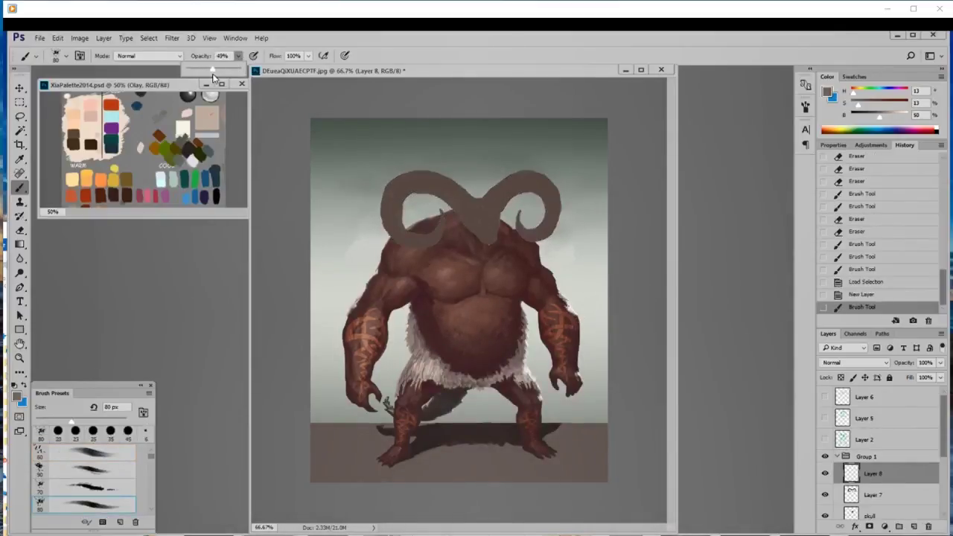
- Brush mottled grey texture over the left horn's lower curl and outer bend, varying the brush size
click(471, 208)
key(bracketright)
key(bracketright)
mouse_move(421, 197)
mouse_down()
mouse_move(438, 213)
mouse_move(444, 262)
mouse_move(442, 231)
mouse_move(458, 261)
mouse_move(480, 231)
mouse_move(419, 254)
mouse_move(423, 217)
mouse_move(417, 242)
mouse_up()
key(bracketleft)
key(bracketleft)
key(bracketleft)
key(bracketleft)
key(bracketleft)
mouse_move(426, 245)
mouse_down()
mouse_move(446, 219)
mouse_move(406, 234)
mouse_up()
mouse_move(411, 237)
mouse_down()
mouse_move(391, 222)
mouse_move(395, 233)
mouse_move(406, 223)
mouse_move(369, 212)
mouse_move(392, 210)
mouse_up()
key(bracketright)
key(bracketright)
key(bracketright)
drag(399, 220, 399, 191)
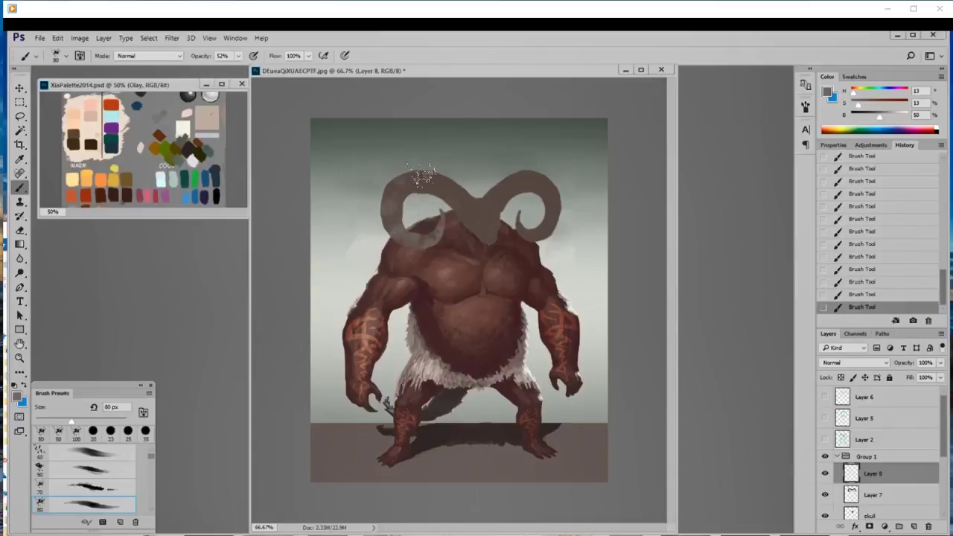
key(bracketright)
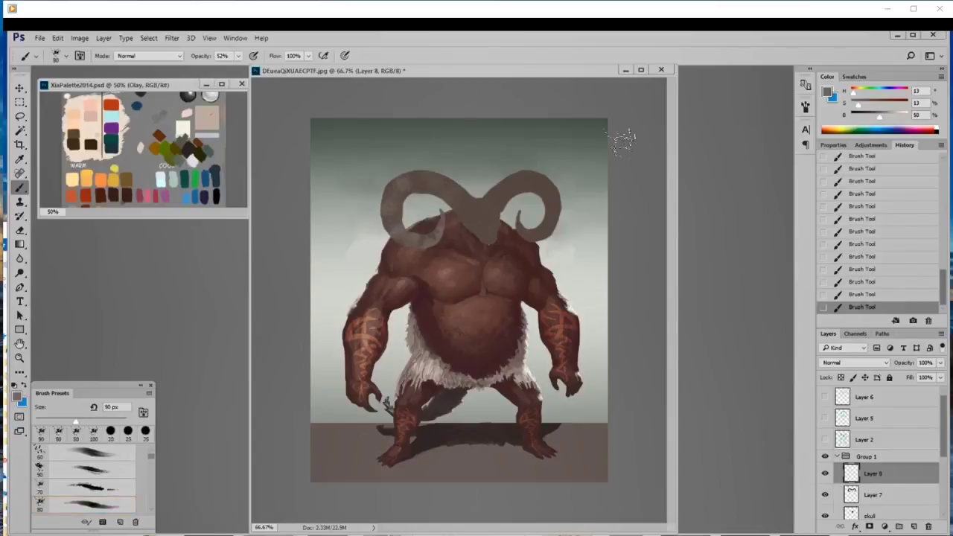
- Raise the color's brightness to 61% and brush lighter texture over the left horn's upper curve
drag(880, 116, 885, 117)
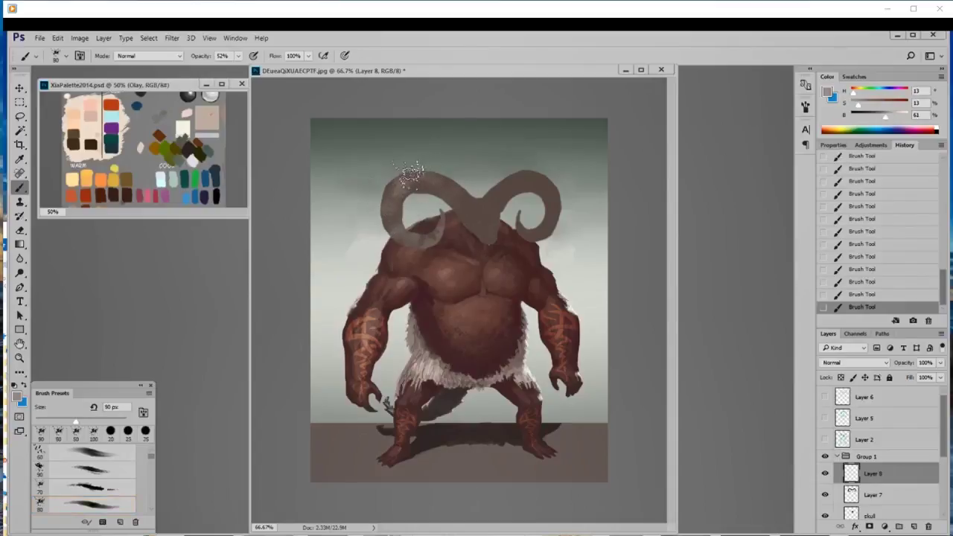
key(bracketleft)
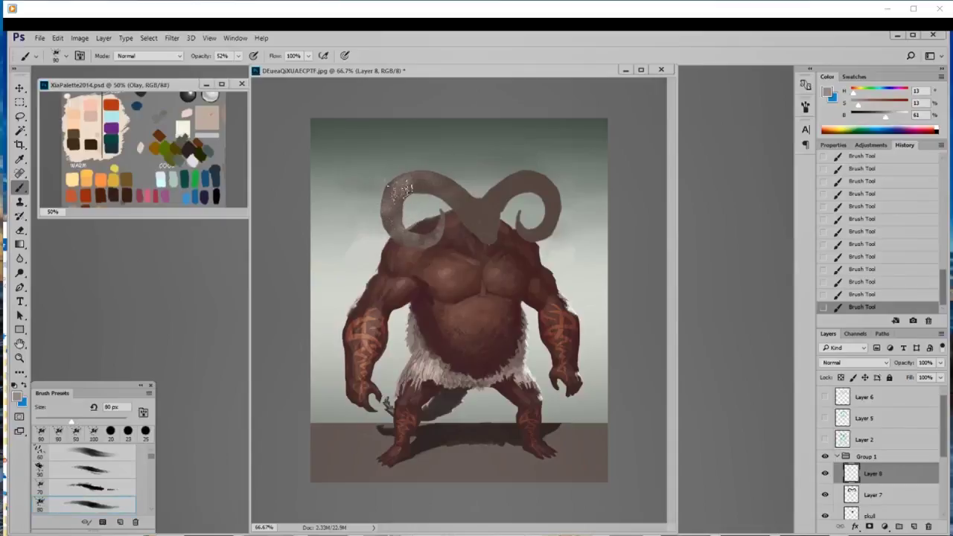
drag(440, 182, 461, 187)
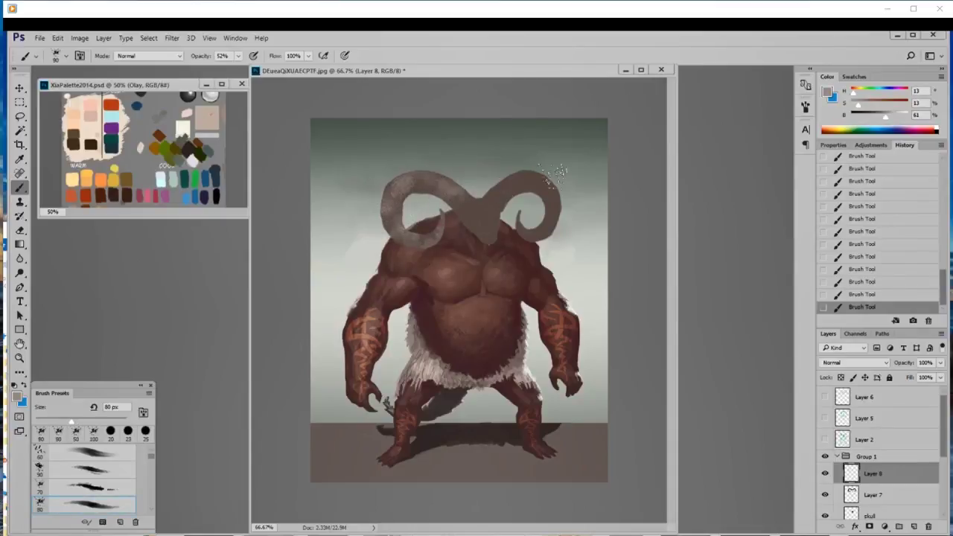
- Brush the same light texture over the right horn and the left horn's lower curl with a 100 to 150 px brush
key(bracketright)
key(bracketright)
key(bracketright)
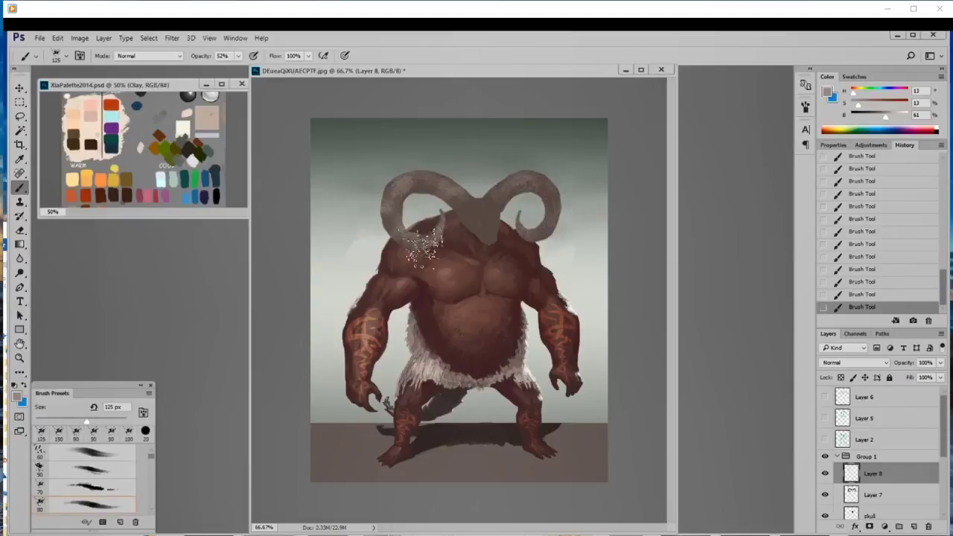
key(bracketleft)
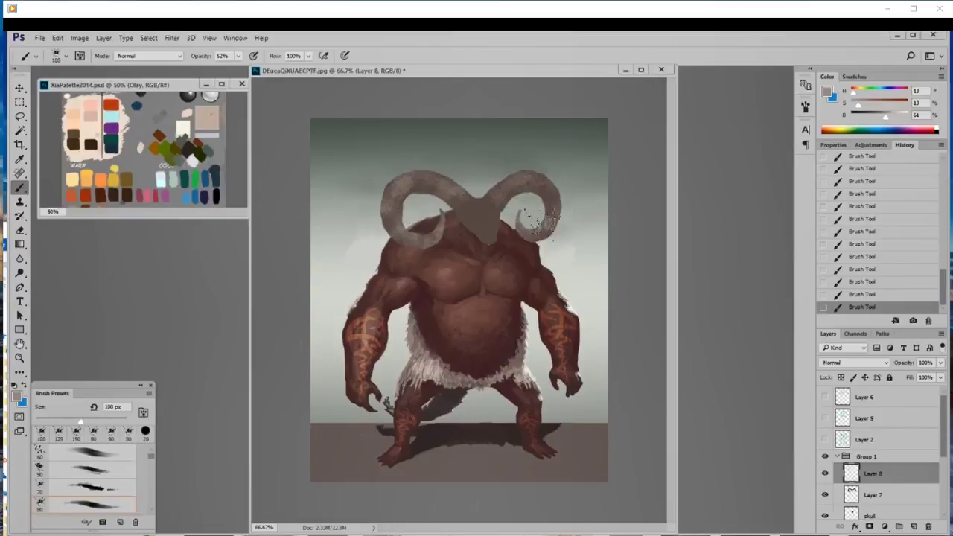
key(bracketright)
key(bracketright)
- Shade the left horn's lower curl in dark brown (S 43%, B 30%) at 33% opacity, reducing the brush to 60 px
click(874, 127)
drag(871, 118, 877, 110)
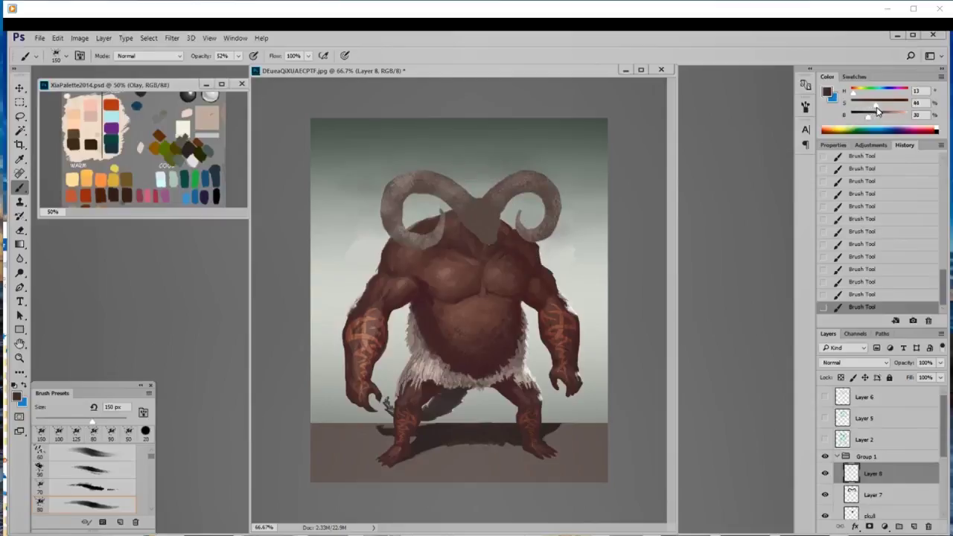
click(239, 57)
drag(238, 72, 227, 72)
key(bracketleft)
key(bracketleft)
key(bracketleft)
key(bracketleft)
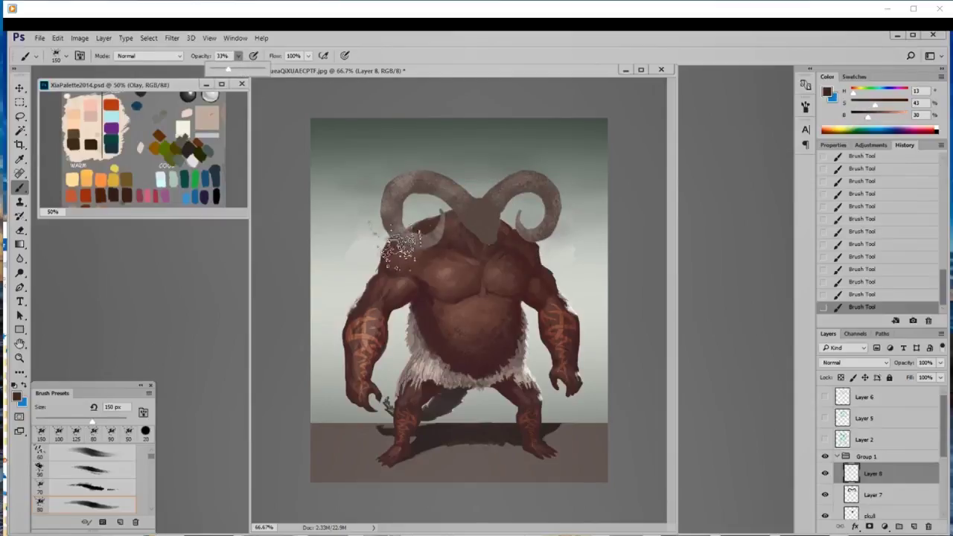
drag(397, 244, 394, 238)
key(bracketleft)
key(bracketleft)
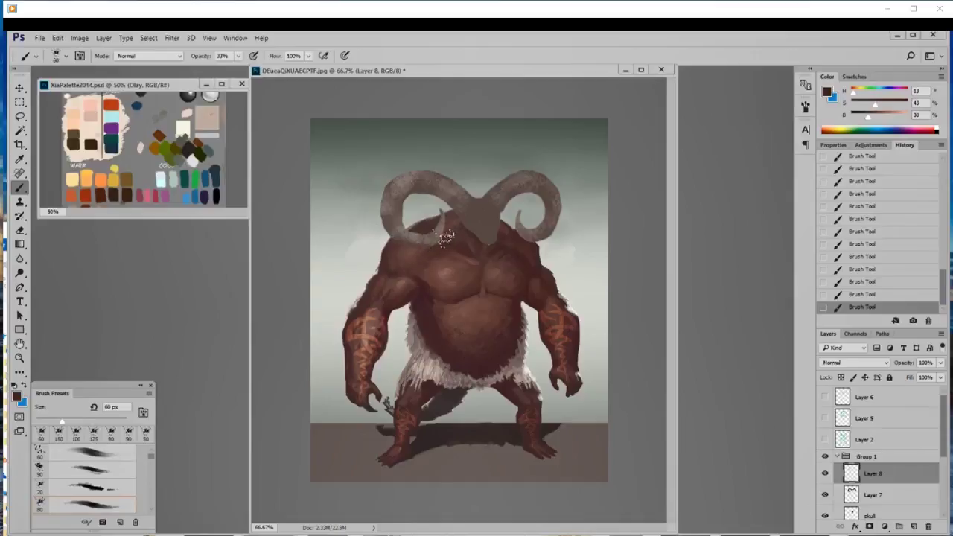
- Raise the color's saturation to 61% and deepen the shadows near the horn bases with a 50 to 80 px brush
drag(876, 105, 887, 105)
key(bracketright)
key(bracketright)
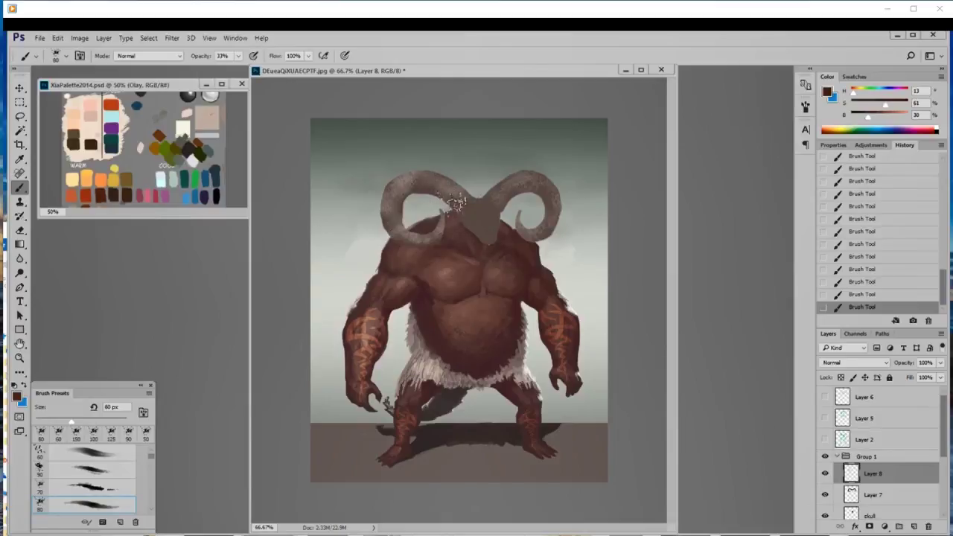
key(bracketleft)
key(bracketleft)
key(bracketleft)
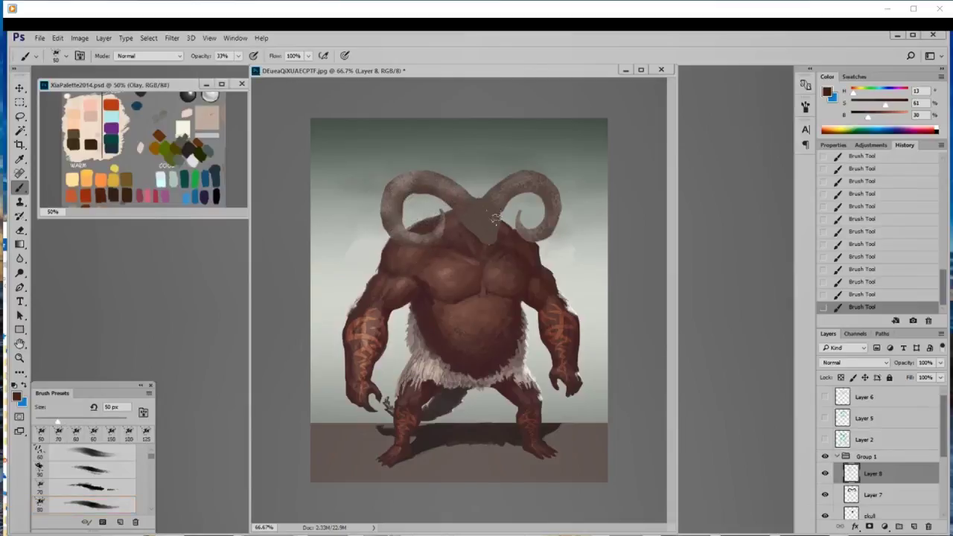
key(bracketright)
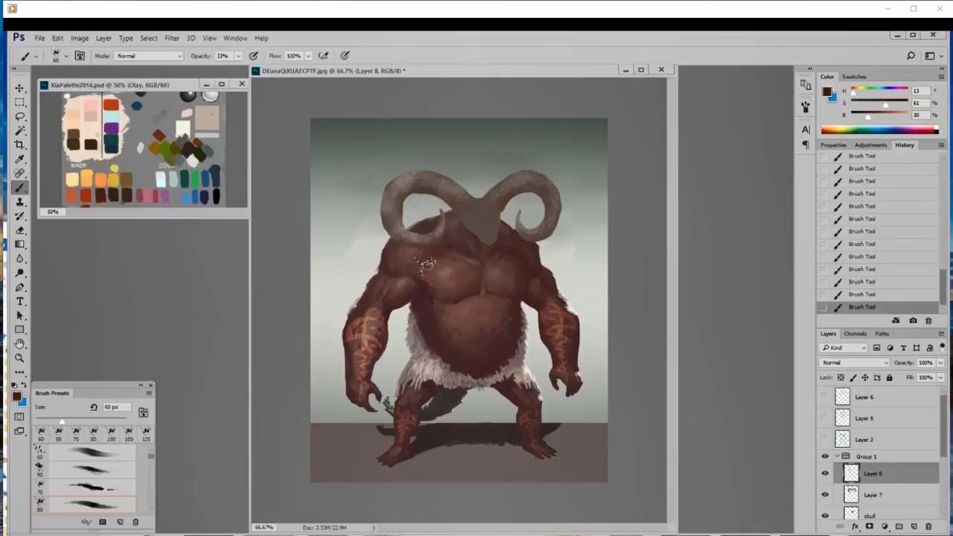
- Switch to the 175 px bristle brush, shrink it to about 45 px and stroke fine dark streaks along the horns
right_click(441, 202)
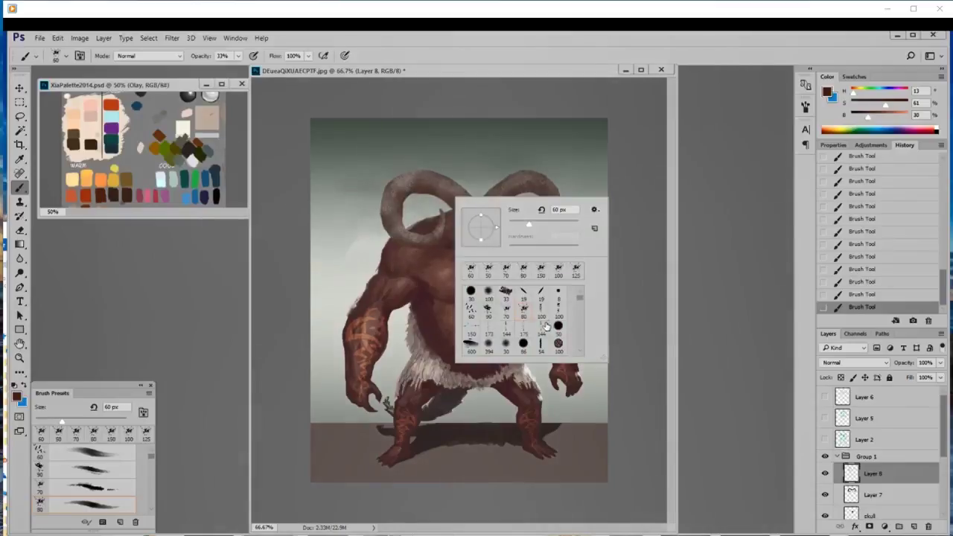
click(529, 334)
click(419, 149)
key(bracketleft)
key(bracketleft)
key(bracketleft)
key(bracketleft)
key(bracketleft)
key(bracketleft)
key(bracketleft)
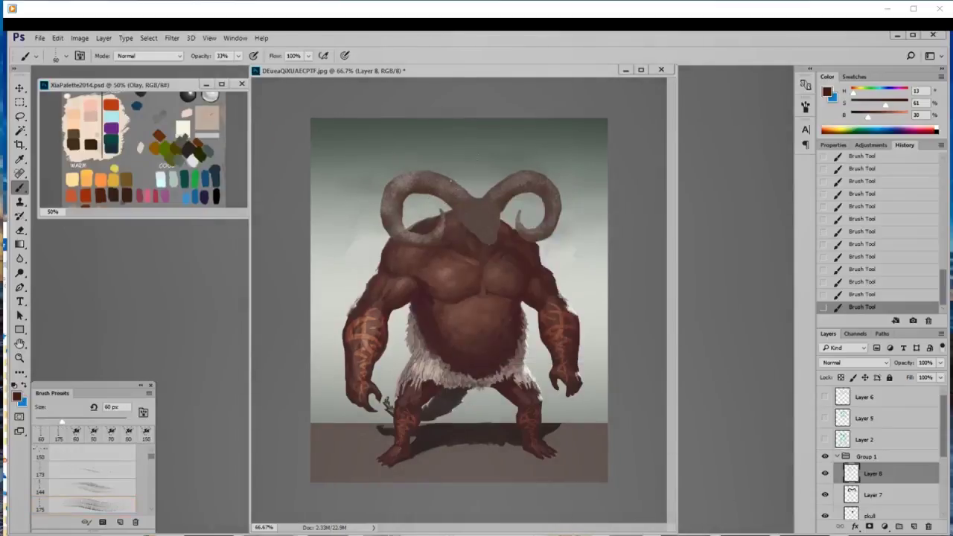
key(bracketleft)
key(bracketleft)
- Sample a light pinkish beige and stroke pale streaks along both horns with the bristle brush at 45 to 60 px
alt+click(423, 214)
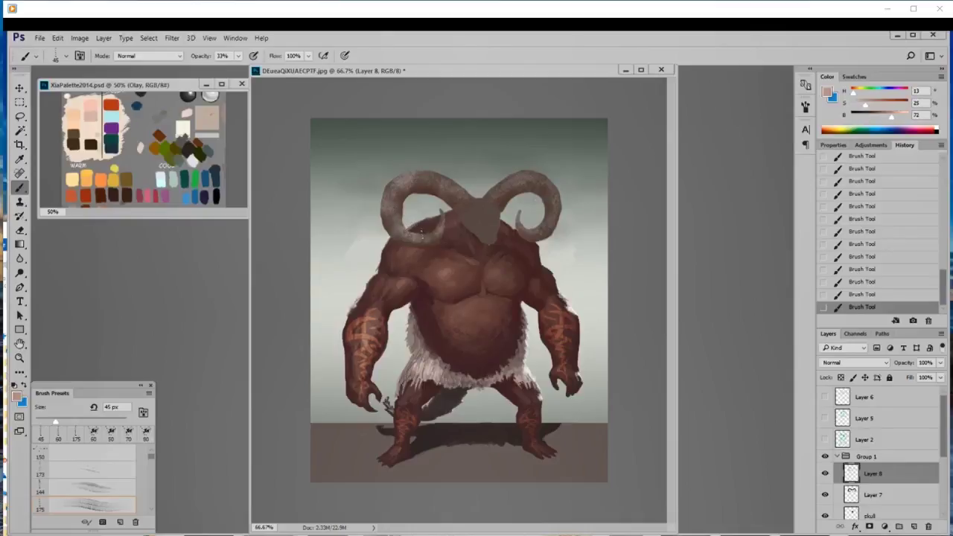
alt+click(441, 213)
key(bracketleft)
key(bracketright)
key(bracketright)
key(bracketright)
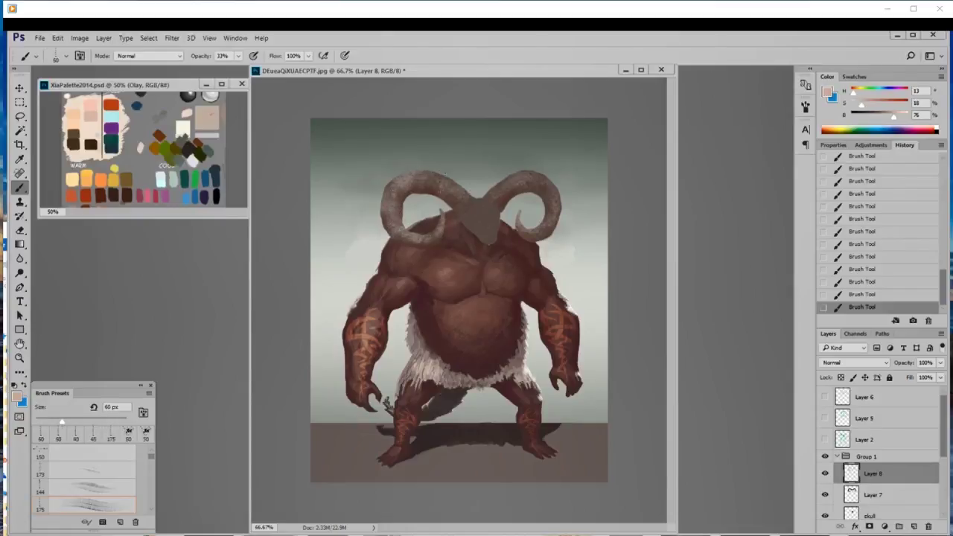
key(bracketleft)
key(bracketleft)
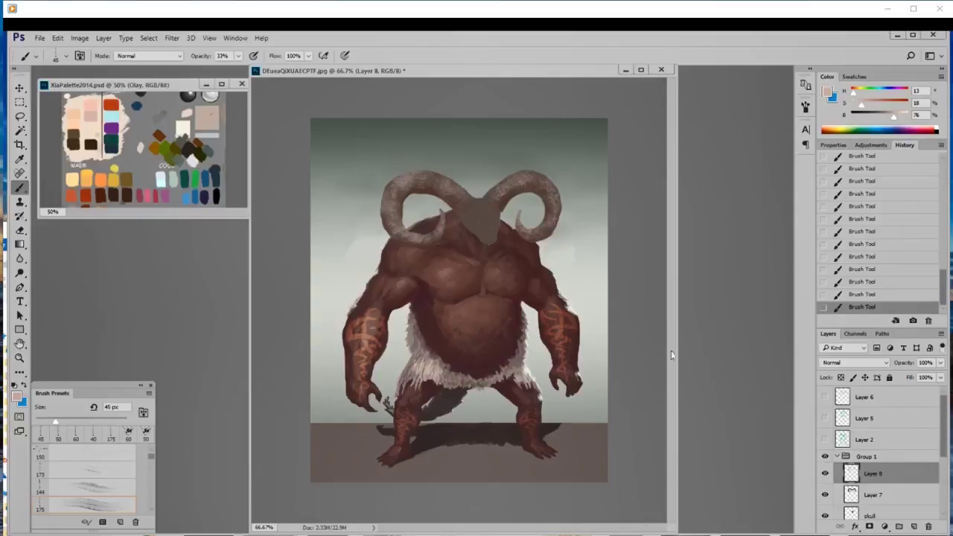
- Paint light edges on the horns with the 19 px brush, using a sampled background grey brightened to 87%
right_click(490, 306)
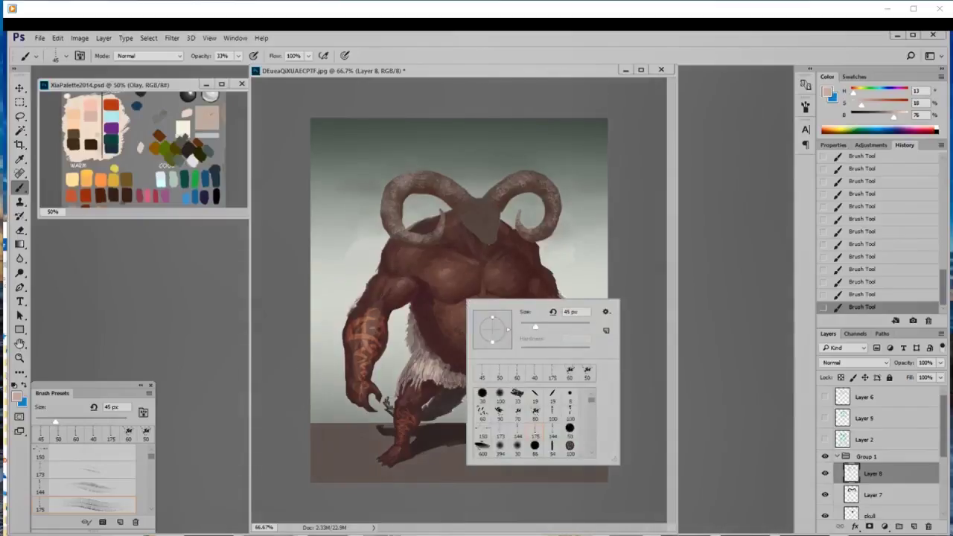
double_click(556, 393)
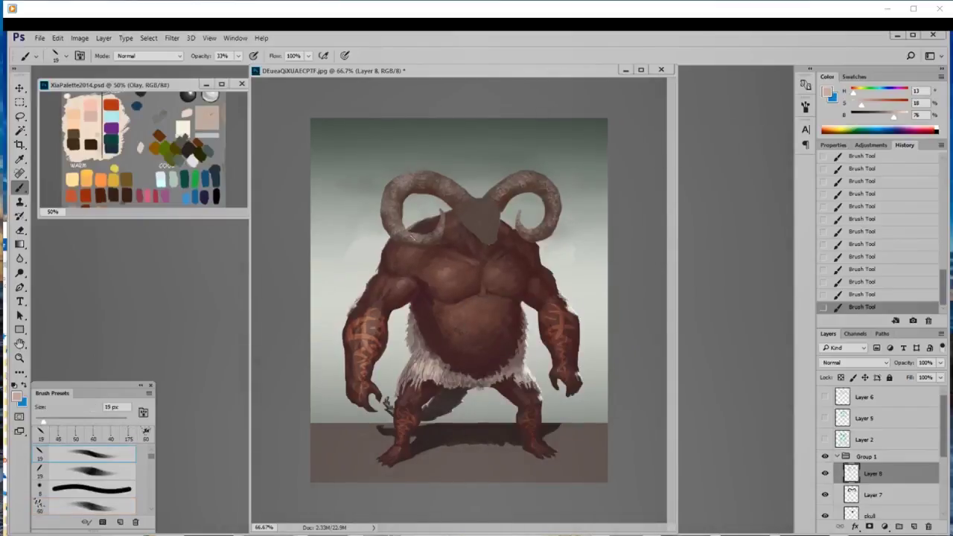
alt+click(376, 246)
mouse_move(386, 234)
mouse_down()
mouse_move(423, 251)
mouse_move(439, 245)
mouse_up()
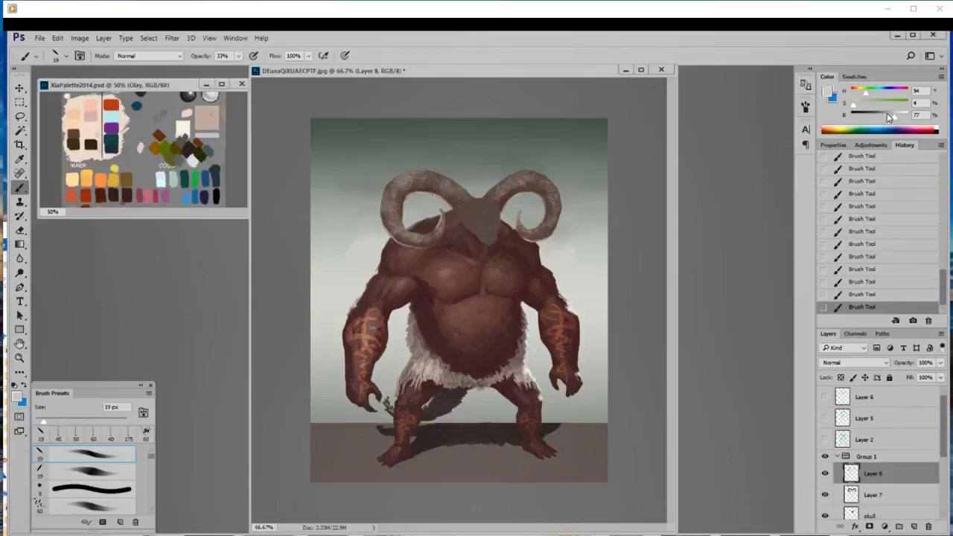
drag(894, 117, 900, 116)
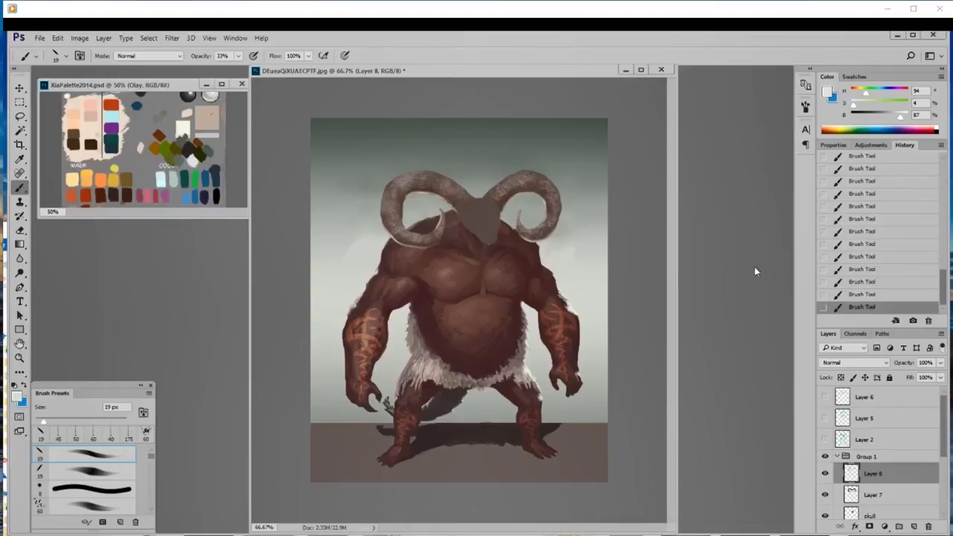
- Sample a dark brown, adjust its saturation to 61% and darken the left horn's base with the 20 px brush
alt+click(435, 185)
mouse_move(874, 106)
mouse_down()
mouse_move(885, 109)
mouse_move(870, 121)
mouse_move(885, 110)
mouse_up()
key(bracketright)
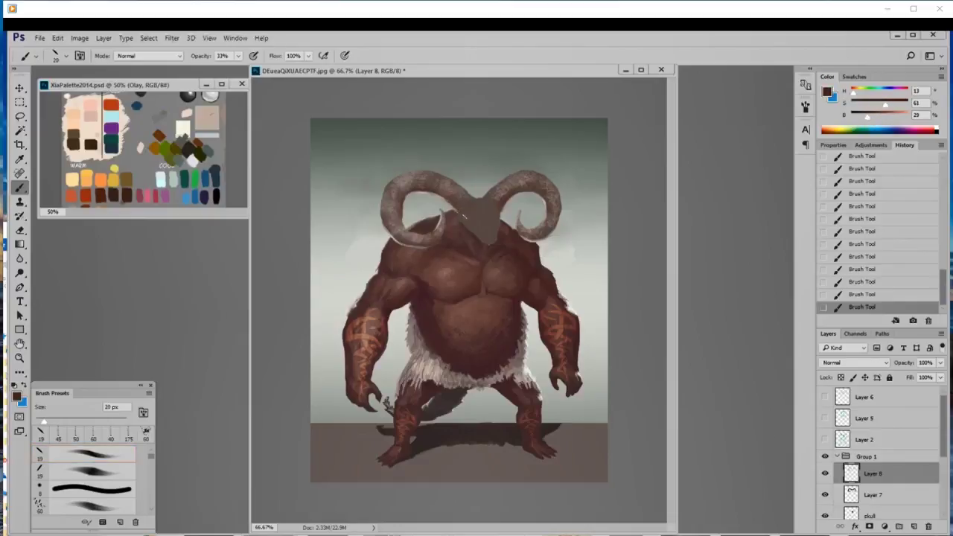
key(0)
key(bracketleft)
key(bracketright)
- Switch to the 70 px rough textured brush, reduce its size and opacity, and dab shadow at the left horn's base
right_click(493, 200)
double_click(557, 325)
key(bracketleft)
key(bracketleft)
key(bracketleft)
drag(238, 56, 209, 73)
key(bracketleft)
drag(455, 211, 458, 211)
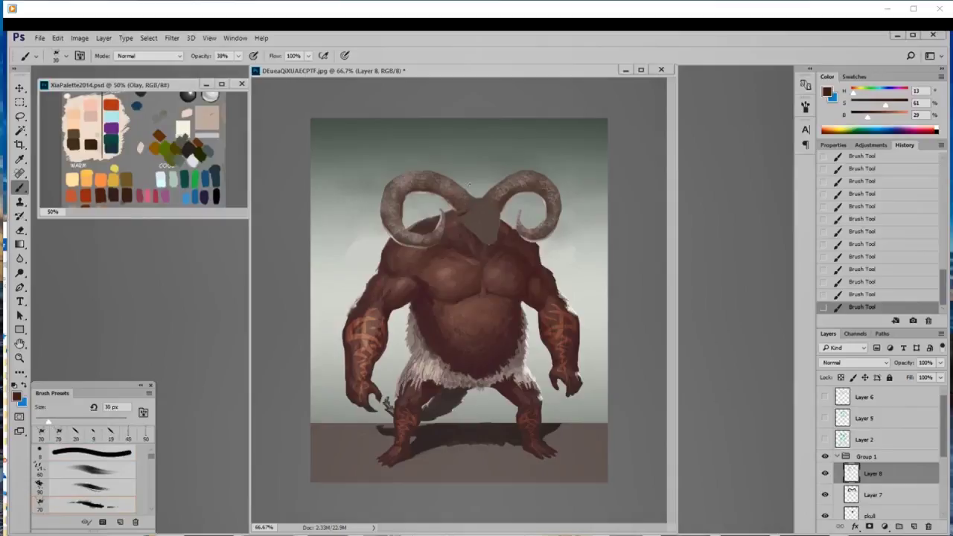
- Set the brush to 9 px and 48% opacity and paint thin dark ring creases across the left horn
key(bracketleft)
key(bracketleft)
key(bracketleft)
click(238, 56)
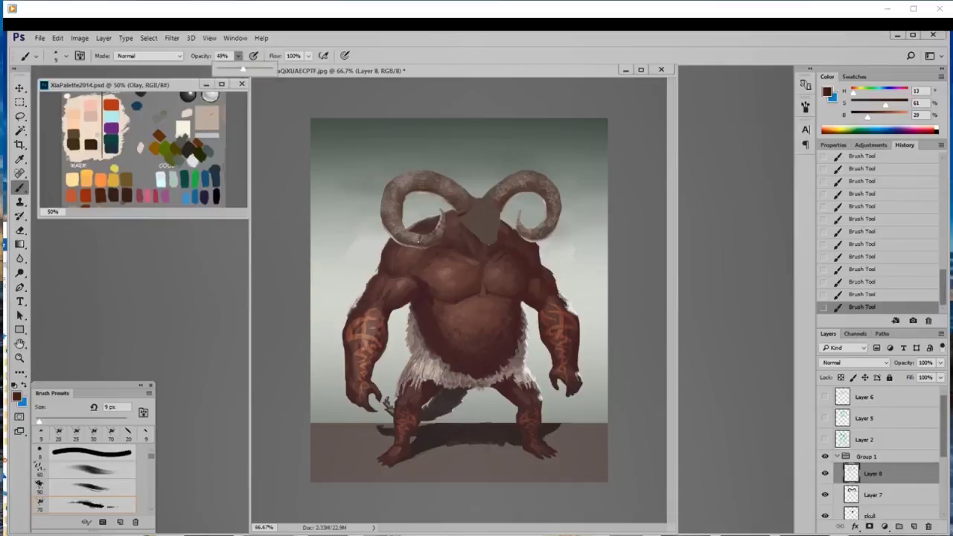
click(417, 241)
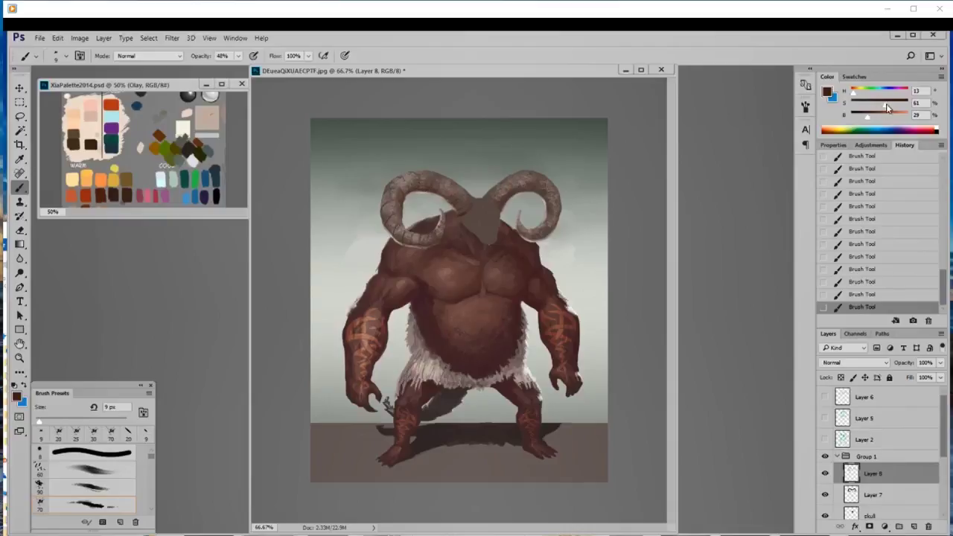
- Adjust the dark brown, add ring creases to the right horn's inner curl, and compare with the finished painting
drag(886, 105, 866, 117)
drag(520, 234, 524, 238)
click(825, 457)
click(825, 456)
- Mix a greyish brown (hue 12°, saturation 16%, brightness 61%) from the right horn, add a layer and choose the 70 px textured brush
alt+click(555, 193)
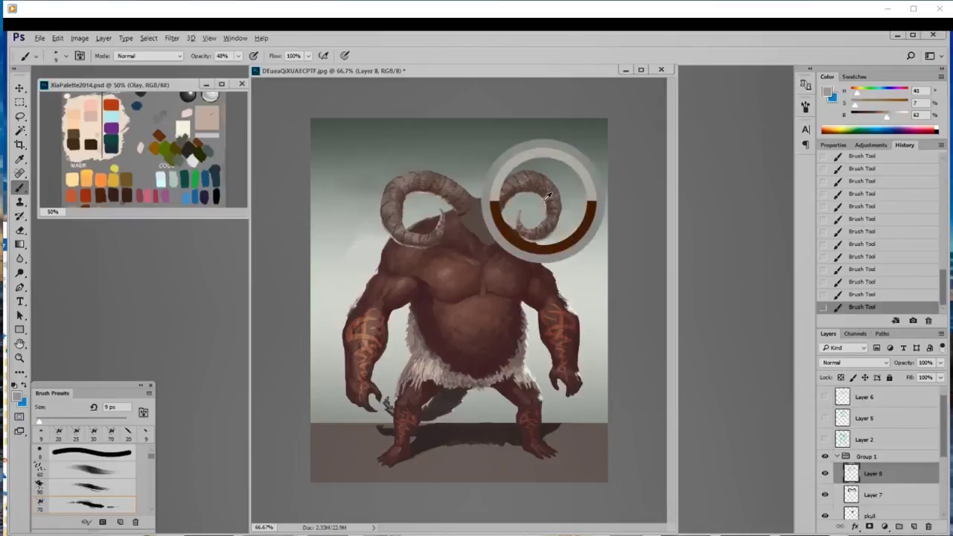
mouse_move(876, 116)
mouse_down()
mouse_move(886, 116)
mouse_move(861, 105)
mouse_up()
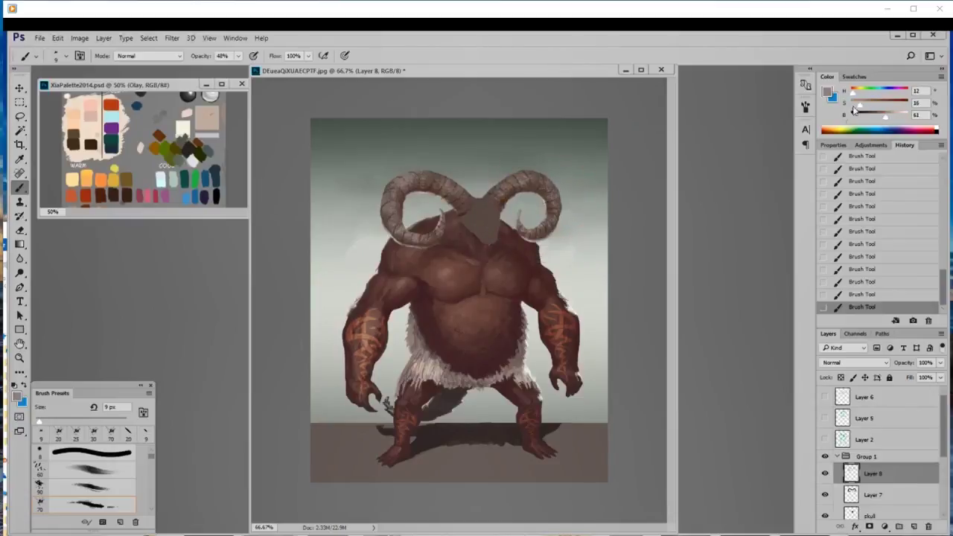
click(914, 526)
right_click(564, 466)
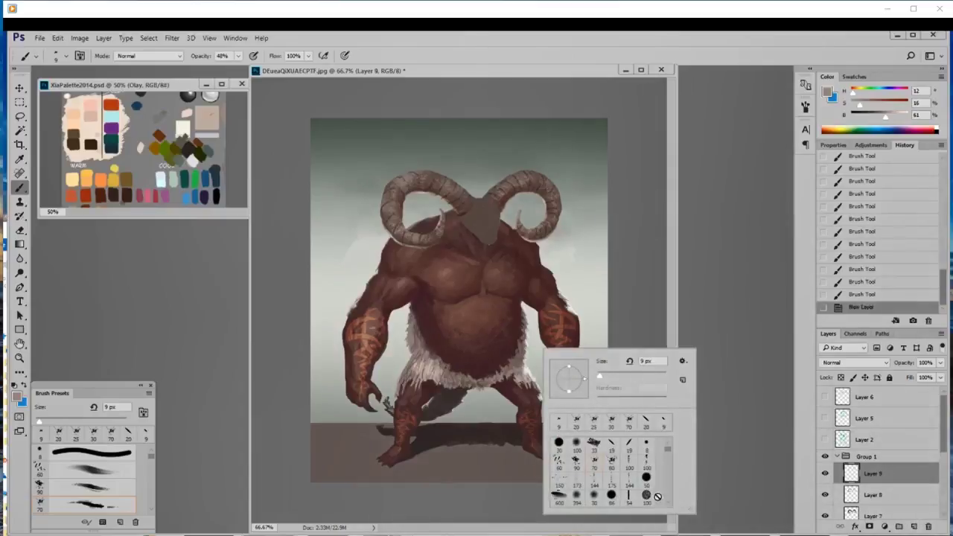
scroll(668, 502, down, 1)
click(628, 495)
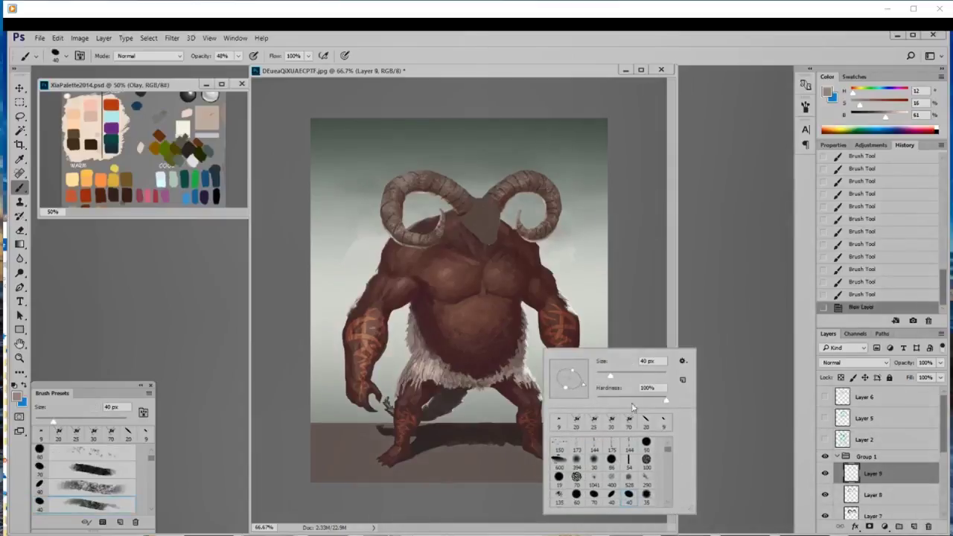
click(614, 498)
click(594, 495)
click(636, 301)
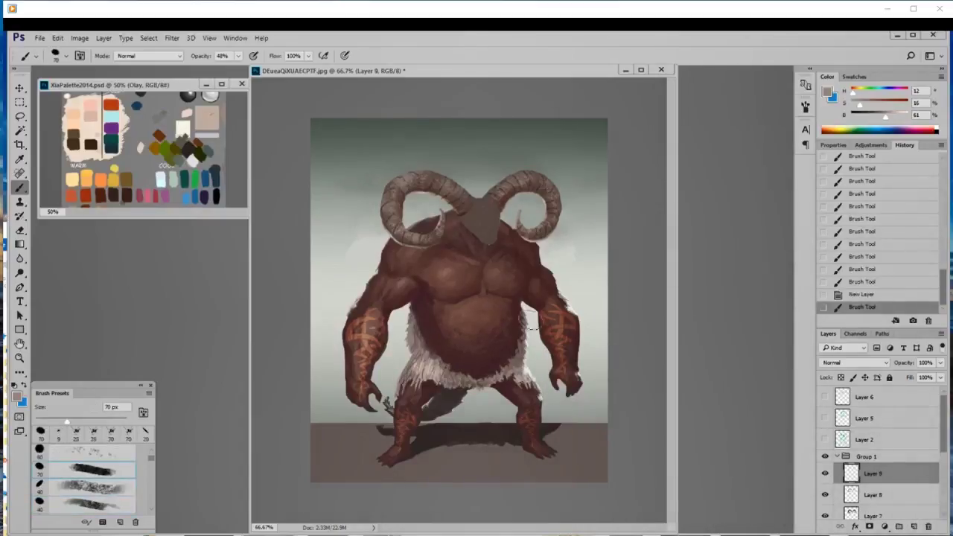
- Shrink the brush and paint lighter strokes along the left horn's lower curl up to its tip
key(bracketleft)
key(bracketleft)
key(bracketleft)
key(bracketleft)
key(bracketleft)
key(bracketleft)
key(bracketleft)
key(bracketleft)
key(bracketleft)
key(bracketleft)
mouse_move(414, 246)
mouse_down()
mouse_move(433, 239)
mouse_move(444, 215)
mouse_up()
key(bracketleft)
click(441, 215)
click(435, 220)
click(431, 226)
click(422, 235)
click(414, 244)
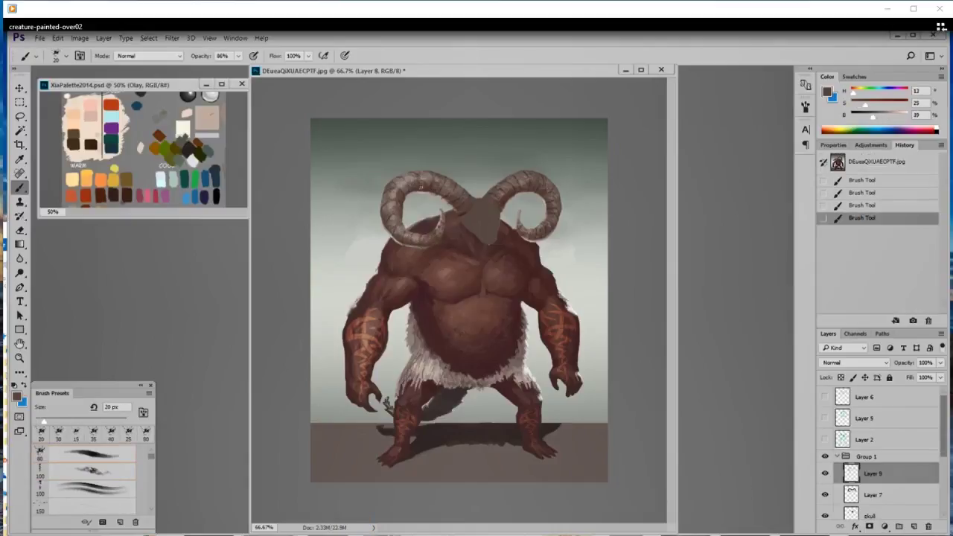
- Dab darker brown along the inner edge of the left horn's upper curve with the 20 px textured brush
click(437, 186)
click(422, 190)
click(425, 190)
click(412, 189)
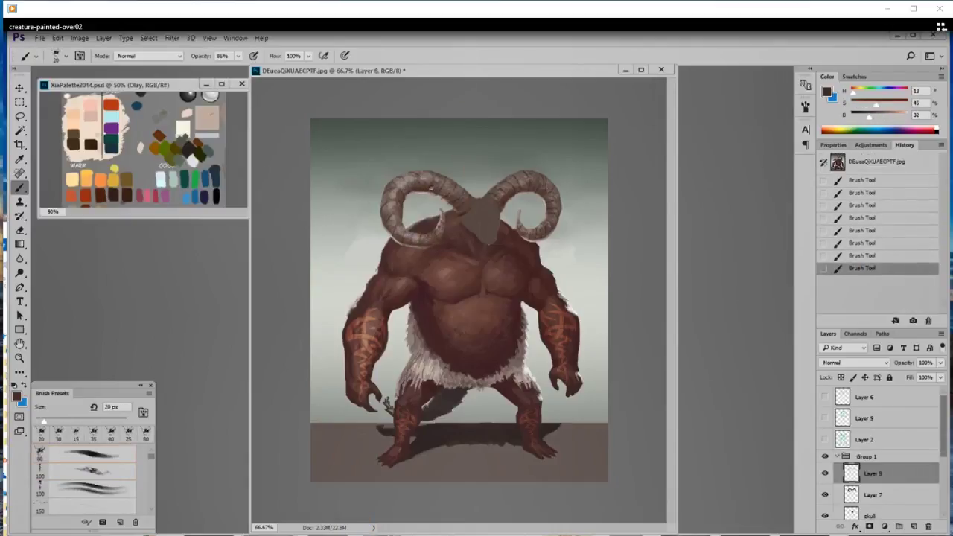
click(434, 188)
click(438, 190)
click(409, 188)
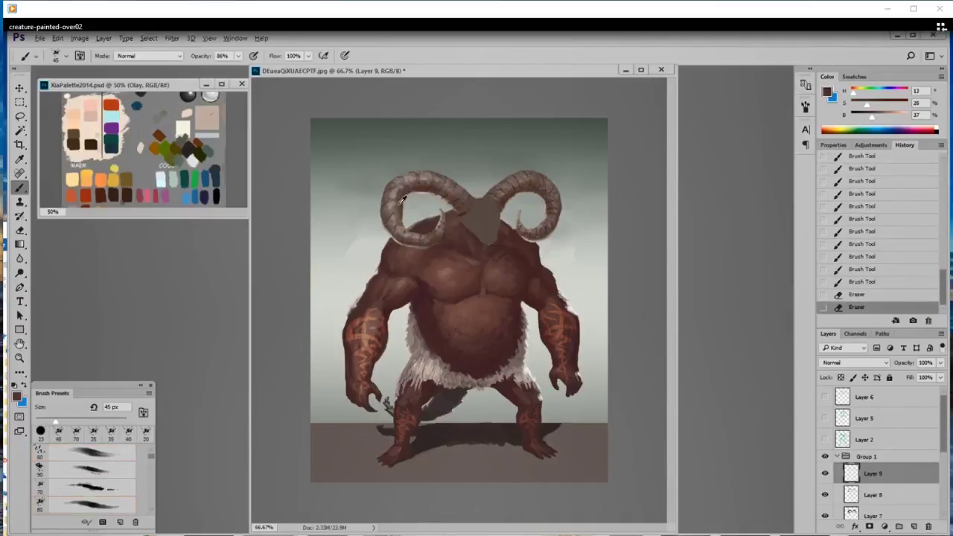
- Paint a sampled brown across the left horn's outer curl and check Layer 7 by toggling its visibility
alt+click(387, 213)
drag(387, 211, 403, 204)
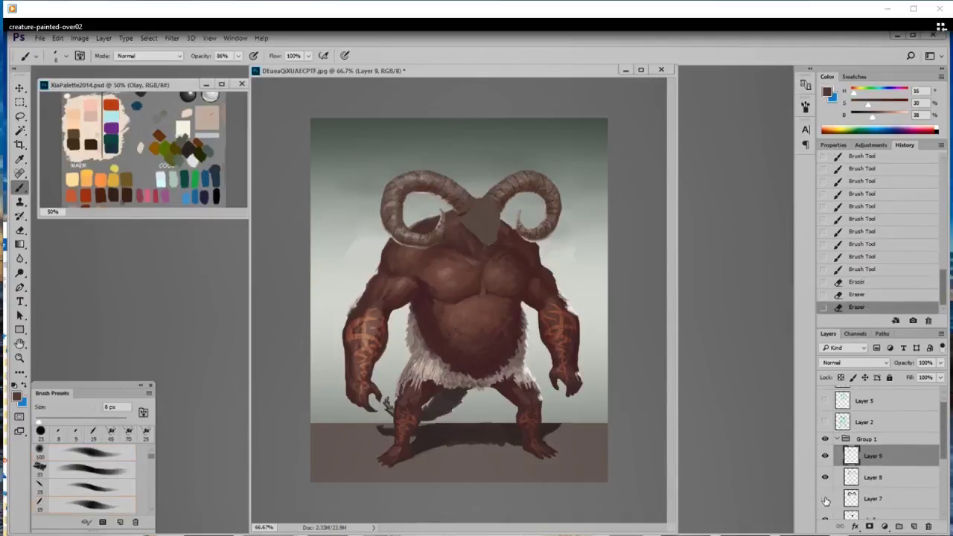
click(825, 499)
click(826, 498)
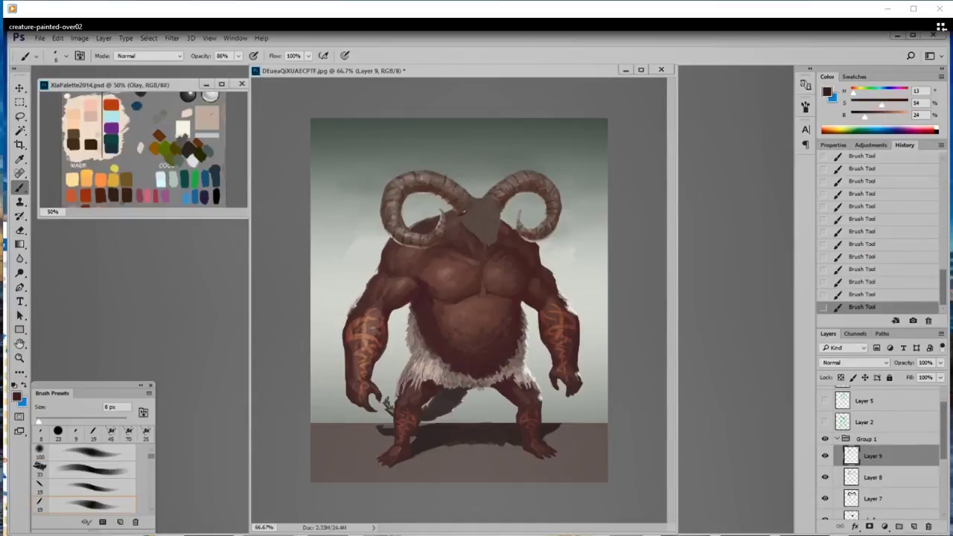
- Switch to the other 19 px brush tip, reduce it to 8 px, and refine the horn bases with browns sampled from the horns
right_click(530, 195)
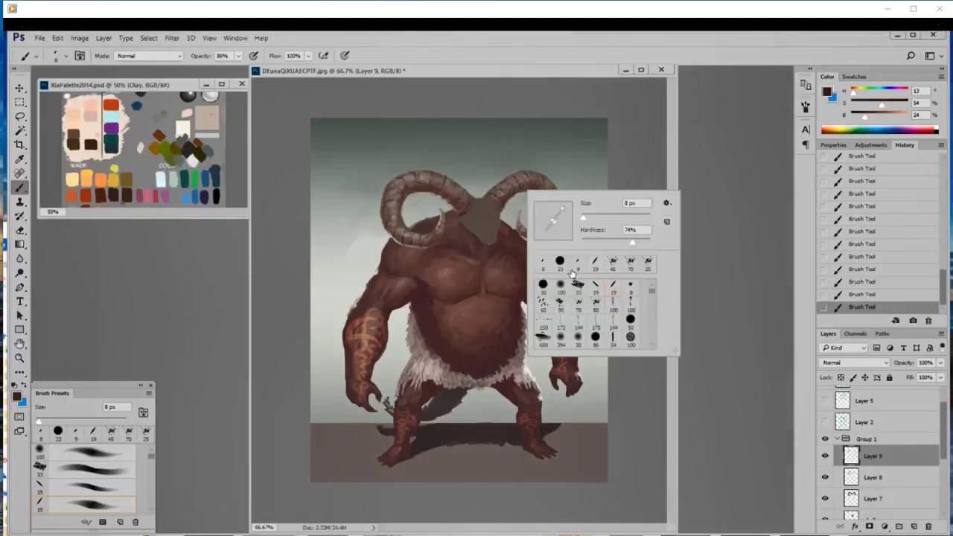
click(595, 287)
alt+click(427, 180)
key(bracketleft)
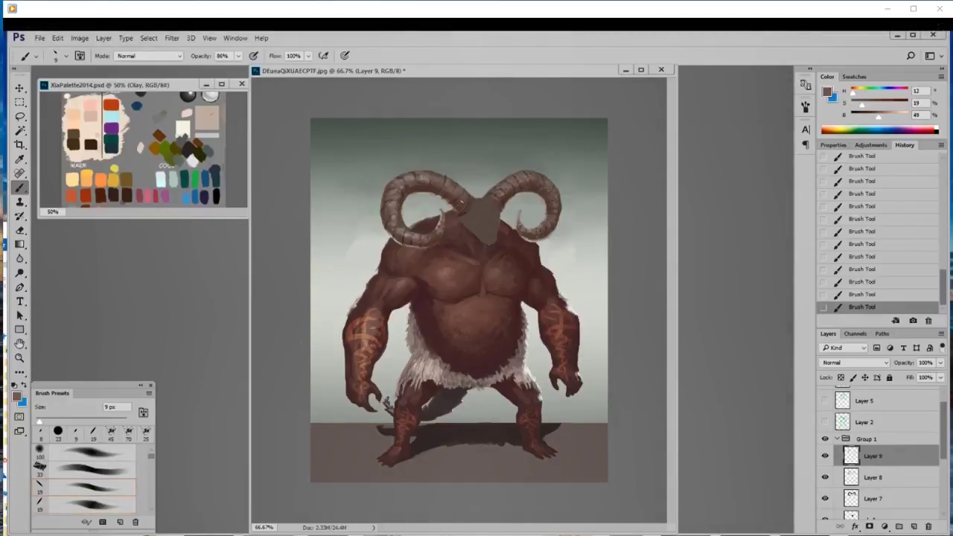
key(bracketleft)
alt+click(499, 197)
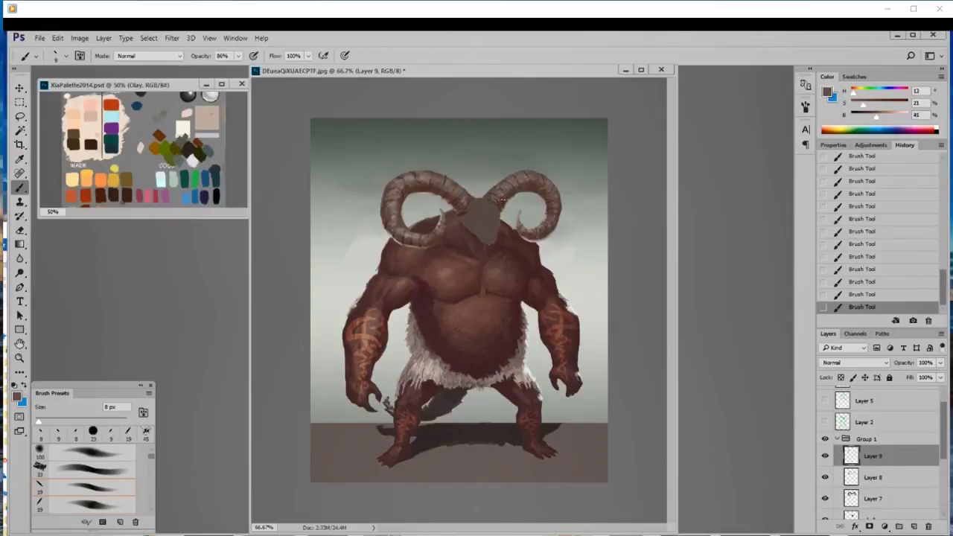
alt+click(503, 200)
alt+click(502, 199)
alt+click(508, 200)
alt+click(509, 182)
alt+click(499, 185)
- Compare the horns with and without Layer 9, and the repaint against the finished creature by toggling Group 1
click(826, 457)
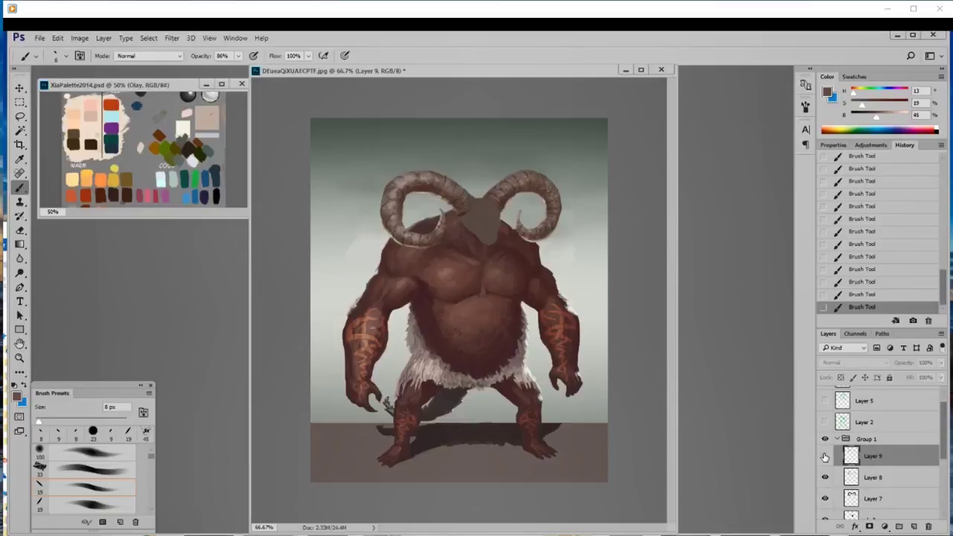
click(826, 456)
click(825, 440)
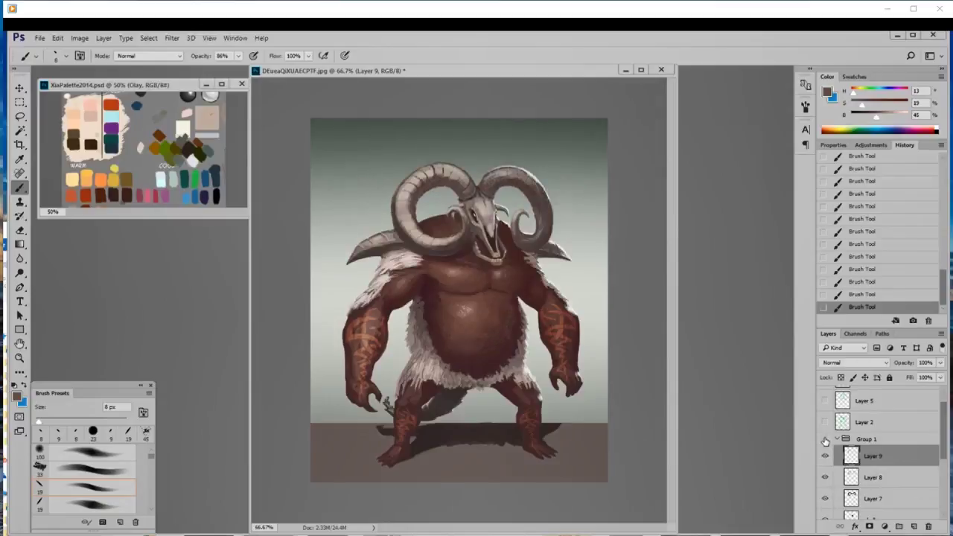
click(825, 439)
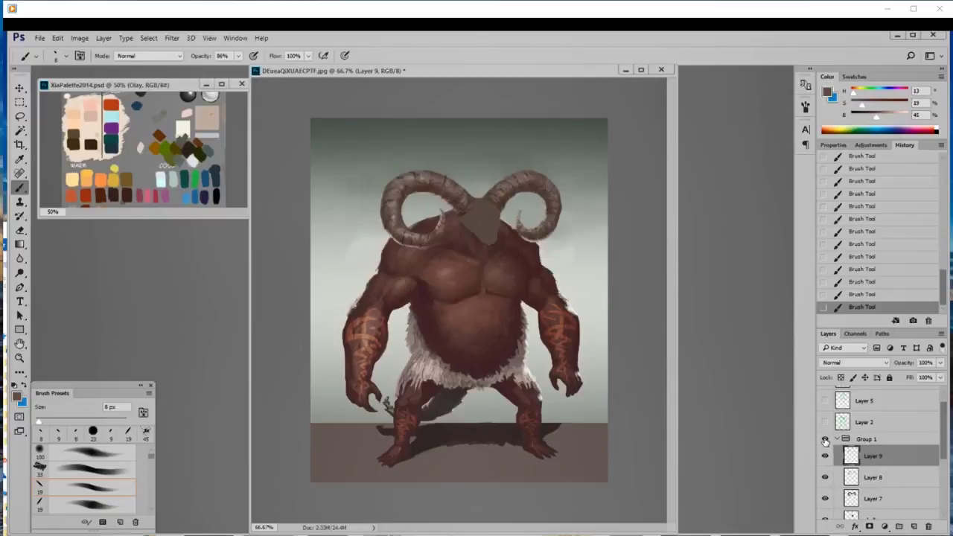
- Create a layer group named "horns", move Layers 7, 8 and 9 into it, and collapse it
click(899, 526)
double_click(872, 452)
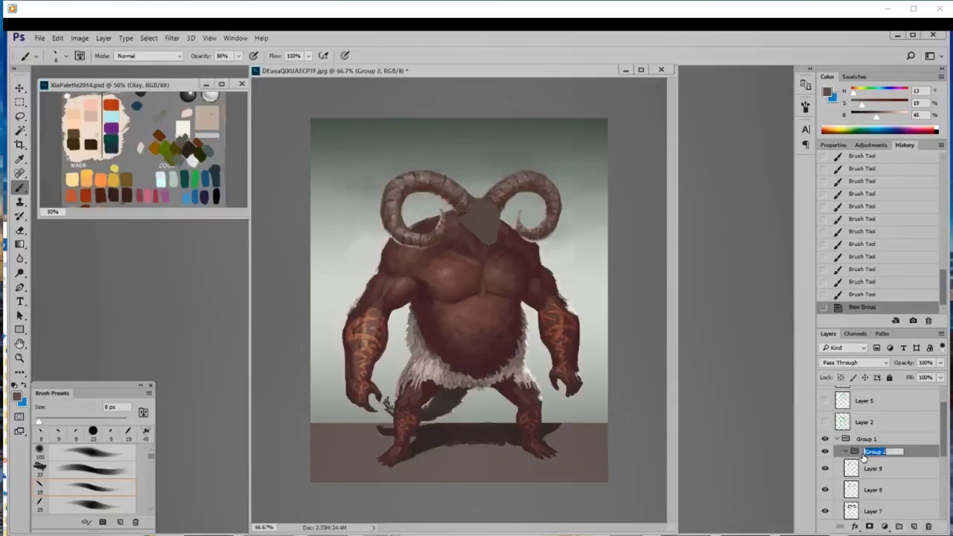
text(Horns)
click(905, 469)
shift+click(889, 512)
drag(887, 511, 851, 456)
click(847, 451)
- Add a new layer directly above the skull layer and load the skull silhouette as a selection
click(844, 468)
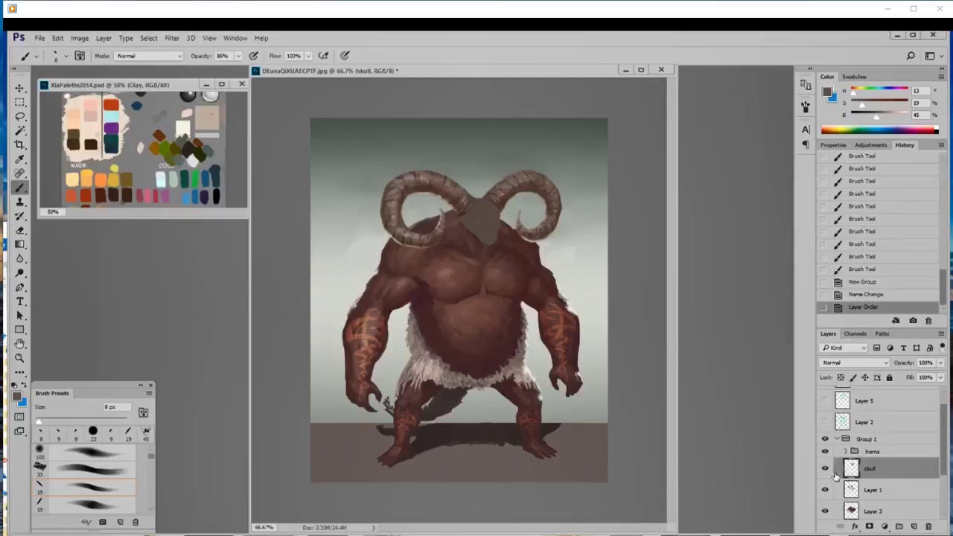
click(912, 526)
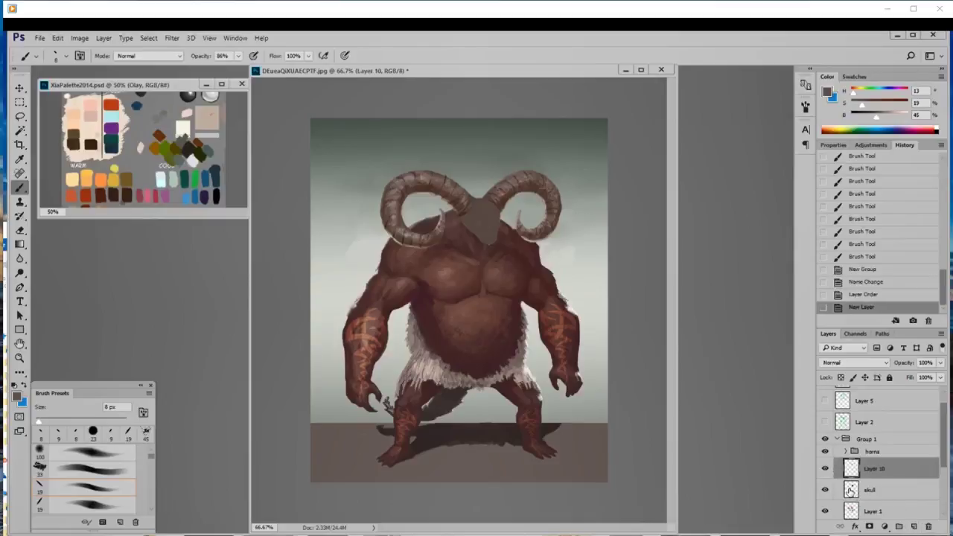
ctrl+click(852, 490)
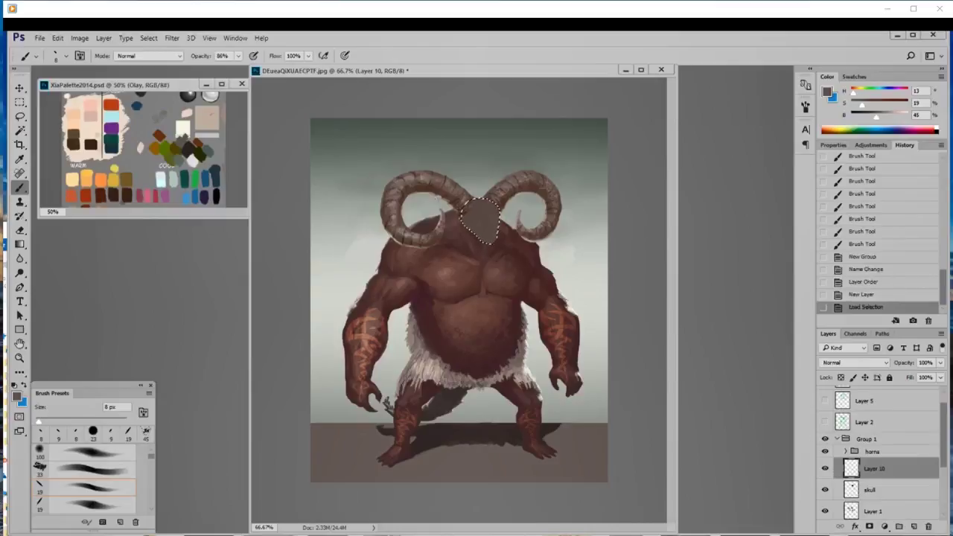
- Sample a dark horn brown, raise its saturation to 49%, and shade the selected skull with the 80 px textured brush, hiding the selection outline
alt+click(436, 189)
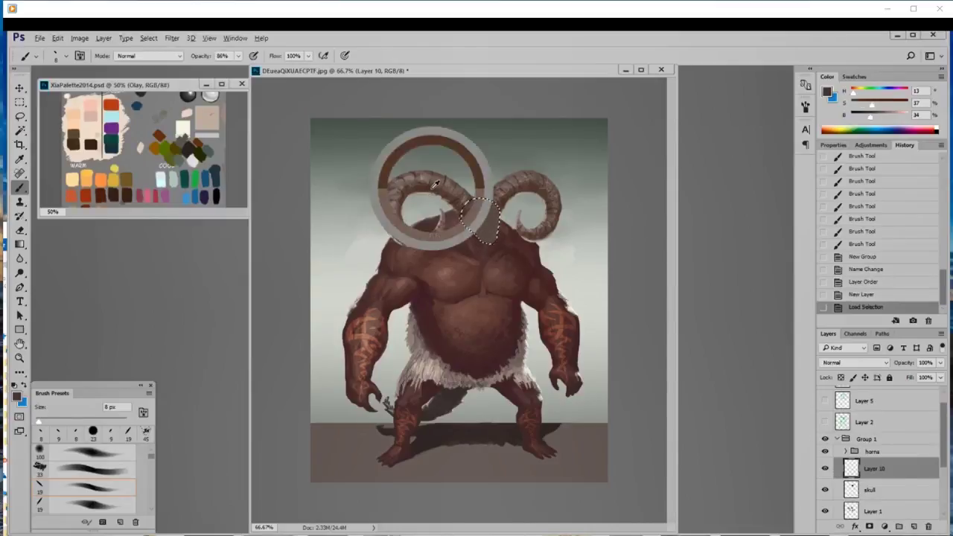
right_click(470, 214)
click(539, 329)
drag(477, 208, 489, 233)
drag(873, 105, 870, 118)
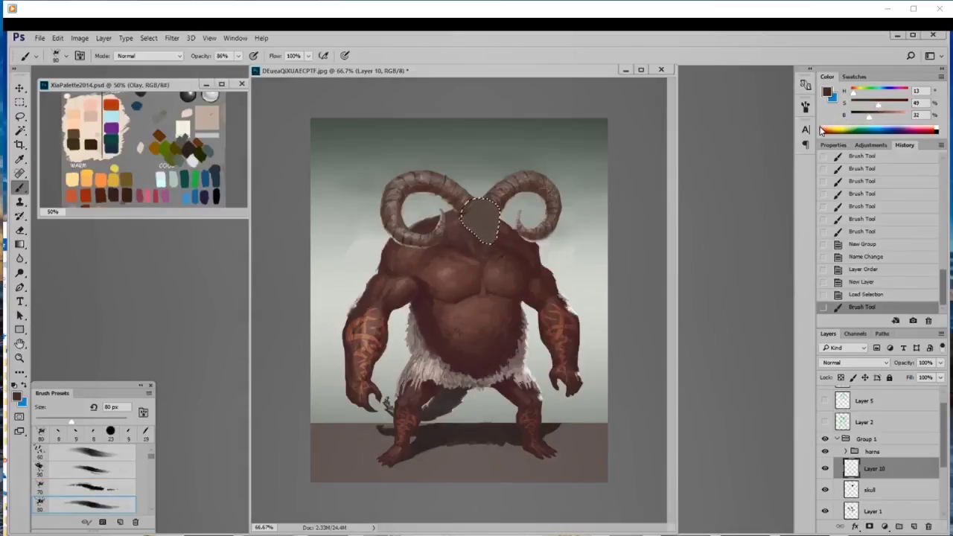
key(ctrl+h)
mouse_move(479, 229)
mouse_down()
mouse_move(514, 216)
mouse_move(483, 217)
mouse_move(486, 253)
mouse_move(502, 230)
mouse_up()
mouse_move(501, 230)
mouse_down()
mouse_move(505, 256)
mouse_move(508, 209)
mouse_move(523, 249)
mouse_up()
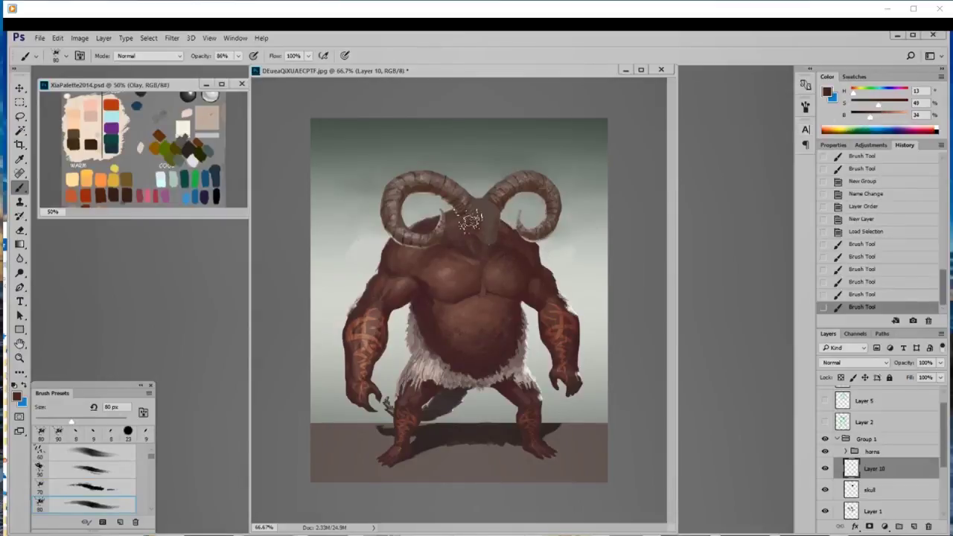
mouse_move(468, 225)
mouse_down()
mouse_move(502, 195)
mouse_move(491, 194)
mouse_move(487, 220)
mouse_move(506, 215)
mouse_move(497, 238)
mouse_move(482, 237)
mouse_move(528, 261)
mouse_up()
drag(544, 250, 555, 245)
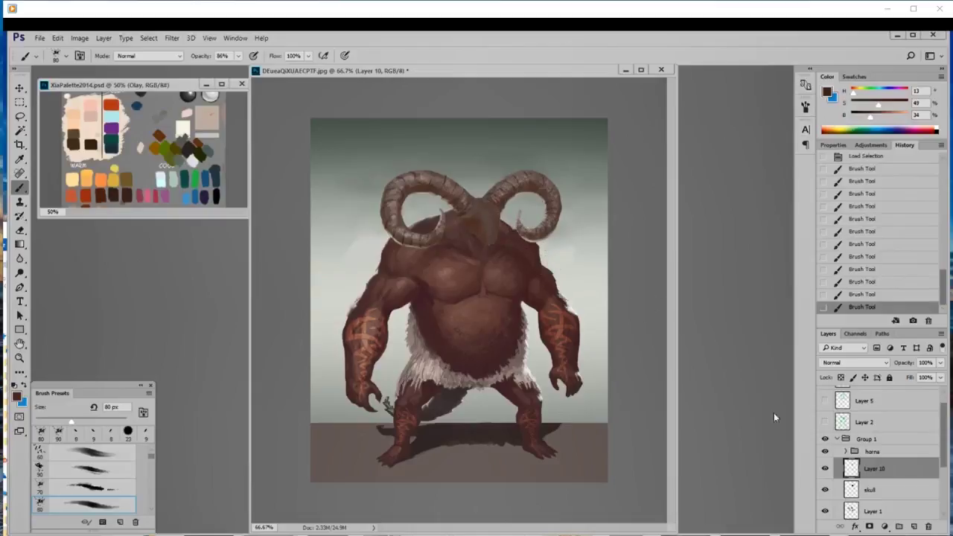
- Expand the horns group, select Layer 7, clear the selection, and erase the left horn's base edge beside the skull with the 23 px eraser
click(847, 452)
click(874, 492)
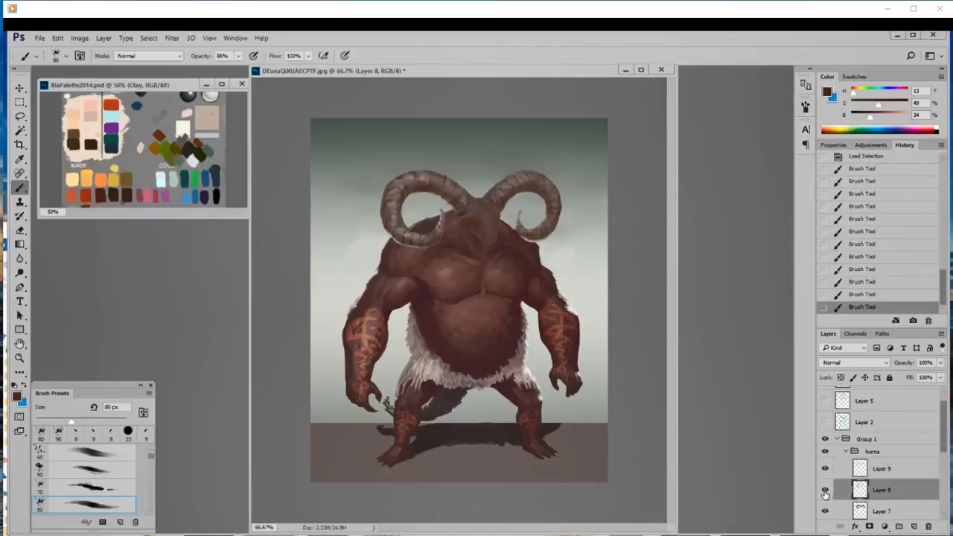
scroll(938, 466, down, 2)
scroll(937, 467, down, 1)
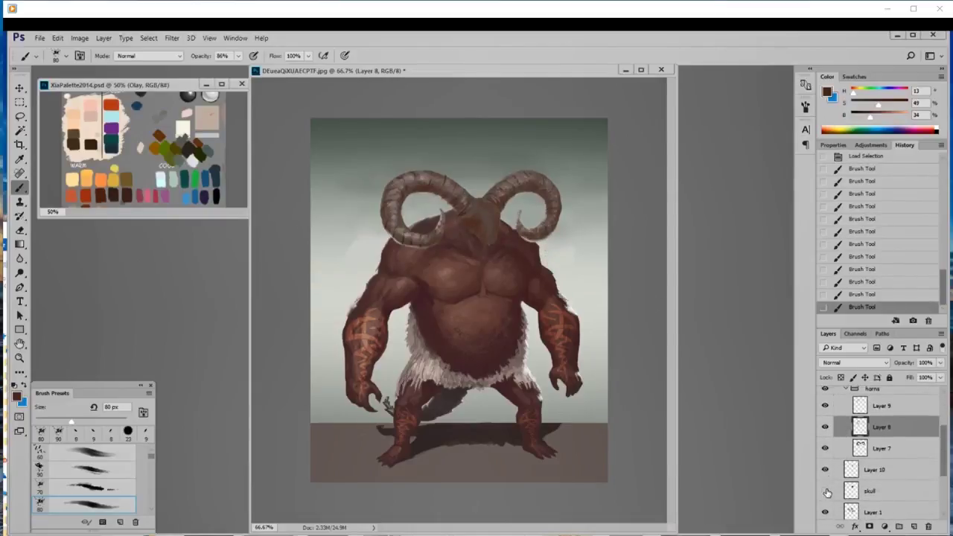
click(825, 448)
click(825, 448)
click(872, 449)
key(l)
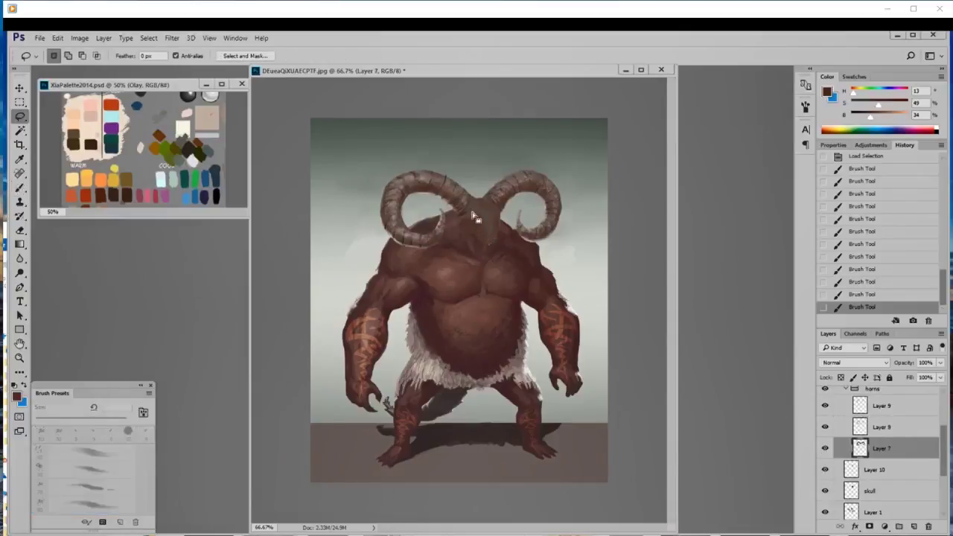
click(467, 226)
key(e)
drag(461, 213, 466, 217)
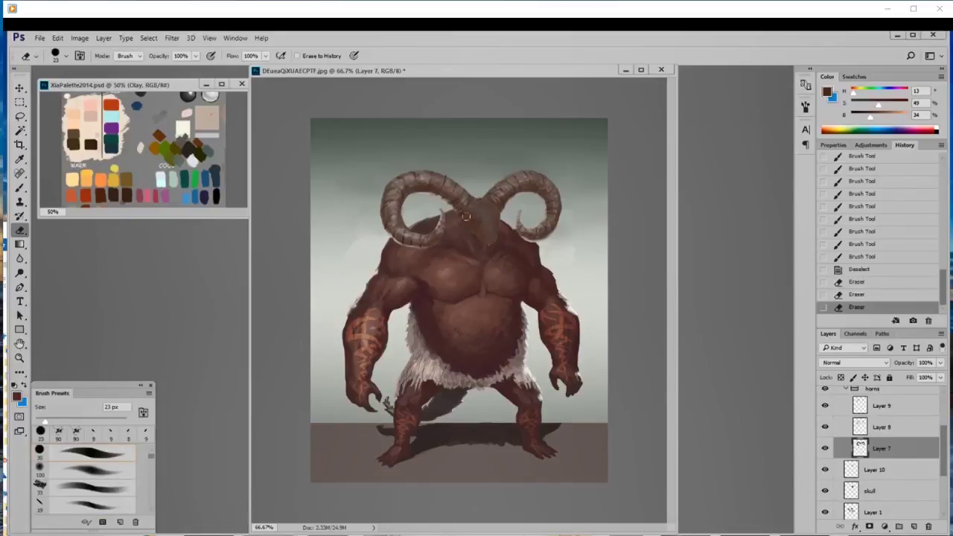
click(465, 217)
click(465, 217)
- Reload the skull silhouette as a selection and make Layer 10 the active layer
key(l)
click(851, 490)
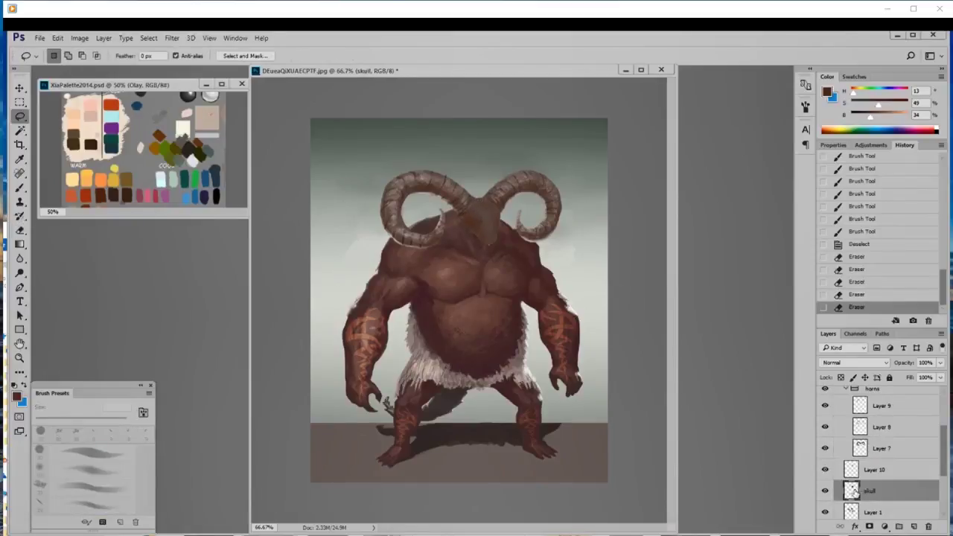
ctrl+click(850, 491)
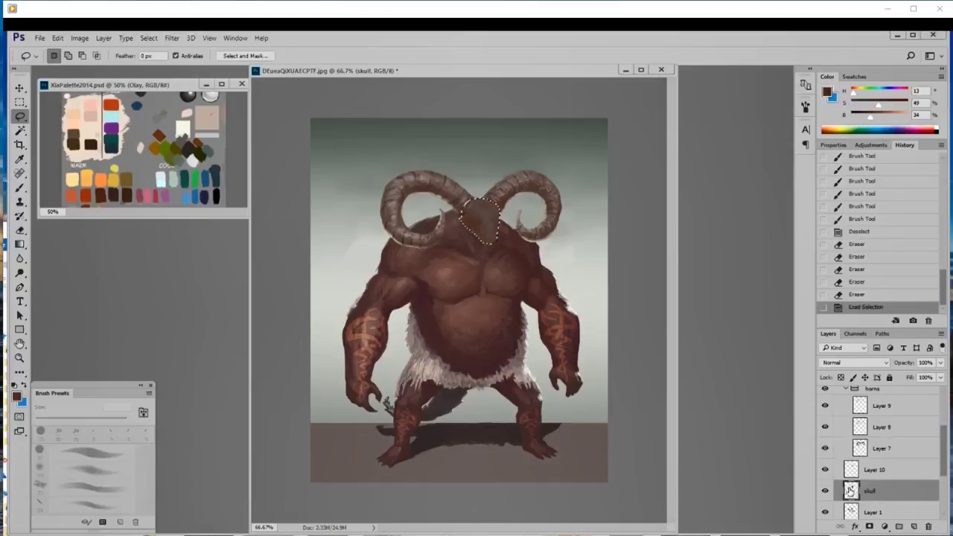
click(875, 470)
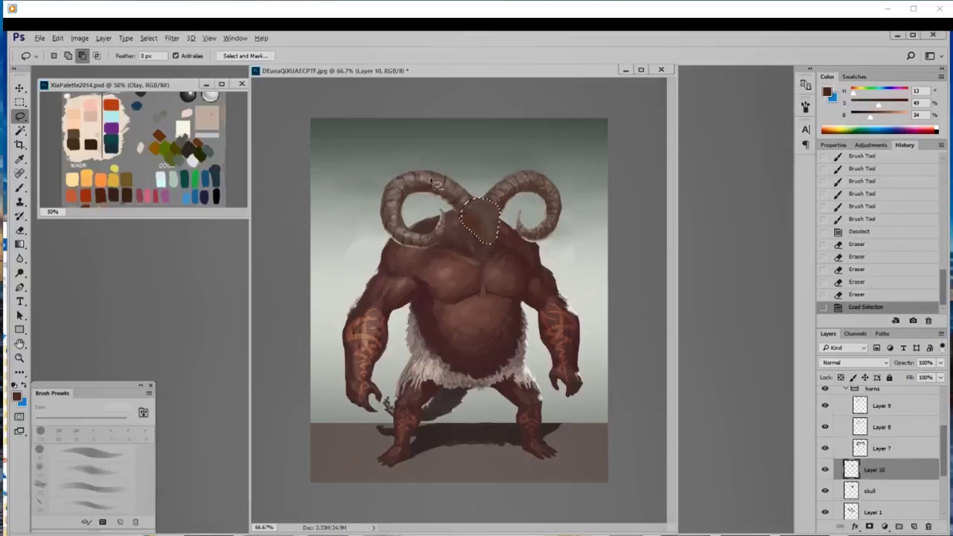
- Sample a lighter brown from the left horn and paint the selected skull's forehead and snout with the textured brush at 45 px
key(alt)
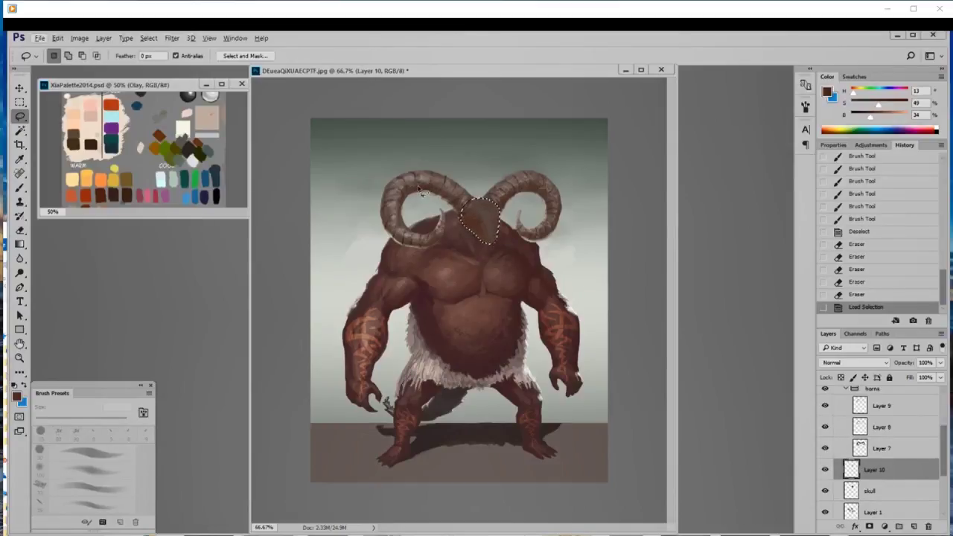
key(b)
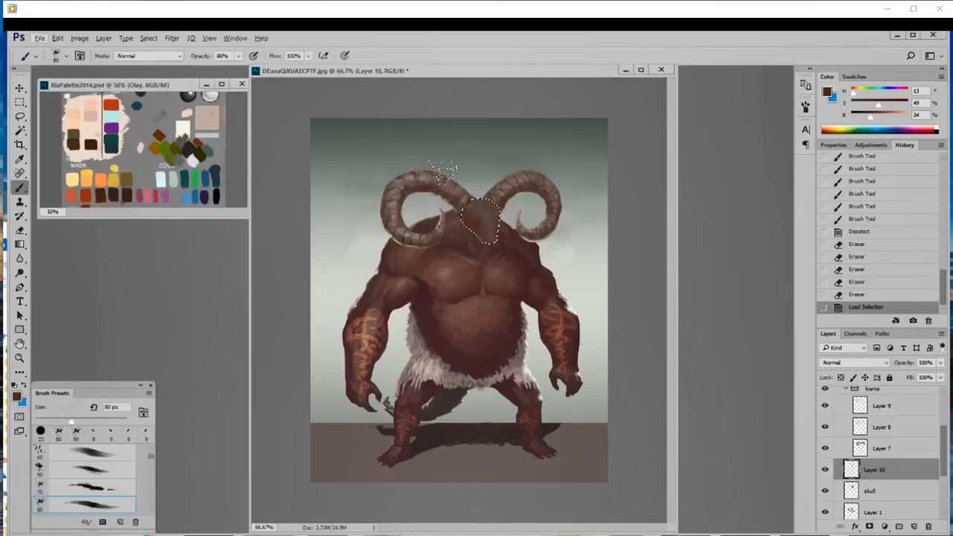
alt+click(434, 173)
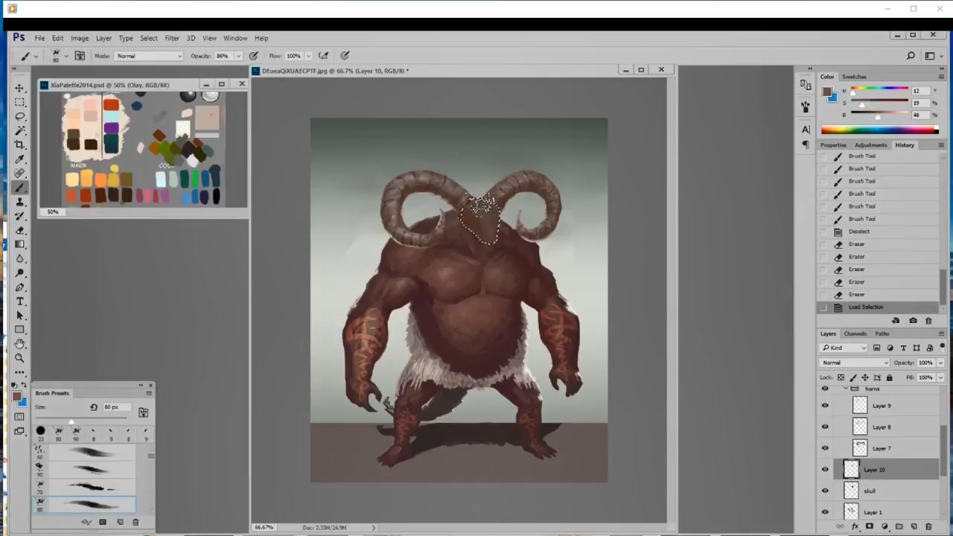
key(bracketleft)
key(bracketleft)
key(bracketleft)
key(bracketleft)
drag(479, 202, 487, 218)
drag(488, 217, 493, 224)
mouse_move(490, 222)
mouse_down()
mouse_move(491, 232)
mouse_move(481, 216)
mouse_up()
drag(480, 215, 484, 219)
drag(483, 219, 487, 224)
- Switch to the 19 px brush and paint highlights along the skull's brow and snout with light browns sampled from skull and horn
right_click(520, 238)
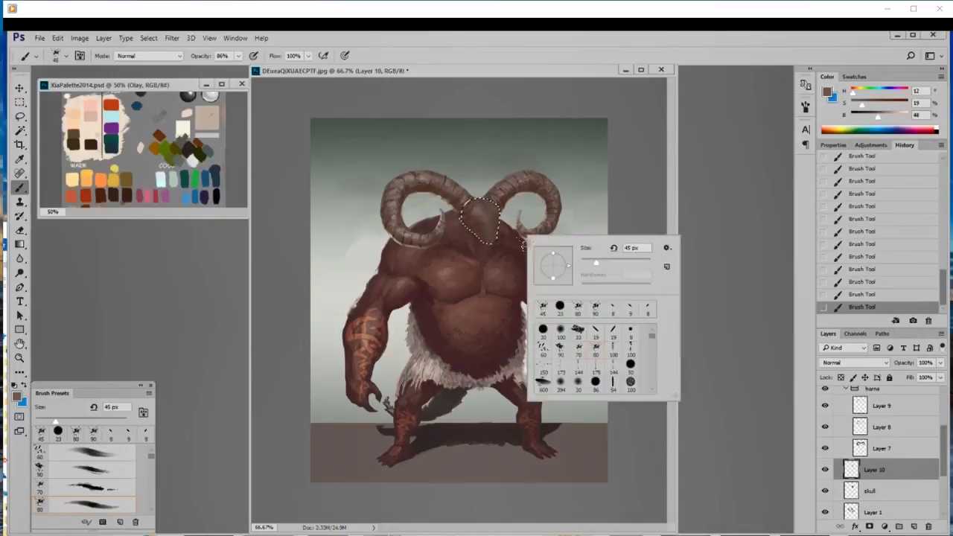
double_click(600, 339)
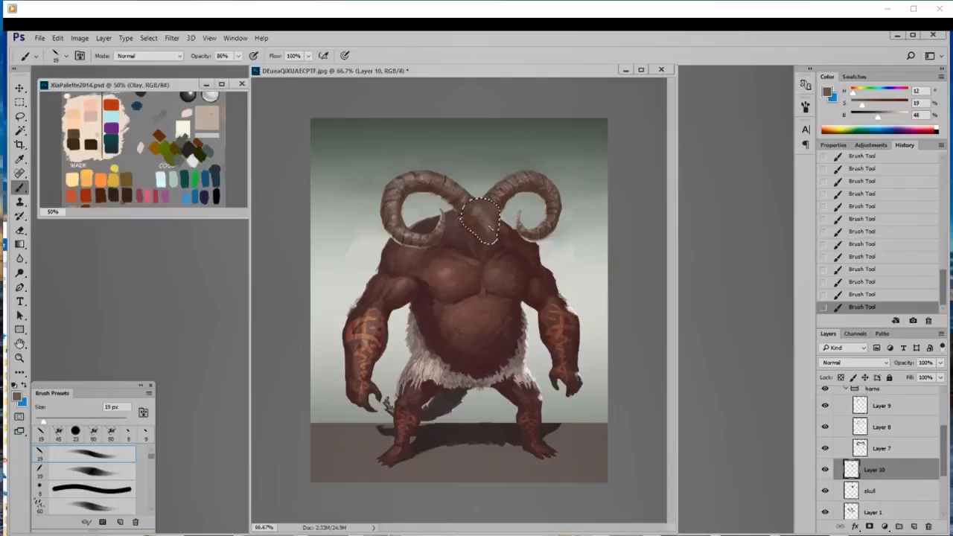
alt+click(488, 225)
alt+click(429, 178)
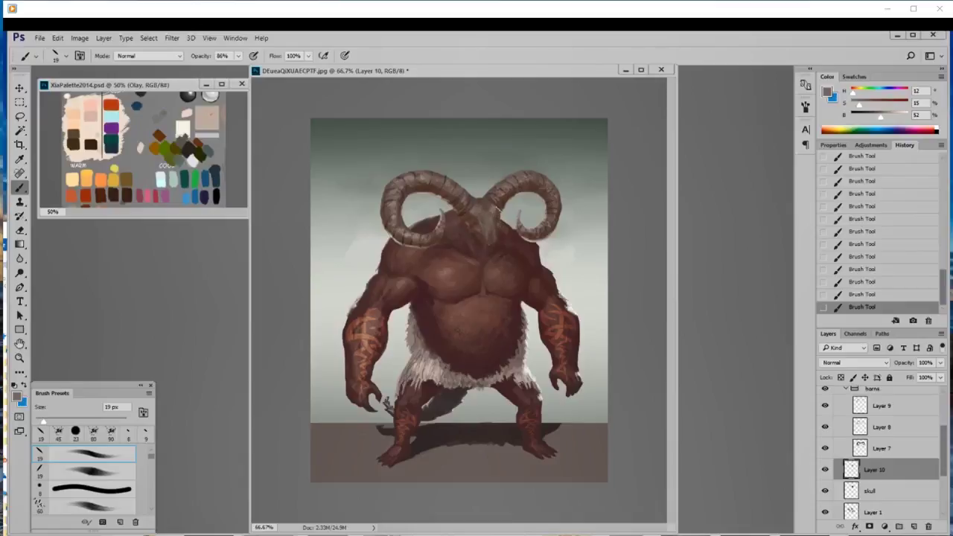
- Sample a dark brown near the snout, set it to 52% saturation and 21% brightness, and paint the skull's eye sockets
alt+click(498, 206)
alt+click(479, 237)
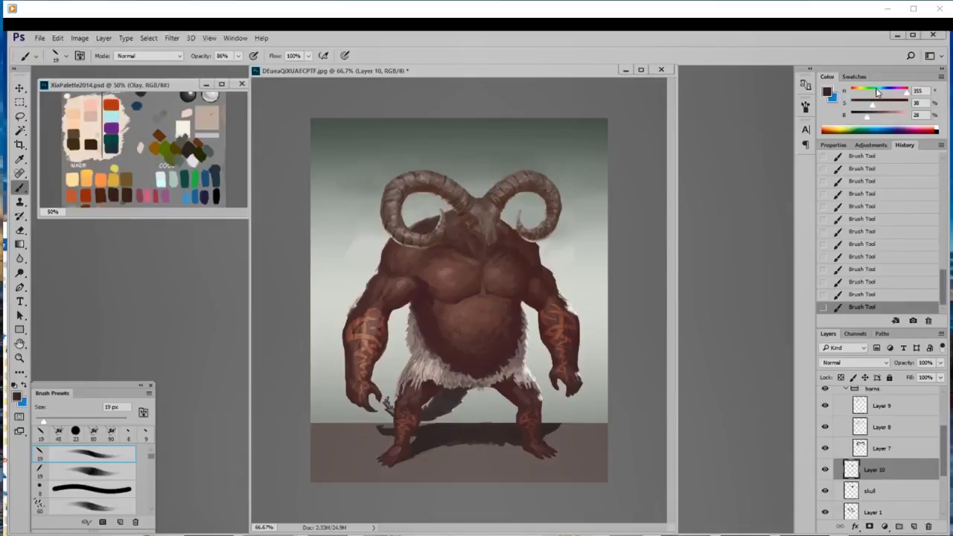
drag(875, 104, 865, 117)
- Collapse the horns group and briefly hide Group 1 to compare the repainted head with the original
scroll(856, 413, up, 1)
click(847, 409)
click(824, 409)
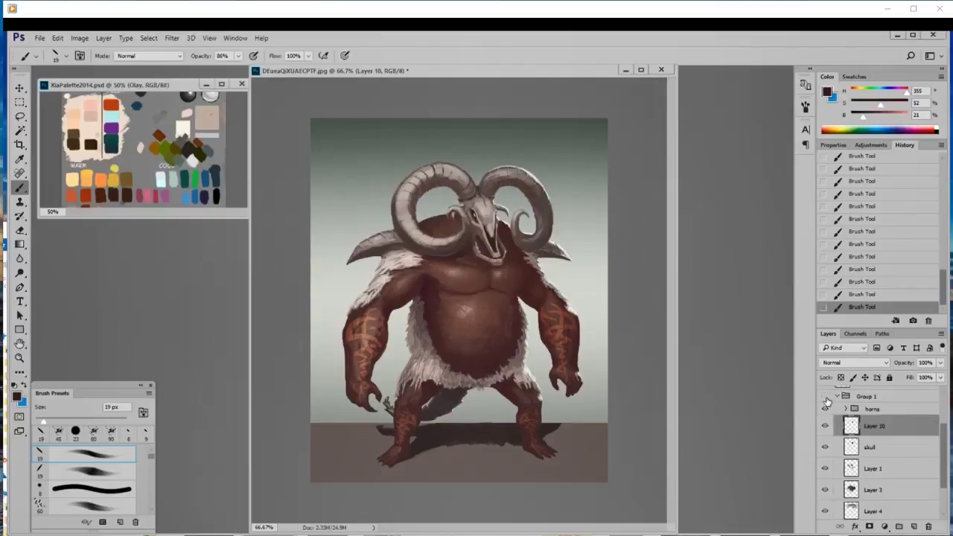
click(824, 409)
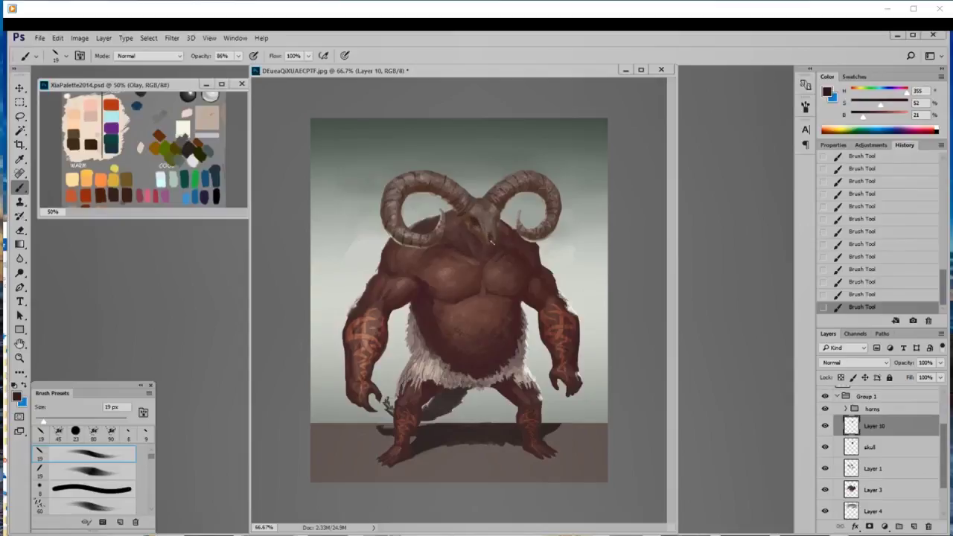
- Model the skull's face with sampled browns and add highlights in a lighter tone at 17% saturation and 56% brightness
key(alt)
key(alt)
alt+click(490, 212)
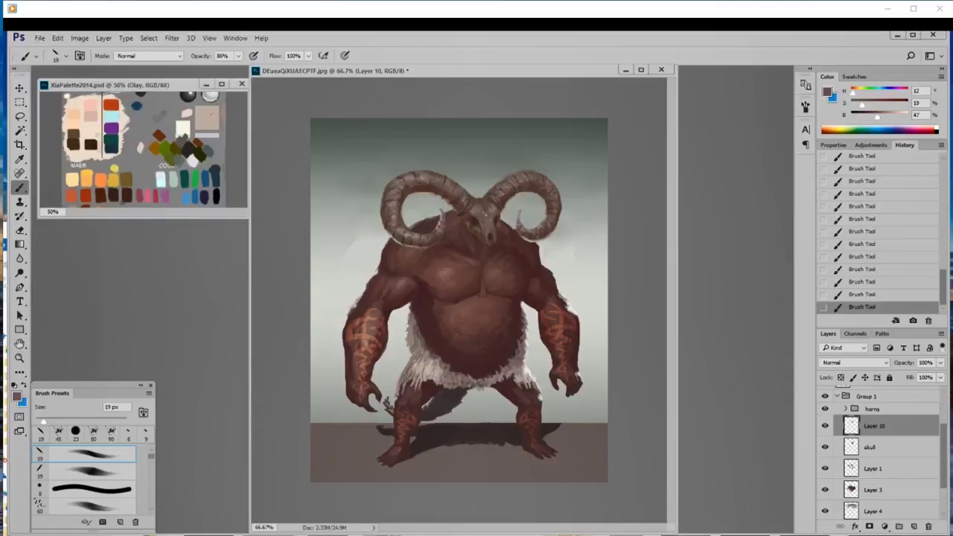
alt+click(484, 215)
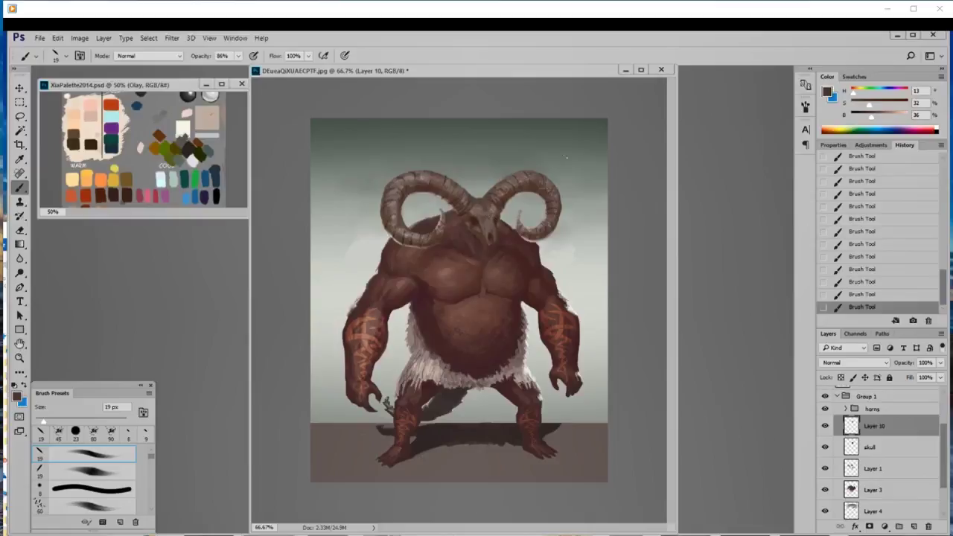
alt+click(478, 208)
click(883, 116)
click(862, 104)
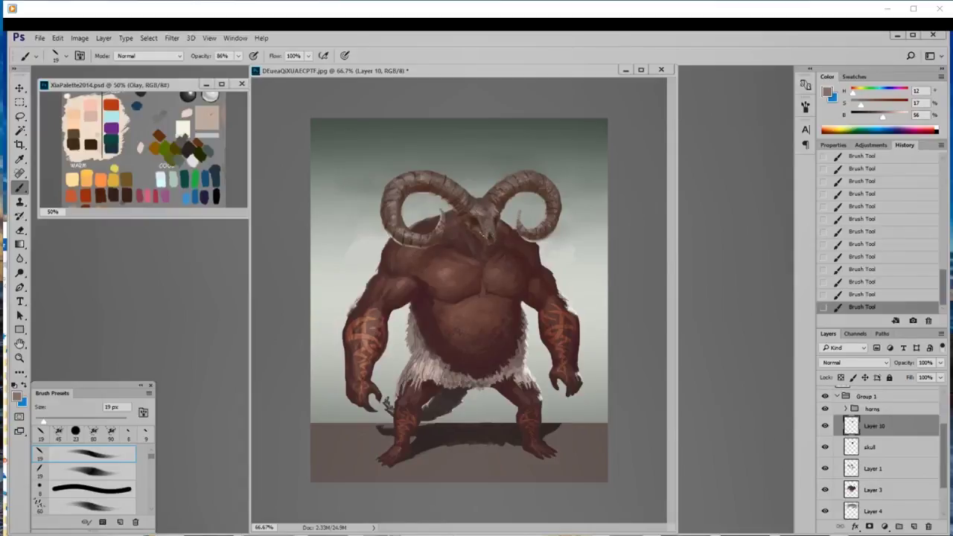
- Refine the cheek and snout with mid browns sampled from the skull, reducing the brush to 10 px
alt+click(478, 228)
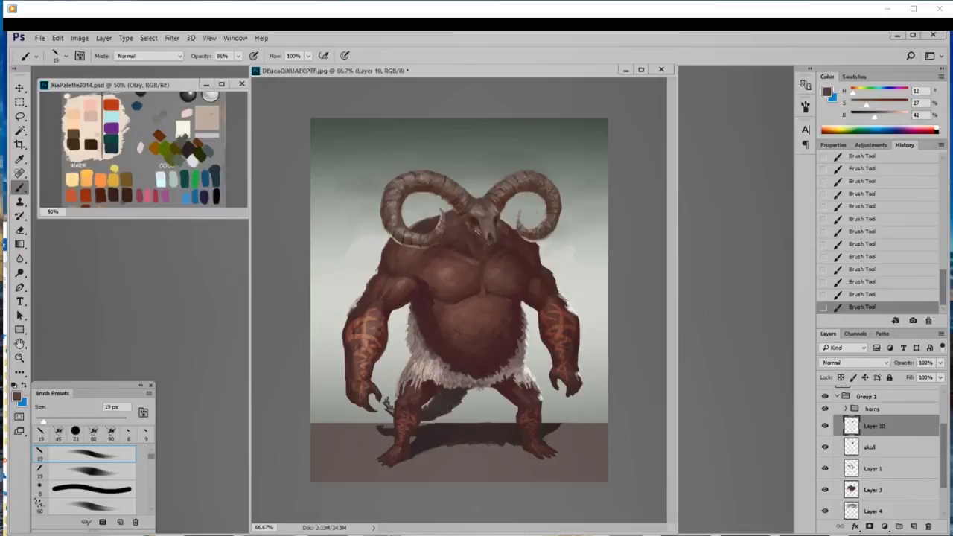
alt+click(488, 229)
key(bracketleft)
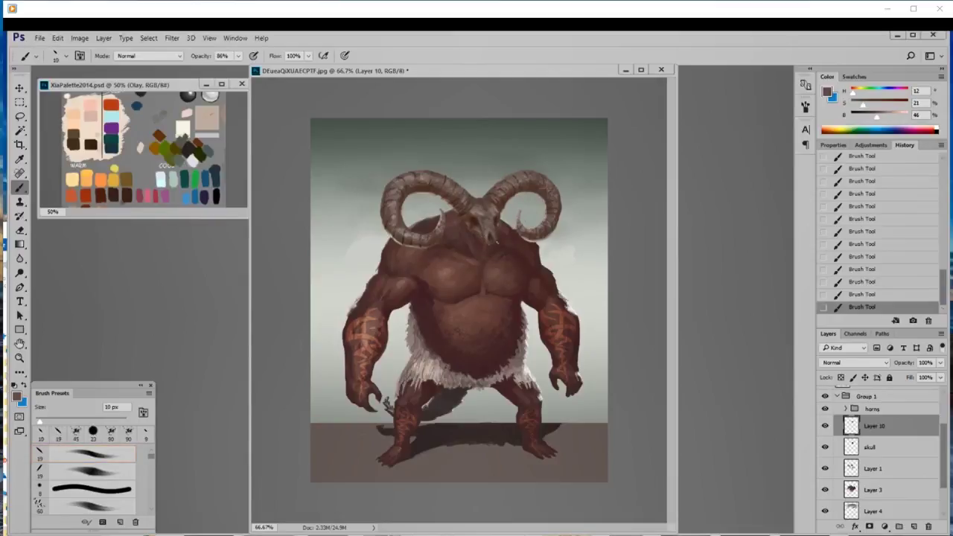
alt+click(496, 229)
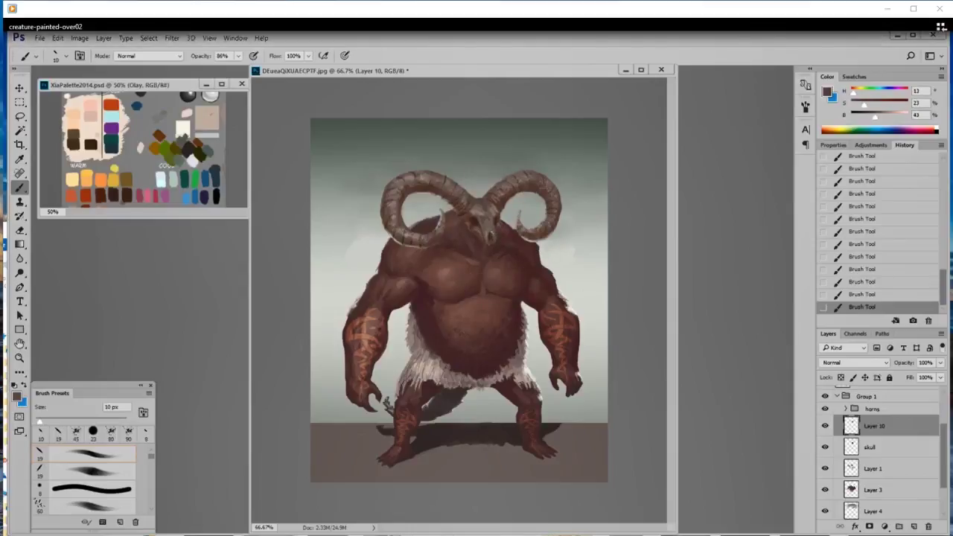
alt+click(490, 230)
- Clear the skull selection and lighten the skull with the 175 px Dodge tool at 31% exposure on midtones
key(space)
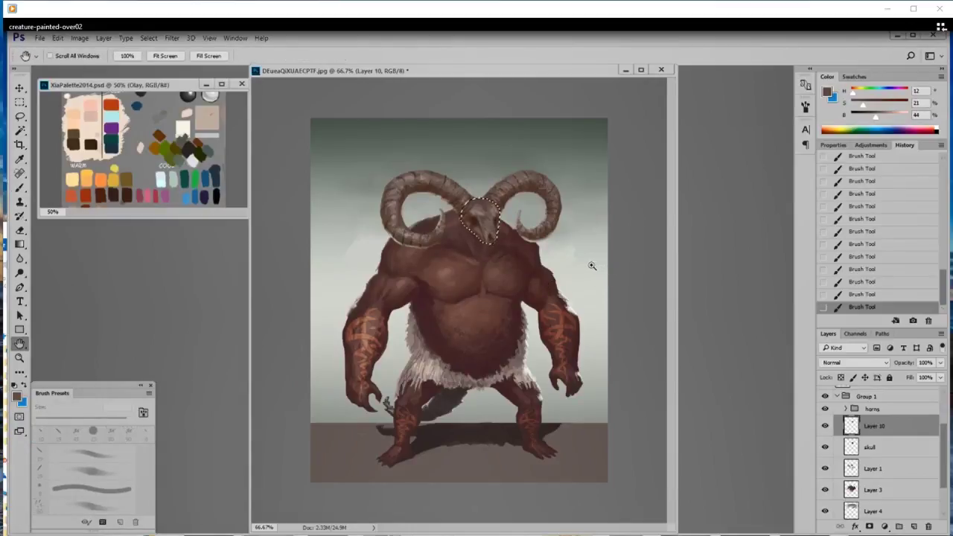
key(ctrl+d)
key(o)
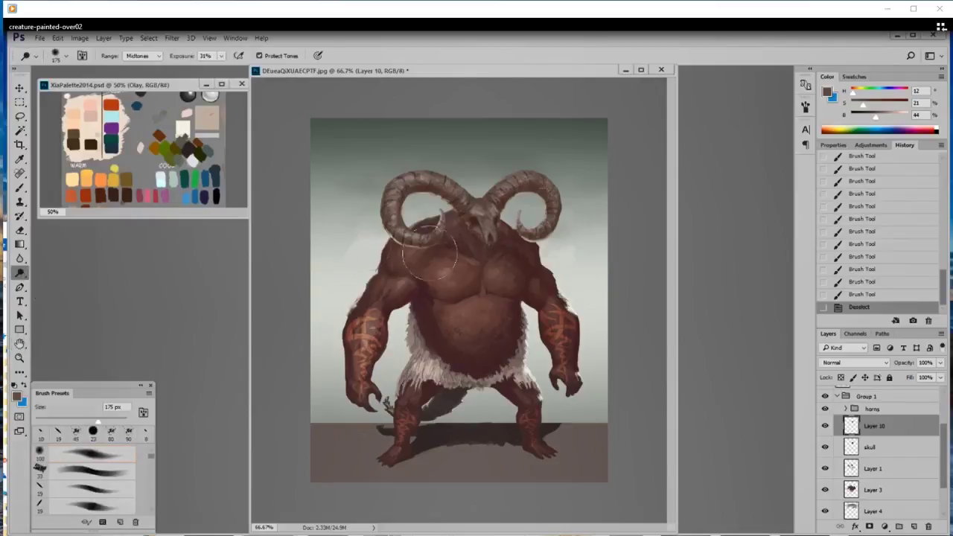
mouse_move(488, 239)
mouse_down()
mouse_move(481, 219)
mouse_move(486, 232)
mouse_up()
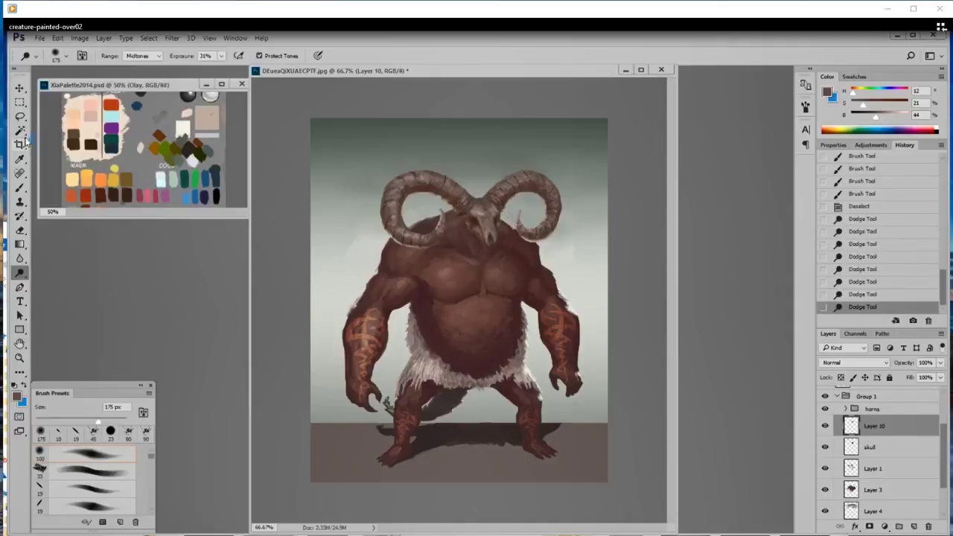
- Return to the 10 px brush and touch up the forehead and snout tip with browns sampled from the skull
click(19, 187)
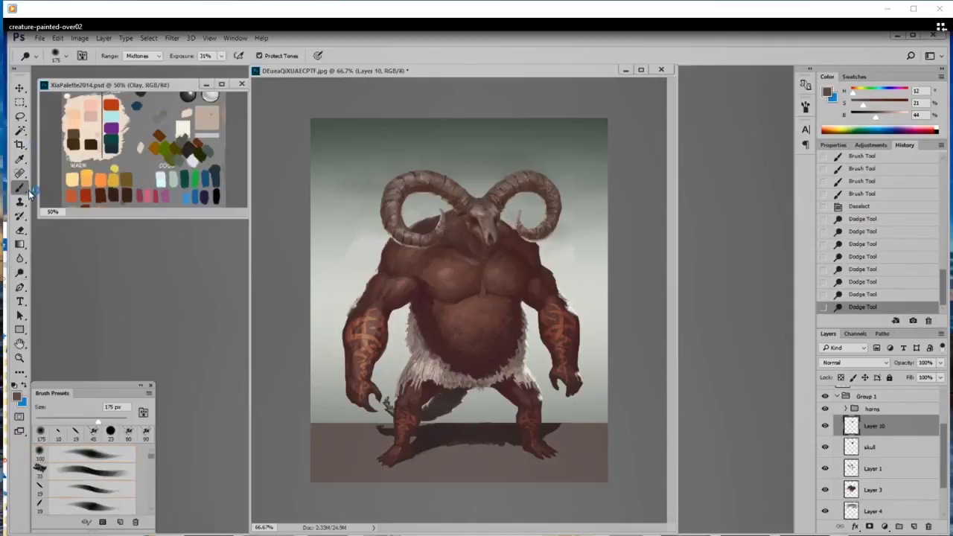
alt+click(488, 212)
drag(488, 211, 489, 214)
mouse_move(488, 250)
mouse_down()
mouse_move(497, 243)
mouse_move(486, 237)
mouse_up()
alt+click(482, 239)
drag(484, 231, 488, 238)
- Raise the brush opacity to 100% and paint the upper jaw and teeth at the snout tip with sampled browns
drag(238, 55, 254, 70)
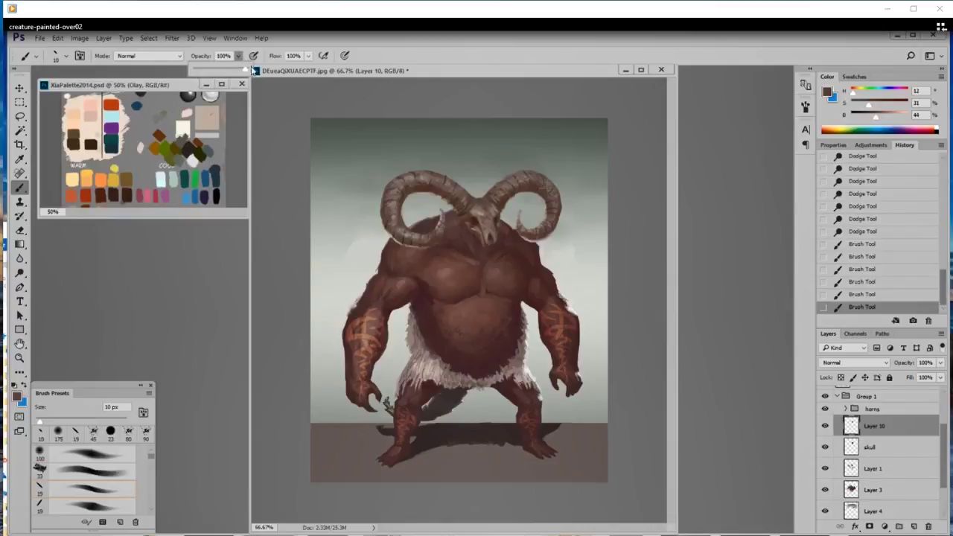
alt+click(481, 235)
drag(484, 235, 488, 243)
mouse_move(485, 237)
mouse_down()
mouse_move(490, 244)
mouse_move(478, 240)
mouse_up()
alt+click(484, 237)
mouse_move(475, 231)
mouse_down()
mouse_move(481, 243)
mouse_move(487, 239)
mouse_up()
alt+click(483, 233)
alt+click(492, 235)
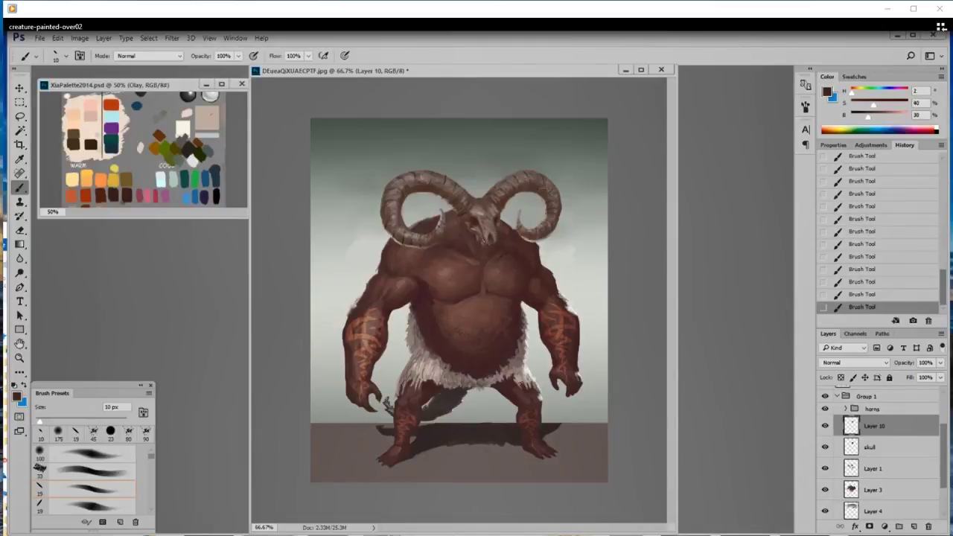
- Define the right side of the snout and its teeth by alternating light and dark browns sampled from the skull
alt+click(492, 232)
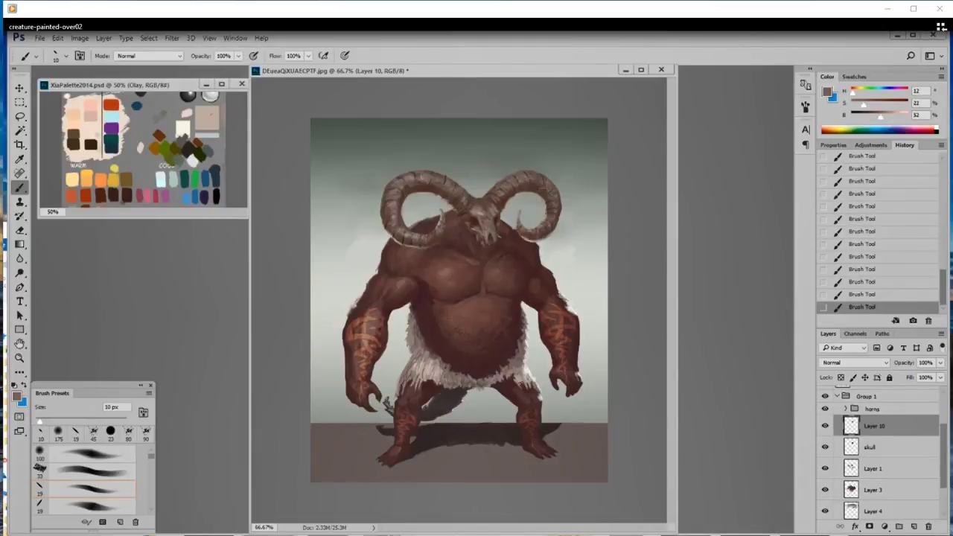
alt+click(494, 237)
alt+click(495, 238)
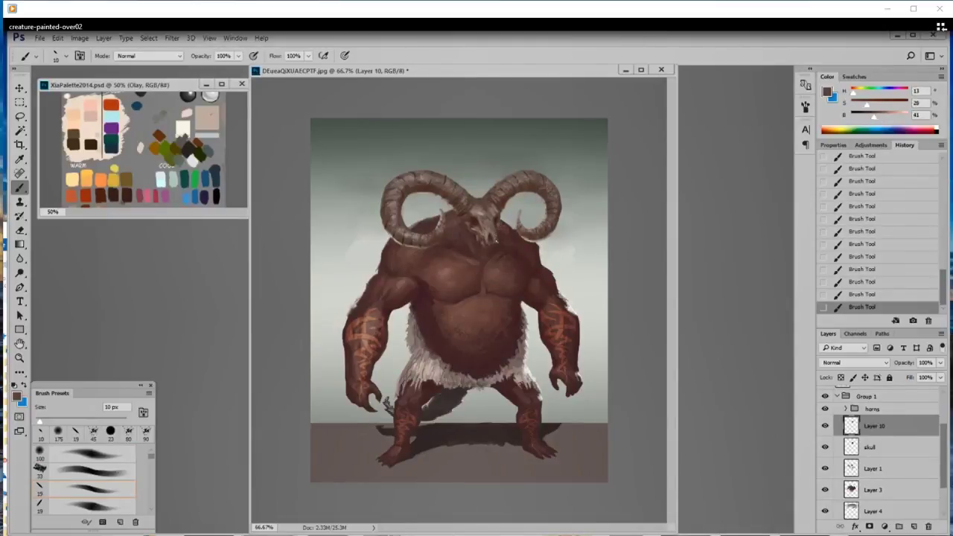
alt+click(490, 234)
alt+click(494, 242)
alt+click(493, 234)
- Erase stray paint beside the snout's tip and briefly hide Group 1 to compare the head with the original
key(e)
mouse_move(505, 240)
mouse_down()
mouse_move(477, 247)
mouse_move(493, 255)
mouse_up()
key(b)
key(b)
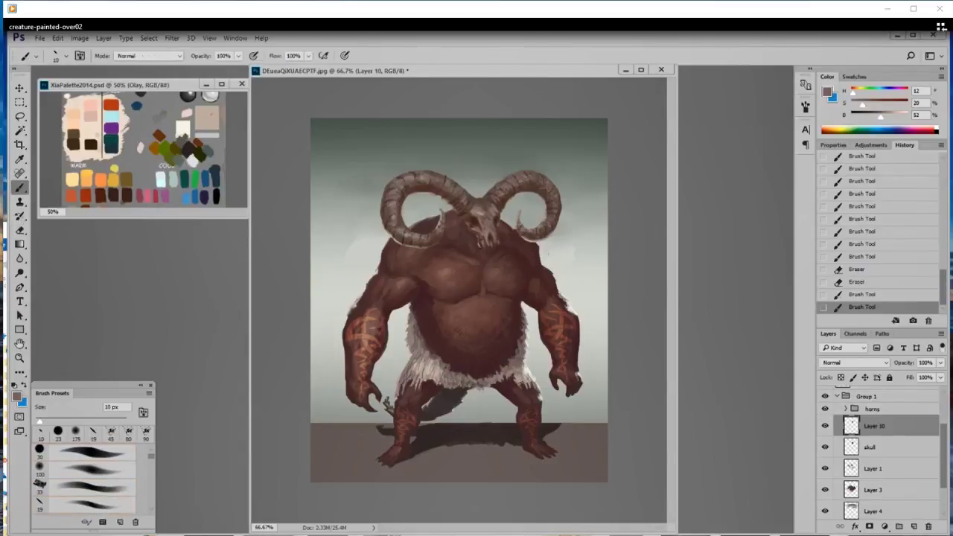
click(825, 396)
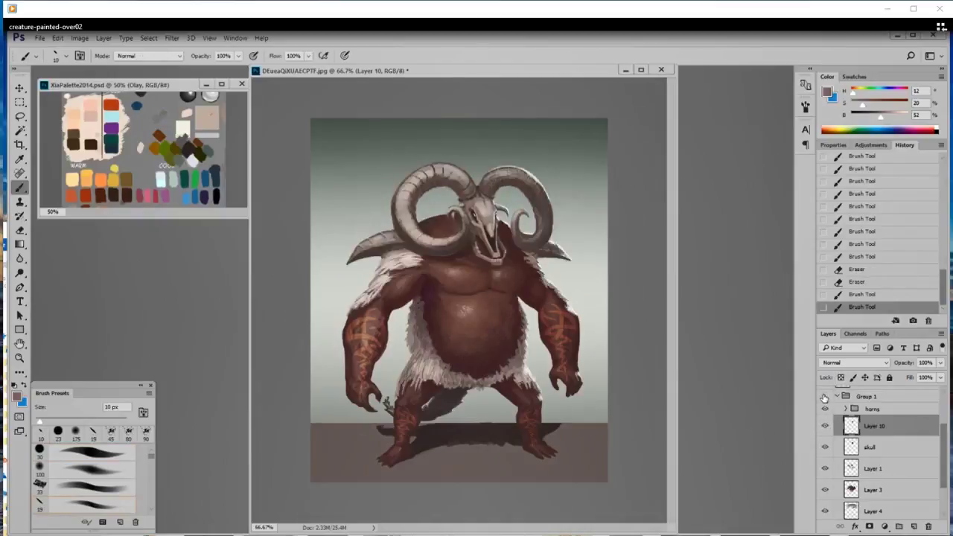
click(825, 396)
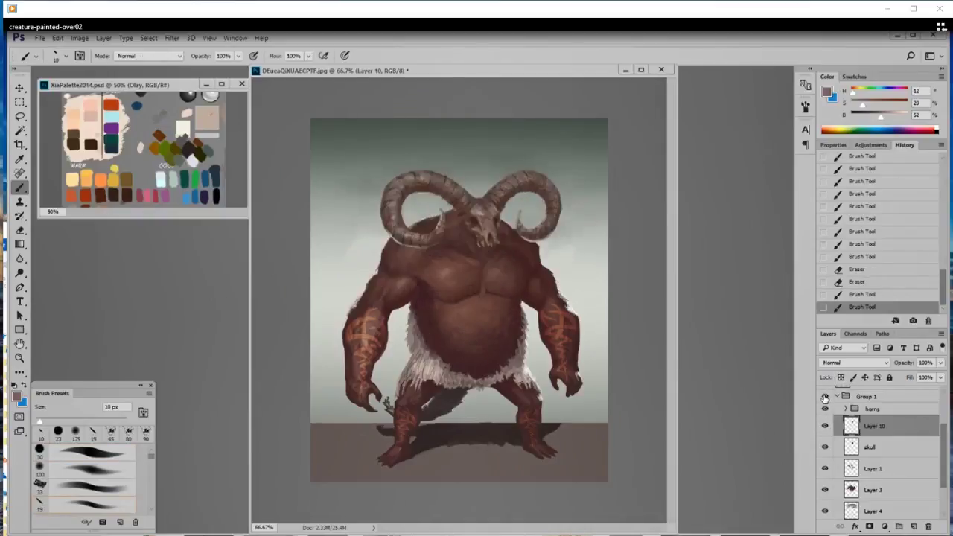
- Repaint the skull's brow and the edge of its right eye socket with light and dark browns sampled from the skull
alt+click(476, 208)
drag(477, 208, 482, 202)
drag(466, 222, 506, 214)
drag(502, 214, 506, 216)
drag(501, 216, 503, 219)
alt+click(499, 213)
click(501, 216)
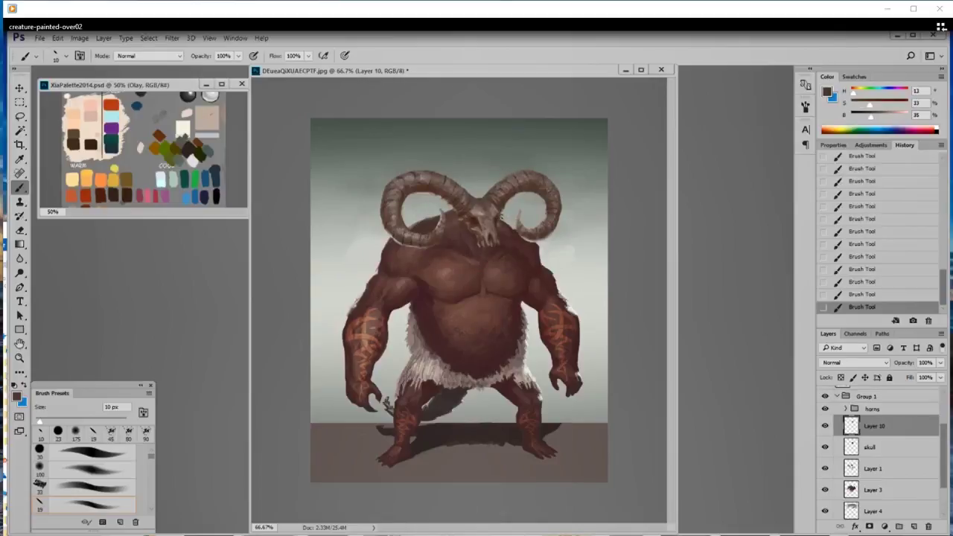
- Paint a toothed lower jaw beneath the snout and refine the cheek with sampled browns, using the 10 px brush on Layer 10
alt+click(474, 223)
alt+click(480, 218)
alt+click(491, 230)
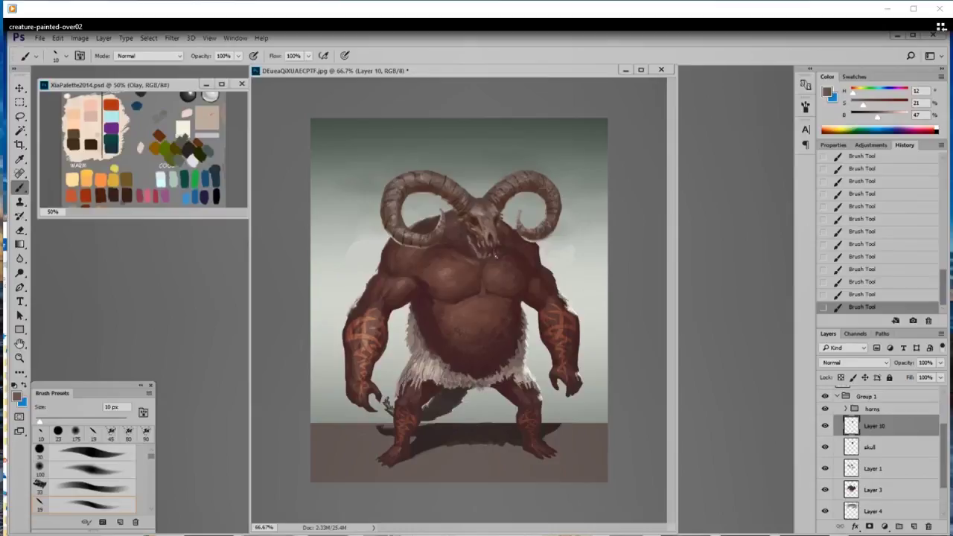
alt+click(474, 230)
alt+click(480, 255)
alt+click(494, 246)
alt+click(472, 251)
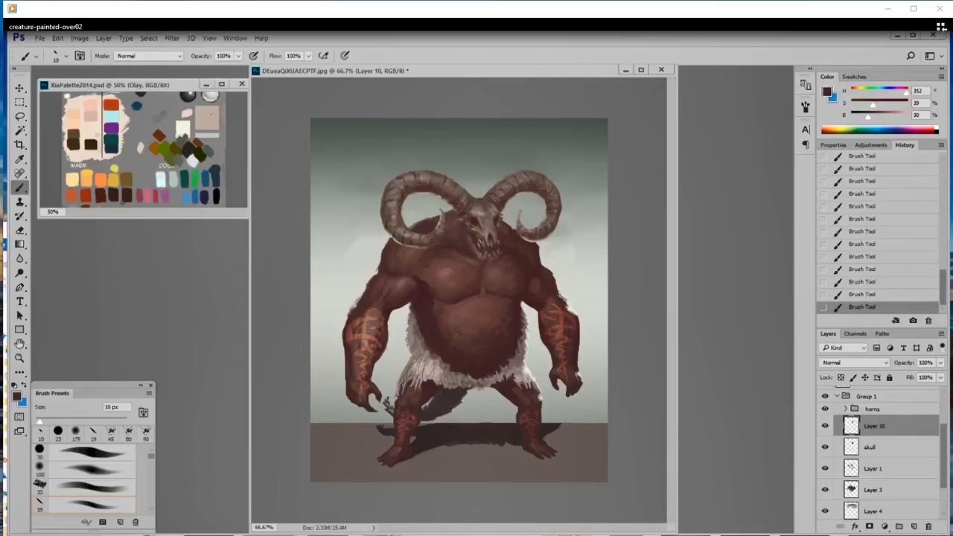
- On the skull layer, deepen the recesses around the snout and jaw with dark red-brown at 54% saturation and 24% brightness
click(882, 449)
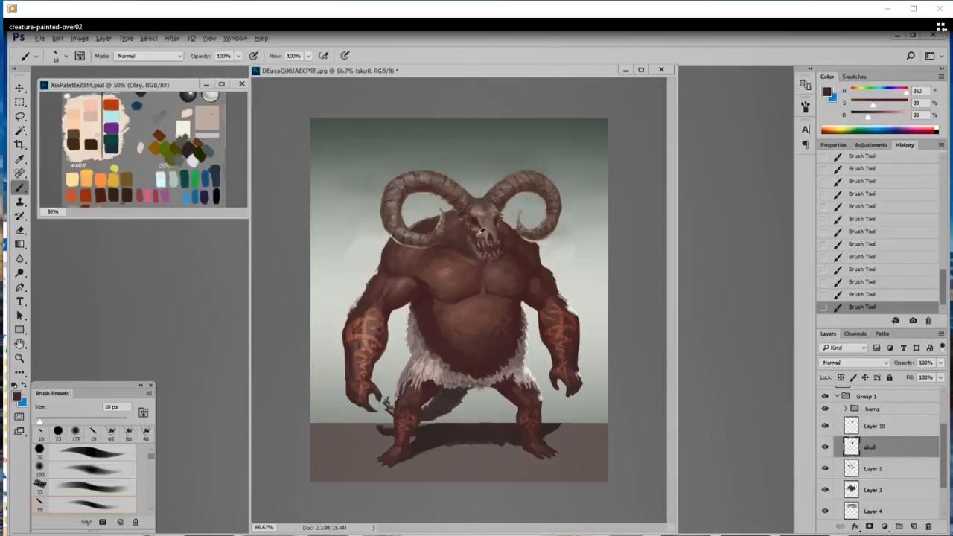
mouse_move(873, 105)
mouse_down()
mouse_move(882, 106)
mouse_move(865, 118)
mouse_up()
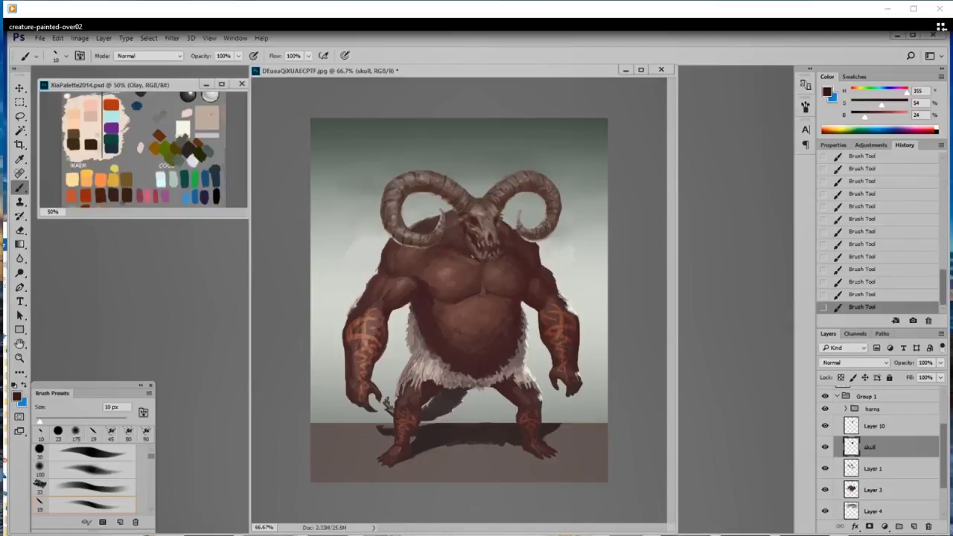
- Toggle Layer 1's visibility to check its content and rename Layer 3 as body
click(857, 470)
click(825, 468)
click(825, 470)
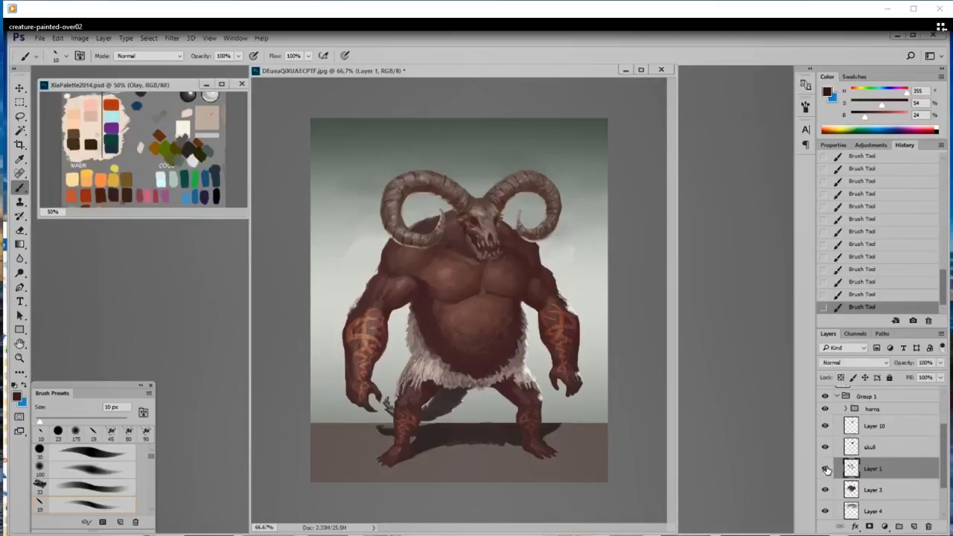
click(886, 491)
double_click(873, 490)
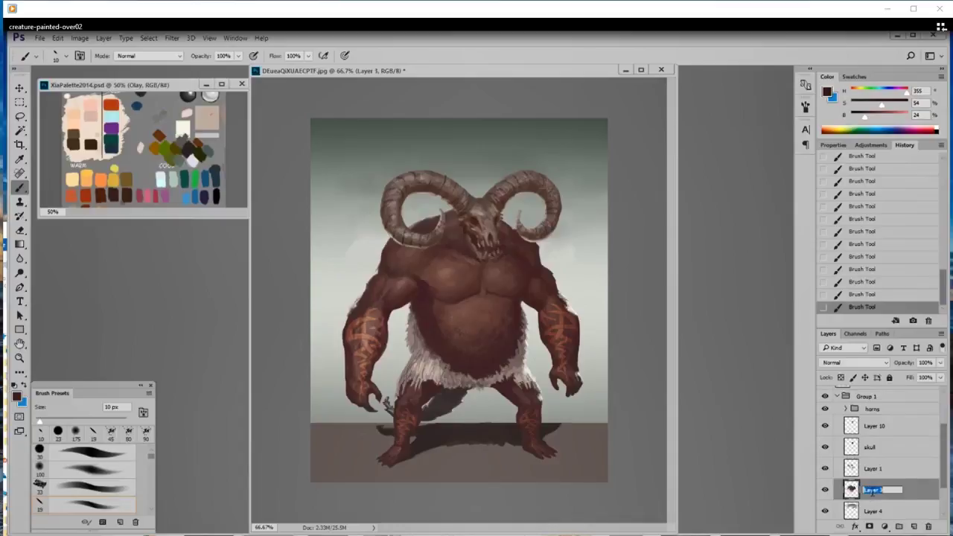
text(body)
key(Return)
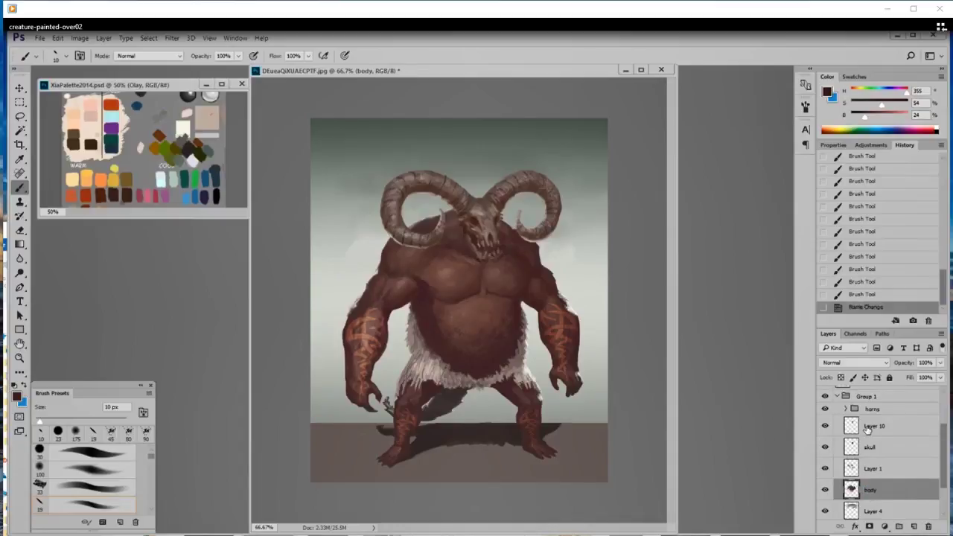
- Create a new layer above body and name it fur
click(914, 526)
double_click(875, 492)
text(fur)
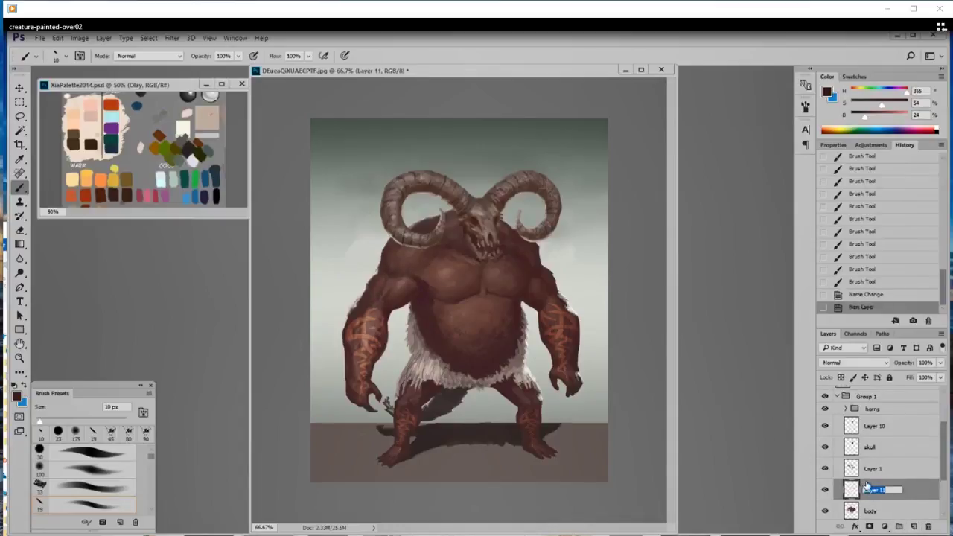
key(Return)
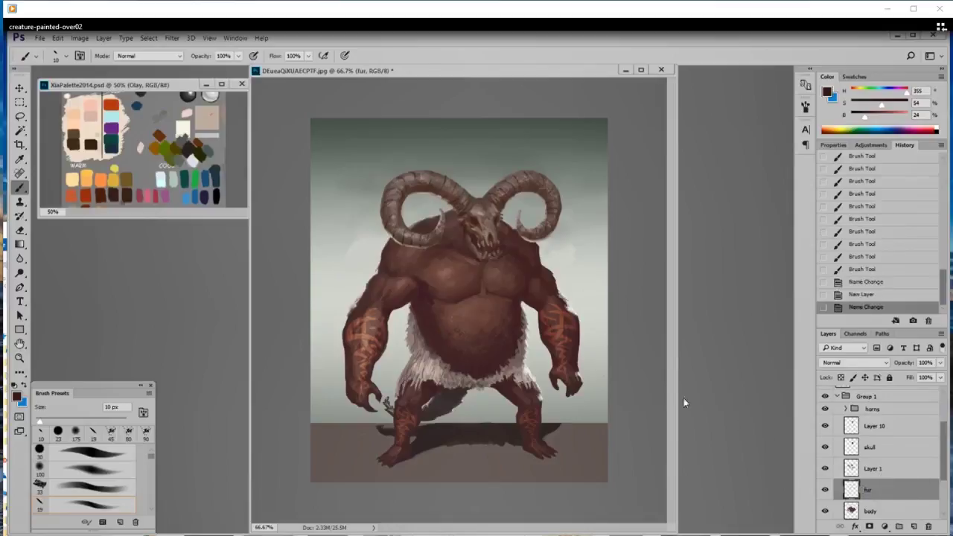
- Mix a dark purple at hue 301°, 56% saturation and 31% brightness and paint first fur strokes on the left shoulder at 25 px
alt+click(526, 349)
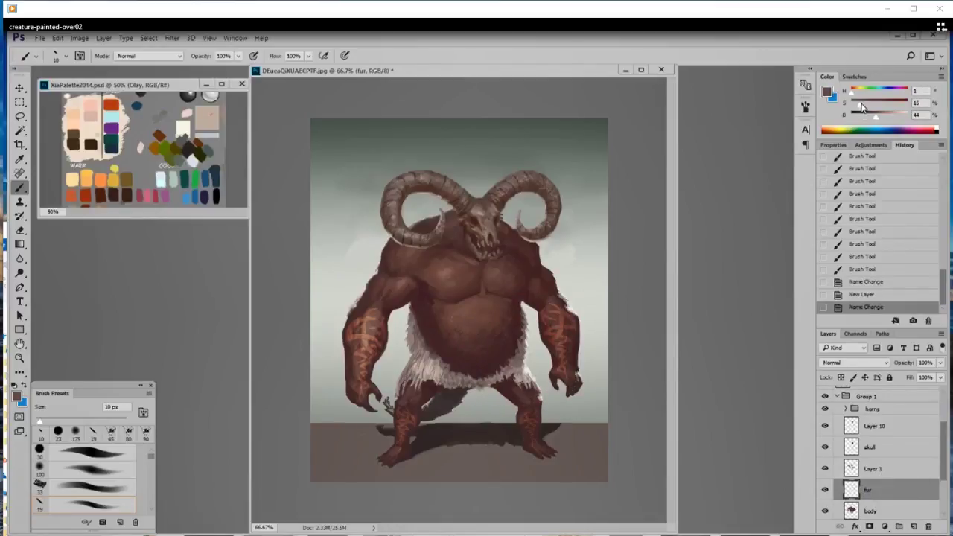
drag(862, 105, 851, 106)
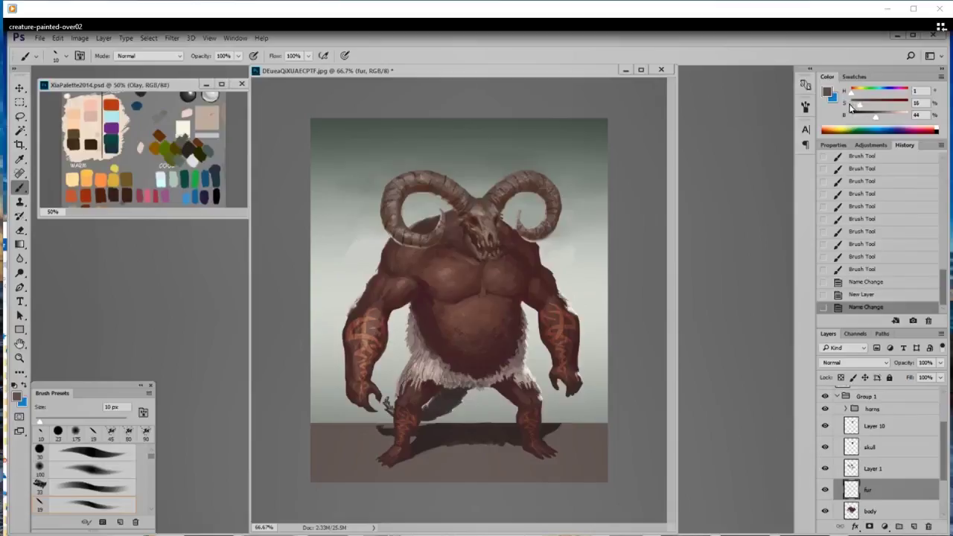
alt+click(464, 241)
drag(908, 97, 898, 94)
mouse_move(871, 105)
mouse_down()
mouse_move(886, 105)
mouse_move(868, 120)
mouse_up()
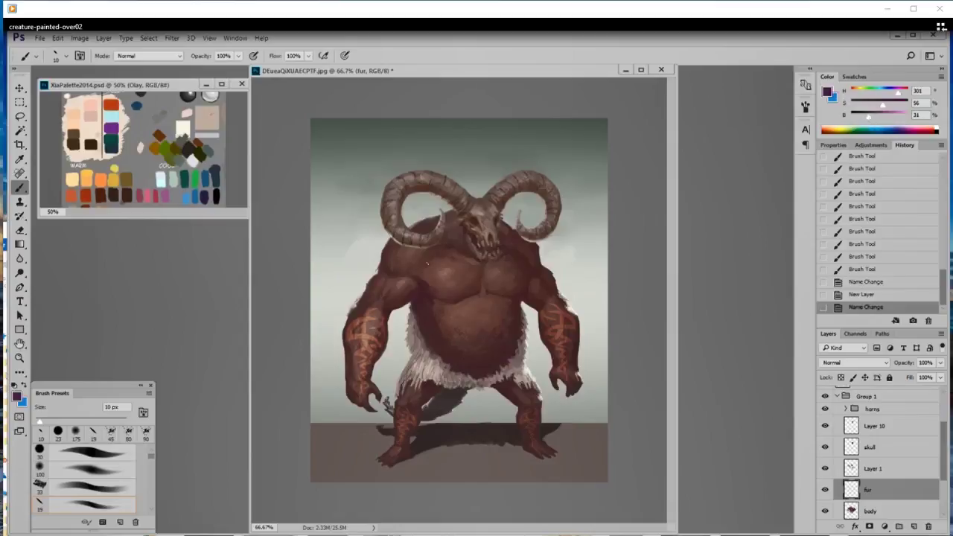
key(bracketright)
key(bracketright)
key(bracketright)
click(381, 256)
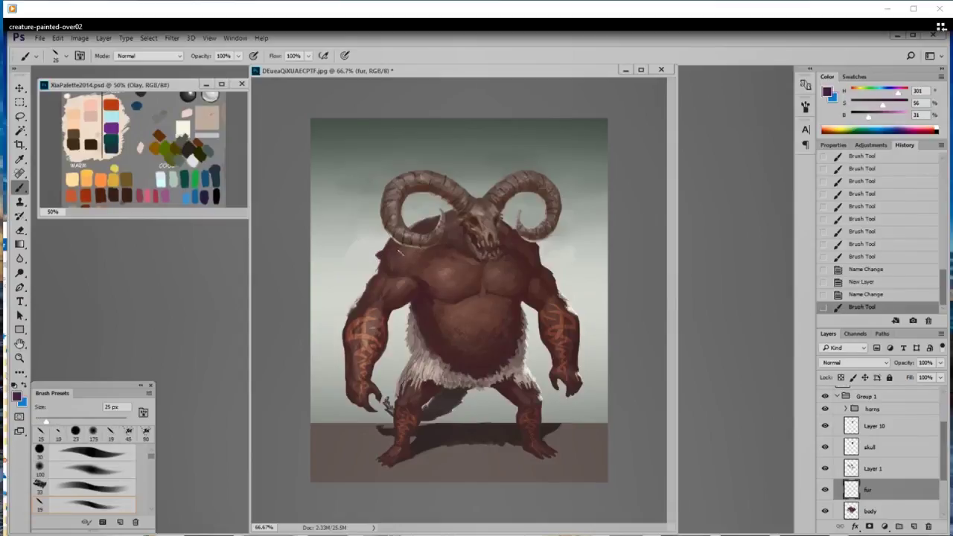
drag(400, 252, 406, 250)
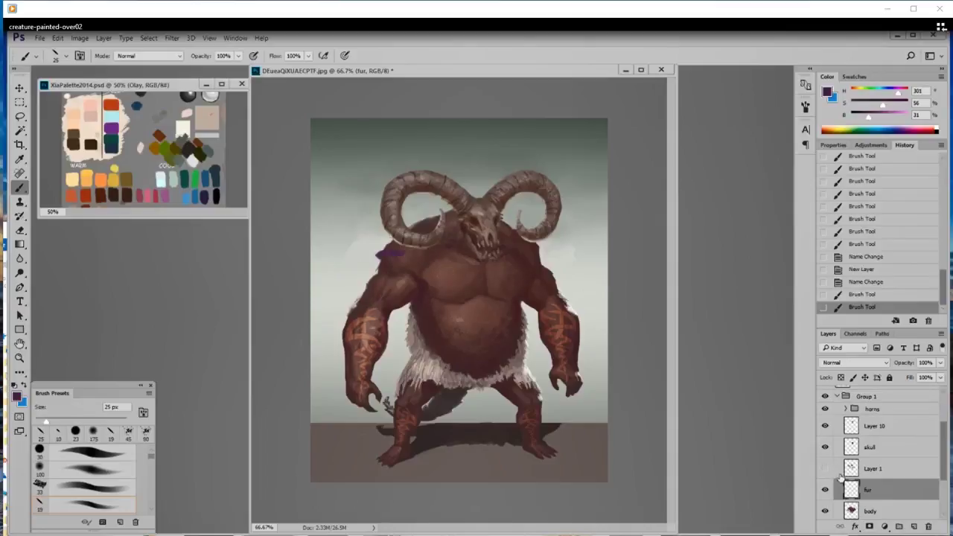
- Move the fur layer above Layer 1 and build up left shoulder fur in purple muted to 36% saturation and 28% brightness
drag(867, 468, 866, 457)
drag(882, 106, 872, 106)
drag(382, 255, 403, 251)
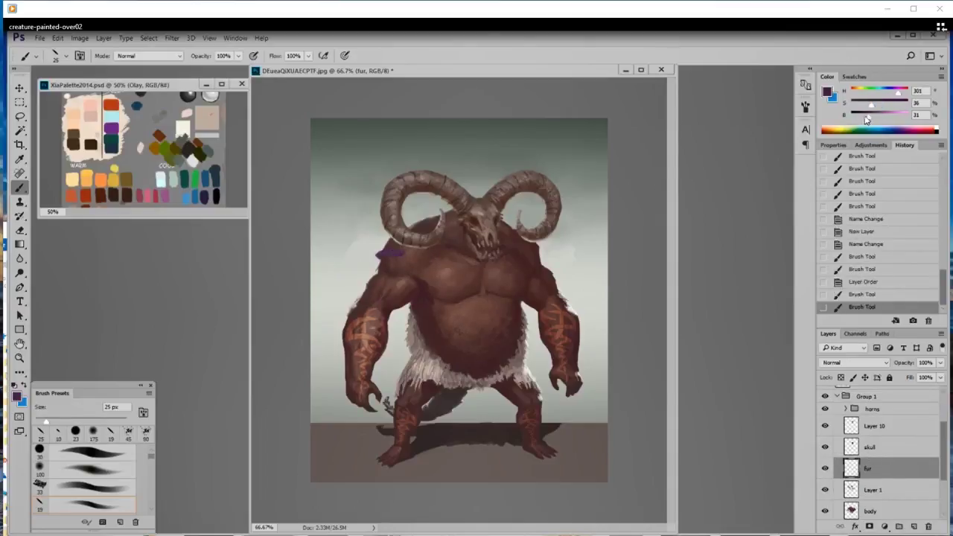
drag(868, 118, 867, 118)
drag(381, 253, 391, 250)
drag(380, 251, 391, 251)
drag(383, 252, 436, 221)
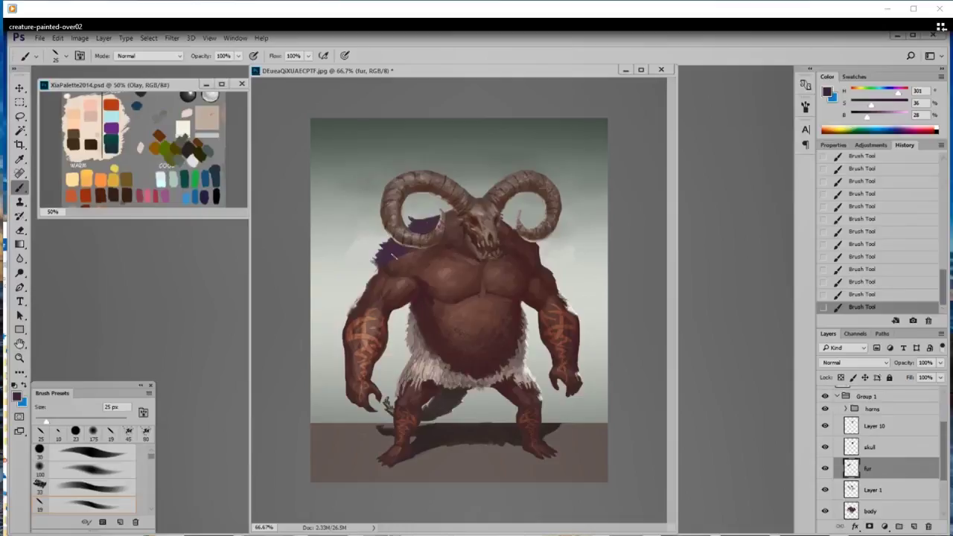
- Switch to the textured 80 px brush, reduce it to 40 px and extend the ragged purple fur across both shoulders
right_click(428, 265)
click(555, 341)
click(655, 275)
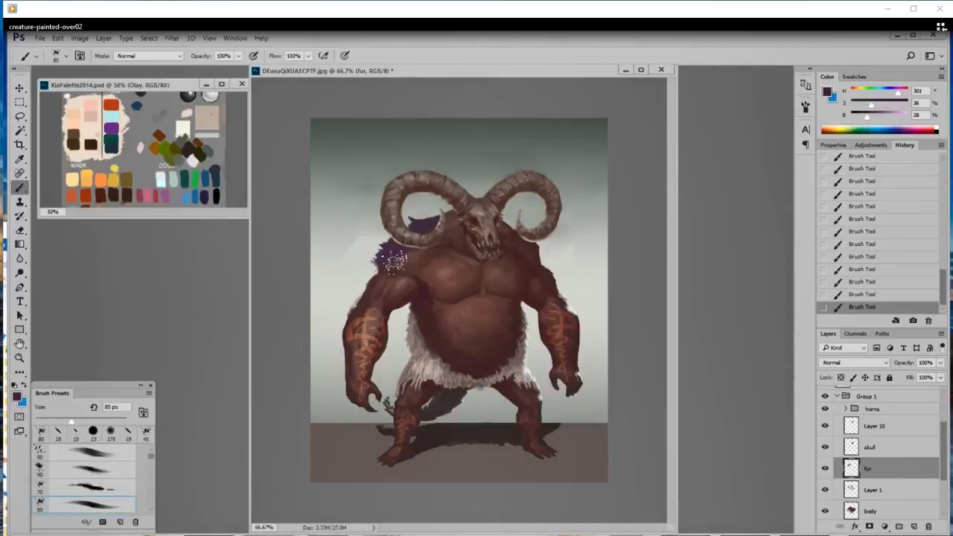
key(bracketleft)
key(bracketleft)
key(bracketleft)
key(bracketleft)
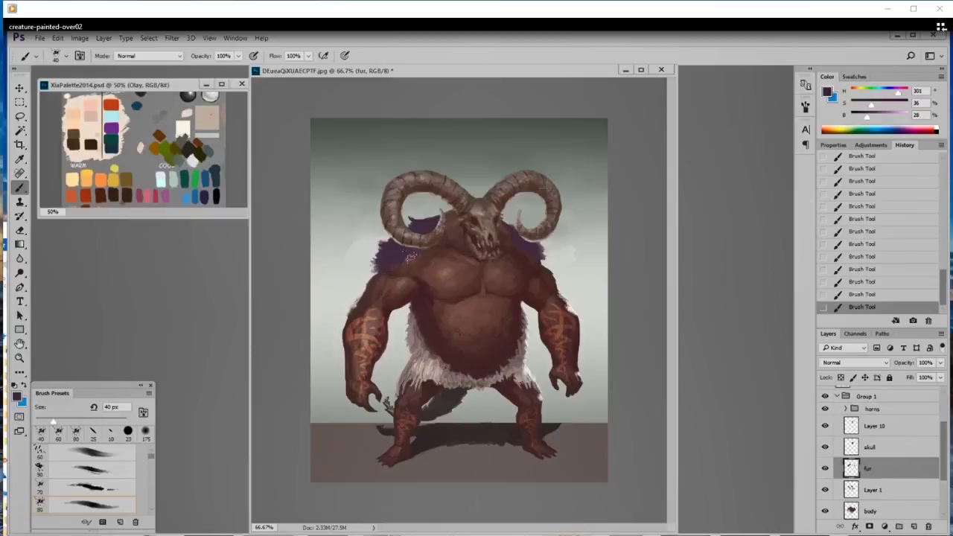
- Paint purple fur down the left side of the waist with the 19 px brush enlarged to 30 px
right_click(441, 352)
double_click(517, 454)
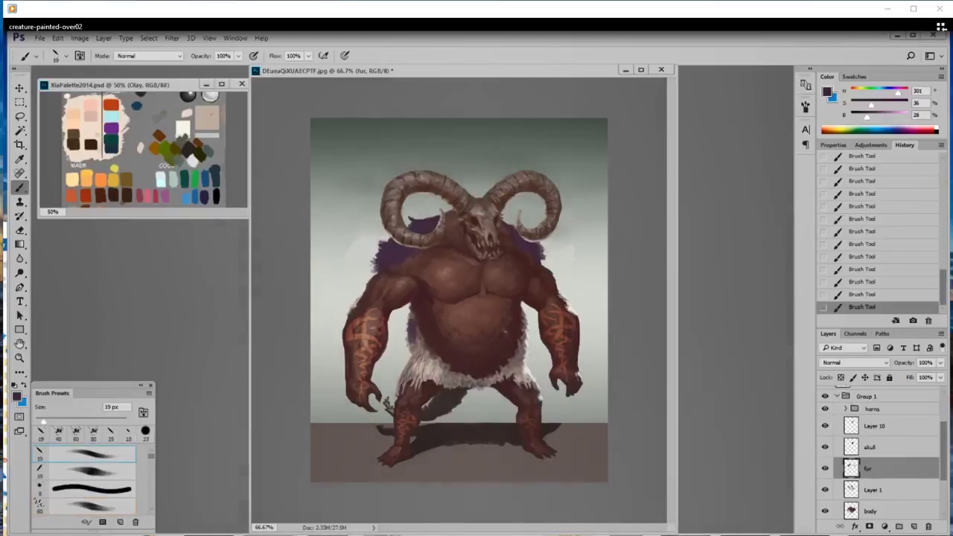
drag(416, 316, 421, 357)
right_click(435, 341)
drag(868, 117, 869, 105)
mouse_move(426, 336)
mouse_down()
mouse_move(409, 352)
mouse_move(414, 363)
mouse_up()
alt+click(417, 330)
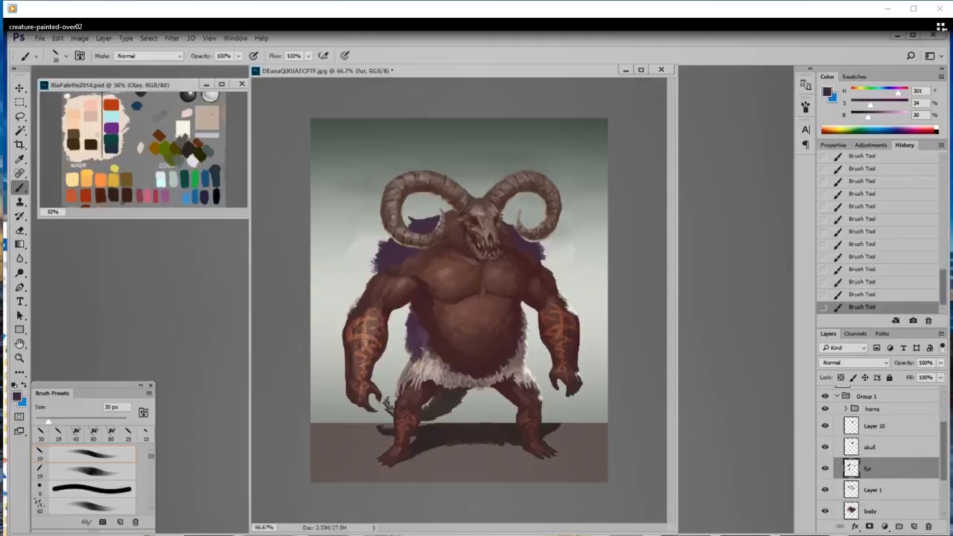
- Cover the white fur on the left hip with purples sampled from the neighbouring strokes
alt+click(419, 330)
mouse_move(422, 349)
mouse_down()
mouse_move(432, 366)
mouse_move(407, 374)
mouse_move(425, 377)
mouse_up()
alt+click(425, 354)
alt+click(421, 346)
drag(429, 363, 431, 377)
alt+click(440, 346)
- Extend the sampled purple fur over the left thigh and beneath the belly with the other 19 px brush set to 25 px
right_click(448, 348)
double_click(492, 447)
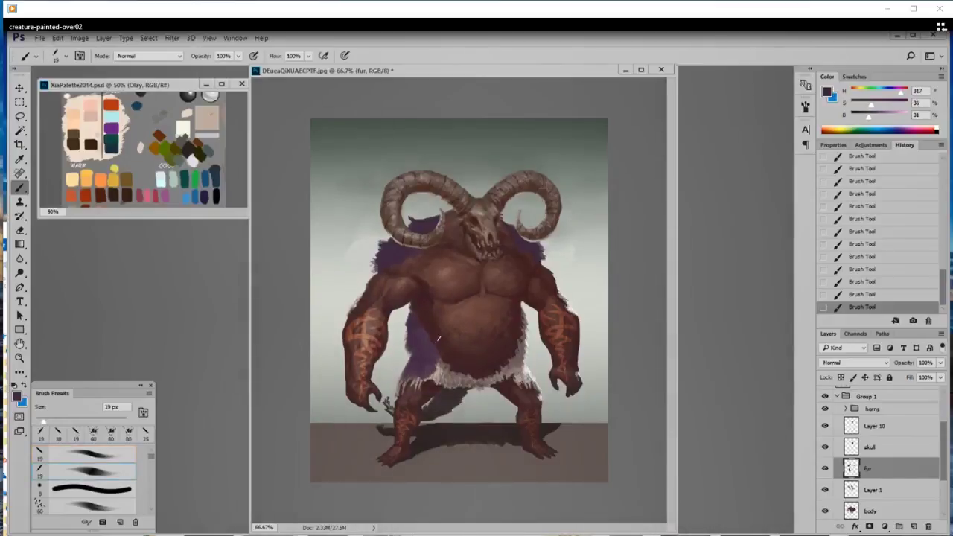
key(bracketright)
key(bracketright)
mouse_move(434, 344)
mouse_down()
mouse_move(445, 371)
mouse_move(428, 367)
mouse_move(397, 395)
mouse_up()
alt+click(426, 361)
alt+click(427, 358)
mouse_move(414, 360)
mouse_down()
mouse_move(397, 386)
mouse_move(455, 383)
mouse_up()
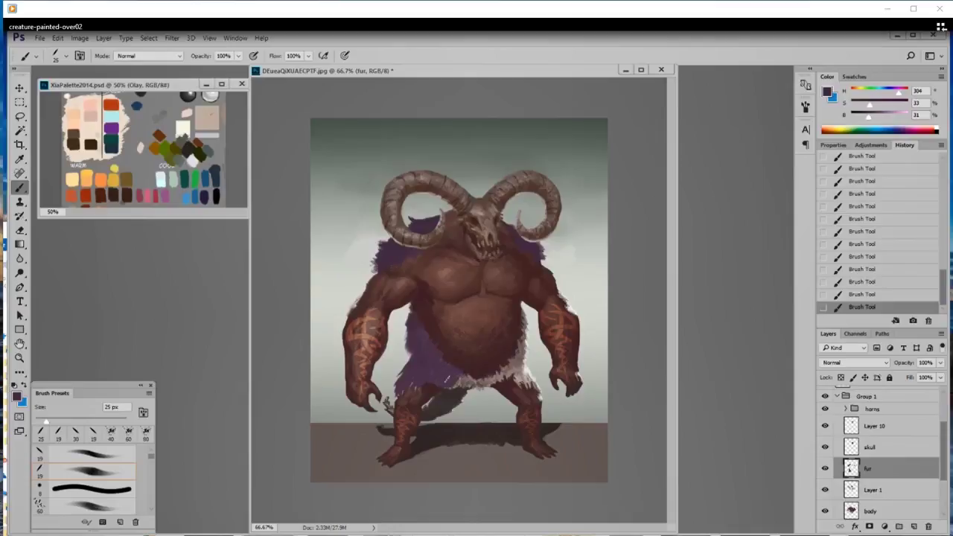
alt+click(418, 326)
drag(476, 375, 462, 389)
drag(478, 380, 469, 391)
- Paint dark purple fur over the white fur on the right hip with the 19 px brush enlarged to 35 px
right_click(549, 371)
double_click(598, 442)
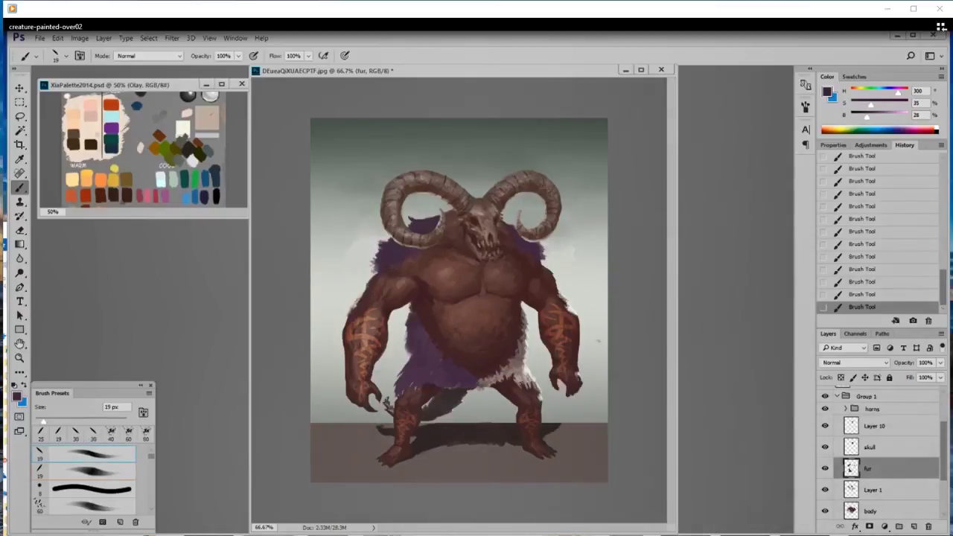
key(bracketright)
key(bracketright)
key(bracketright)
key(bracketright)
drag(462, 379, 454, 386)
alt+click(476, 382)
mouse_move(524, 318)
mouse_down()
mouse_move(526, 348)
mouse_move(514, 370)
mouse_move(531, 372)
mouse_move(506, 376)
mouse_move(531, 380)
mouse_up()
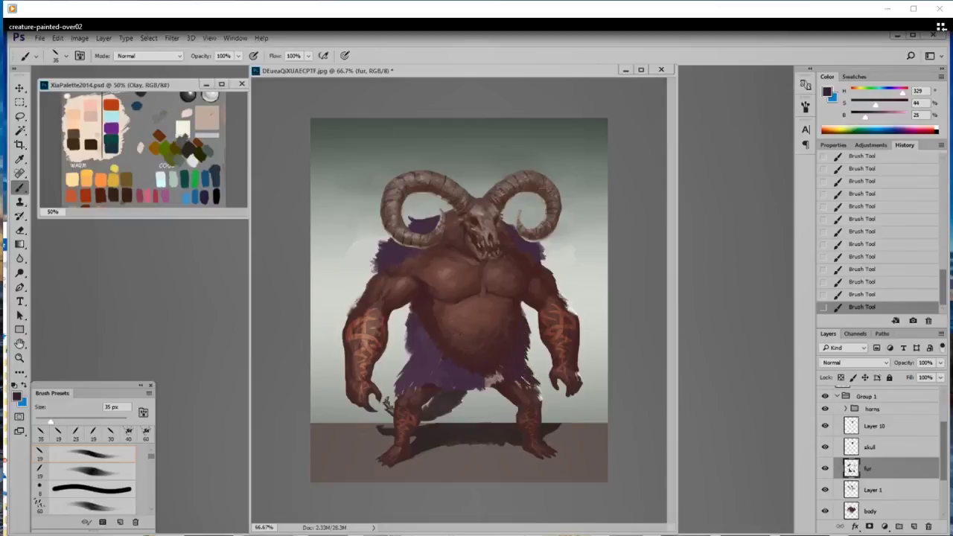
alt+click(438, 370)
alt+click(533, 375)
alt+click(416, 338)
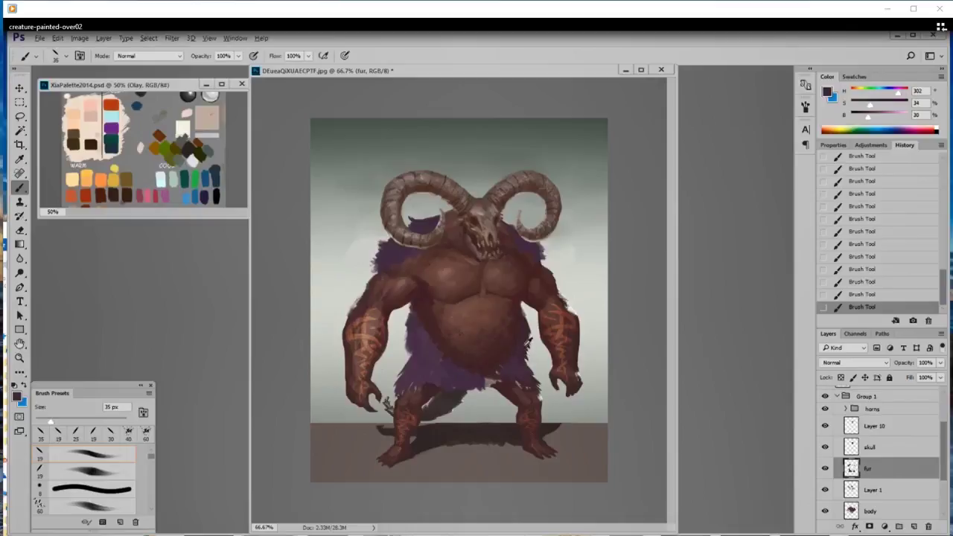
- Add darker purple texture to the left hip fur with the textured brush reduced to 45 px
alt+click(495, 343)
alt+click(419, 367)
right_click(432, 371)
double_click(517, 479)
alt+click(421, 355)
key(bracketleft)
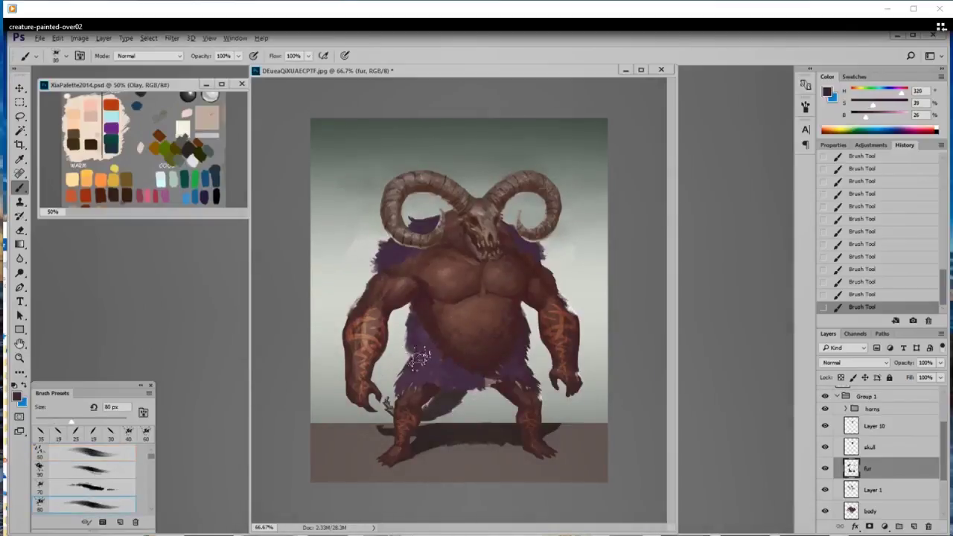
key(bracketleft)
key(bracketleft)
key(bracketleft)
drag(426, 361, 423, 368)
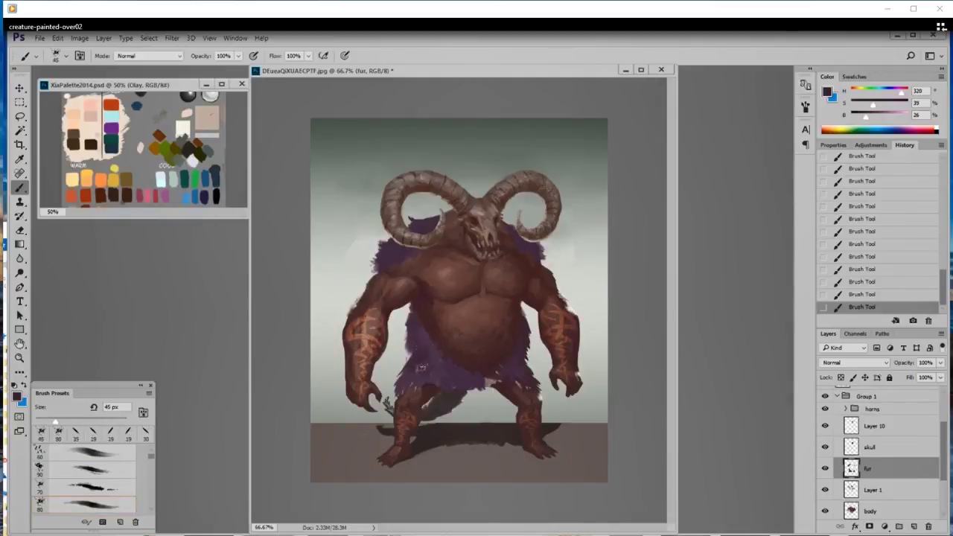
- Blend the fur beside the belly using purple and dark red-purple tones sampled from the painting
alt+click(421, 368)
alt+click(434, 363)
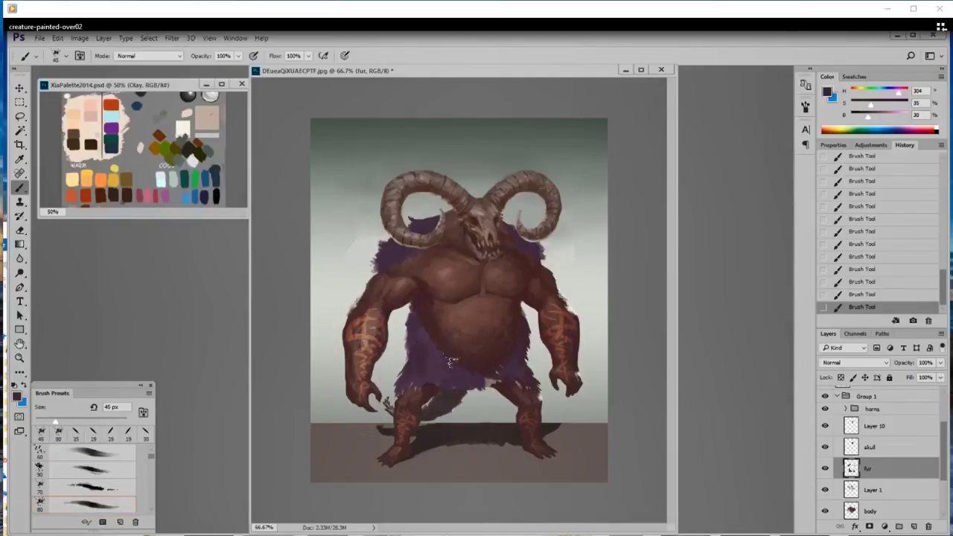
alt+click(432, 326)
alt+click(426, 364)
alt+click(430, 348)
alt+click(428, 325)
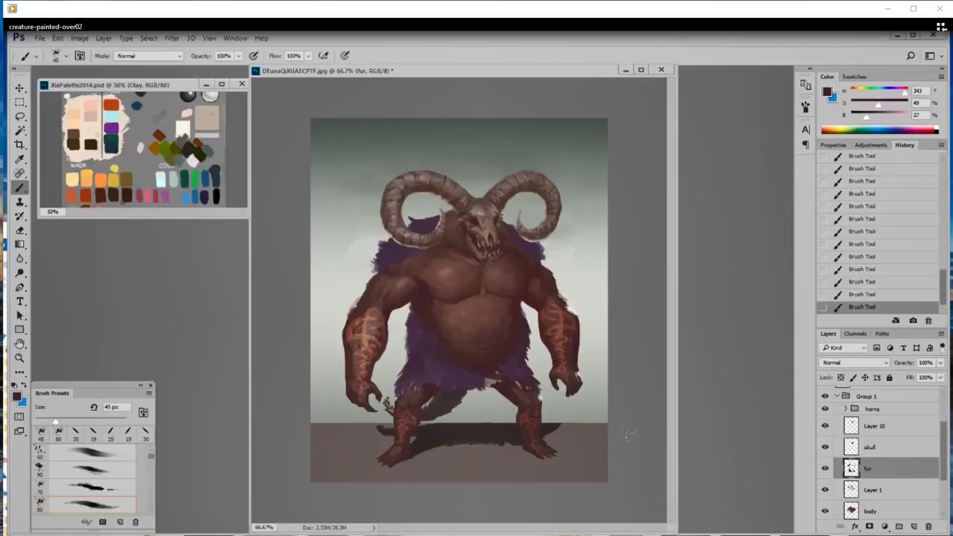
- Erase the purple under the belly to uncover the white fringe between the legs
key(e)
drag(501, 387, 423, 377)
key(b)
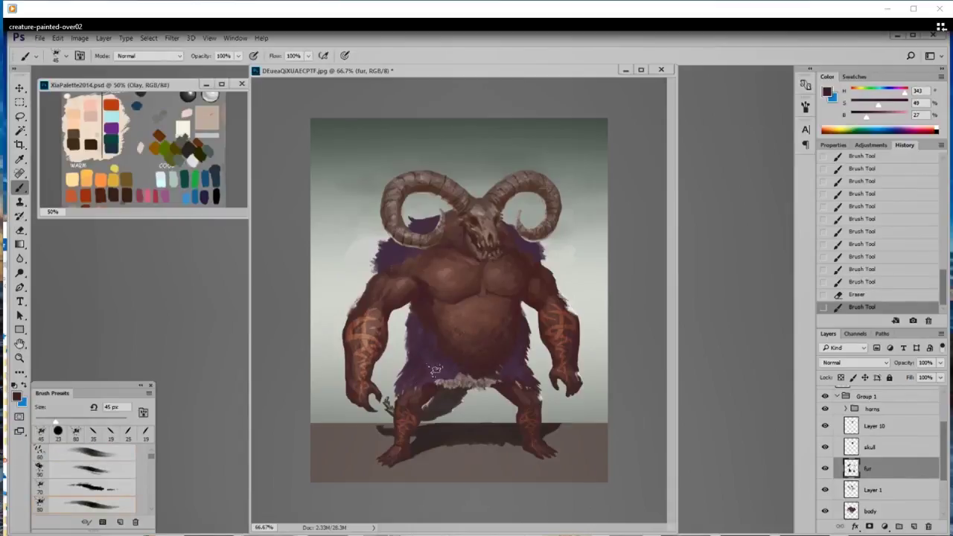
- Repaint the left part of the fringe beneath the belly with dark purple sampled from the fur
alt+click(446, 362)
alt+click(449, 359)
alt+click(448, 366)
drag(452, 365, 454, 370)
drag(449, 367, 416, 372)
mouse_move(417, 370)
mouse_down()
mouse_move(438, 358)
mouse_move(443, 364)
mouse_up()
drag(446, 363, 449, 367)
drag(449, 366, 452, 372)
drag(451, 371, 450, 382)
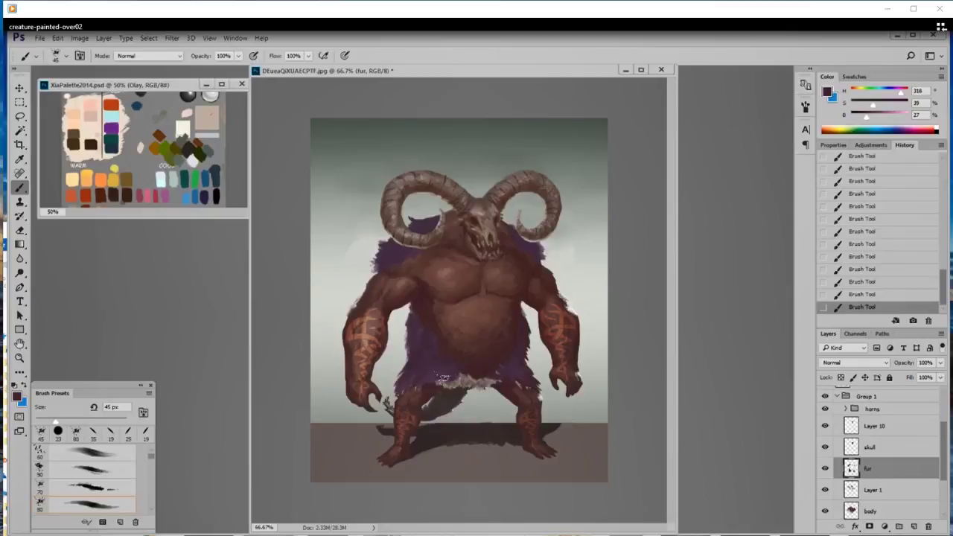
- Pick the 19 px brush and mix an orange-brown at hue 14°, 62% saturation and 47% brightness from the forearm colour
right_click(526, 502)
double_click(617, 505)
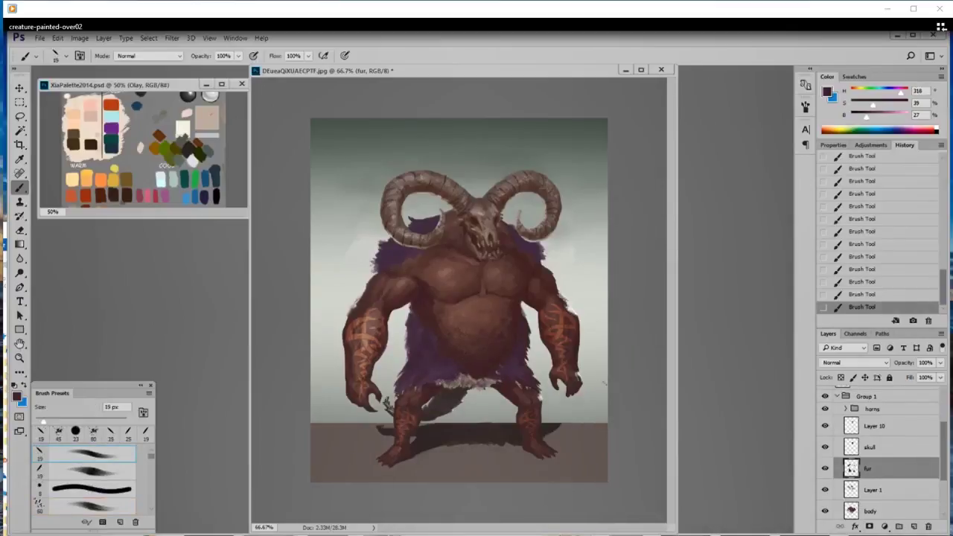
alt+click(572, 319)
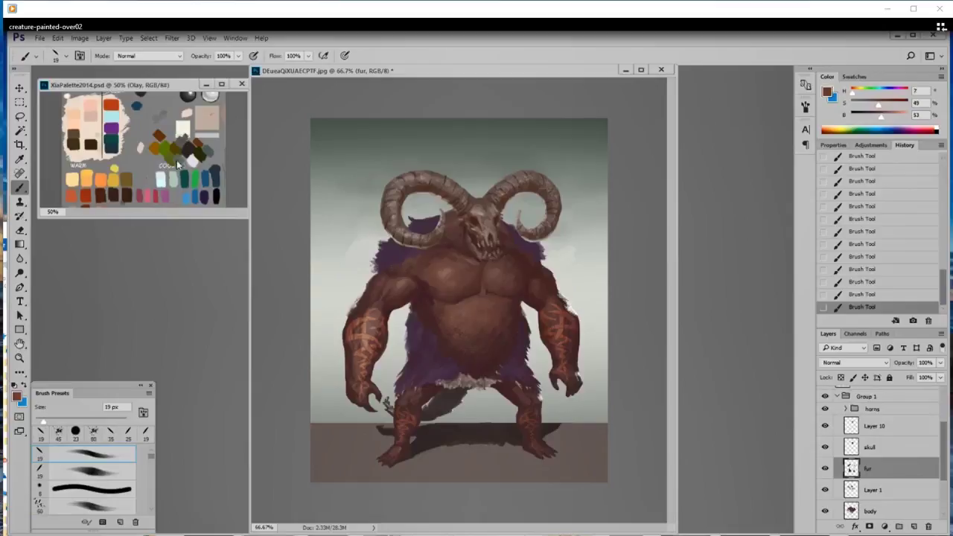
drag(853, 92, 886, 105)
key(])
mouse_move(462, 371)
mouse_down()
mouse_move(459, 415)
mouse_move(467, 419)
mouse_up()
key(])
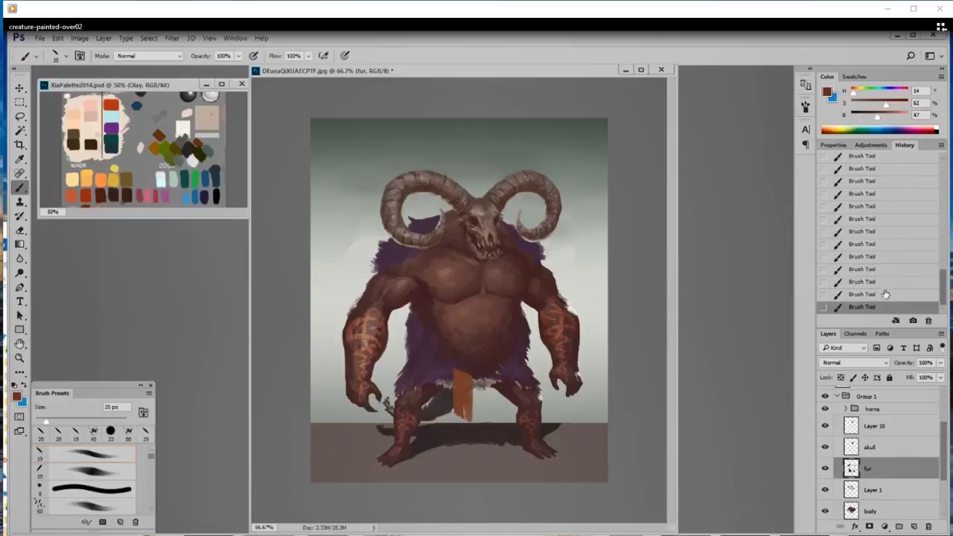
click(886, 269)
- Create a new layer above fur and name it fabruc
click(914, 528)
double_click(880, 470)
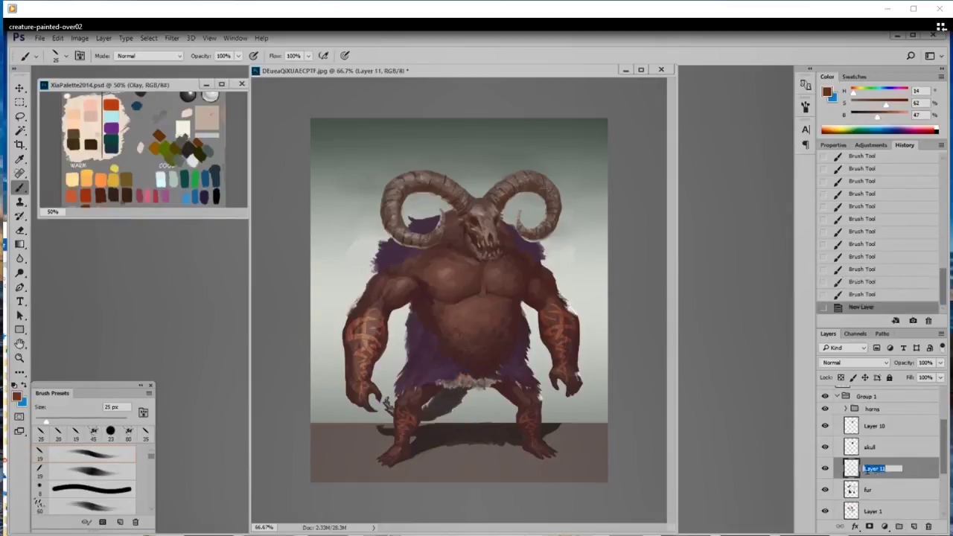
text(fabruc)
key(Return)
- Paint an orange-brown loincloth with a ragged hem below the belly and extend its upper edge into a waistband
mouse_move(455, 374)
mouse_down()
mouse_move(462, 423)
mouse_move(471, 421)
mouse_up()
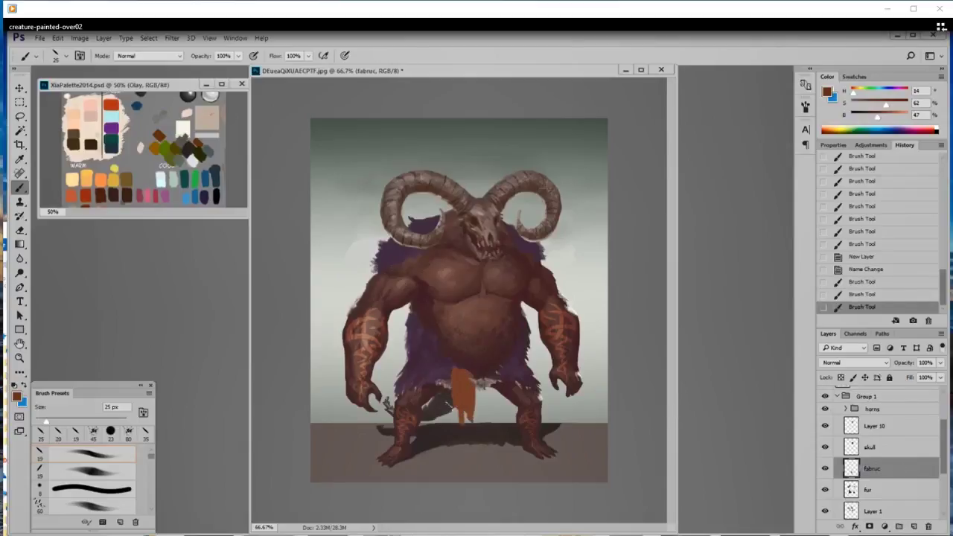
mouse_move(450, 374)
mouse_down()
mouse_move(447, 383)
mouse_move(453, 371)
mouse_move(478, 402)
mouse_move(479, 425)
mouse_move(469, 426)
mouse_move(496, 377)
mouse_move(494, 425)
mouse_move(493, 368)
mouse_move(504, 422)
mouse_up()
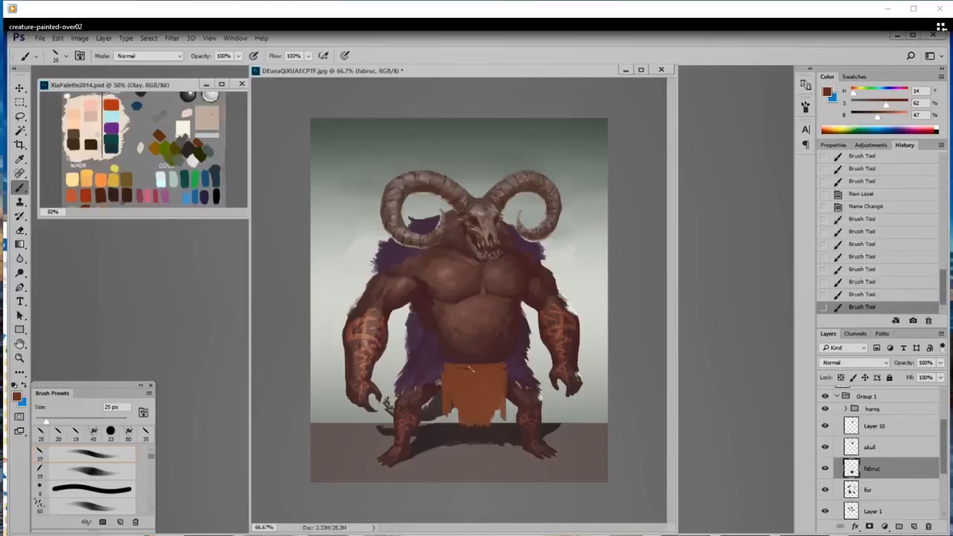
drag(520, 362, 464, 375)
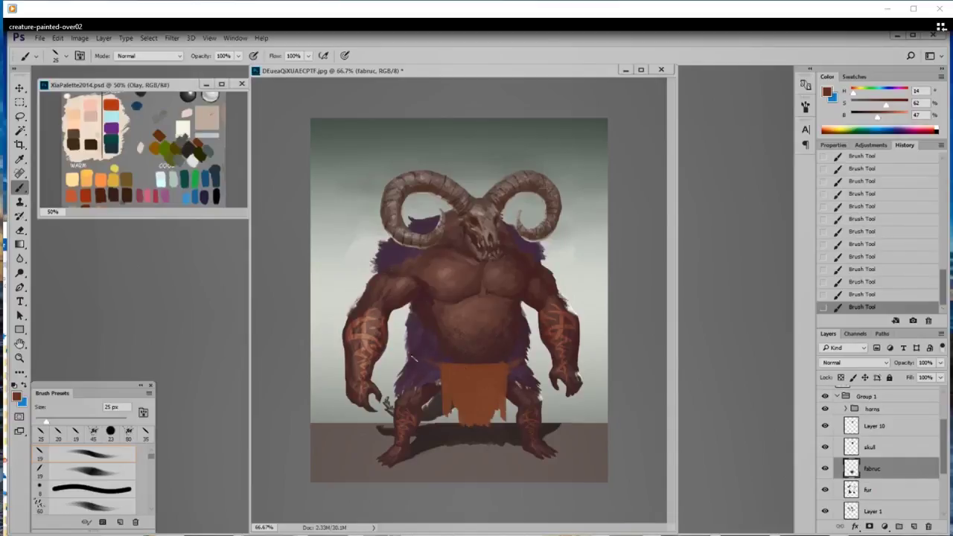
- Trim the loincloth's upper right edge and waistband with the Eraser and repaint its borders at 25 px
key(e)
drag(514, 372, 526, 363)
drag(519, 367, 533, 362)
mouse_move(456, 365)
mouse_down()
mouse_move(506, 361)
mouse_move(452, 359)
mouse_move(520, 360)
mouse_up()
drag(511, 370, 526, 367)
key(b)
mouse_move(446, 368)
mouse_down()
mouse_move(459, 412)
mouse_move(444, 395)
mouse_up()
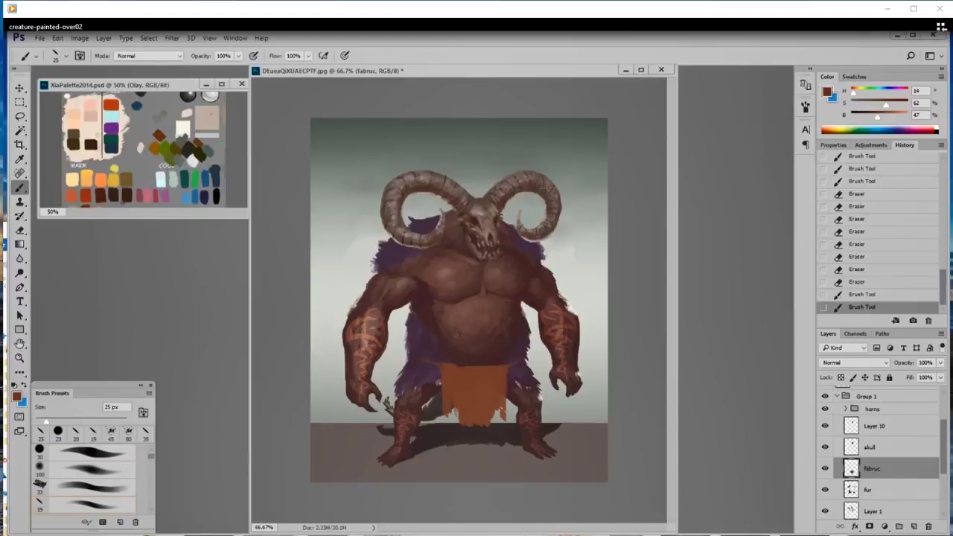
mouse_move(508, 367)
mouse_down()
mouse_move(508, 399)
mouse_move(526, 364)
mouse_up()
drag(511, 368, 525, 365)
drag(510, 370, 521, 366)
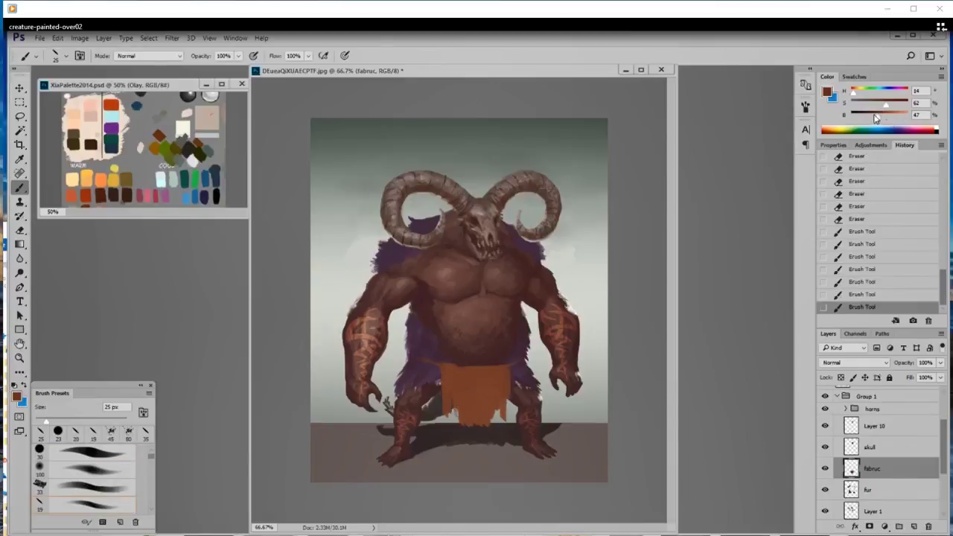
- Shade vertical folds in the loincloth with a darker brown at 65% saturation and 41% brightness, using the brush at 50 px
drag(878, 117, 891, 105)
key(bracketright)
key(bracketright)
key(bracketright)
drag(460, 374, 462, 423)
alt+click(461, 393)
drag(463, 383, 465, 409)
mouse_move(461, 374)
mouse_down()
mouse_move(462, 402)
mouse_move(446, 386)
mouse_move(450, 401)
mouse_up()
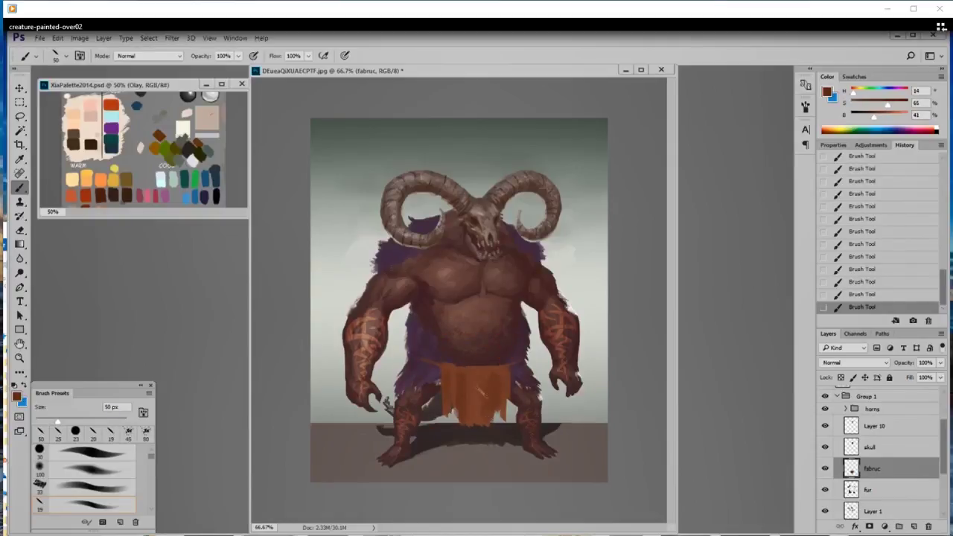
- Refine the loincloth's folds with browns sampled from the cloth, reducing the brush to 30 px
alt+click(485, 382)
key(bracketleft)
key(bracketleft)
alt+click(492, 385)
alt+click(473, 382)
- Erase notches along the loincloth's lower hem with the 23 px Eraser
key(e)
click(479, 423)
click(485, 427)
click(485, 428)
click(497, 430)
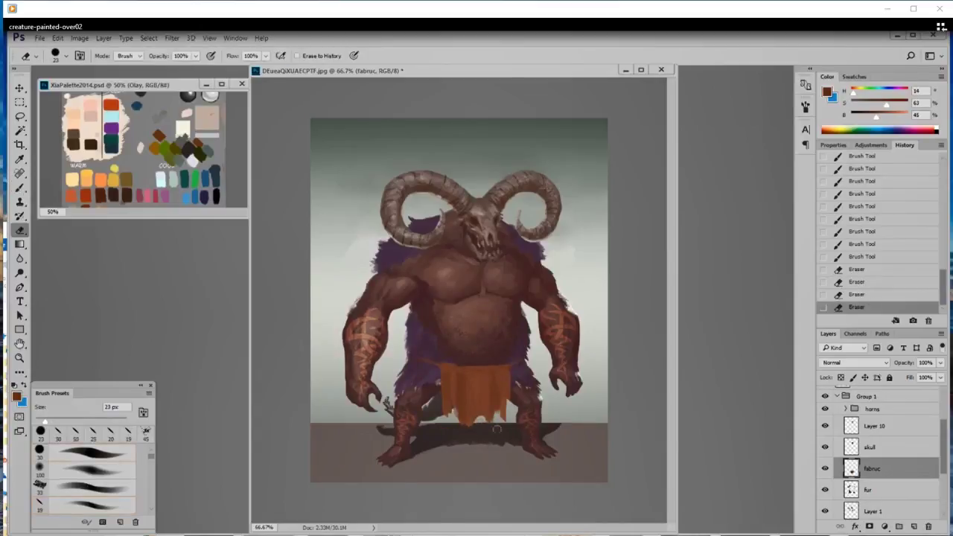
- Trim the loincloth's waistband along the belly and tidy its upper right corner and hem with the 23 px Eraser
click(497, 430)
key(b)
key(e)
click(473, 364)
click(475, 365)
click(484, 365)
click(470, 365)
click(461, 365)
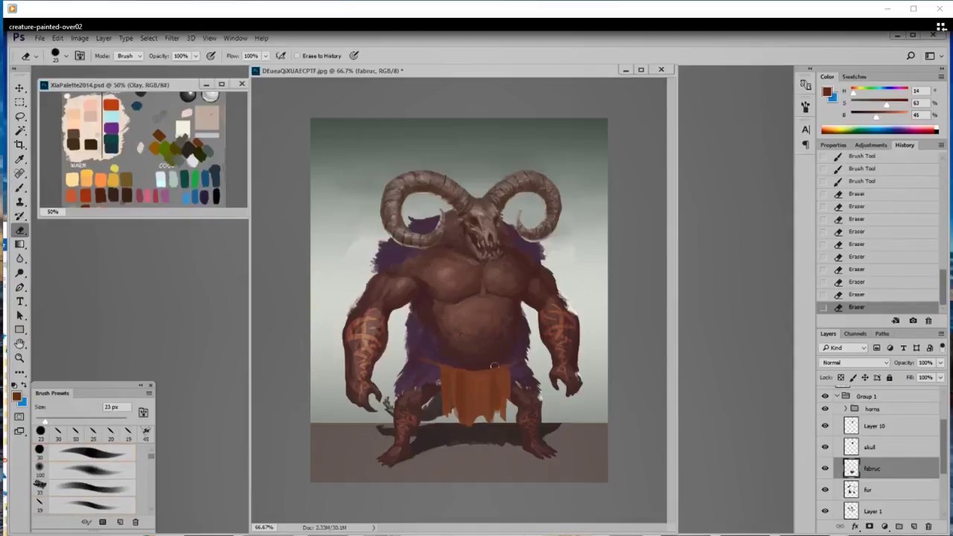
click(498, 365)
click(511, 359)
click(447, 410)
- Repaint the loincloth's right edge with brown sampled from the cloth, reducing the brush to 20 px
key(b)
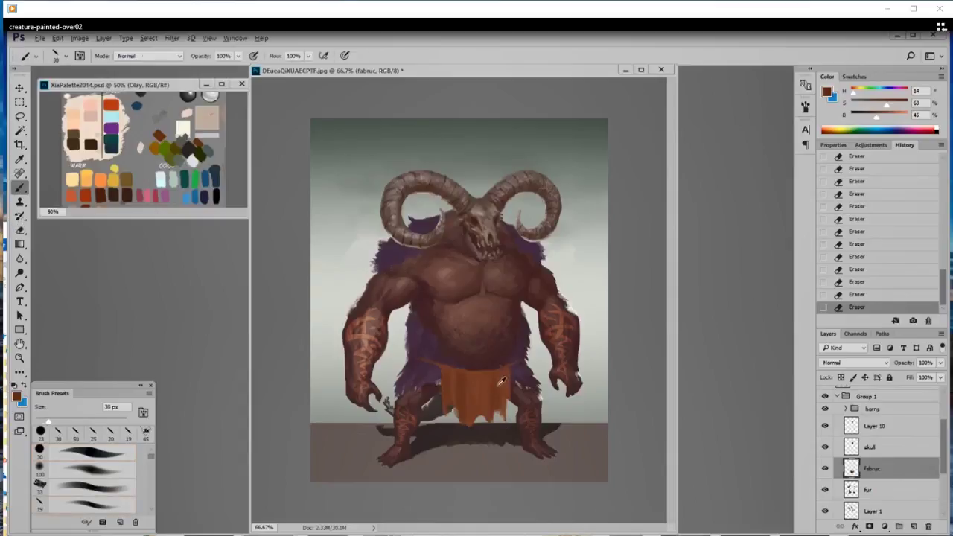
alt+click(502, 382)
key(bracketleft)
key(bracketleft)
drag(509, 376, 507, 387)
- Paint shadows under the waistband and along the loincloth's folds with a dark brown at 70% saturation and 35% brightness
drag(887, 105, 870, 118)
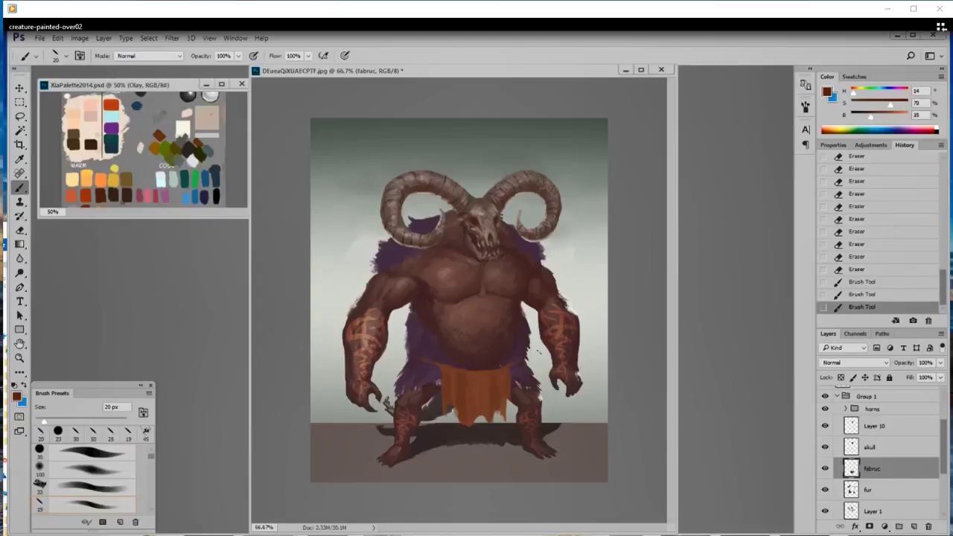
click(508, 377)
click(497, 375)
click(480, 380)
click(463, 385)
click(452, 389)
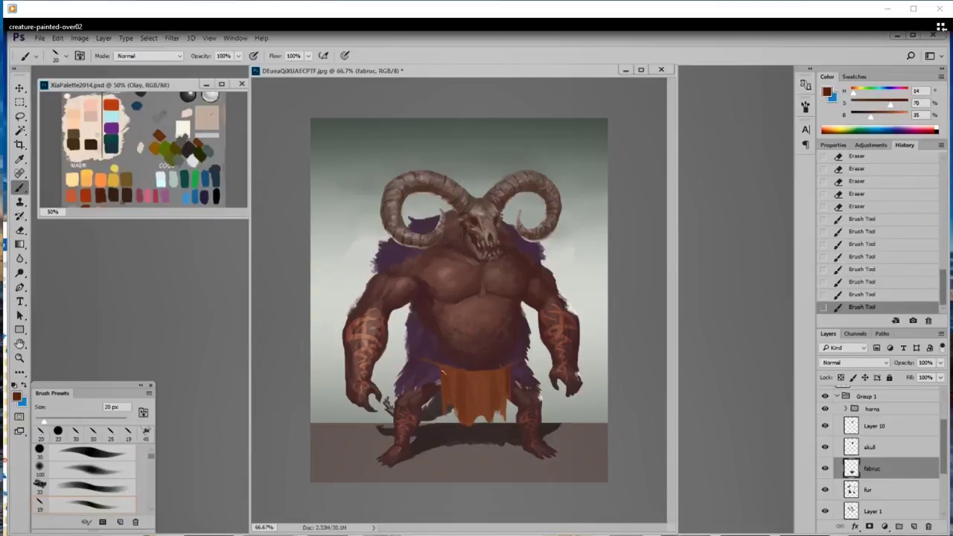
mouse_move(444, 372)
mouse_down()
mouse_move(491, 393)
mouse_move(504, 369)
mouse_move(478, 435)
mouse_move(498, 412)
mouse_up()
- Dab mottled texture onto the loincloth with a 70 px speckled brush and browns sampled from the cloth
right_click(478, 383)
click(546, 496)
click(636, 347)
key(bracketleft)
alt+click(496, 393)
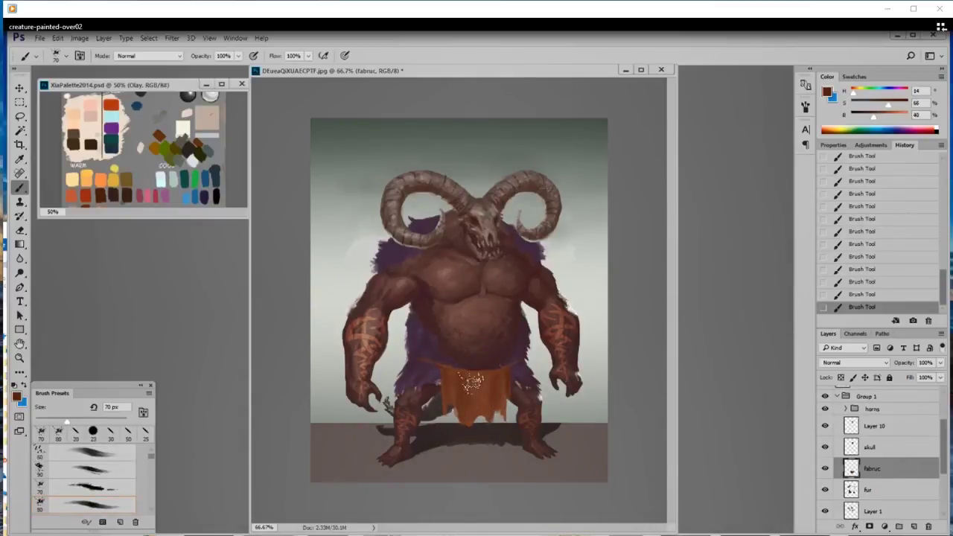
alt+click(495, 389)
alt+click(477, 388)
- Highlight the loincloth's central fold with a lighter brown at 61% saturation and 56% brightness, using a 20 px brush
mouse_move(875, 118)
mouse_down()
mouse_move(885, 118)
mouse_move(882, 108)
mouse_up()
right_click(518, 370)
double_click(558, 475)
key(bracketright)
key(bracketright)
key(bracketright)
drag(469, 423, 471, 408)
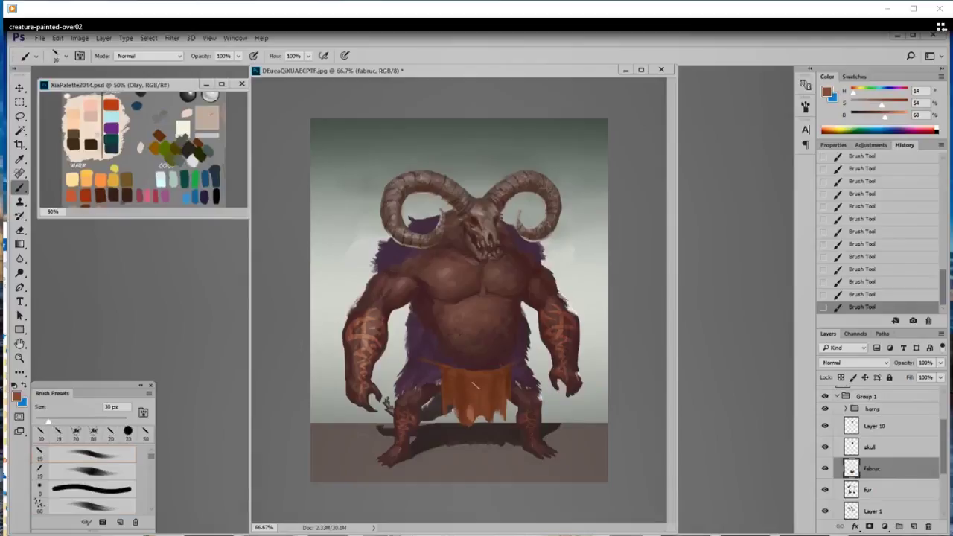
key(bracketleft)
key(ctrl+z)
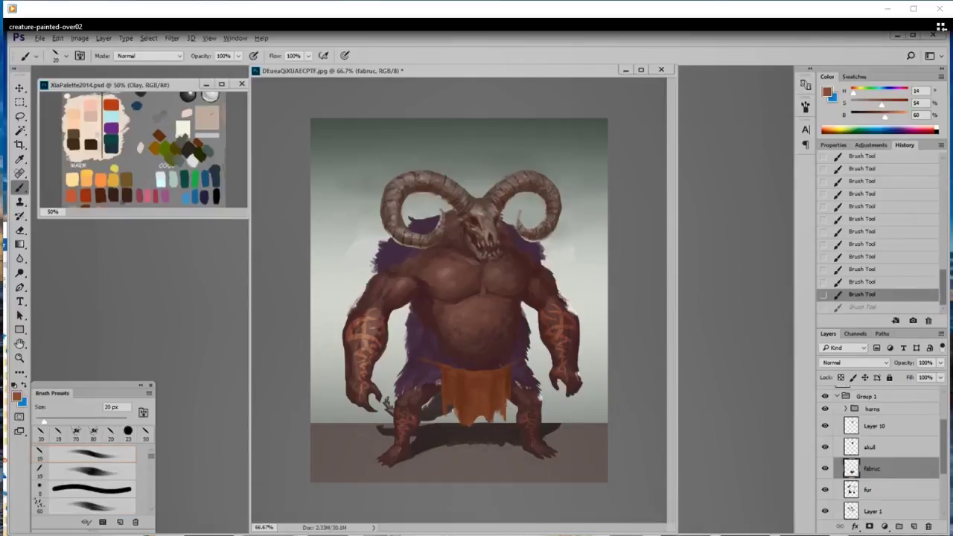
drag(891, 102, 883, 118)
drag(472, 400, 470, 415)
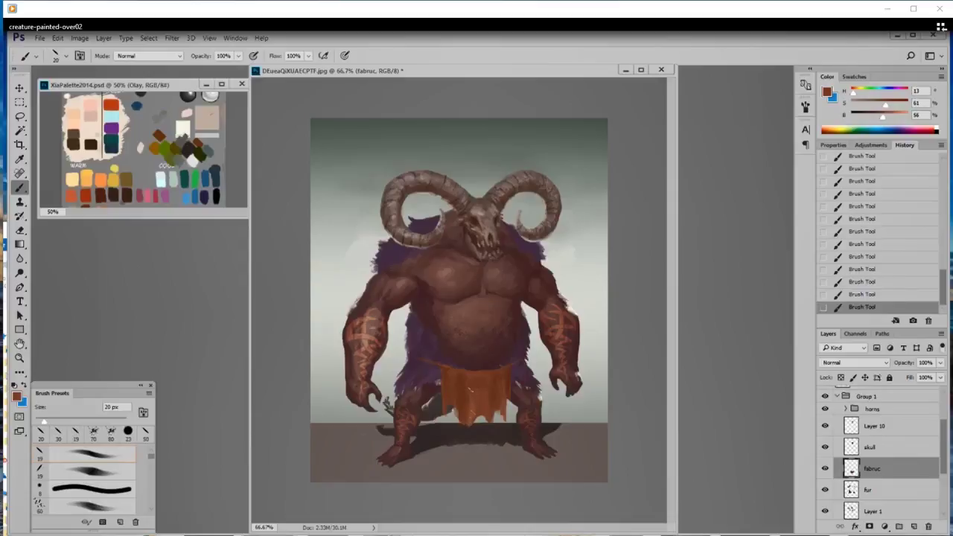
alt+click(474, 408)
alt+click(471, 414)
alt+click(462, 400)
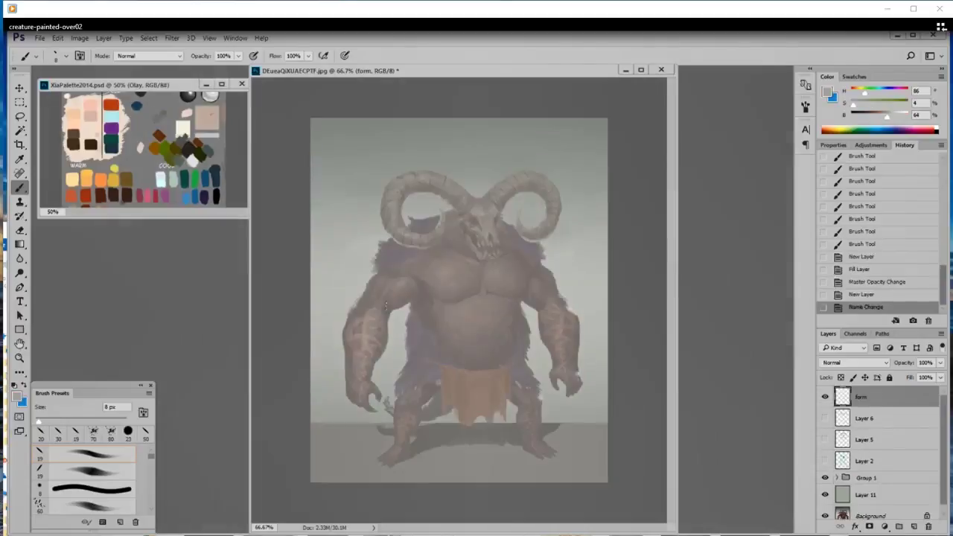
- Fade the painted creature by lowering the opacity of Group 1
drag(423, 254, 375, 326)
click(857, 295)
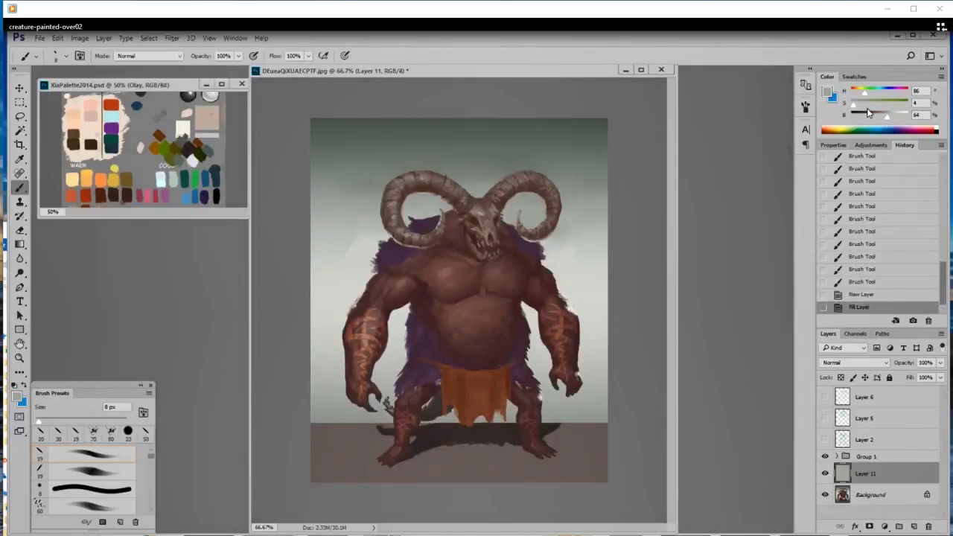
click(838, 457)
click(838, 457)
click(887, 458)
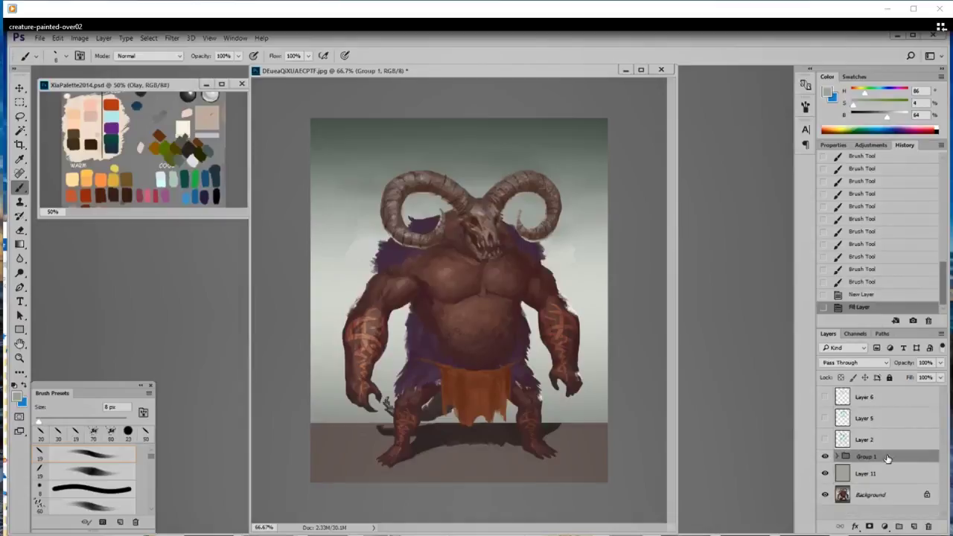
click(940, 364)
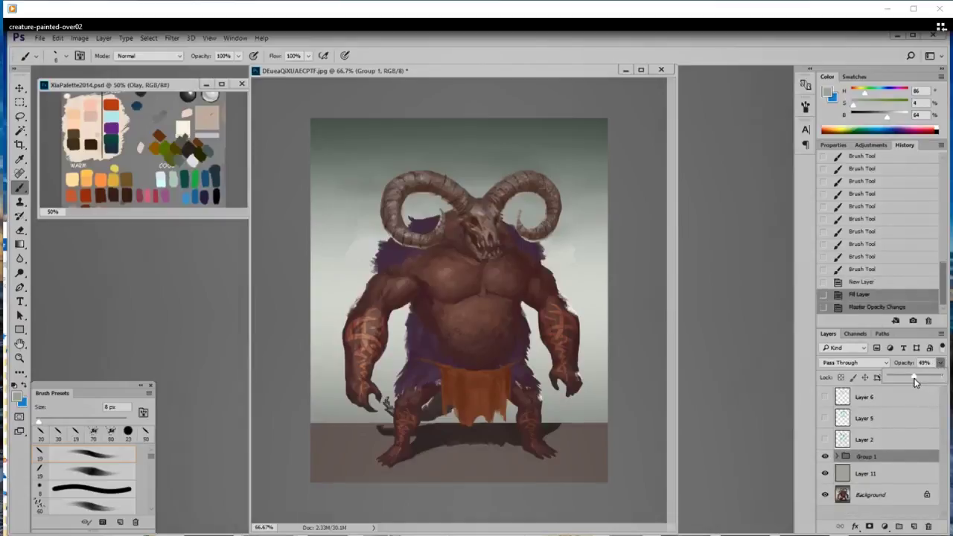
drag(939, 377, 909, 378)
- Add a new layer at the top of the stack and name it form
click(914, 526)
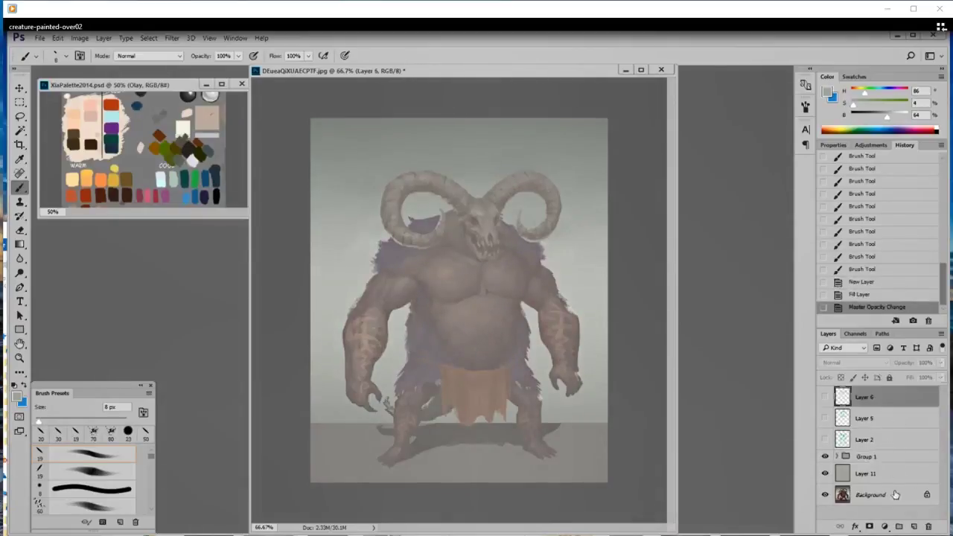
double_click(865, 397)
text(form)
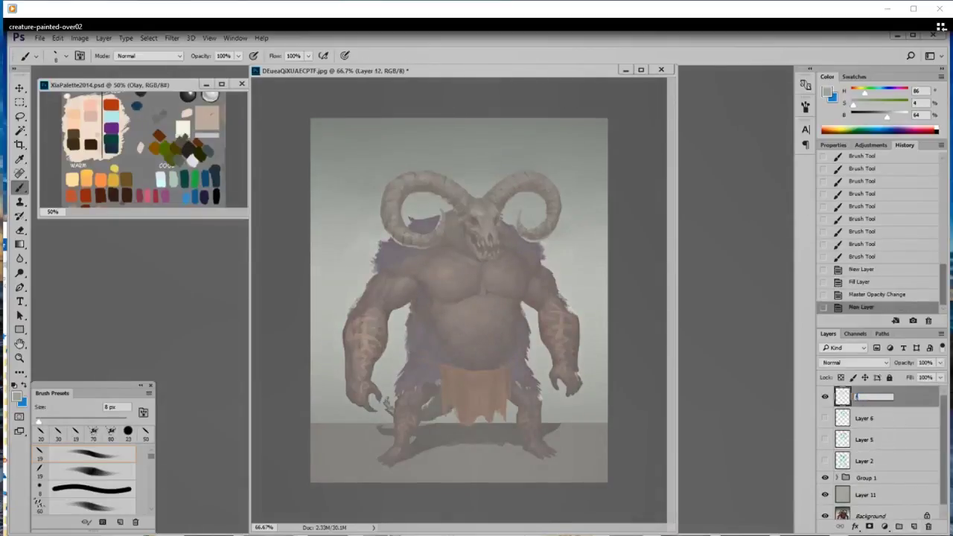
key(Return)
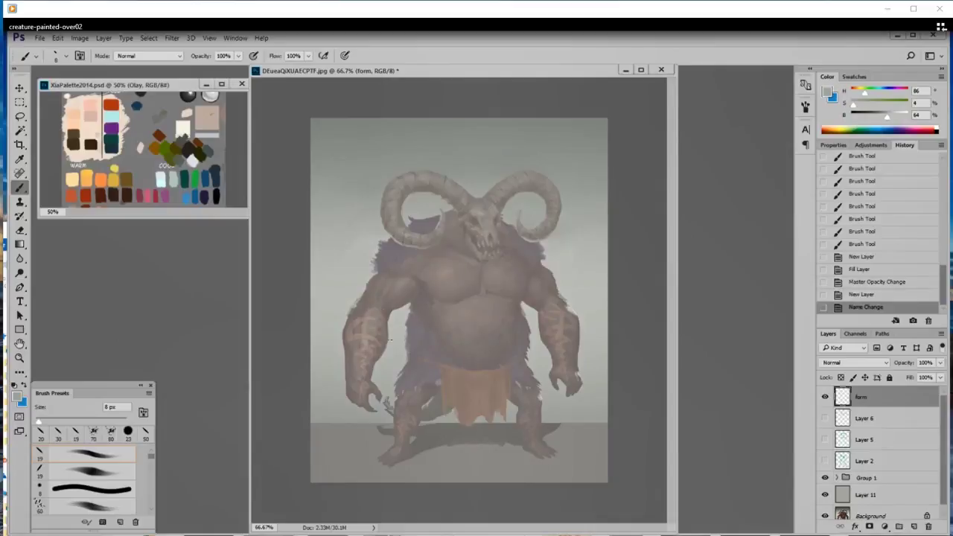
drag(389, 341, 421, 253)
key(ctrl+z)
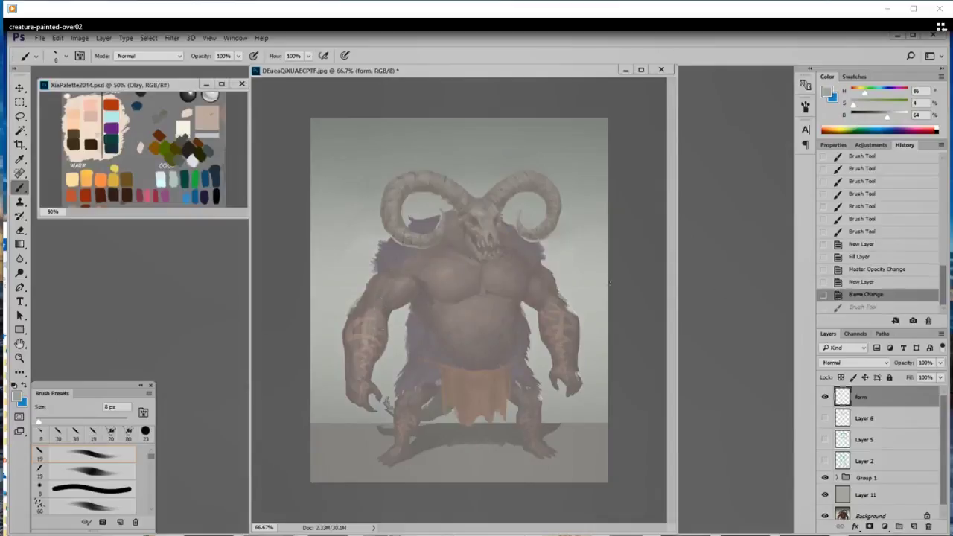
- Sketch a broad arc over the creature's shoulders in pink sampled from the palette, with the brush at 15 px
alt+click(149, 199)
mouse_move(376, 305)
mouse_down()
mouse_move(418, 261)
mouse_move(381, 306)
mouse_move(383, 282)
mouse_move(380, 300)
mouse_move(414, 247)
mouse_move(443, 226)
mouse_move(534, 238)
mouse_move(505, 222)
mouse_move(564, 289)
mouse_up()
key(])
key(])
right_click(388, 300)
click(438, 397)
click(605, 275)
key([)
key([)
key([)
key([)
drag(550, 251, 566, 294)
mouse_move(396, 251)
mouse_down()
mouse_move(377, 304)
mouse_move(353, 329)
mouse_up()
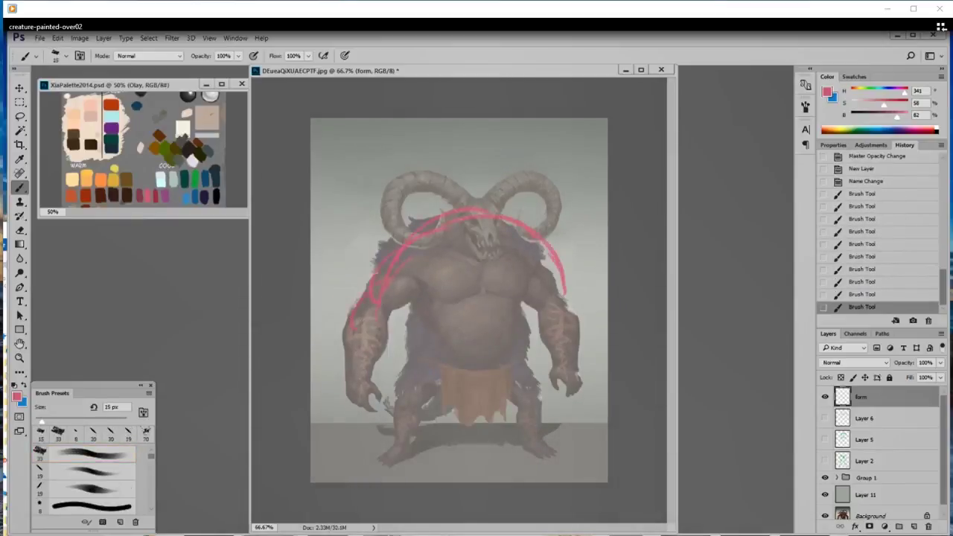
- Sketch a curve across the belly and outline an elongated arm and hand on the image's right side
mouse_move(408, 304)
mouse_down()
mouse_move(376, 341)
mouse_move(453, 341)
mouse_move(538, 322)
mouse_up()
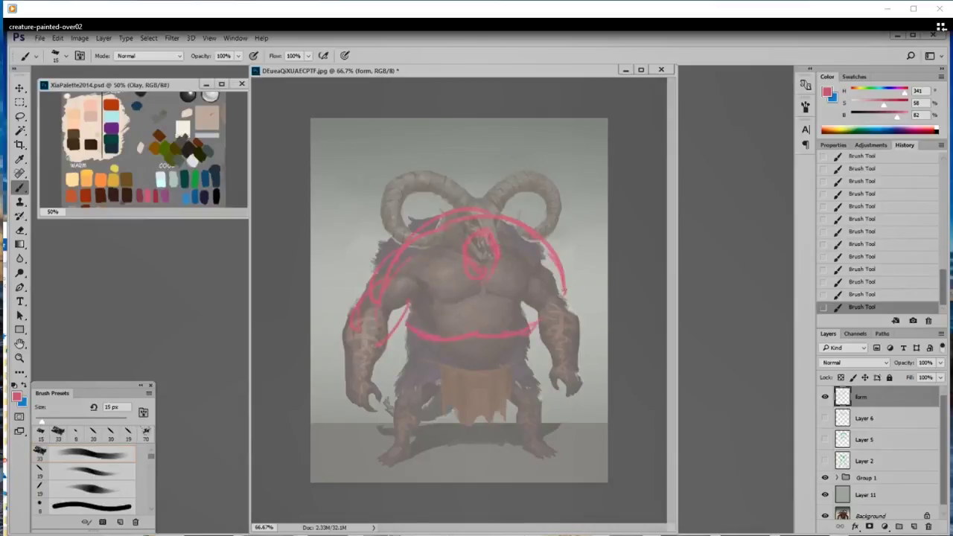
mouse_move(563, 267)
mouse_down()
mouse_move(577, 315)
mouse_move(545, 324)
mouse_move(579, 355)
mouse_move(555, 347)
mouse_move(594, 409)
mouse_up()
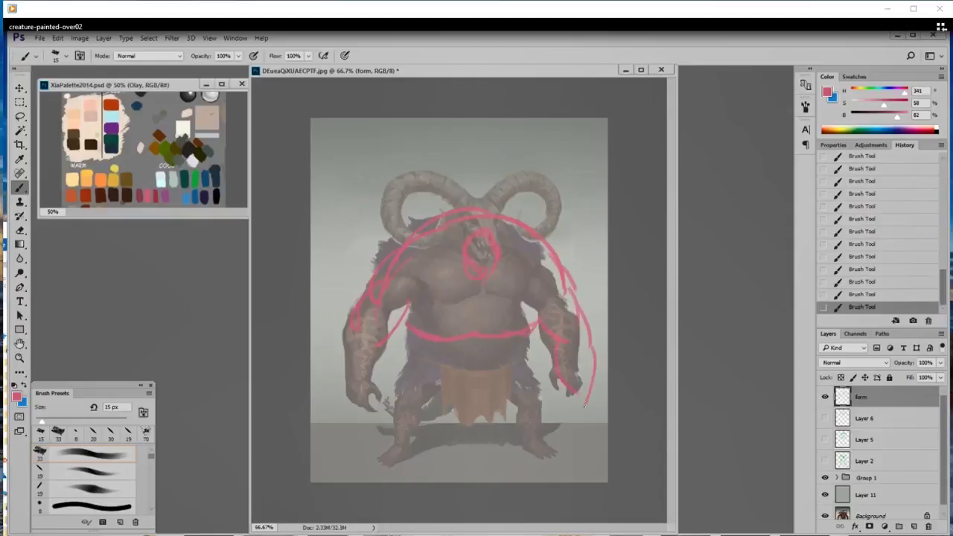
drag(557, 374, 570, 417)
drag(590, 400, 593, 423)
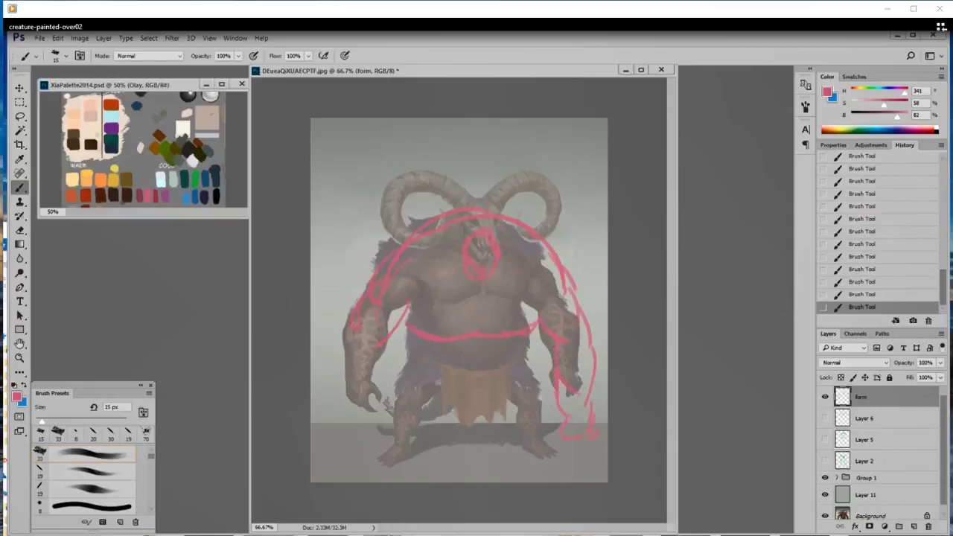
- Outline a matching elongated forearm on the image's left side, extending below the painted hand
drag(341, 334, 340, 384)
drag(345, 361, 353, 411)
drag(382, 359, 376, 406)
mouse_move(343, 356)
mouse_down()
mouse_move(364, 422)
mouse_move(338, 423)
mouse_up()
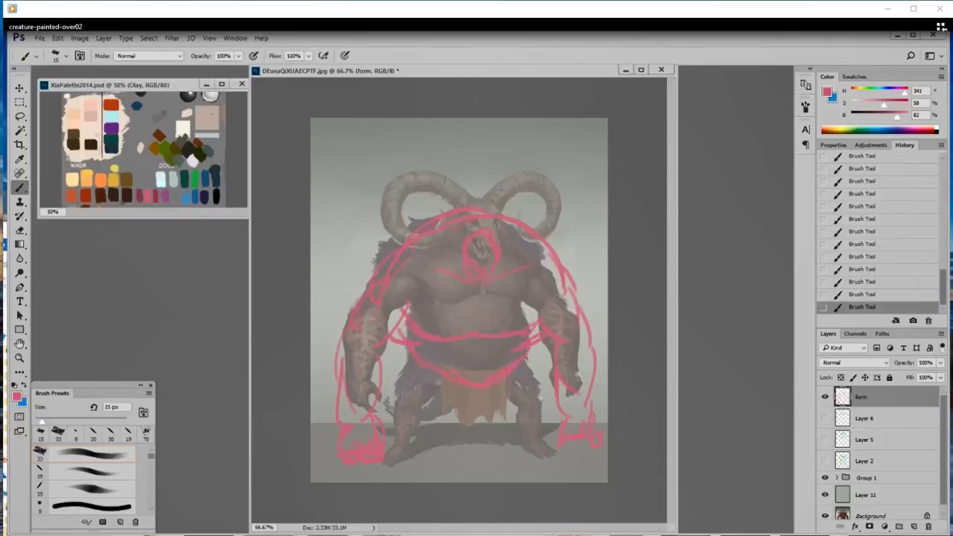
- Sketch outward-curling horns from the head and short bent legs below the hips
mouse_move(525, 227)
mouse_down()
mouse_move(567, 205)
mouse_move(497, 229)
mouse_move(575, 194)
mouse_move(538, 231)
mouse_move(537, 224)
mouse_move(571, 225)
mouse_move(572, 241)
mouse_move(557, 252)
mouse_move(587, 218)
mouse_up()
mouse_move(445, 217)
mouse_down()
mouse_move(415, 194)
mouse_move(381, 242)
mouse_up()
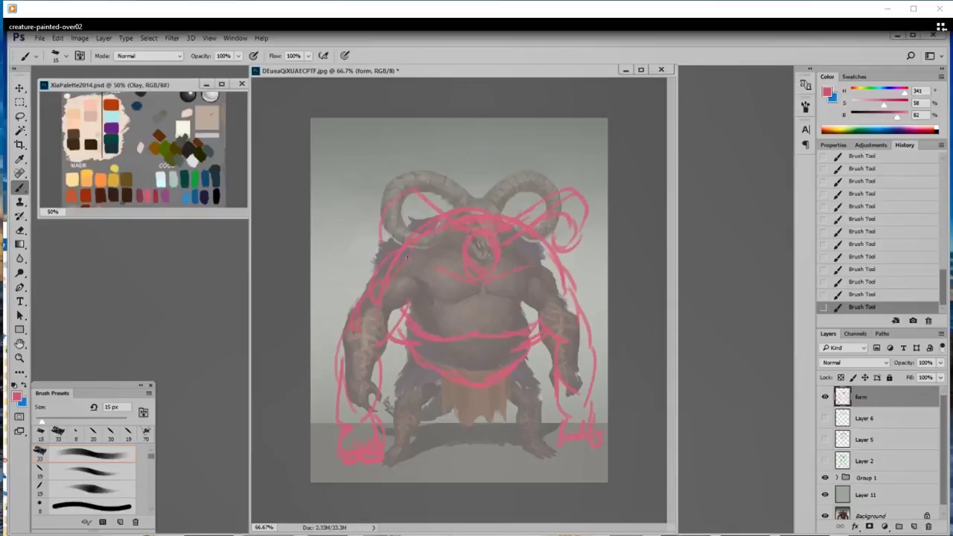
drag(451, 206, 426, 196)
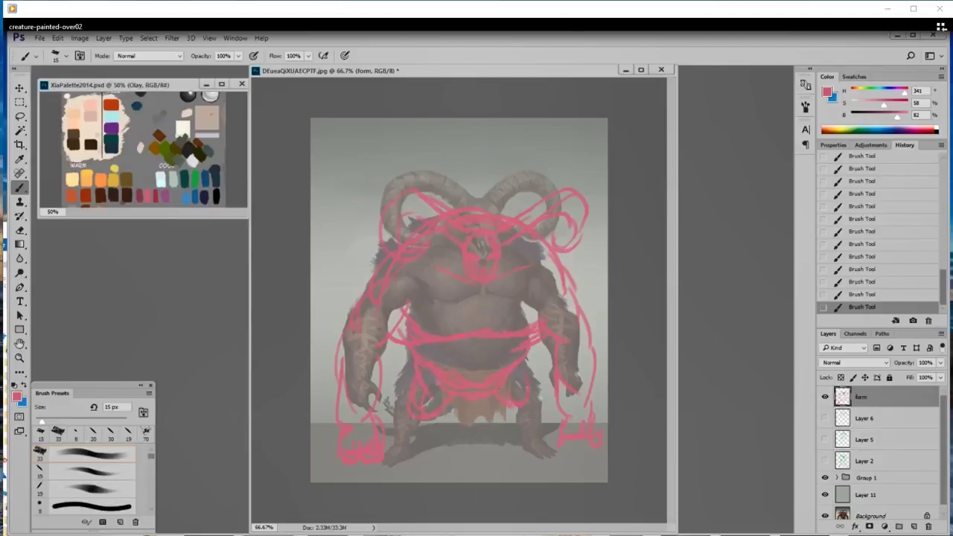
drag(526, 406, 510, 415)
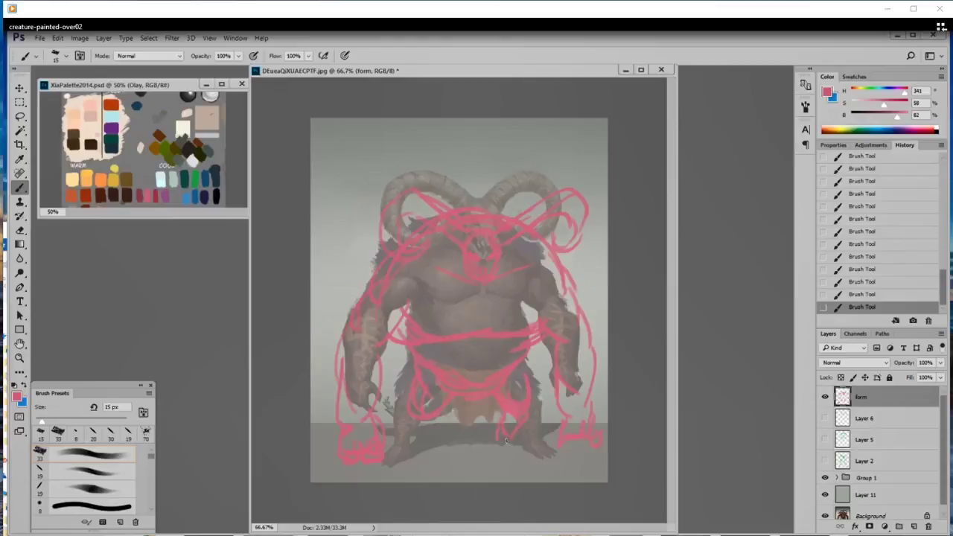
drag(421, 424, 438, 433)
- Sketch bulkier shoulder contours on both sides and strengthen the outlines of the arms
mouse_move(399, 248)
mouse_down()
mouse_move(362, 306)
mouse_move(357, 295)
mouse_up()
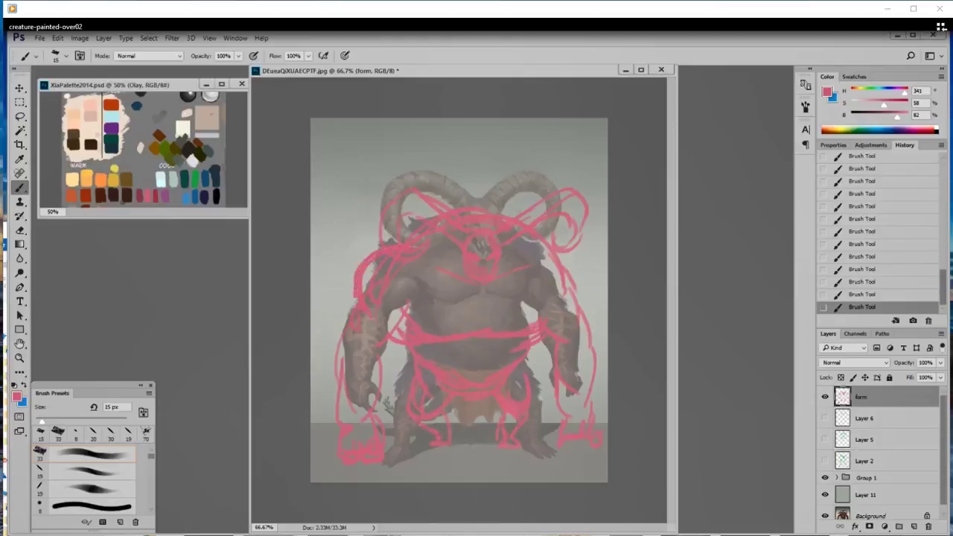
mouse_move(552, 244)
mouse_down()
mouse_move(580, 302)
mouse_move(583, 359)
mouse_up()
drag(355, 302, 345, 356)
drag(402, 320, 345, 422)
drag(379, 365, 380, 416)
- Hide the form sketch and Layer 11, and restore Group 1 to 100% opacity
click(825, 397)
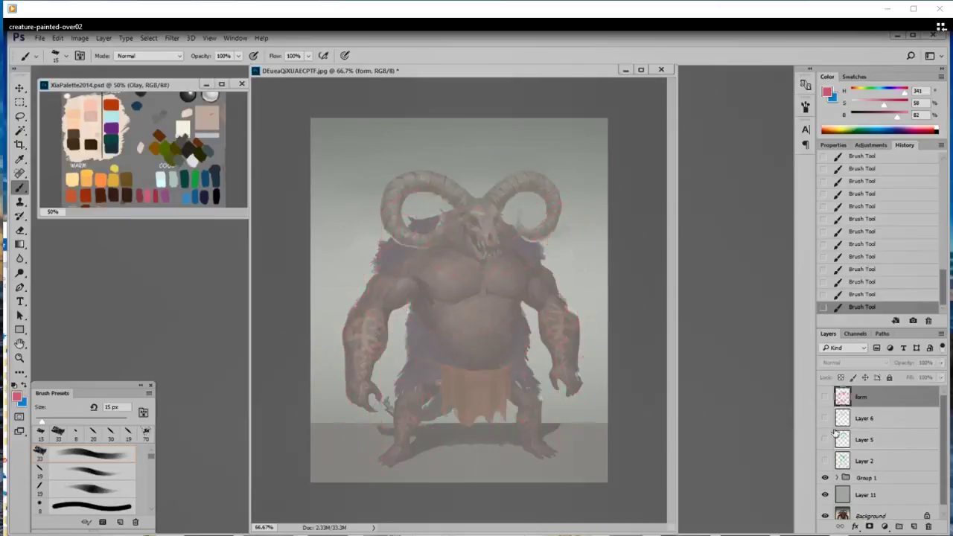
click(866, 478)
mouse_move(941, 363)
mouse_down()
mouse_move(918, 382)
mouse_move(939, 380)
mouse_up()
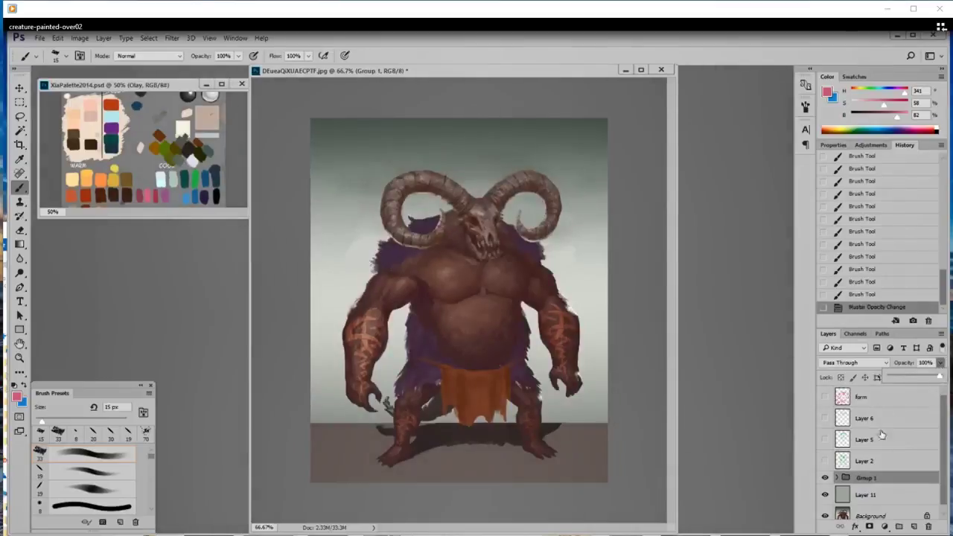
click(825, 472)
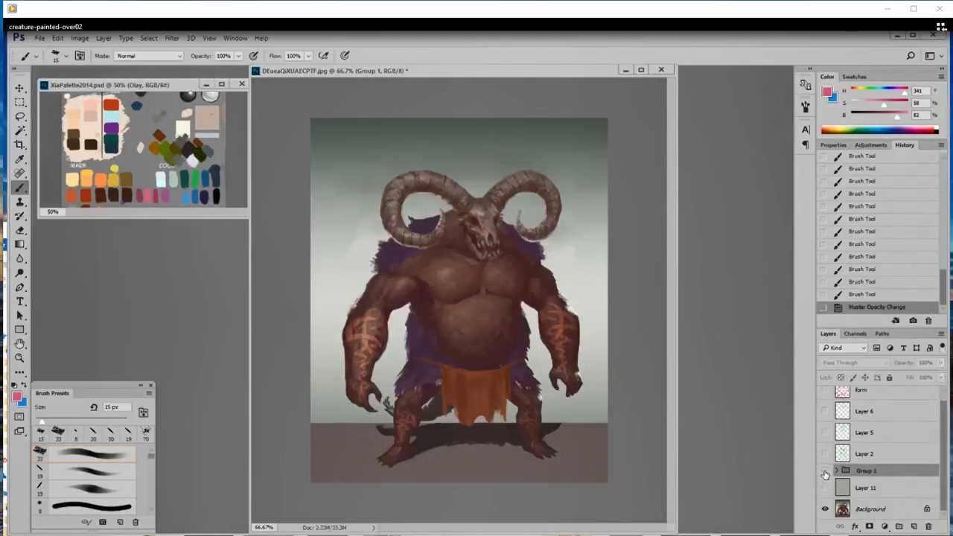
click(825, 473)
- On Layer 10 inside Group 1, paint short tufts over the purple shoulder fur with a color sampled from the horn
click(837, 471)
click(875, 501)
right_click(498, 383)
double_click(573, 463)
drag(520, 211, 523, 231)
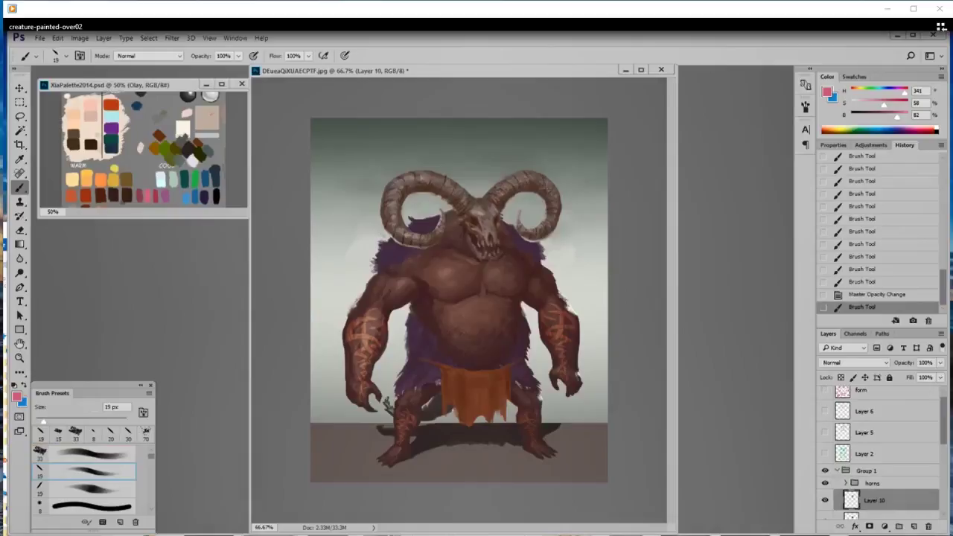
alt+click(399, 213)
drag(384, 251, 386, 259)
key(ctrl+z)
drag(381, 256, 386, 264)
drag(389, 253, 391, 258)
drag(537, 246, 543, 256)
- Add more tufts to both shoulders' fur with the 15 px brush, alternating tones sampled from the horn and fur
alt+click(408, 244)
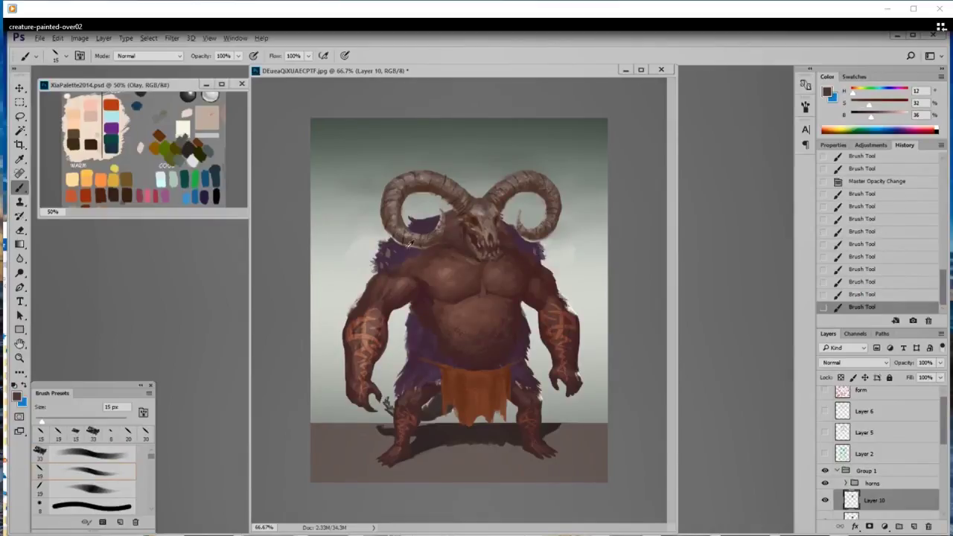
click(408, 244)
click(389, 255)
click(391, 268)
alt+click(389, 250)
alt+click(401, 268)
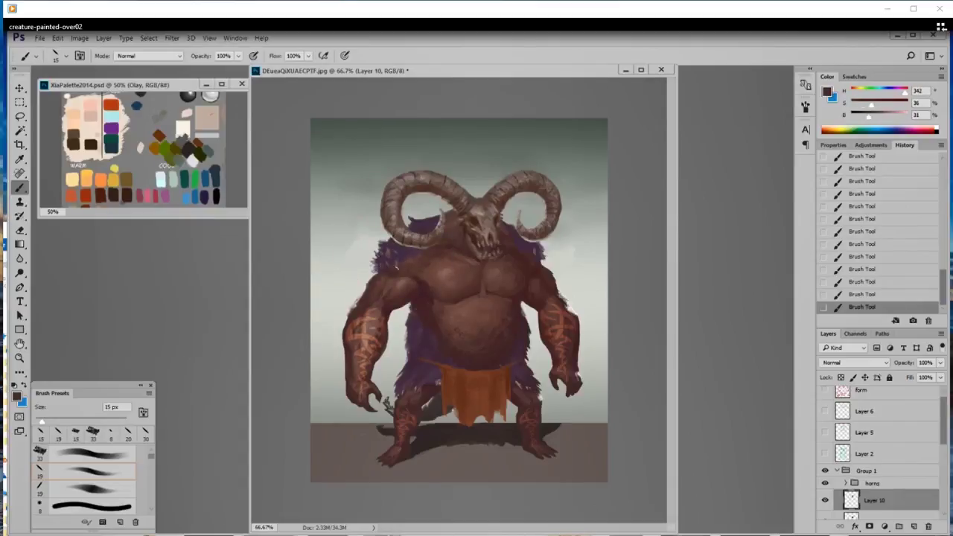
drag(541, 261, 535, 256)
alt+click(406, 228)
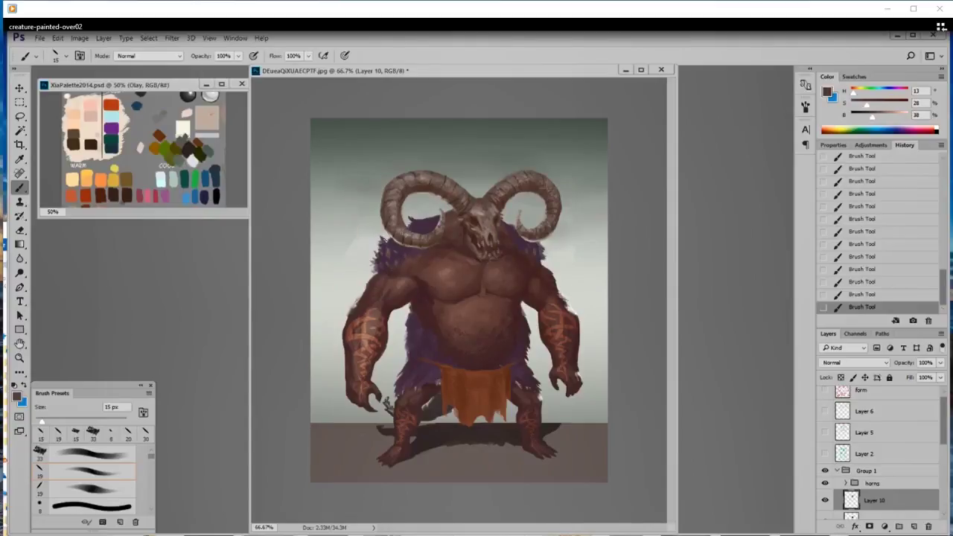
alt+click(403, 234)
alt+click(531, 254)
- Detail the fur beside the right-hand horn with another 15 px brush tip, and hide Group 1 to compare with the original
right_click(555, 246)
click(653, 339)
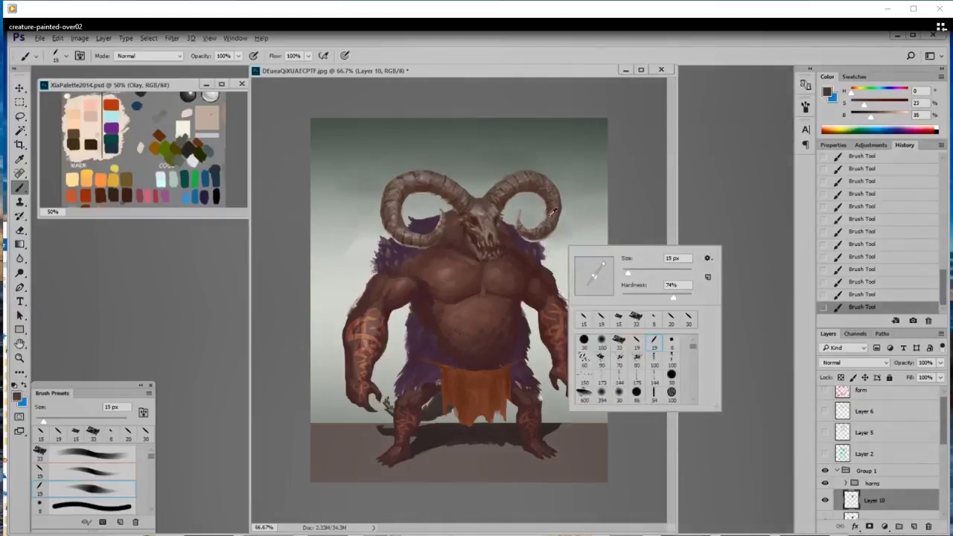
click(556, 225)
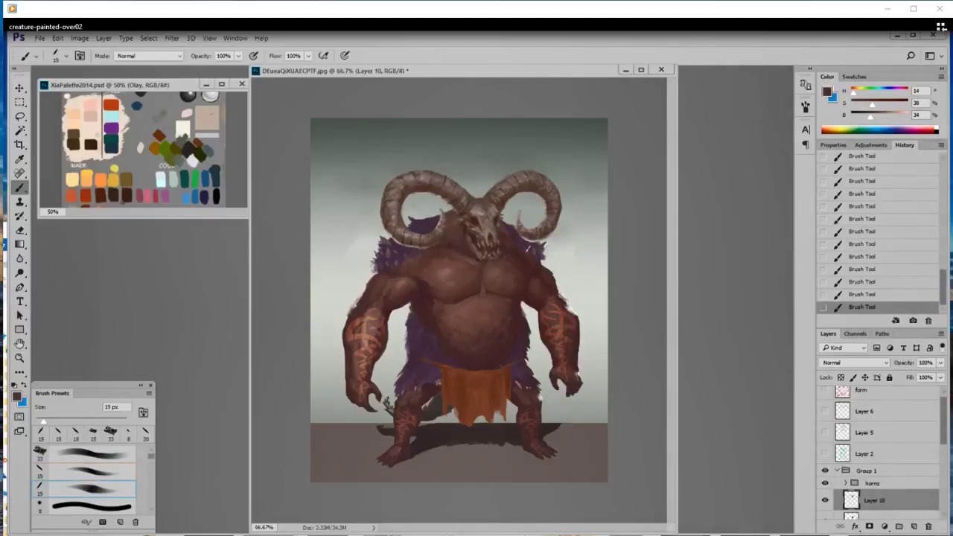
alt+click(522, 243)
click(826, 471)
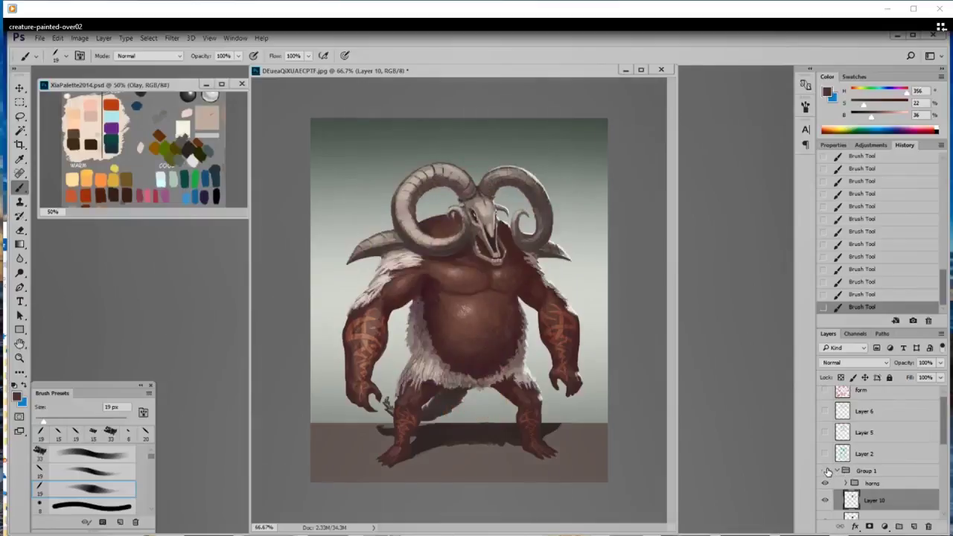
- Show Group 1 again and add a new layer at its top with Overlay blending
click(825, 470)
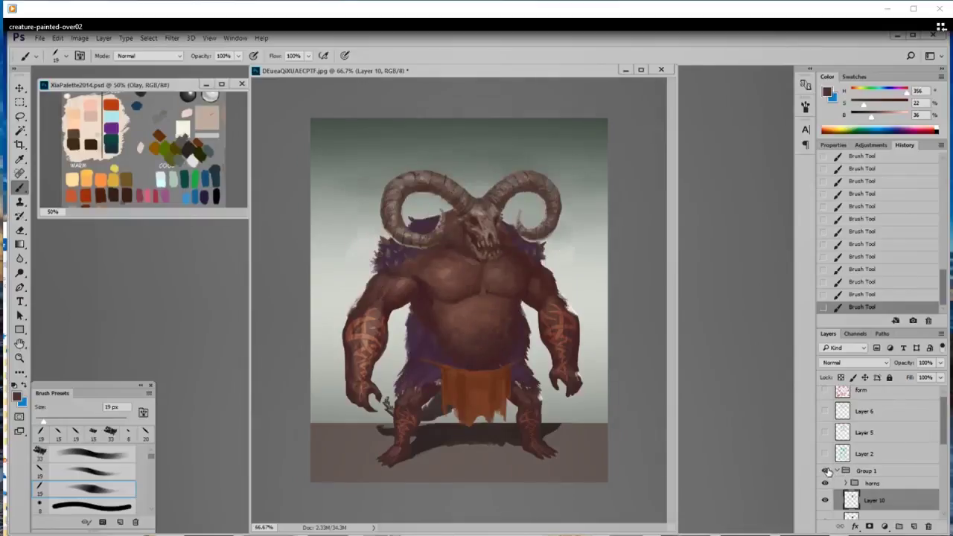
click(914, 526)
click(864, 362)
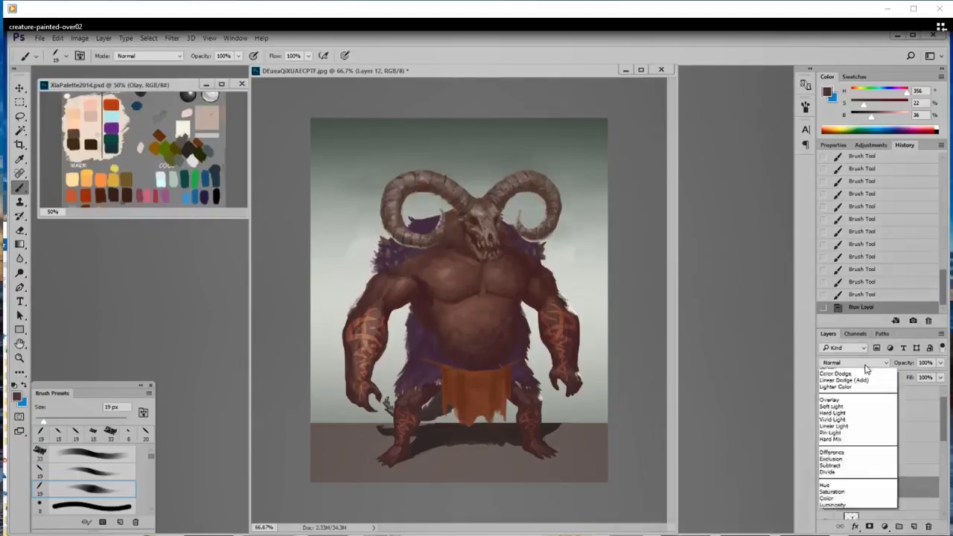
click(834, 471)
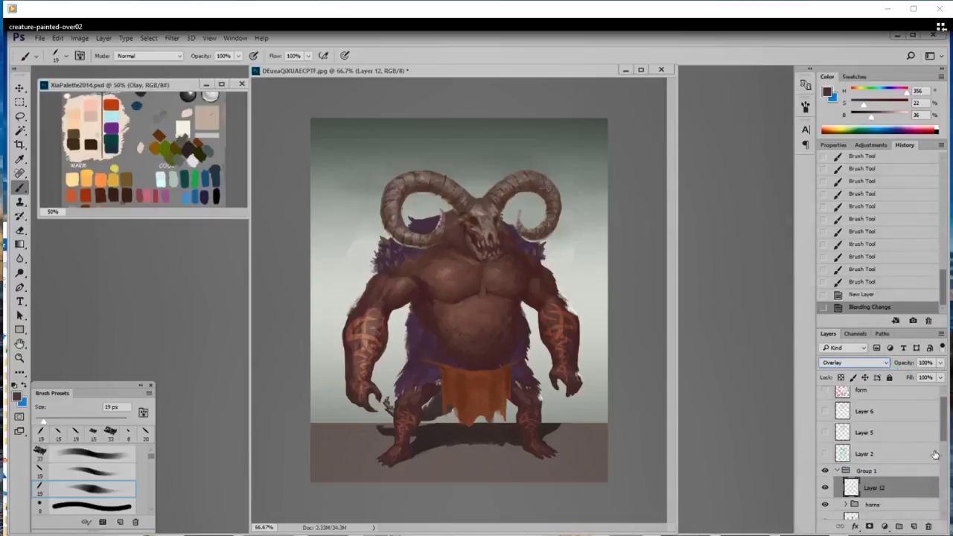
- Load the outline of Layer 7 in the horns group as a selection, keeping Layer 12 active
scroll(894, 454, down, 2)
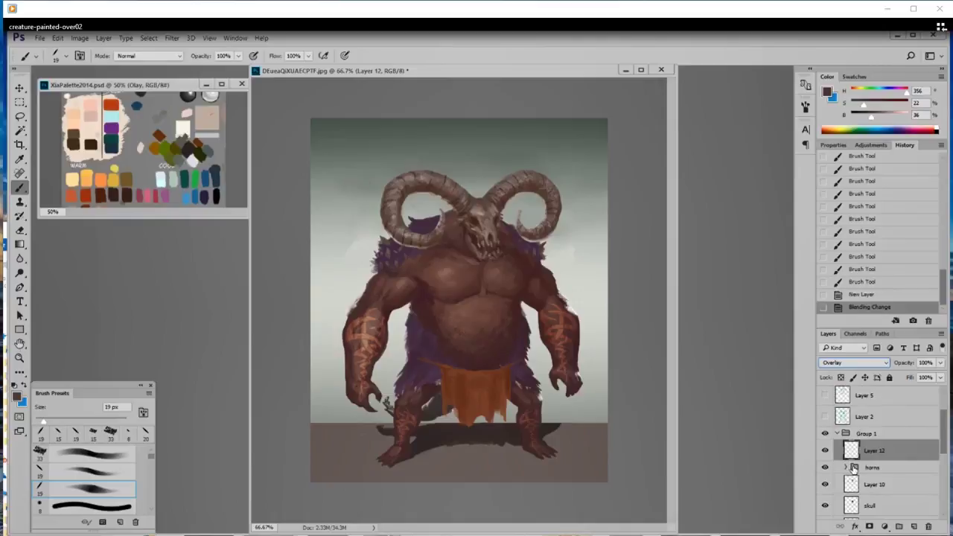
click(847, 467)
scroll(918, 465, down, 3)
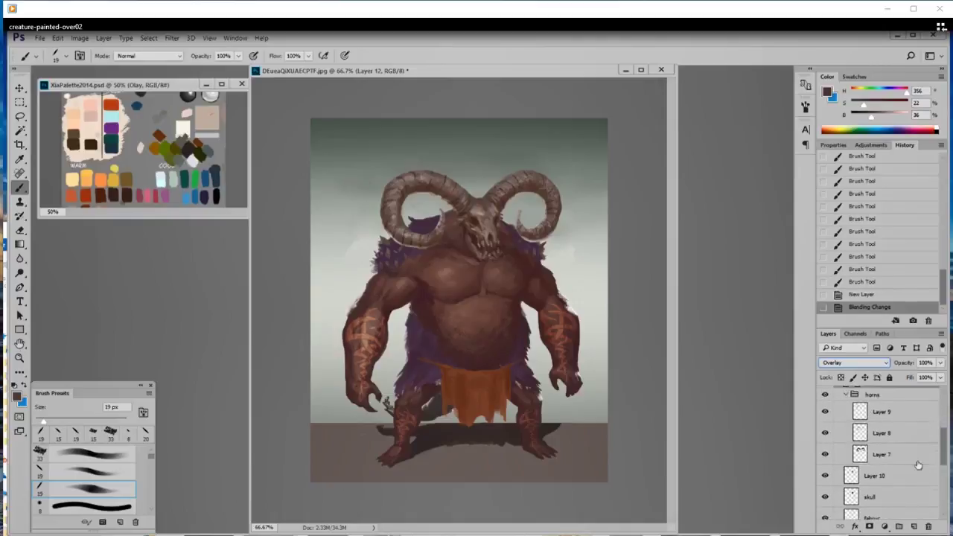
ctrl+click(861, 454)
scroll(924, 439, up, 1)
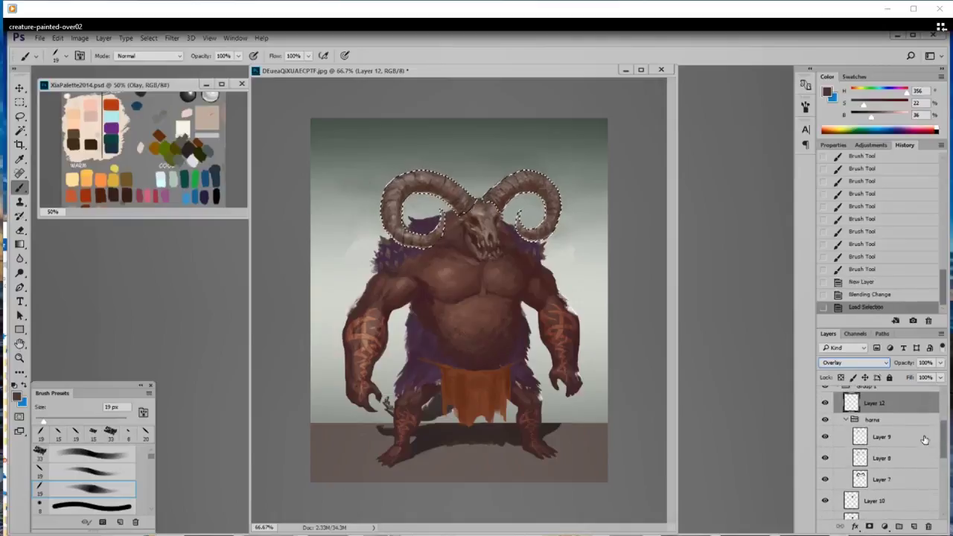
click(847, 420)
drag(944, 451, 942, 482)
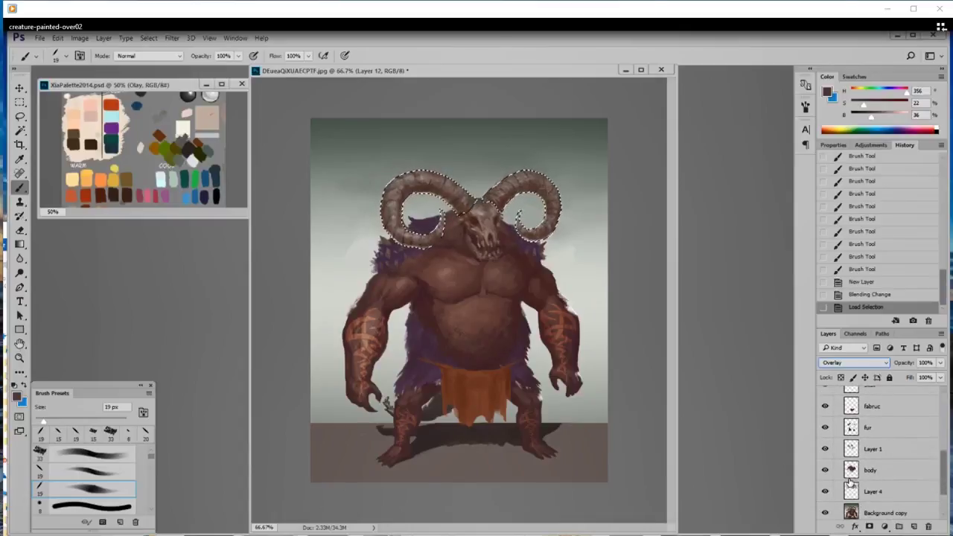
scroll(853, 447, up, 3)
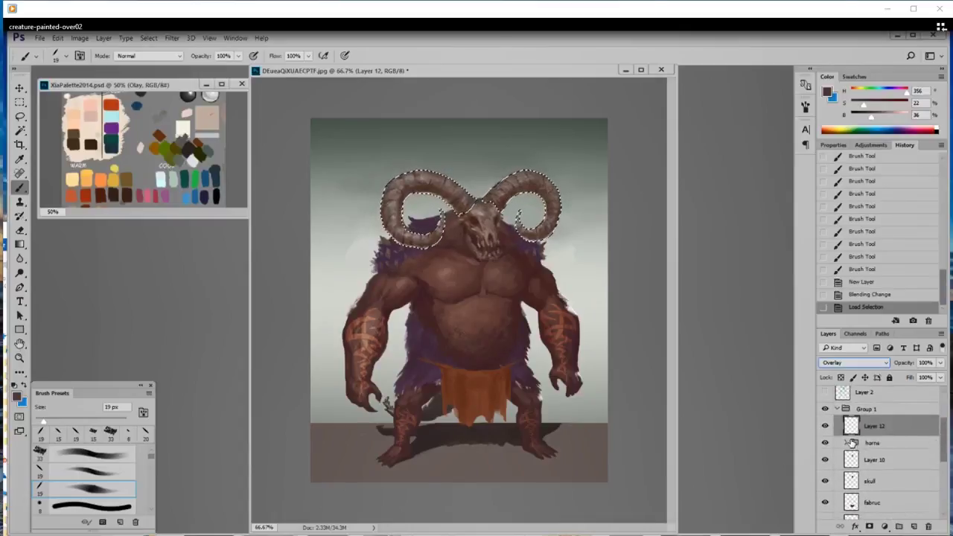
- Sample the light gray backdrop, set its brightness to 88%, and choose the other 19 px brush tip
alt+click(602, 315)
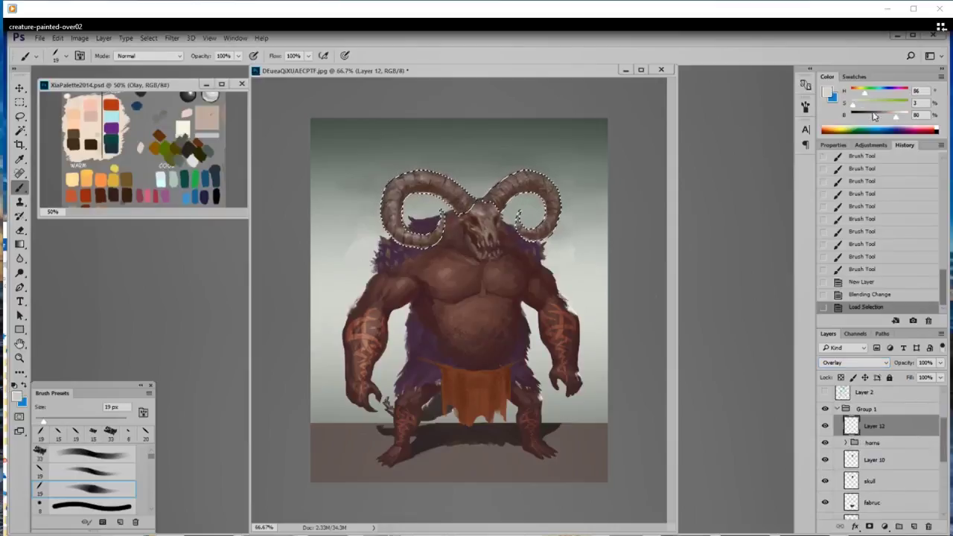
drag(896, 116, 901, 117)
right_click(550, 243)
click(603, 318)
click(612, 229)
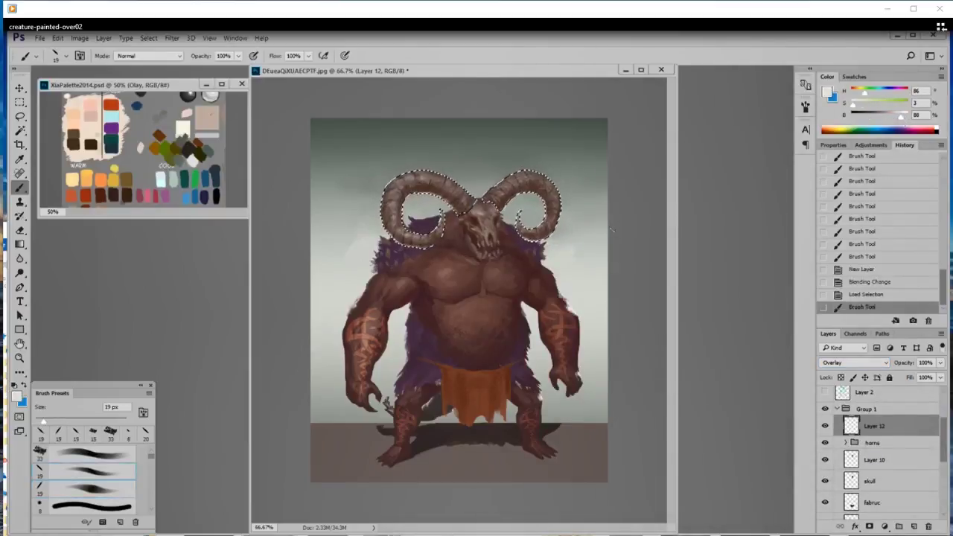
- Hide the selection outline and paint highlights on the right-hand horn with the brush enlarged to 40 px
key(ctrl+h)
key(bracketright)
key(bracketright)
key(bracketright)
key(bracketright)
key(bracketright)
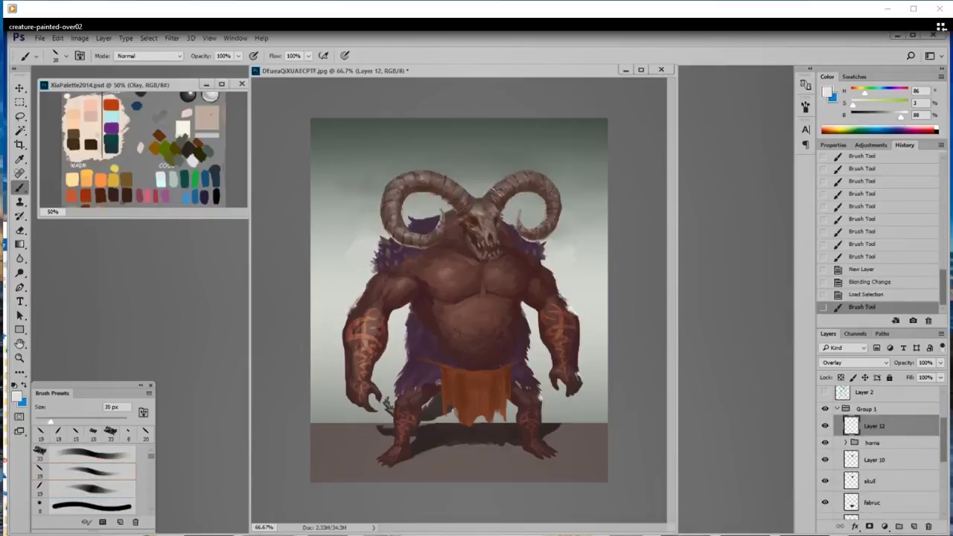
drag(494, 196, 545, 173)
mouse_move(522, 222)
mouse_down()
mouse_move(530, 233)
mouse_move(554, 209)
mouse_move(545, 179)
mouse_move(521, 180)
mouse_move(480, 203)
mouse_up()
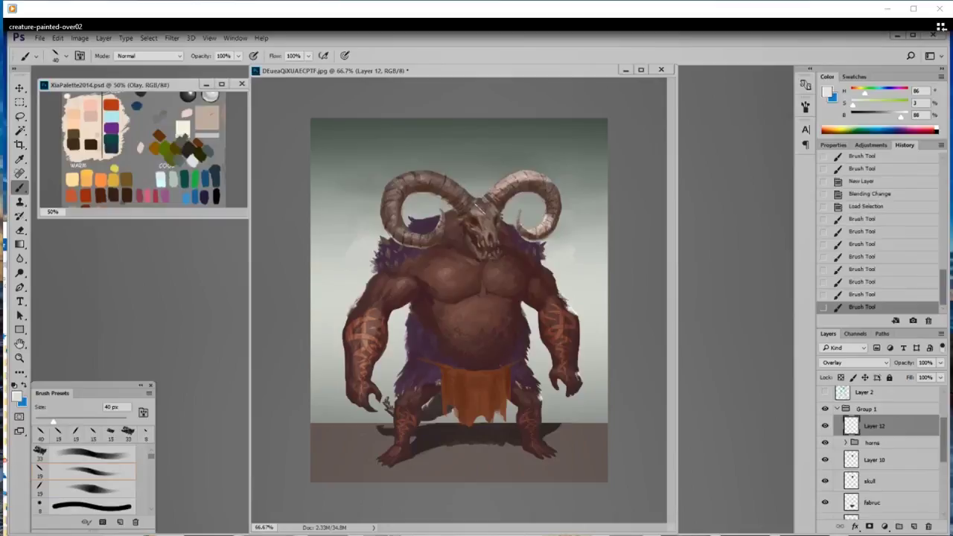
- Brush highlights onto the left-hand horn and brighten both horns' curled tips with a 30 px brush
mouse_move(383, 210)
mouse_down()
mouse_move(396, 180)
mouse_move(451, 179)
mouse_move(388, 196)
mouse_move(389, 219)
mouse_move(444, 218)
mouse_move(415, 239)
mouse_move(425, 239)
mouse_move(408, 236)
mouse_up()
key(bracketleft)
key(bracketleft)
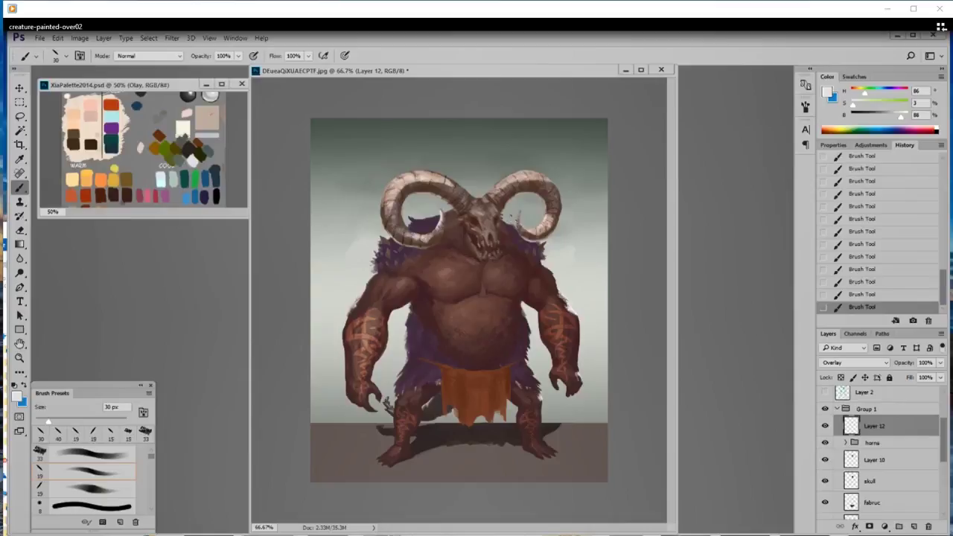
drag(513, 211, 520, 224)
drag(407, 241, 406, 239)
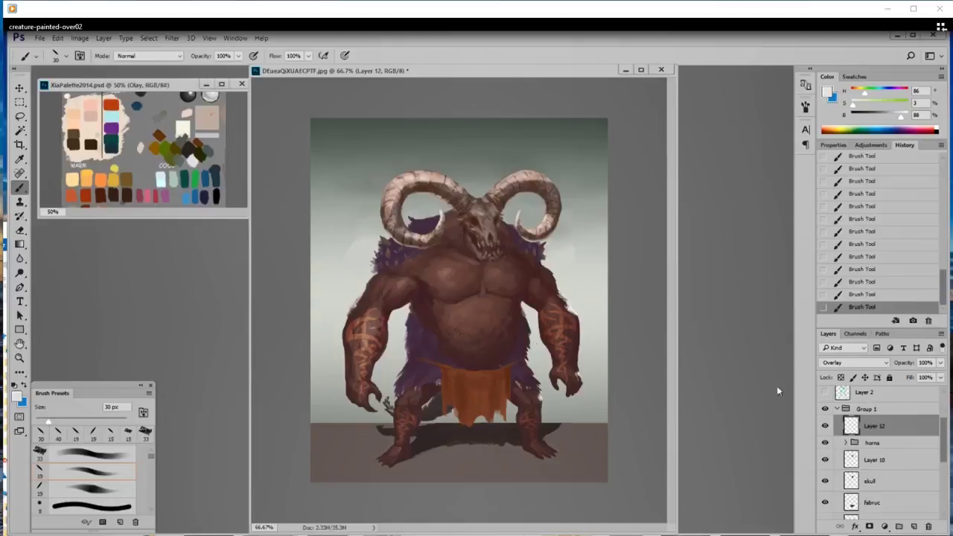
- Deselect the horns and paint bright highlights on the skull's face and along the right-hand horn's upper curve
key(ctrl+d)
mouse_move(488, 223)
mouse_down()
mouse_move(463, 195)
mouse_move(498, 197)
mouse_move(475, 233)
mouse_move(498, 235)
mouse_up()
mouse_move(488, 217)
mouse_down()
mouse_move(495, 234)
mouse_move(481, 253)
mouse_up()
mouse_move(488, 246)
mouse_down()
mouse_move(487, 255)
mouse_move(497, 248)
mouse_move(485, 237)
mouse_up()
drag(507, 190, 506, 191)
drag(497, 196, 517, 180)
drag(520, 181, 553, 189)
drag(546, 181, 557, 187)
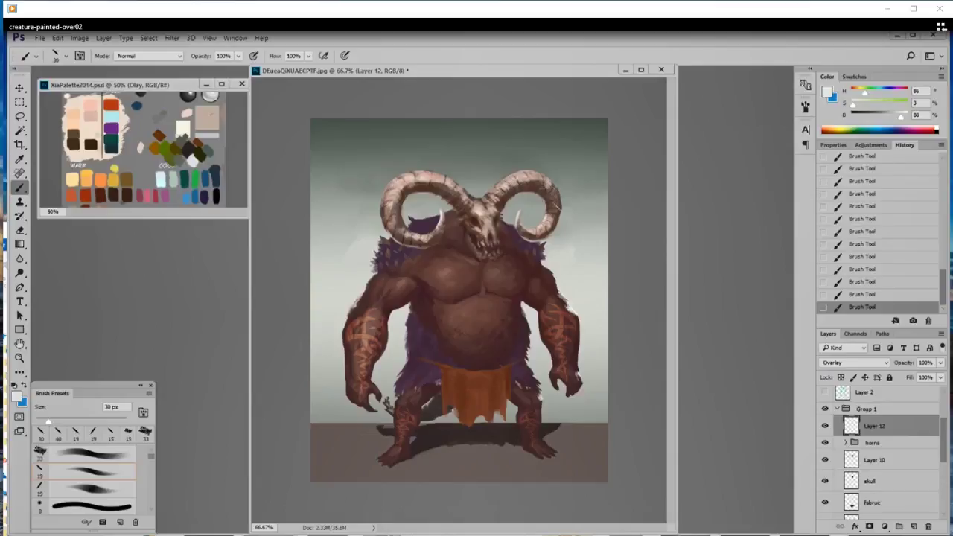
- Touch up the outer edges of both horns with the tapered 19 px brush tip
right_click(553, 198)
click(632, 282)
click(554, 199)
click(559, 202)
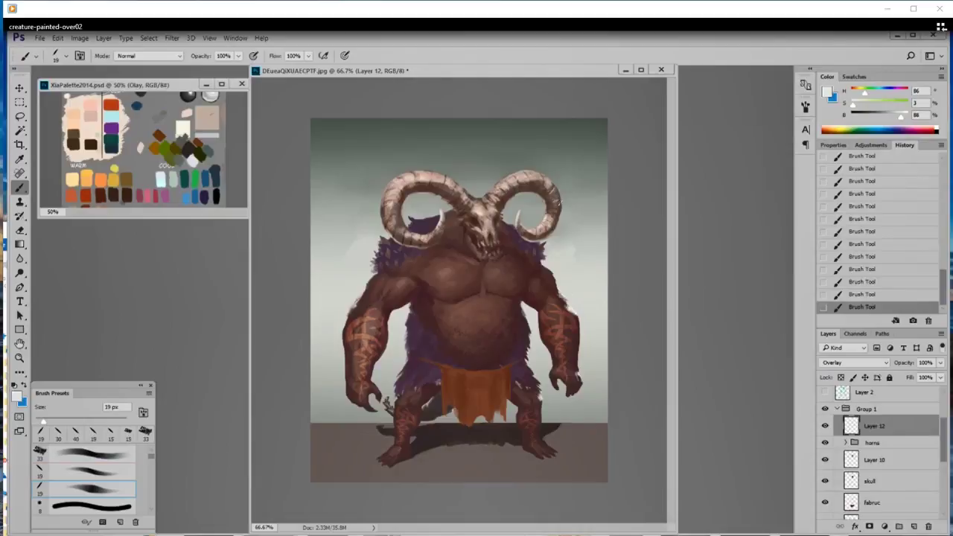
drag(390, 217, 395, 211)
- Highlight the purple shoulder fur and the upper arms with the brush enlarged to 35 px
key(bracketright)
key(bracketright)
key(bracketright)
key(bracketright)
drag(418, 228, 433, 223)
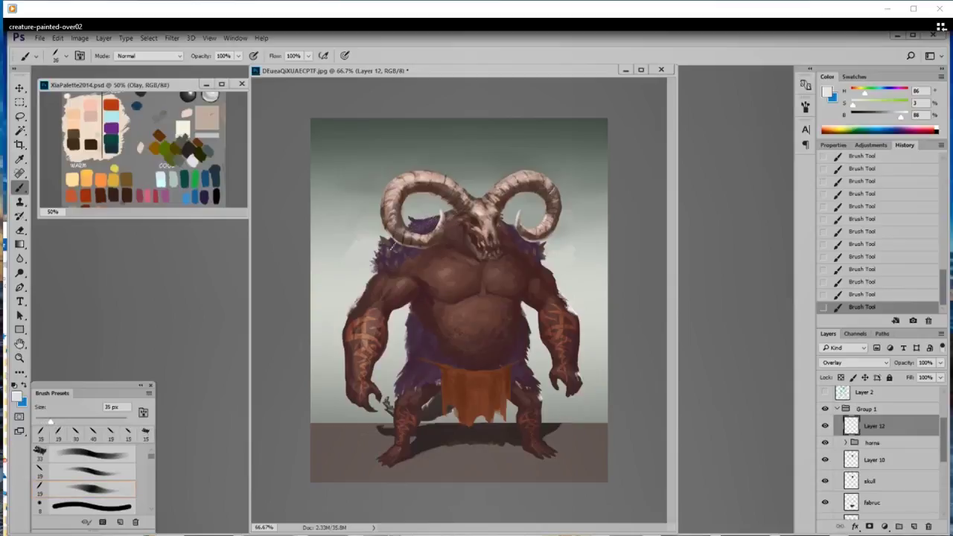
drag(382, 257, 376, 283)
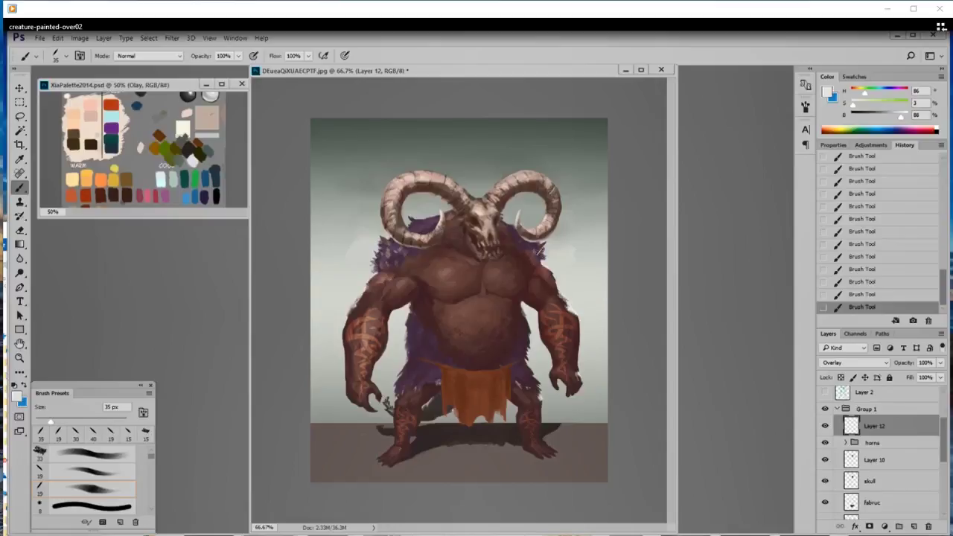
- Lower Layer 12's opacity to 61% and compare the painting with Group 1 and Layer 12 switched off and on
click(940, 363)
drag(936, 377, 922, 381)
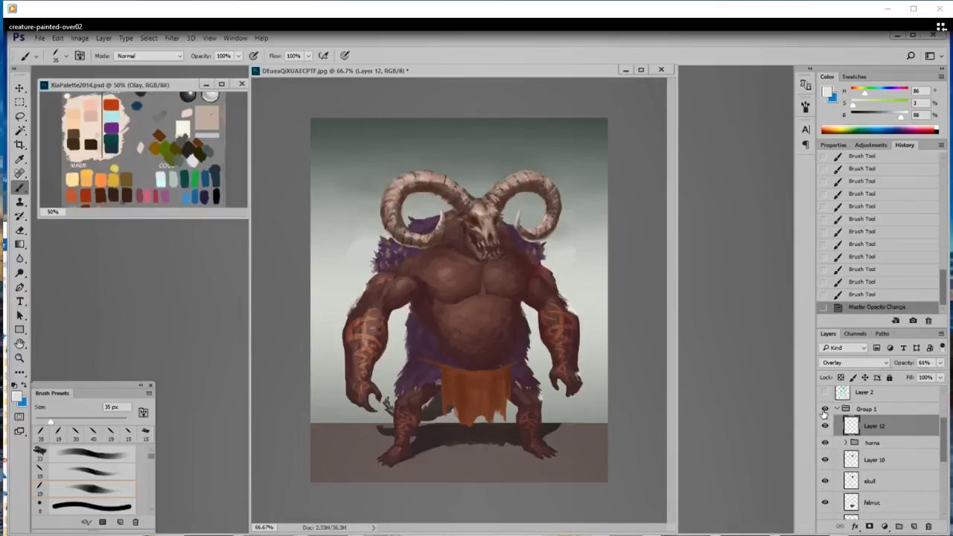
click(826, 408)
click(825, 409)
click(825, 427)
click(825, 427)
- Lighten both sides of the chest on Layer 12 with a large soft round brush
right_click(510, 358)
click(540, 452)
mouse_move(448, 258)
mouse_down()
mouse_move(455, 266)
mouse_move(441, 270)
mouse_up()
key(])
key(])
key(])
key(])
key([)
key([)
mouse_move(500, 273)
mouse_down()
mouse_move(517, 268)
mouse_move(506, 269)
mouse_up()
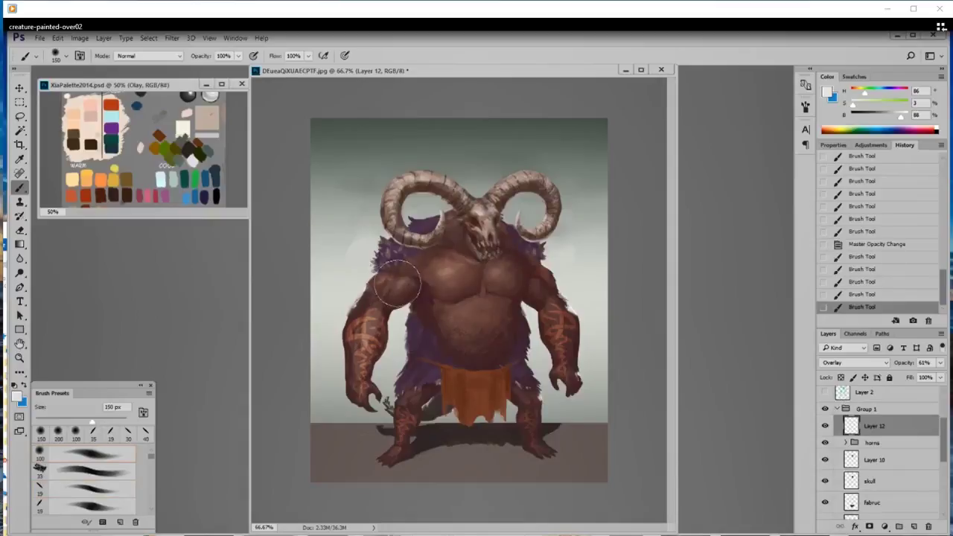
- Add soft highlights to the left-hand shoulder and down the right-hand arm with the 150 px brush
drag(401, 281, 398, 288)
drag(403, 286, 419, 283)
drag(531, 273, 557, 318)
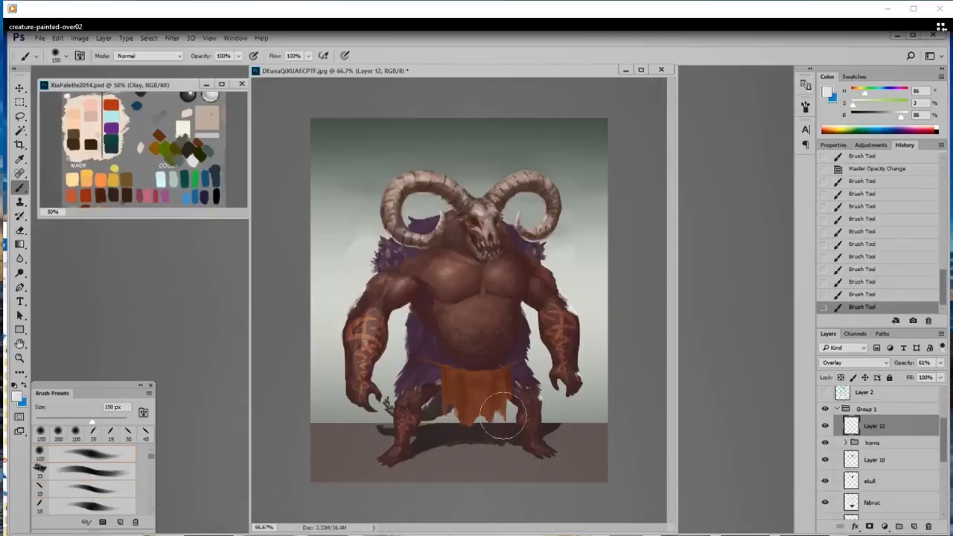